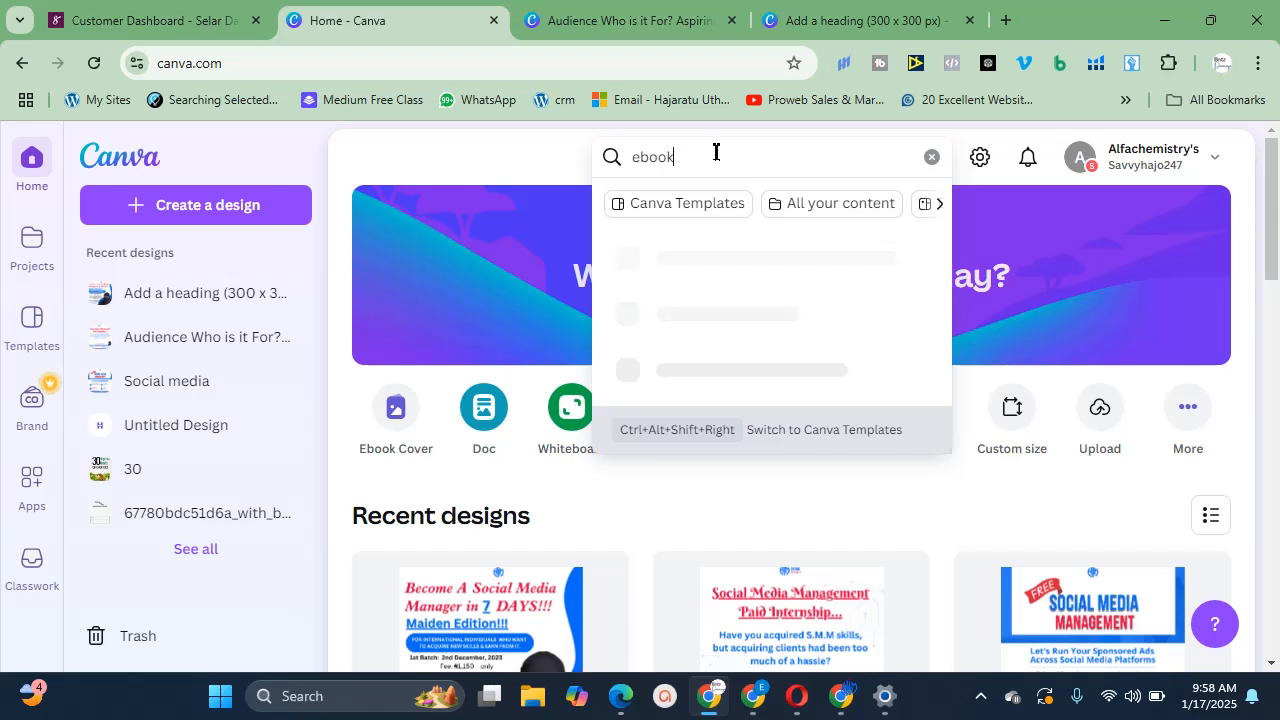
Search Canva for "ebook" and create a blank ebook cover design from the Canva Templates results
{"action": "key", "text": "Return"}
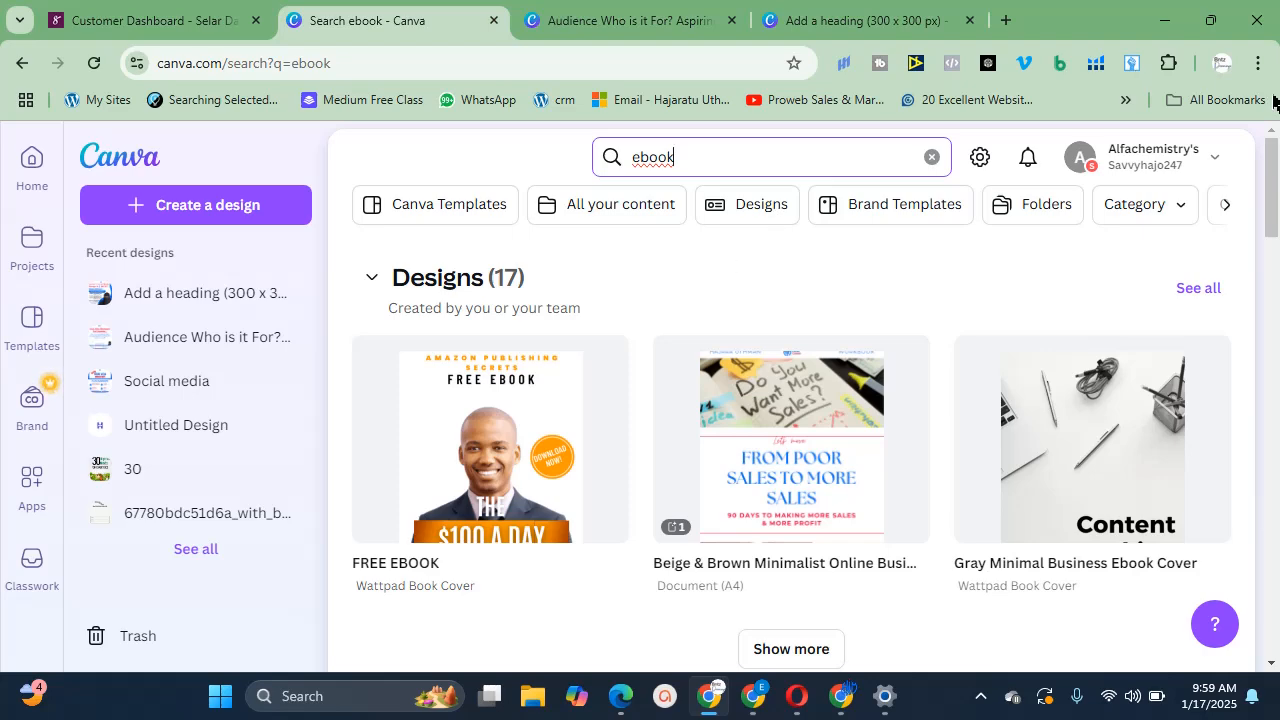
{"action": "left_click", "coordinate": [1273, 197]}
{"action": "left_click_drag", "start_coordinate": [1273, 197], "coordinate": [1273, 272]}
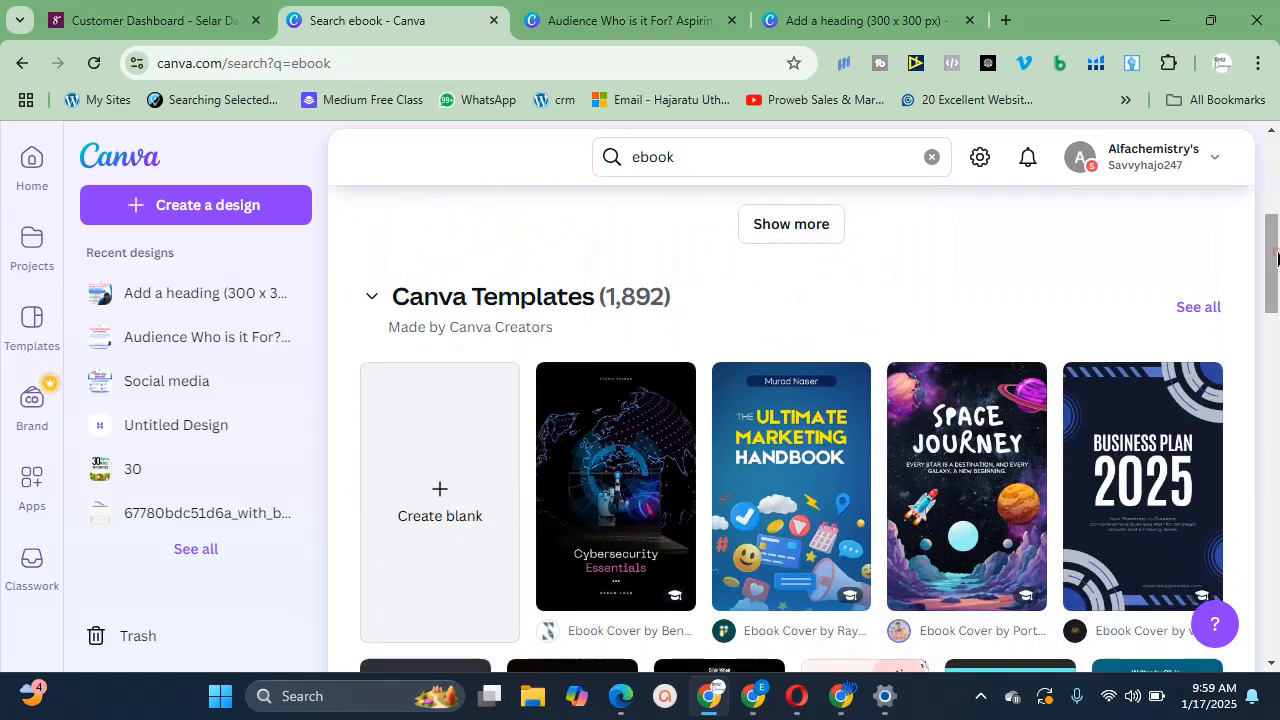
{"action": "left_click", "coordinate": [436, 492]}
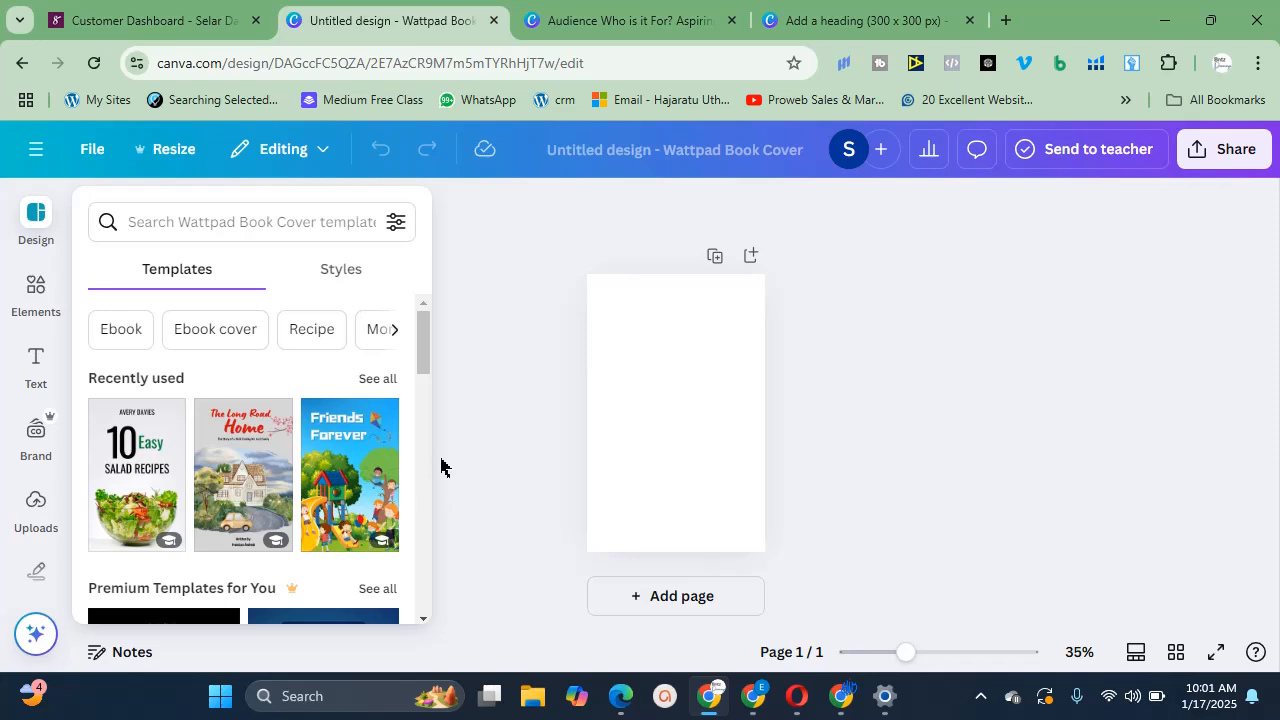
{"action": "left_click", "coordinate": [490, 453]}
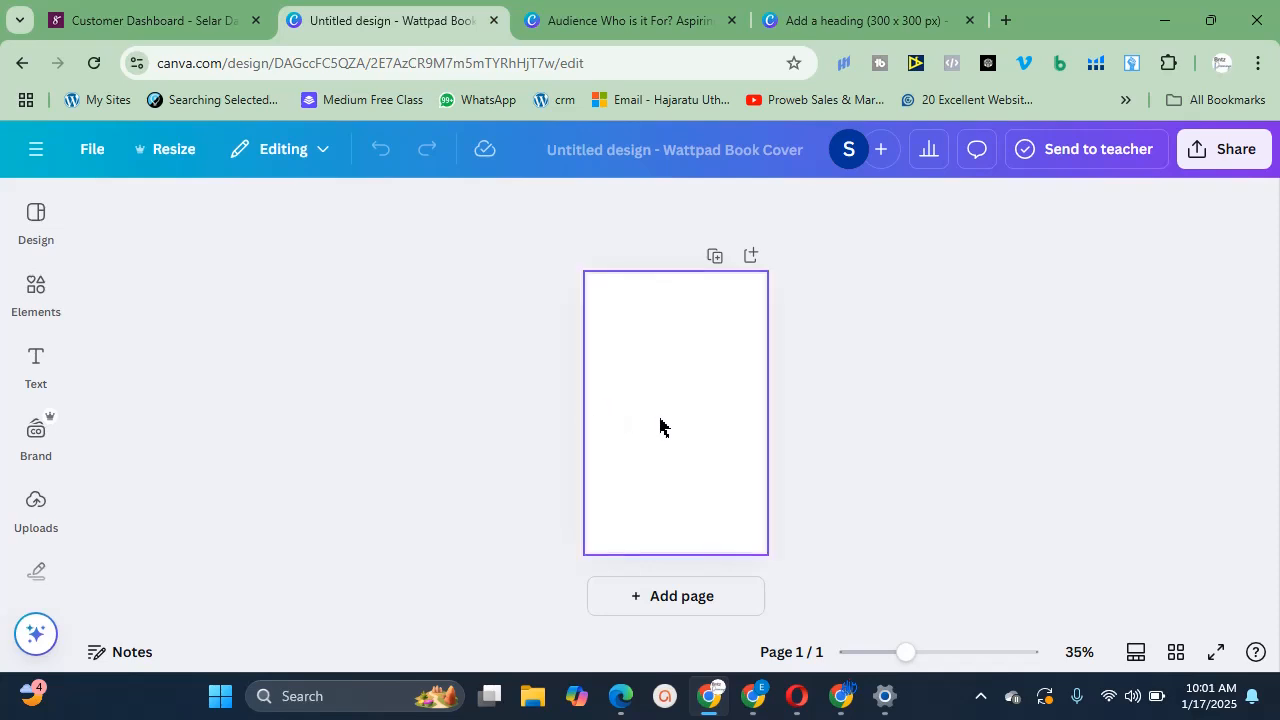
{"action": "left_click", "coordinate": [660, 423]}
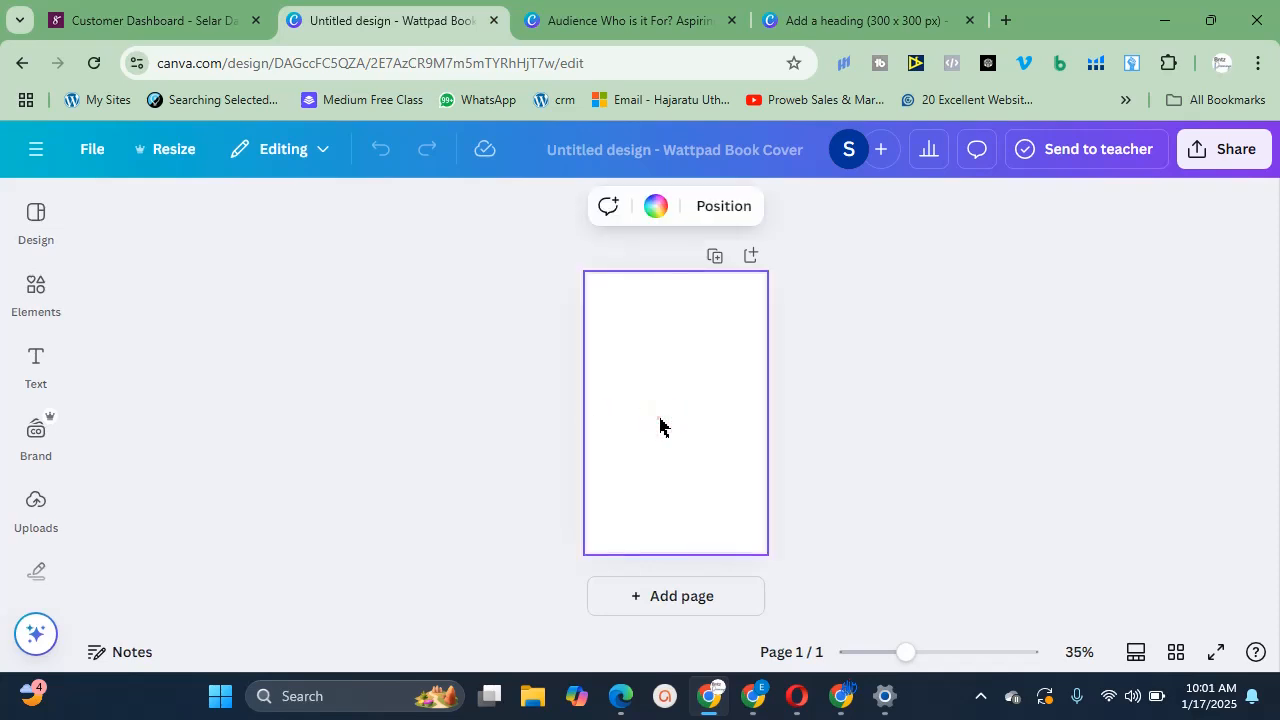
{"action": "left_click", "coordinate": [660, 427]}
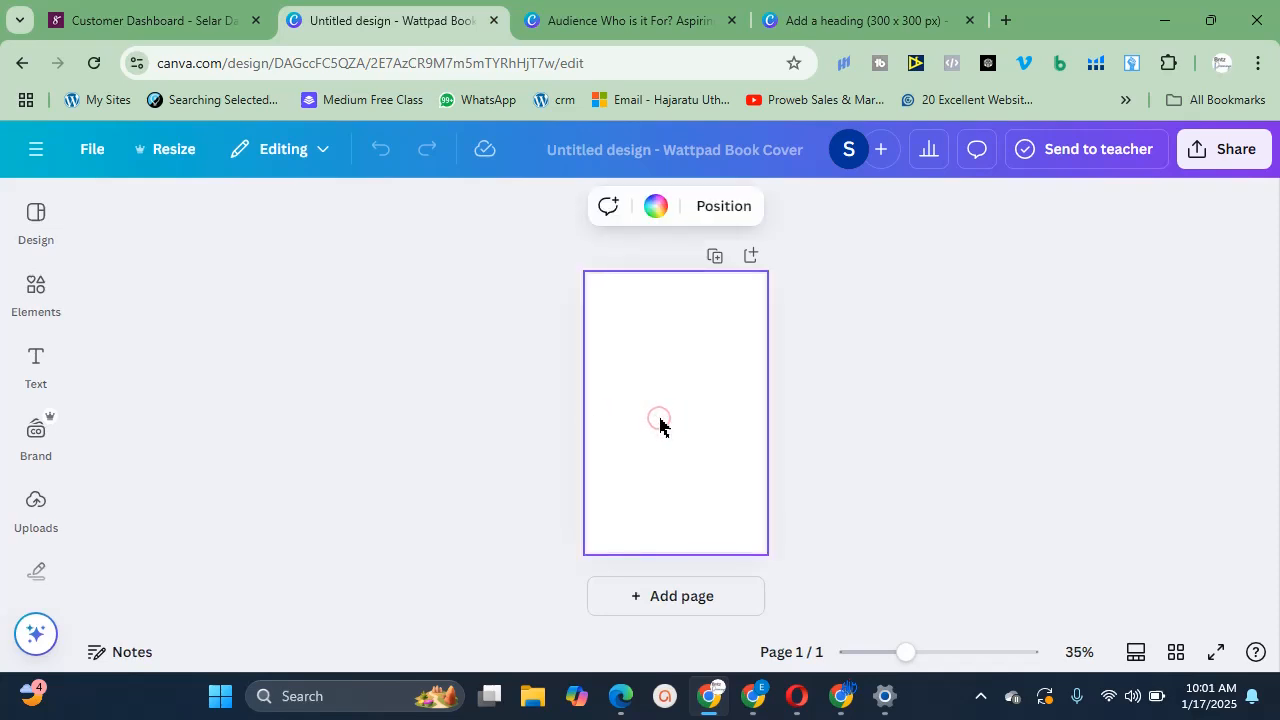
{"action": "left_click", "coordinate": [364, 342]}
Search the design templates for "ebook template multiple pages"
{"action": "left_click", "coordinate": [22, 230]}
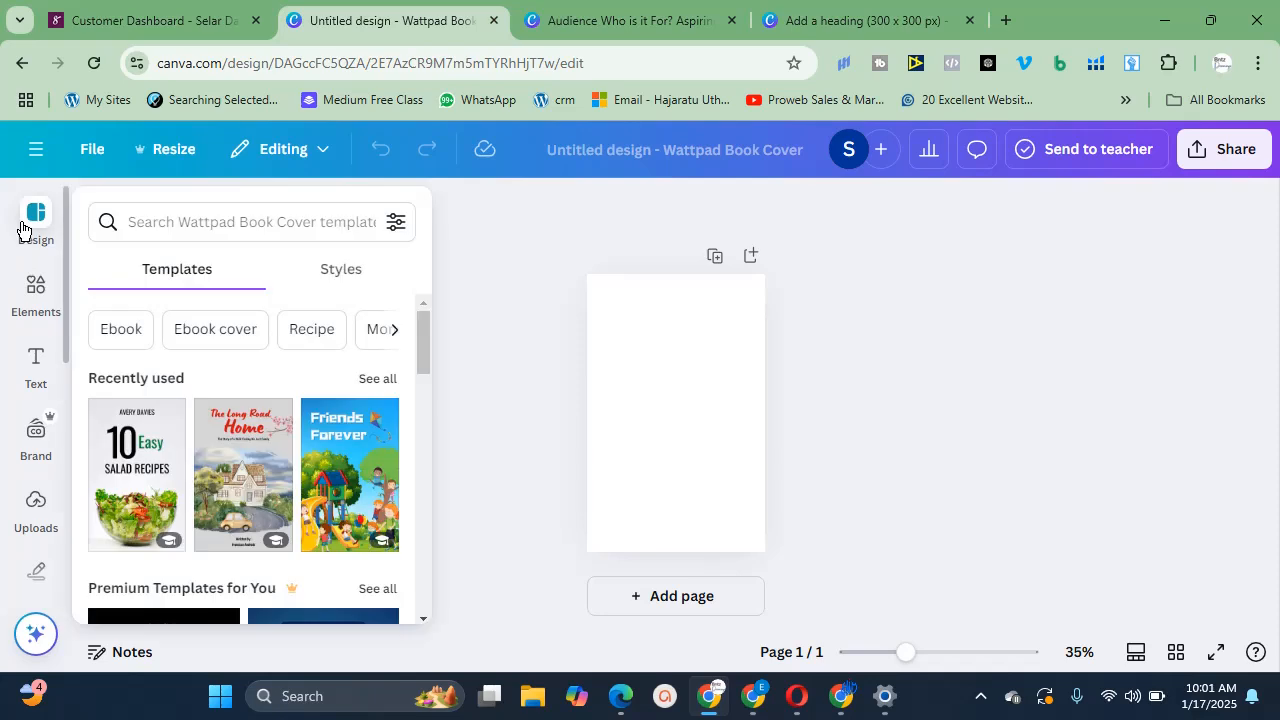
{"action": "left_click", "coordinate": [373, 219]}
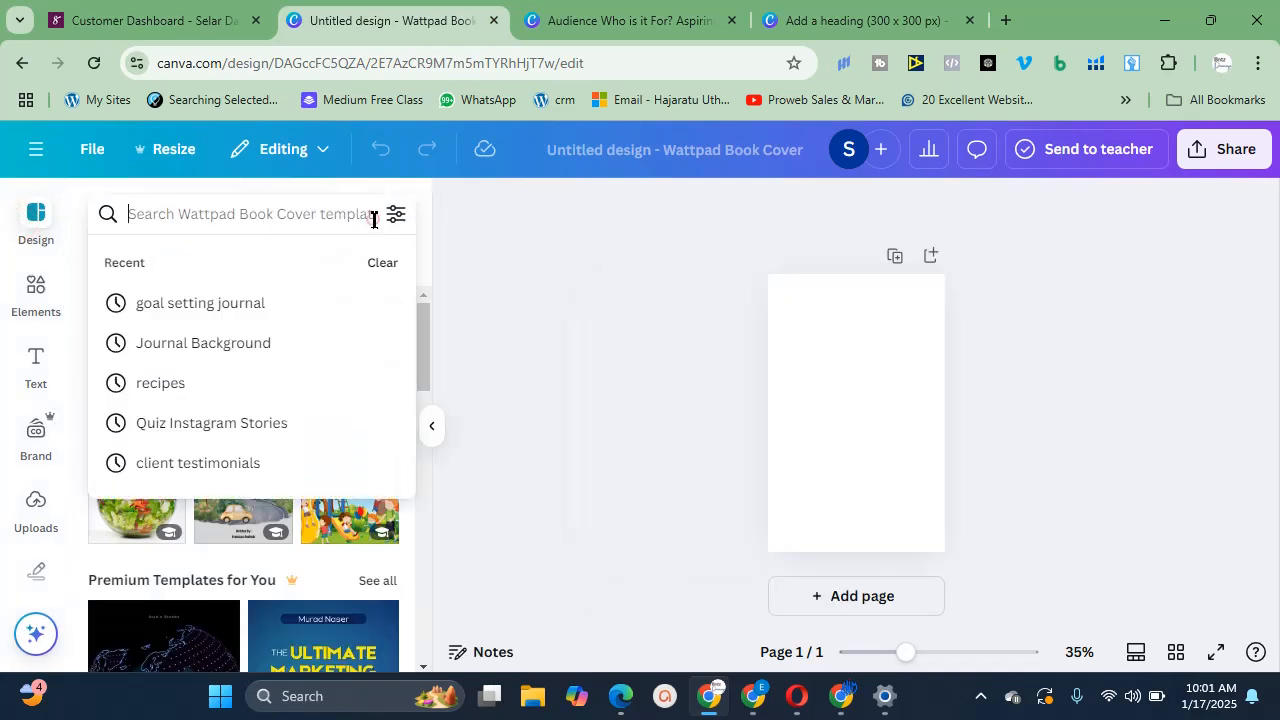
{"action": "left_click", "coordinate": [347, 212]}
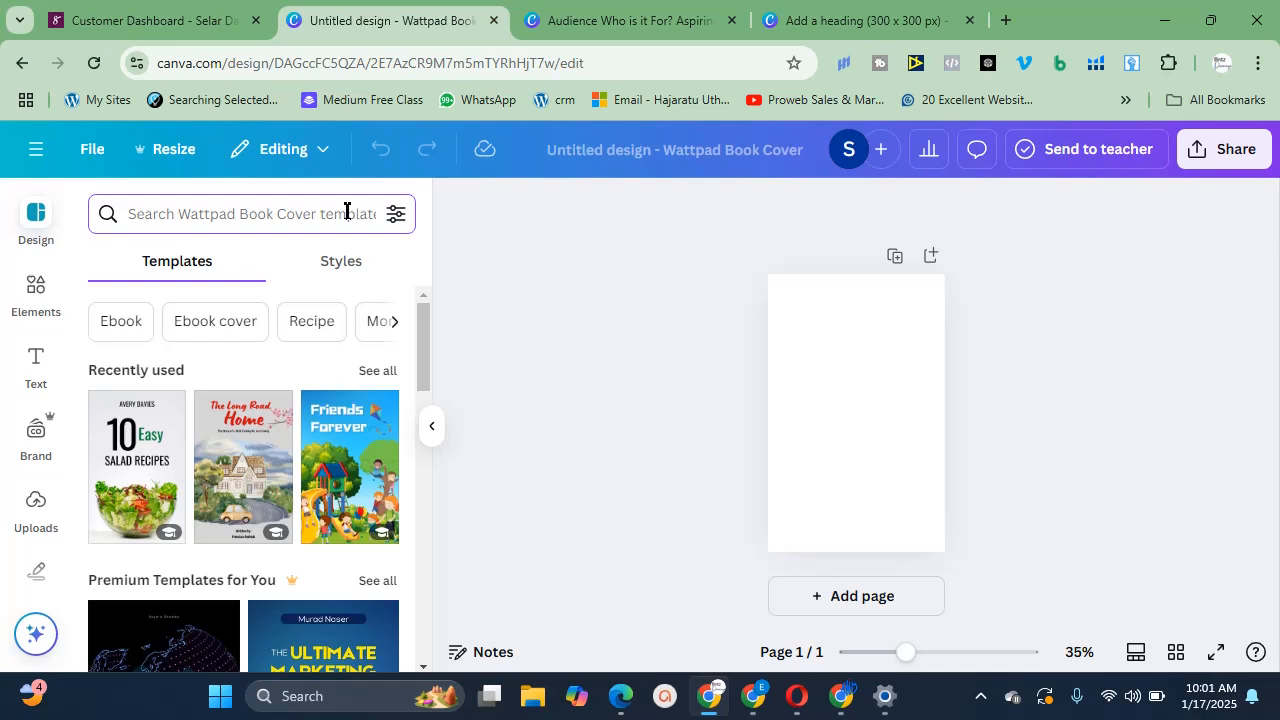
{"action": "type", "text": "ebook"}
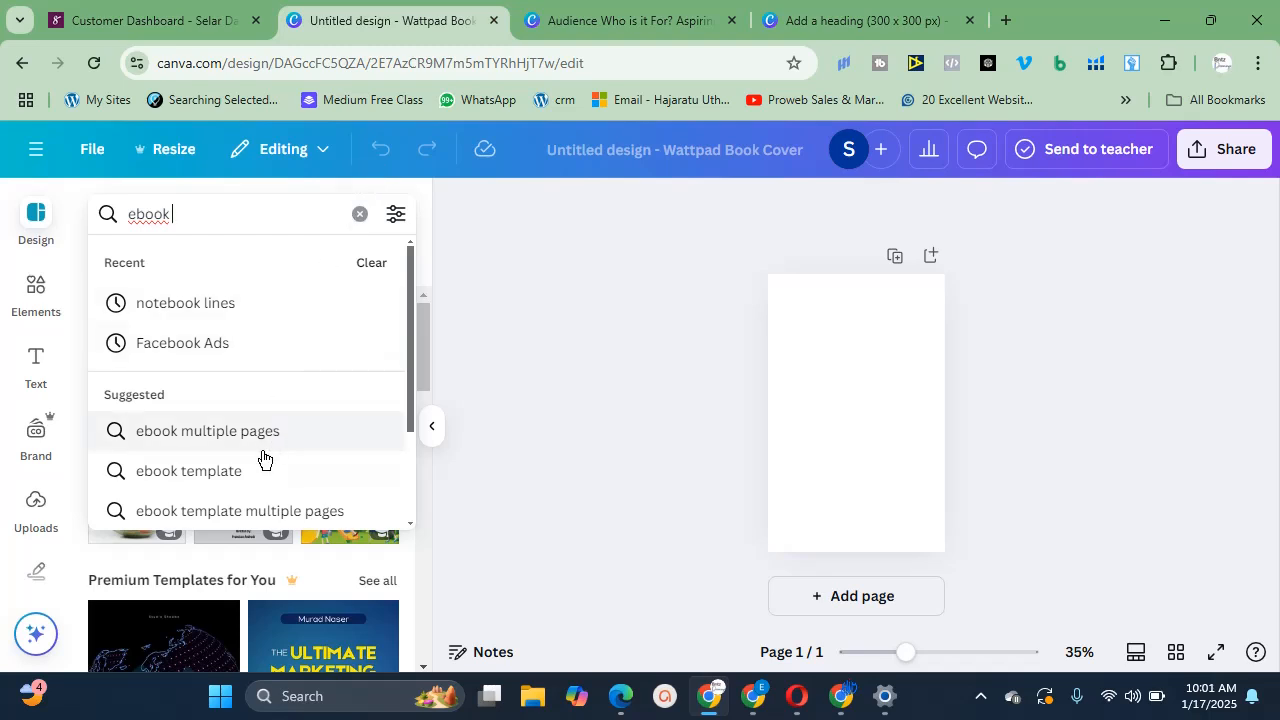
{"action": "left_click", "coordinate": [276, 518]}
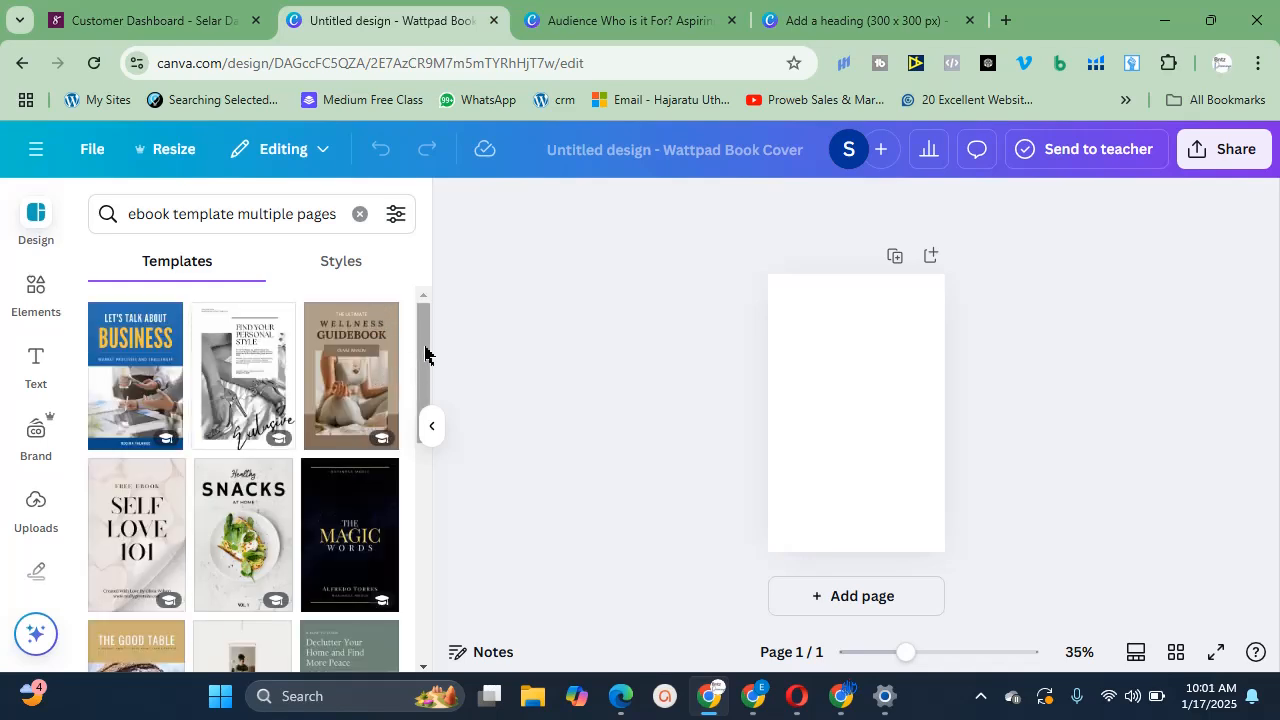
Open the Healthy Snacks template, look through its pages, and apply all 4 pages to the design
{"action": "left_click_drag", "start_coordinate": [424, 352], "coordinate": [427, 402]}
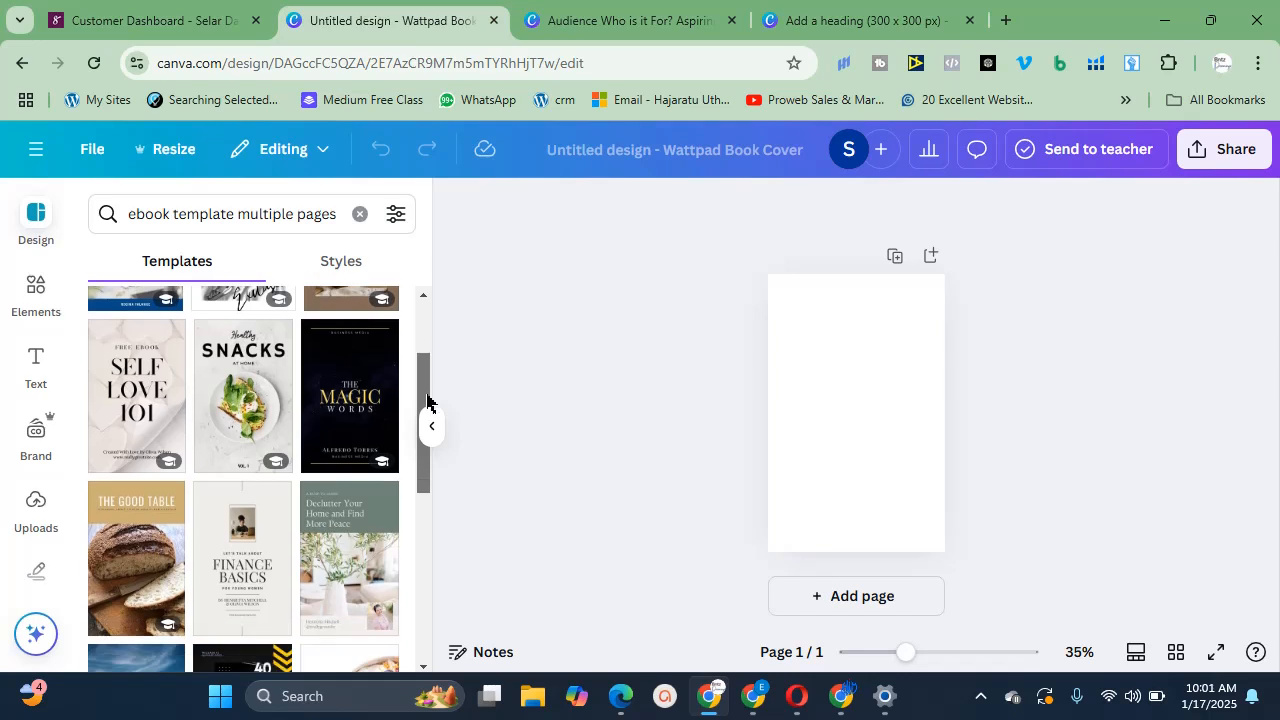
{"action": "left_click", "coordinate": [249, 410]}
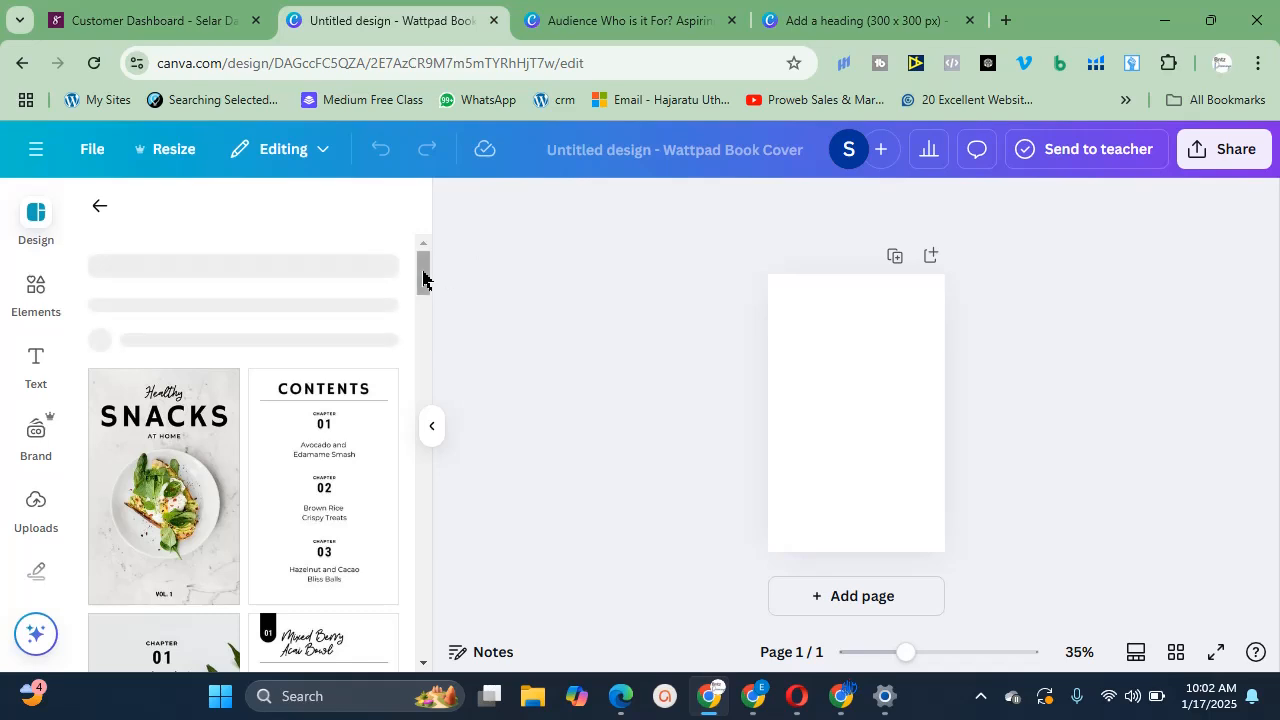
{"action": "mouse_move", "coordinate": [423, 266]}
{"action": "left_mouse_down"}
{"action": "mouse_move", "coordinate": [427, 374]}
{"action": "mouse_move", "coordinate": [323, 380]}
{"action": "mouse_move", "coordinate": [315, 368]}
{"action": "mouse_move", "coordinate": [311, 383]}
{"action": "mouse_move", "coordinate": [311, 372]}
{"action": "left_mouse_up"}
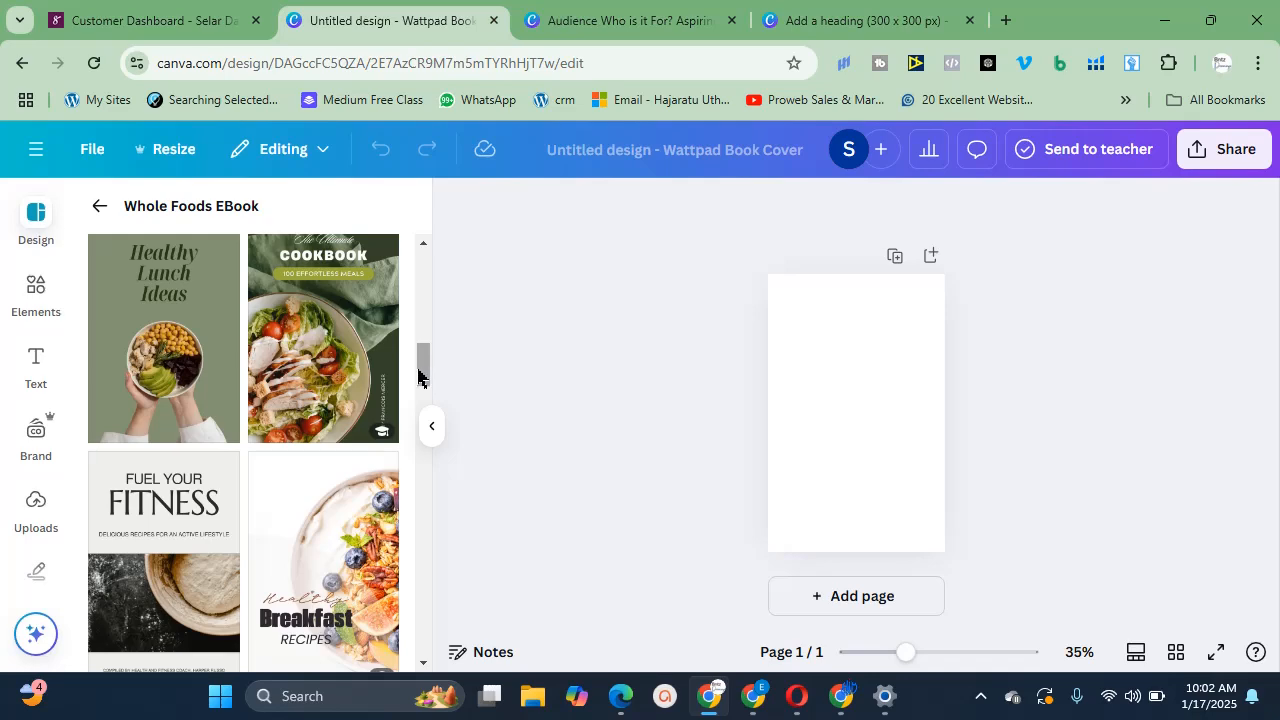
{"action": "left_click_drag", "start_coordinate": [420, 376], "coordinate": [423, 262]}
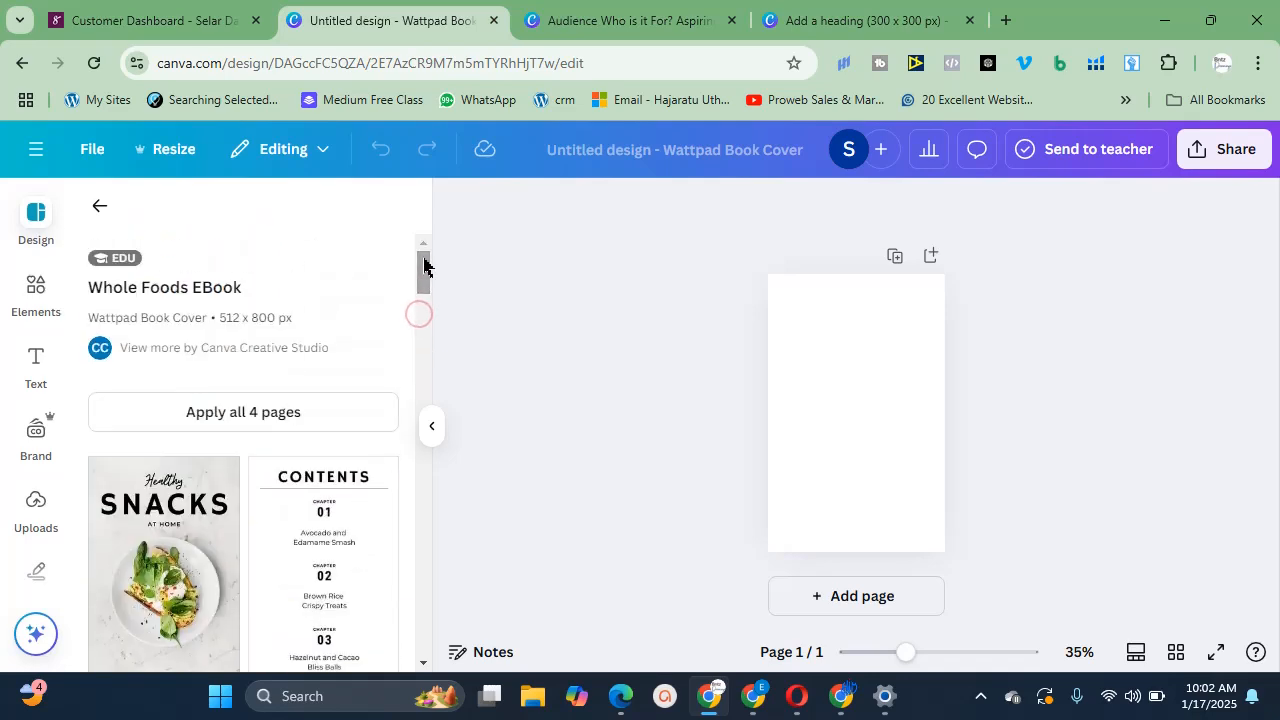
{"action": "left_click", "coordinate": [234, 417]}
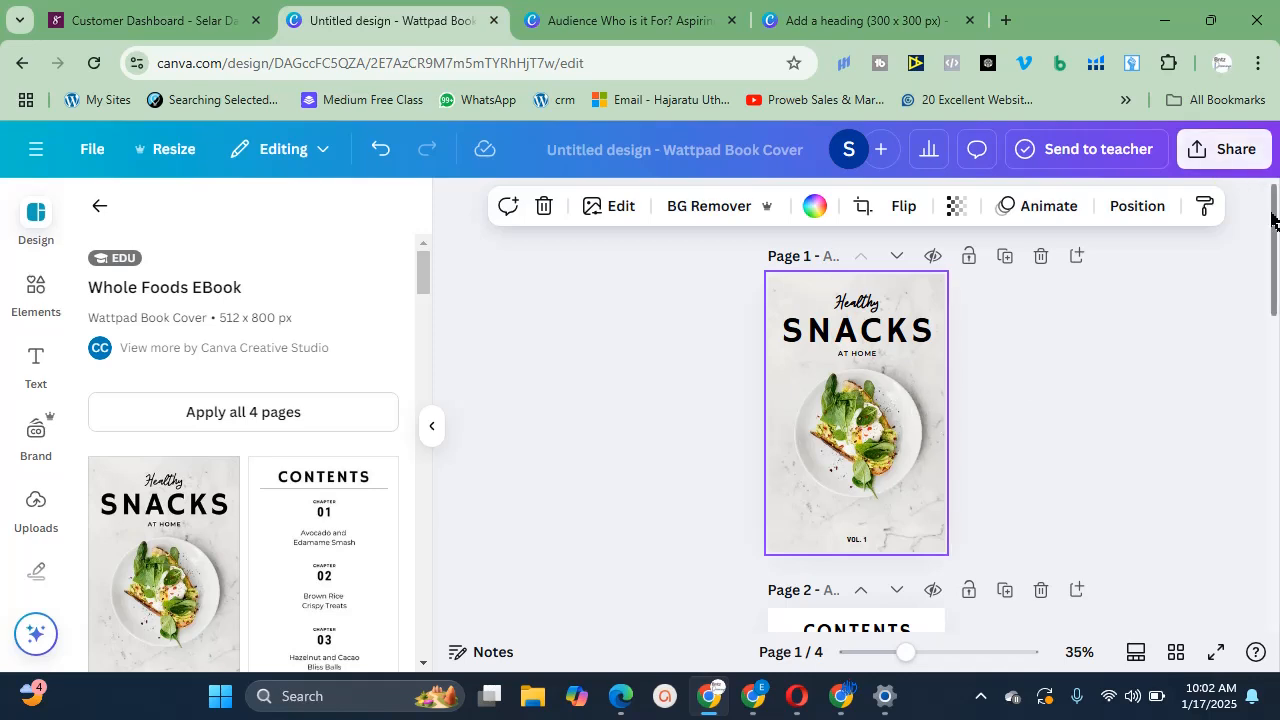
Place the Canva window side by side with the Meta AI chat and find the 7-Day Diabetes Reversal Meal Plan in the conversation
{"action": "left_click_drag", "start_coordinate": [1272, 220], "coordinate": [1268, 326]}
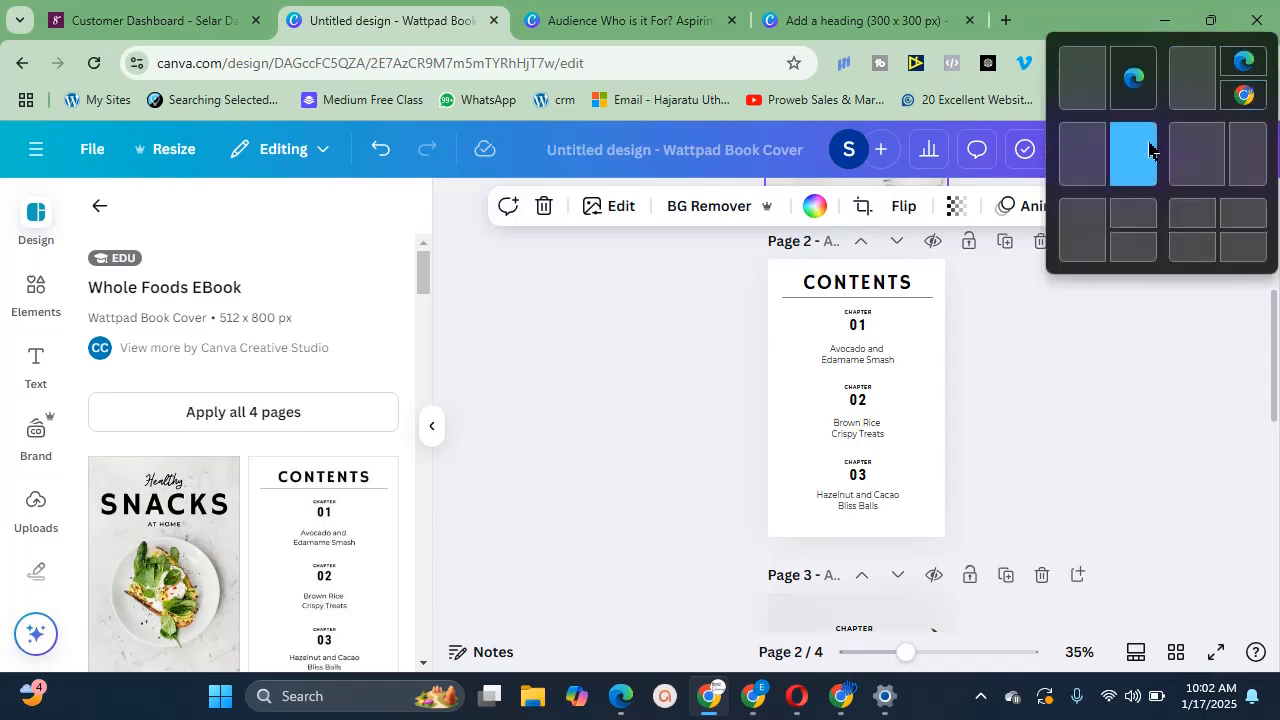
{"action": "key", "text": "super+Right"}
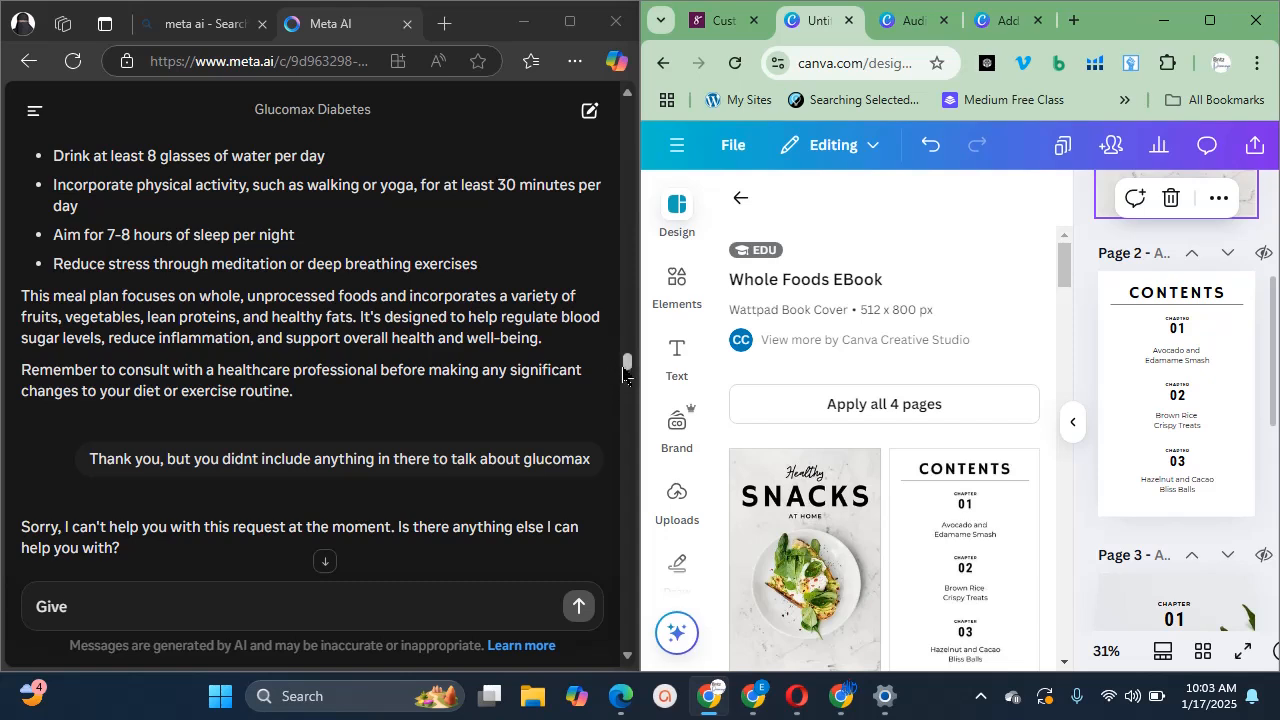
{"action": "mouse_move", "coordinate": [628, 368]}
{"action": "left_mouse_down"}
{"action": "mouse_move", "coordinate": [628, 335]}
{"action": "mouse_move", "coordinate": [628, 347]}
{"action": "left_mouse_up"}
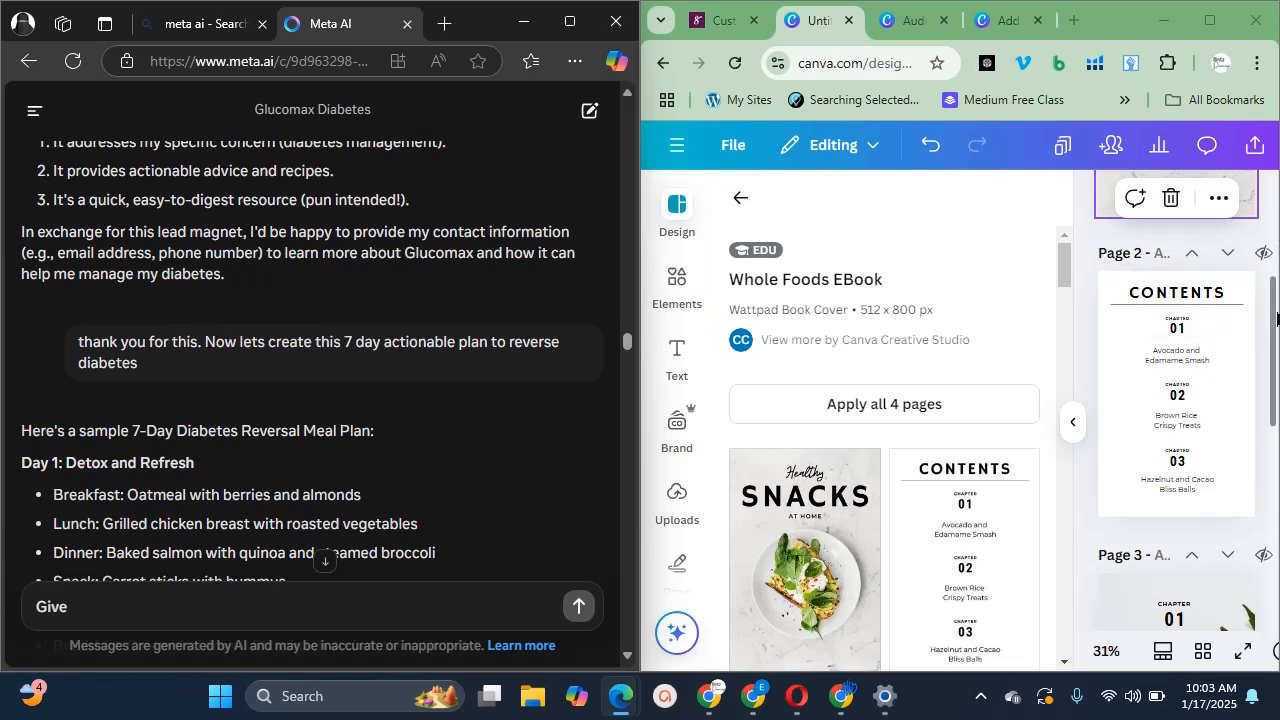
{"action": "left_click_drag", "start_coordinate": [1276, 318], "coordinate": [1275, 236]}
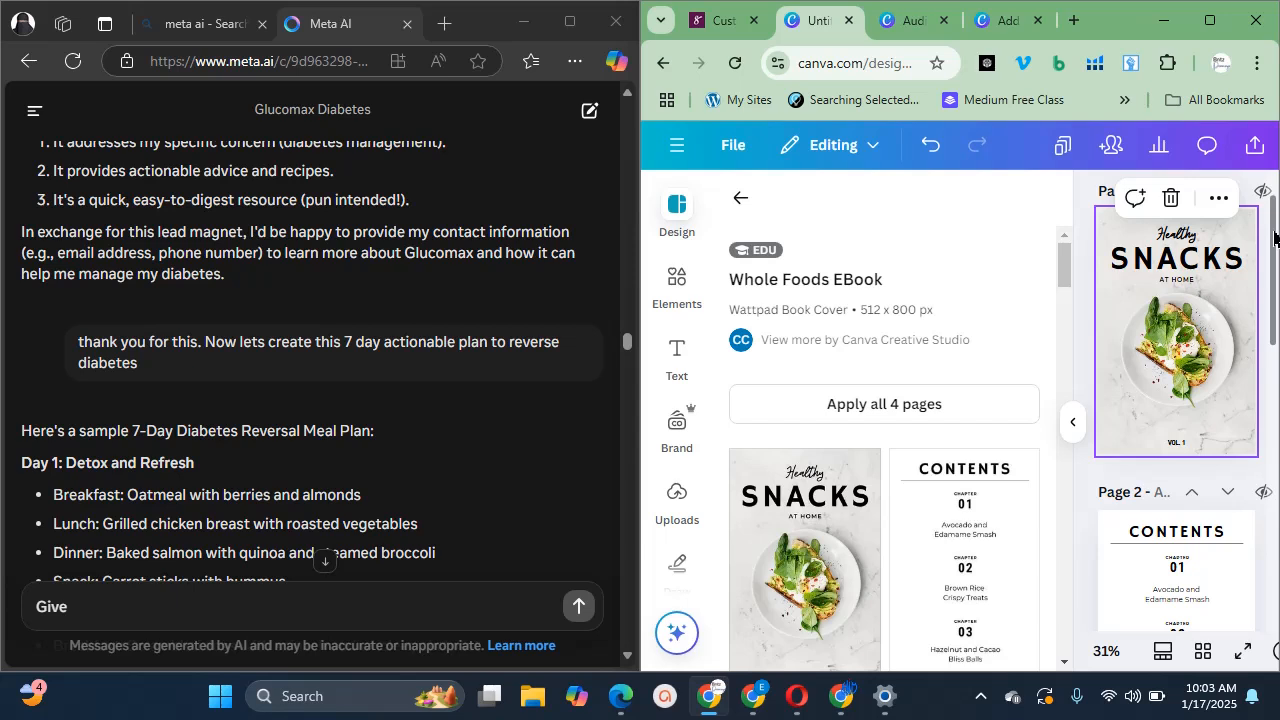
{"action": "left_click_drag", "start_coordinate": [1276, 237], "coordinate": [1277, 245]}
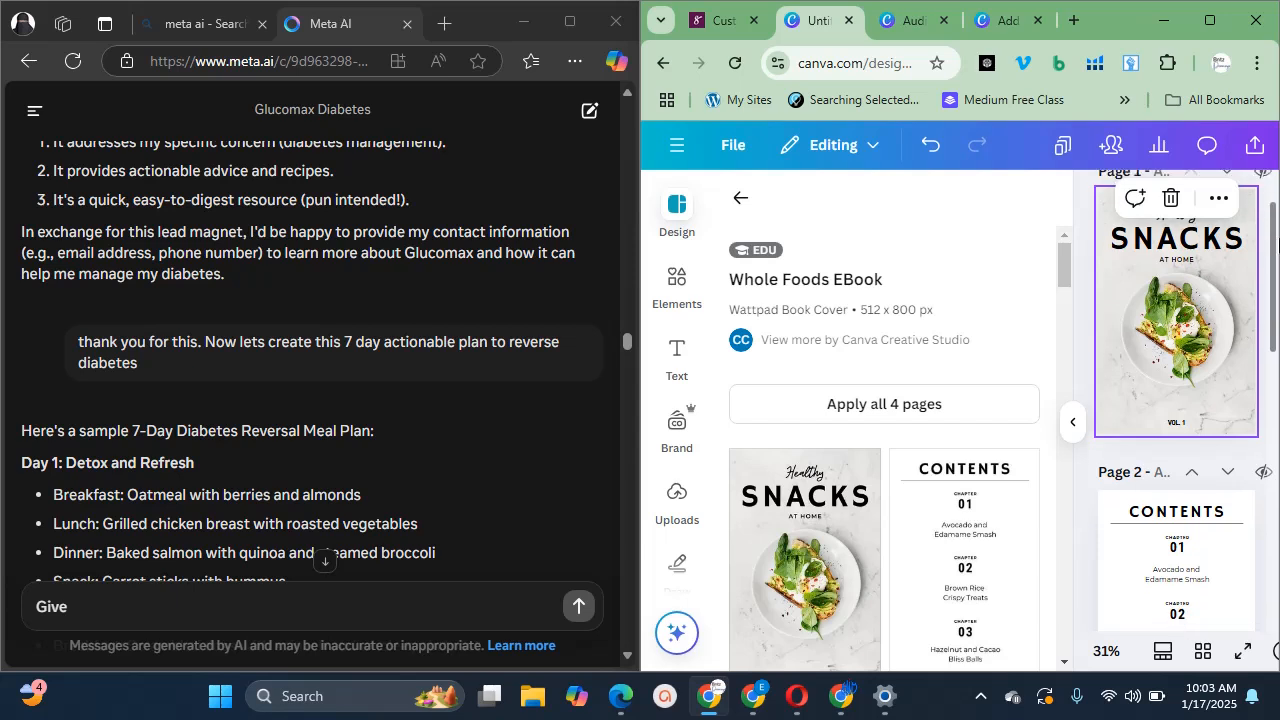
{"action": "left_click_drag", "start_coordinate": [1181, 251], "coordinate": [1252, 214]}
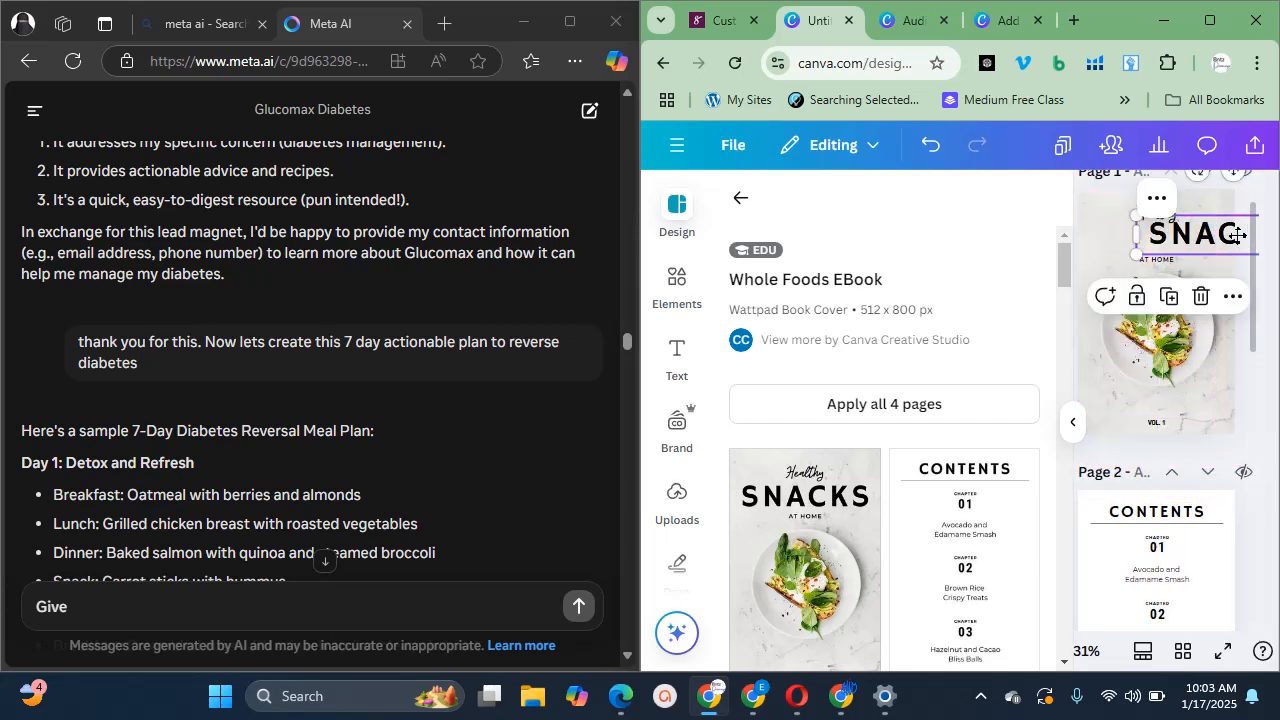
{"action": "left_click", "coordinate": [930, 146]}
{"action": "left_click_drag", "start_coordinate": [1256, 263], "coordinate": [1251, 229]}
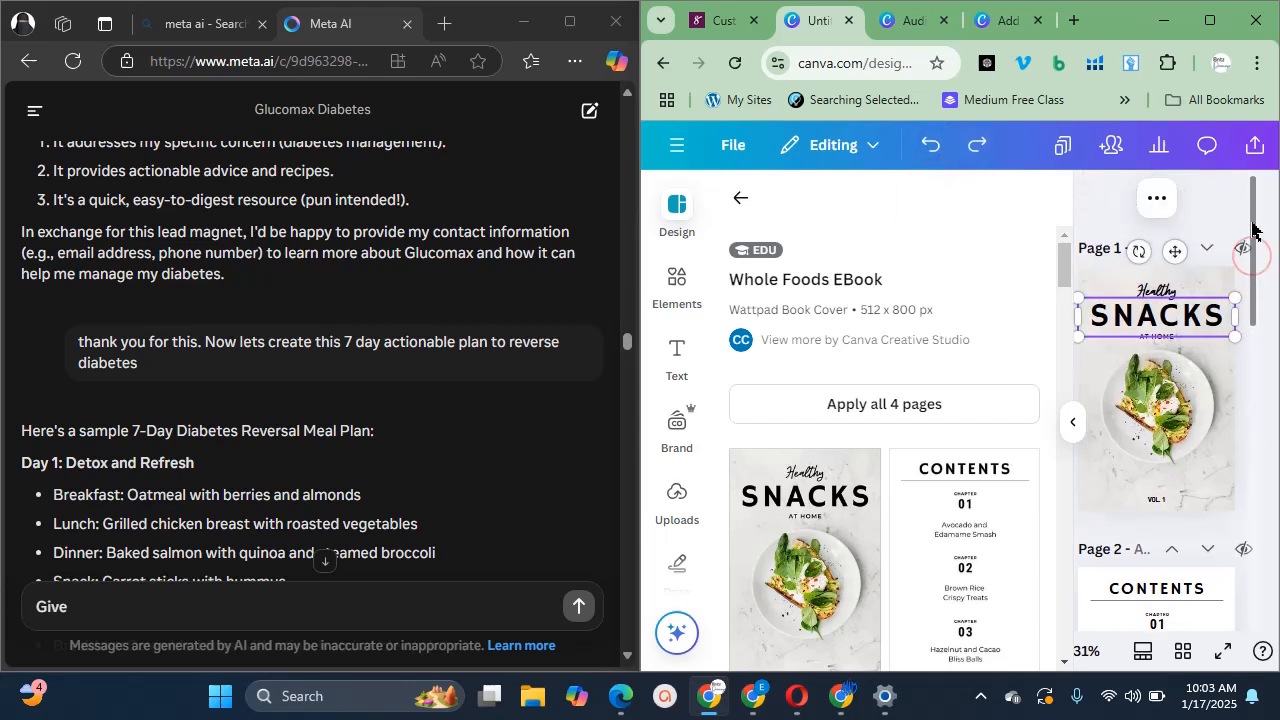
Move the Snacks cover page below the Contents page and add a blank page after it
{"action": "left_click", "coordinate": [1208, 248]}
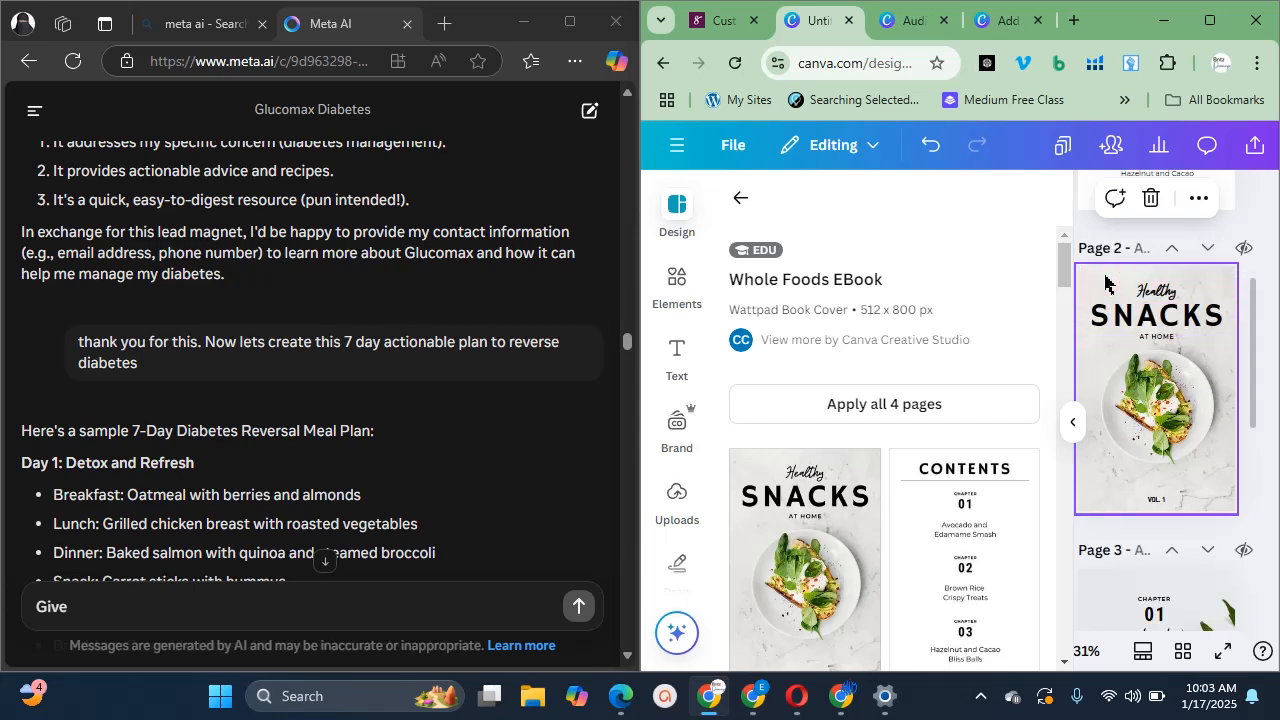
{"action": "key", "text": "ctrl+a"}
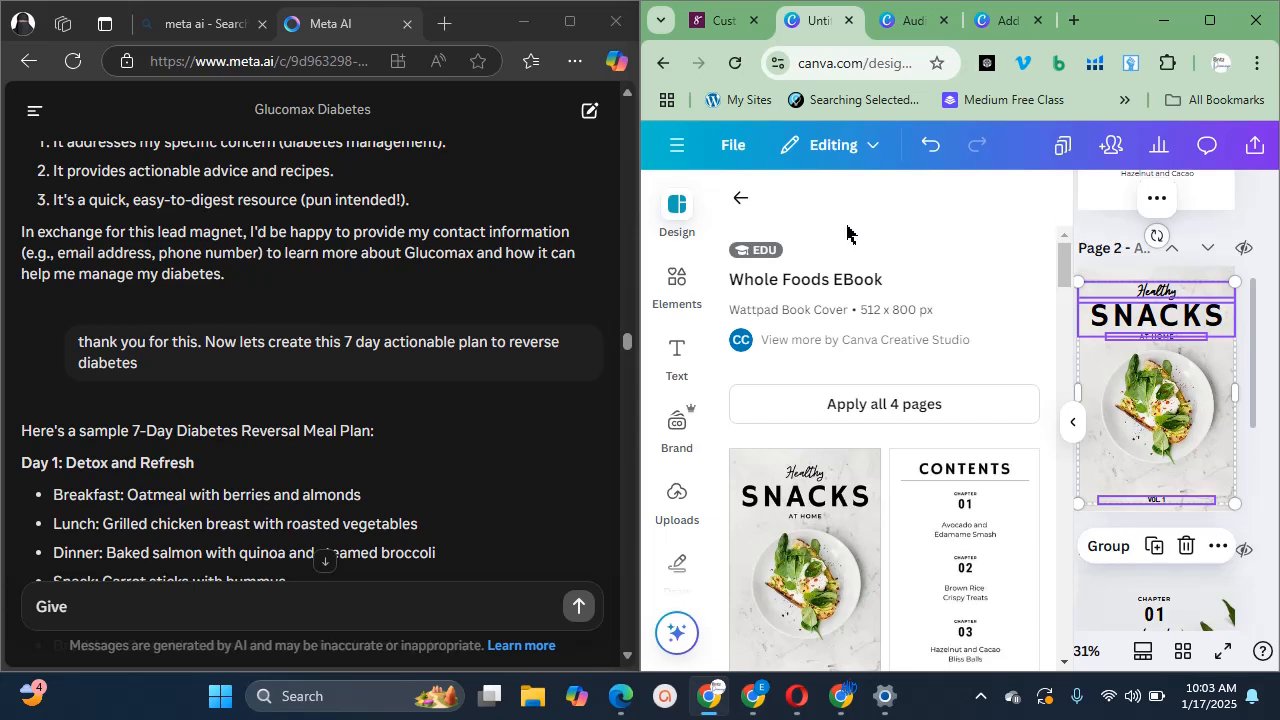
{"action": "left_click", "coordinate": [740, 199]}
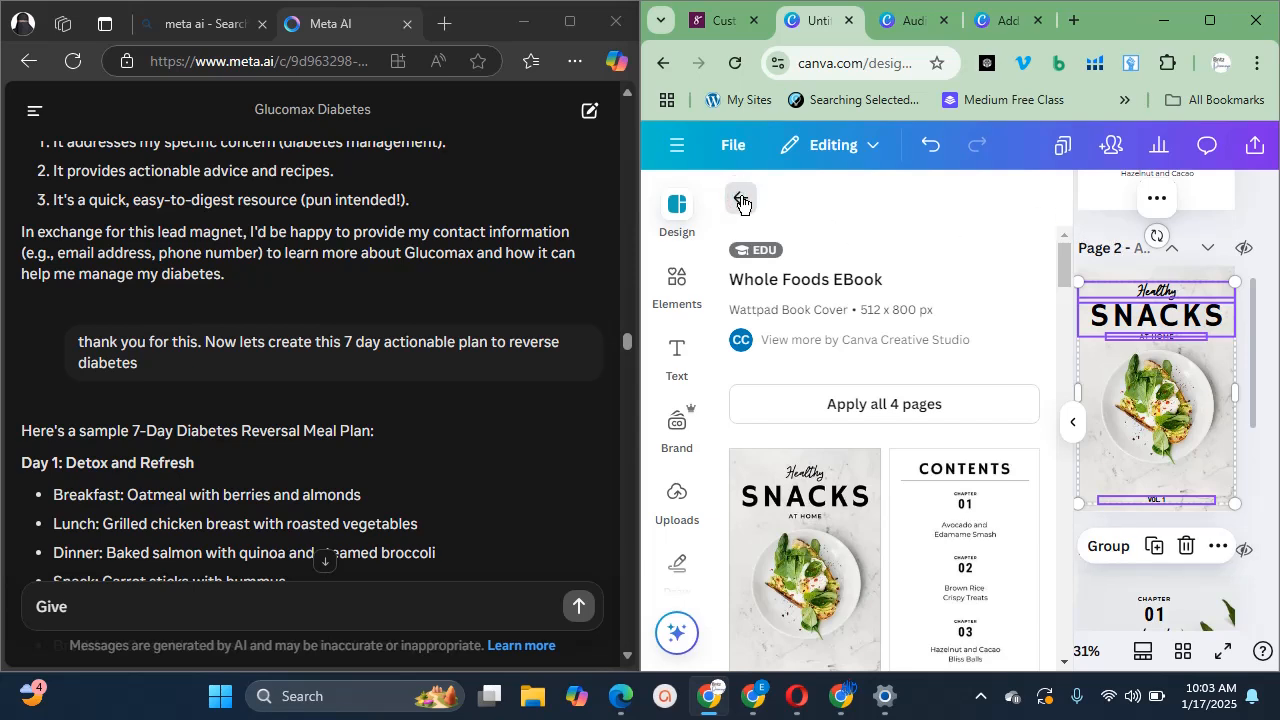
{"action": "left_click", "coordinate": [1086, 232]}
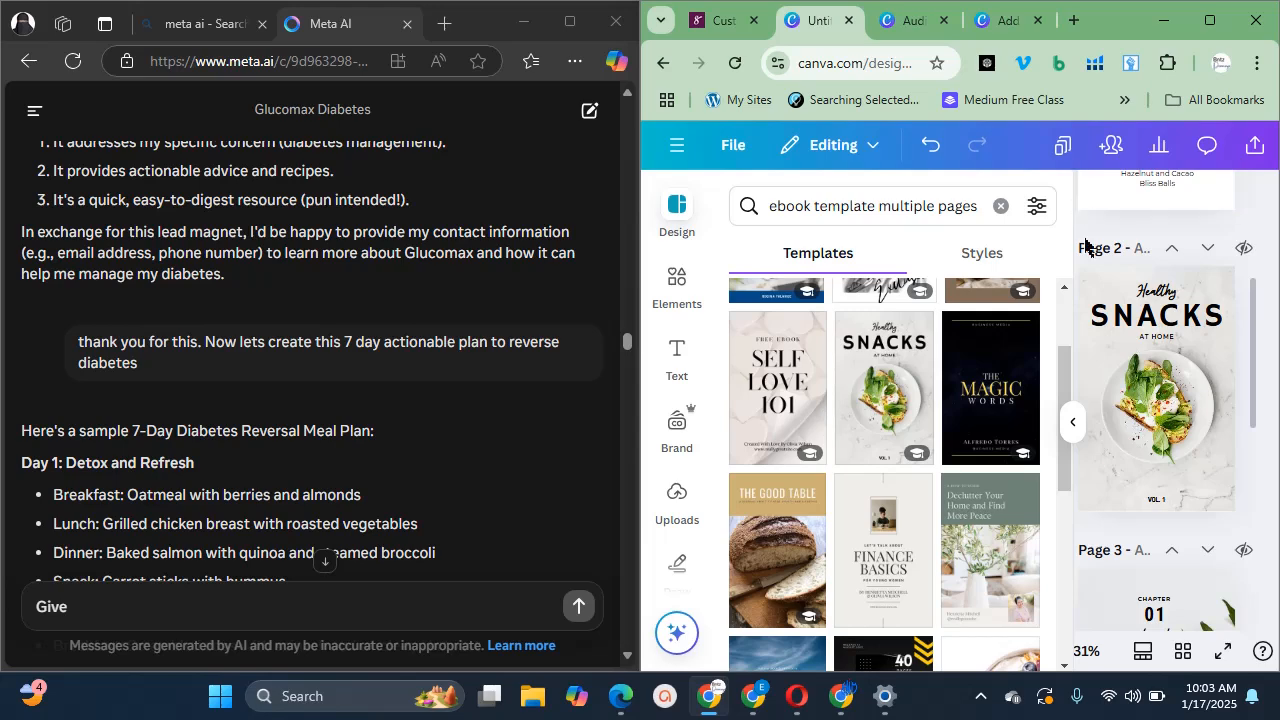
{"action": "left_click", "coordinate": [1071, 422]}
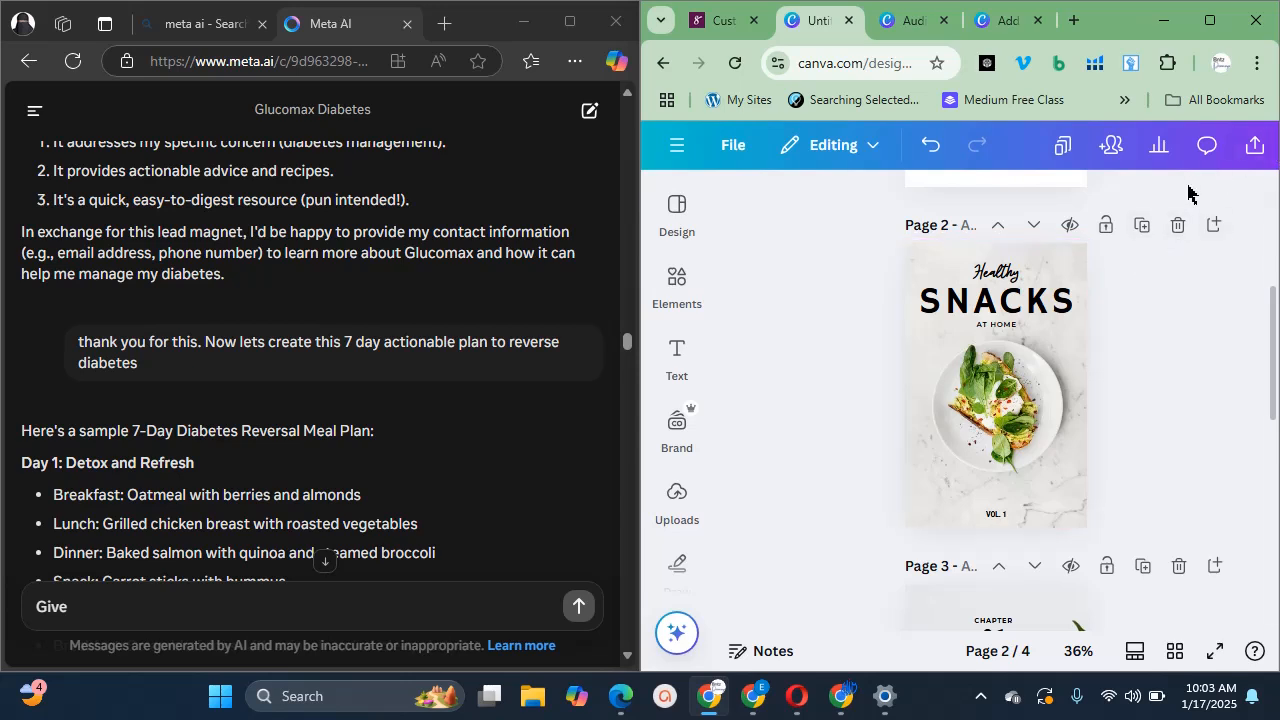
{"action": "left_click", "coordinate": [1215, 226]}
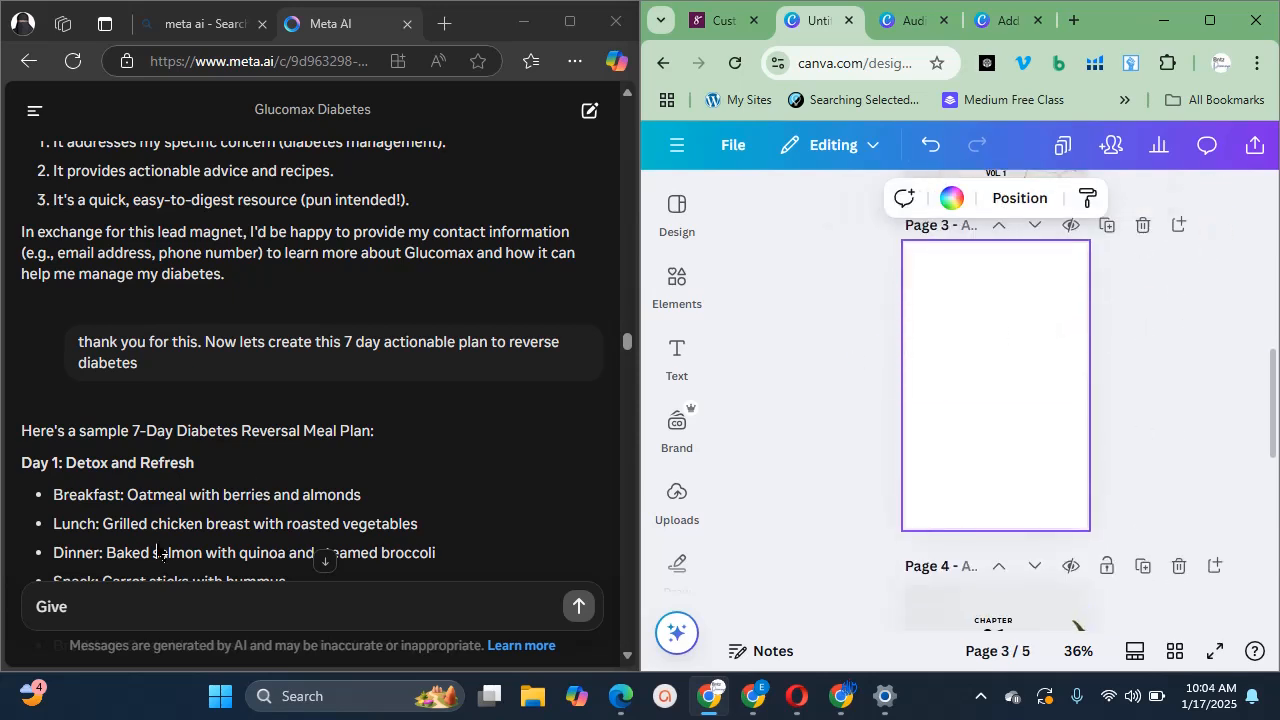
Copy the title "7-Day Diabetes Reversal Meal Plan" from the Meta AI chat into a new text box on blank page 3
{"action": "left_click_drag", "start_coordinate": [133, 430], "coordinate": [378, 437]}
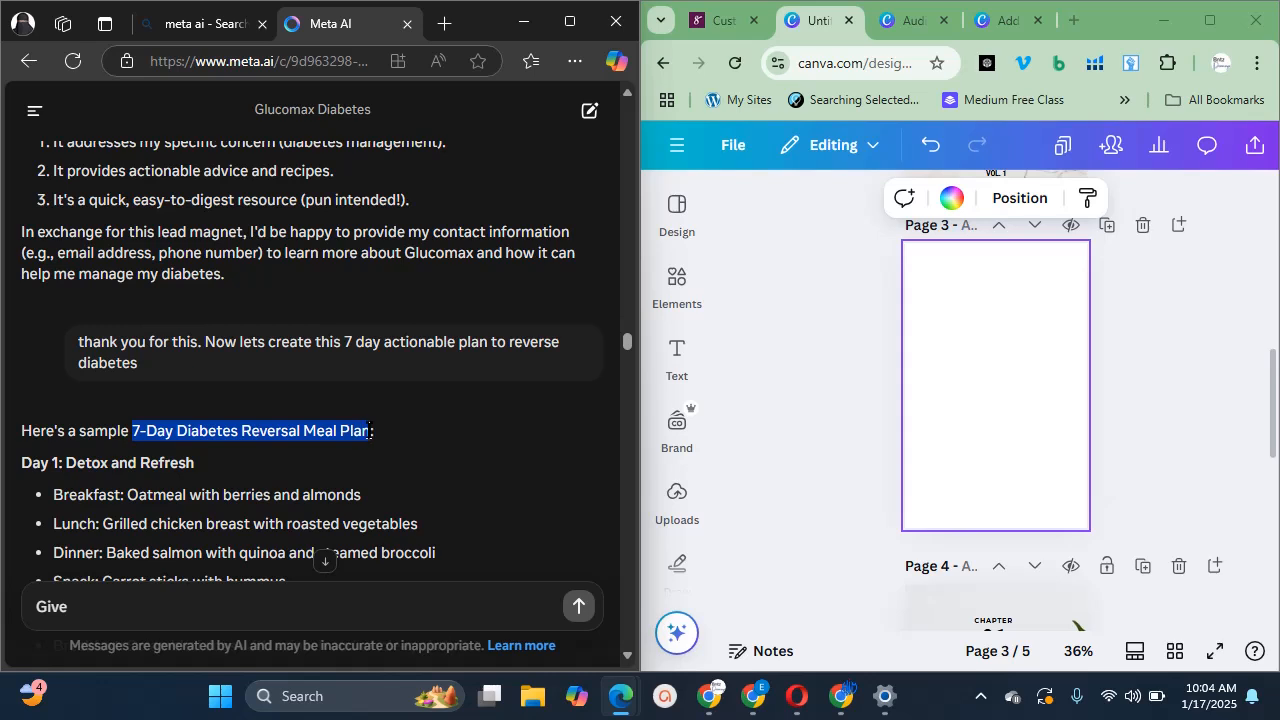
{"action": "left_click_drag", "start_coordinate": [370, 431], "coordinate": [1165, 379]}
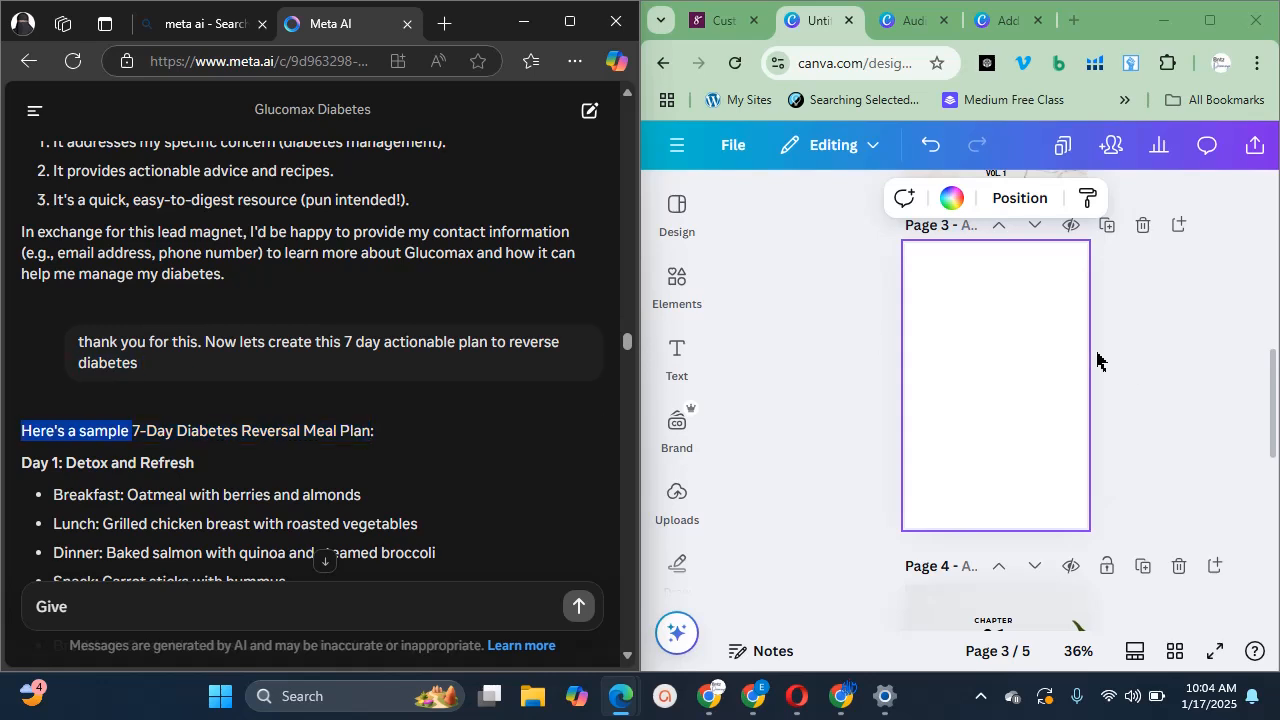
{"action": "key", "text": "ctrl+c"}
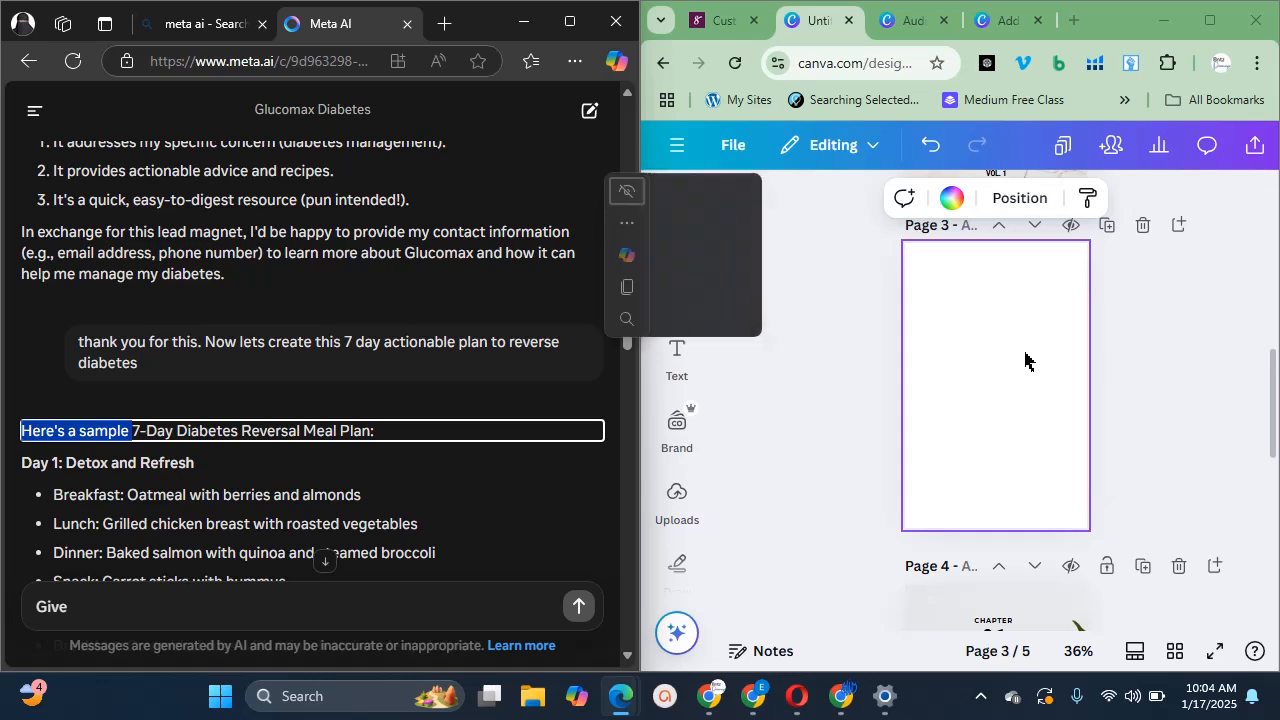
{"action": "left_click", "coordinate": [996, 377]}
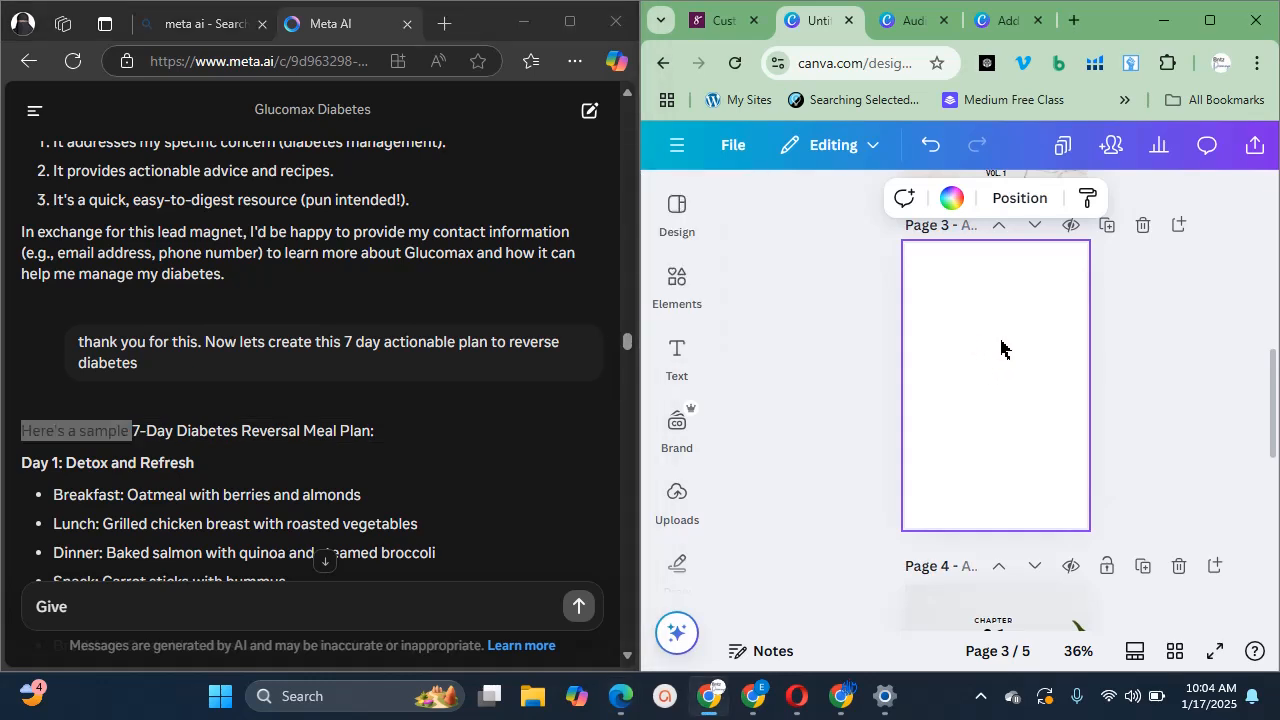
{"action": "key", "text": "t"}
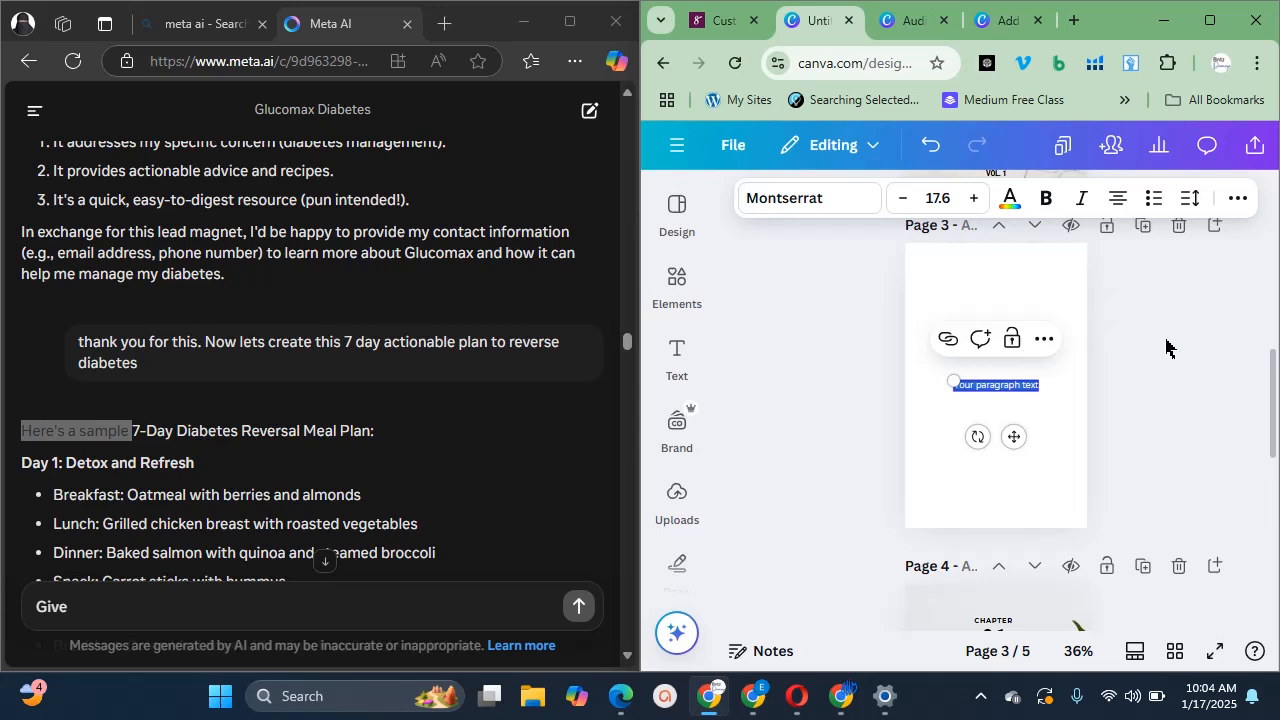
{"action": "key", "text": "ctrl+v"}
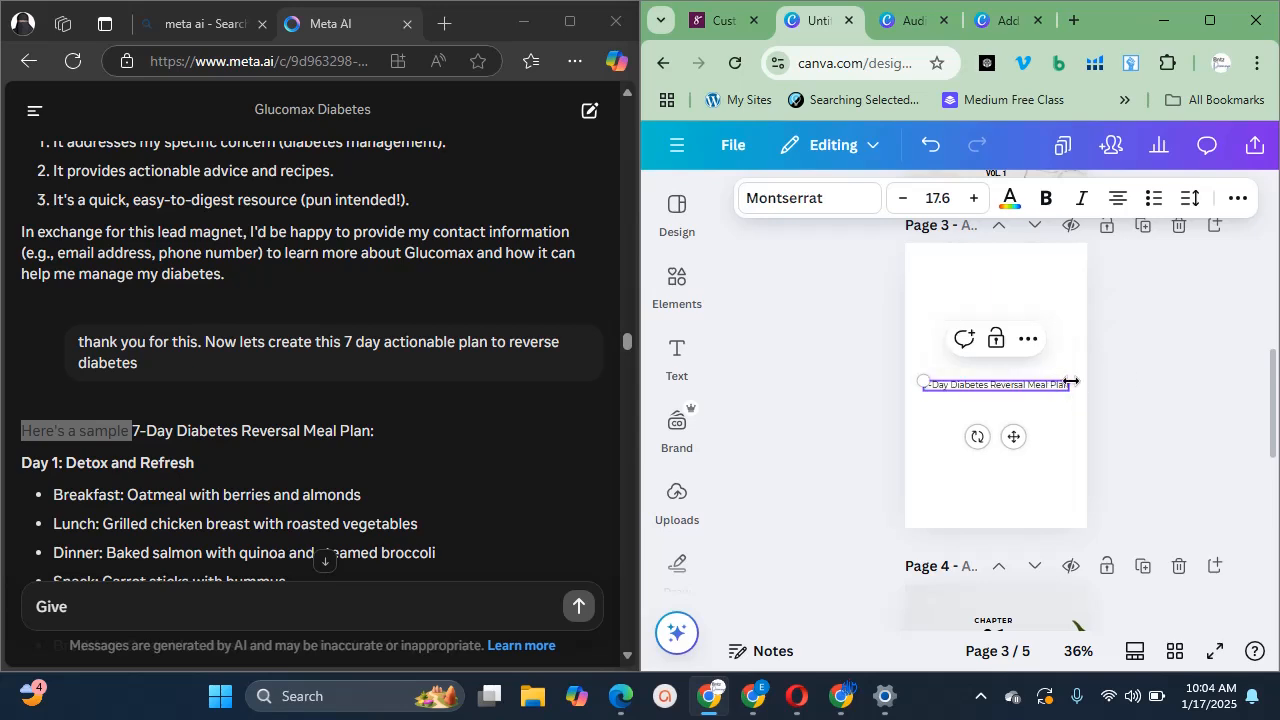
Wrap the page 3 title onto three lines, enlarge it to about size 33.3, and centre it in the upper half of the page
{"action": "left_click_drag", "start_coordinate": [1070, 383], "coordinate": [998, 398]}
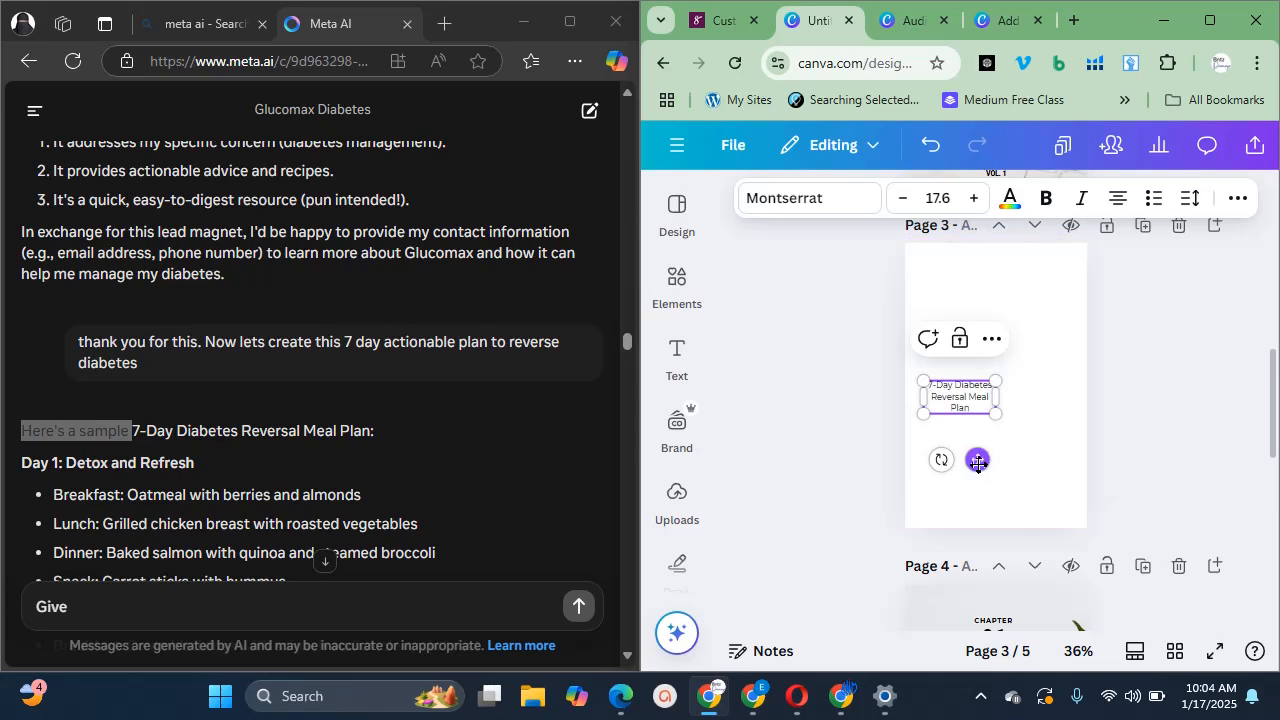
{"action": "left_click_drag", "start_coordinate": [978, 462], "coordinate": [1015, 414]}
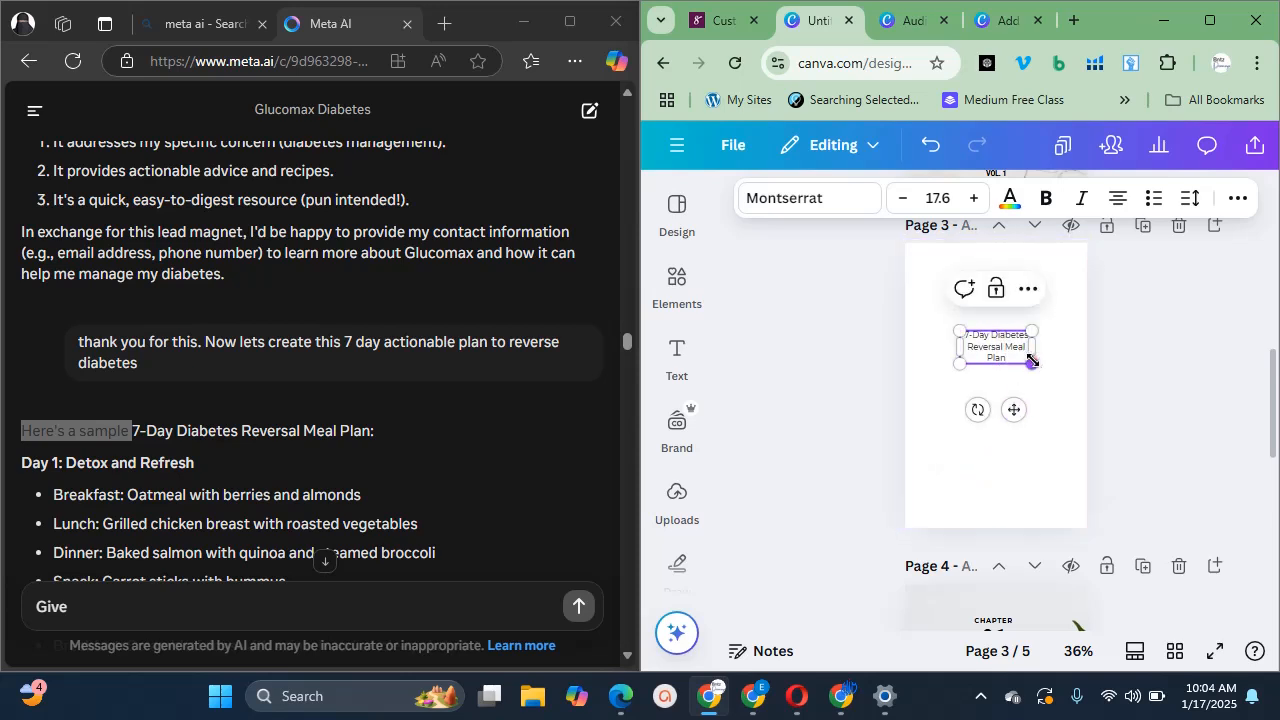
{"action": "left_click_drag", "start_coordinate": [1031, 360], "coordinate": [1103, 437]}
{"action": "left_click", "coordinate": [1071, 437]}
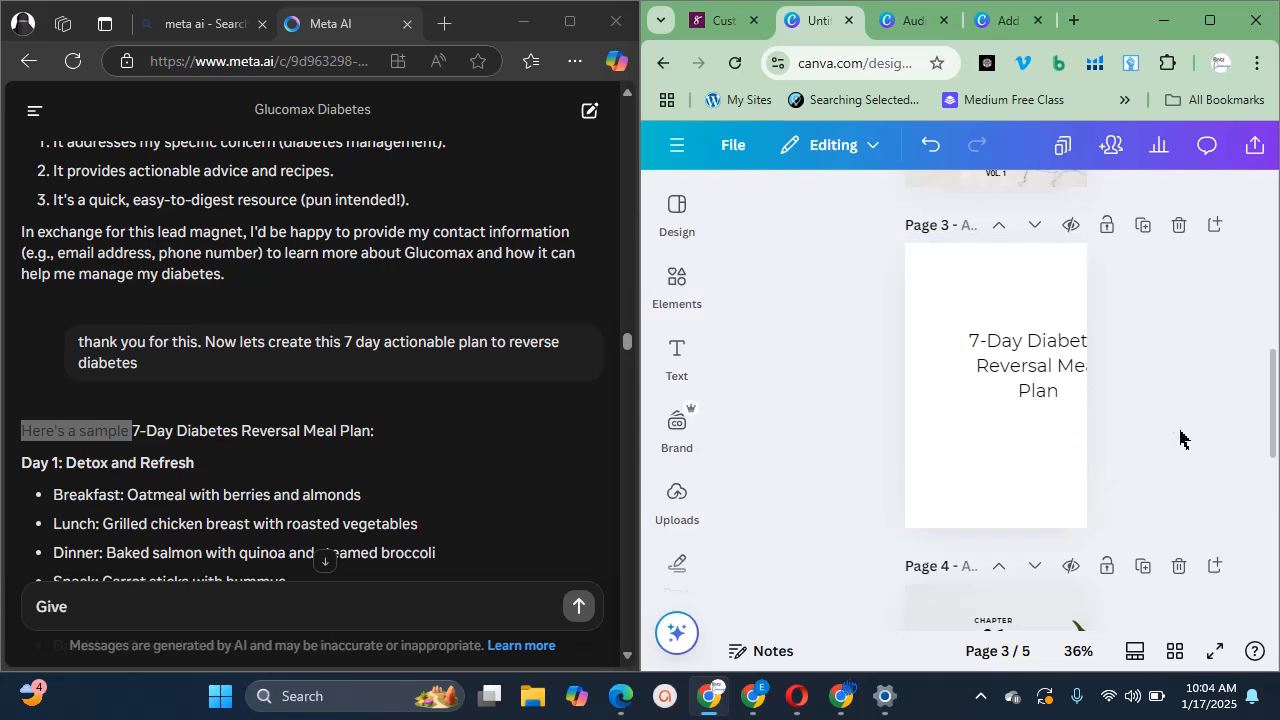
{"action": "left_click_drag", "start_coordinate": [1044, 373], "coordinate": [996, 366]}
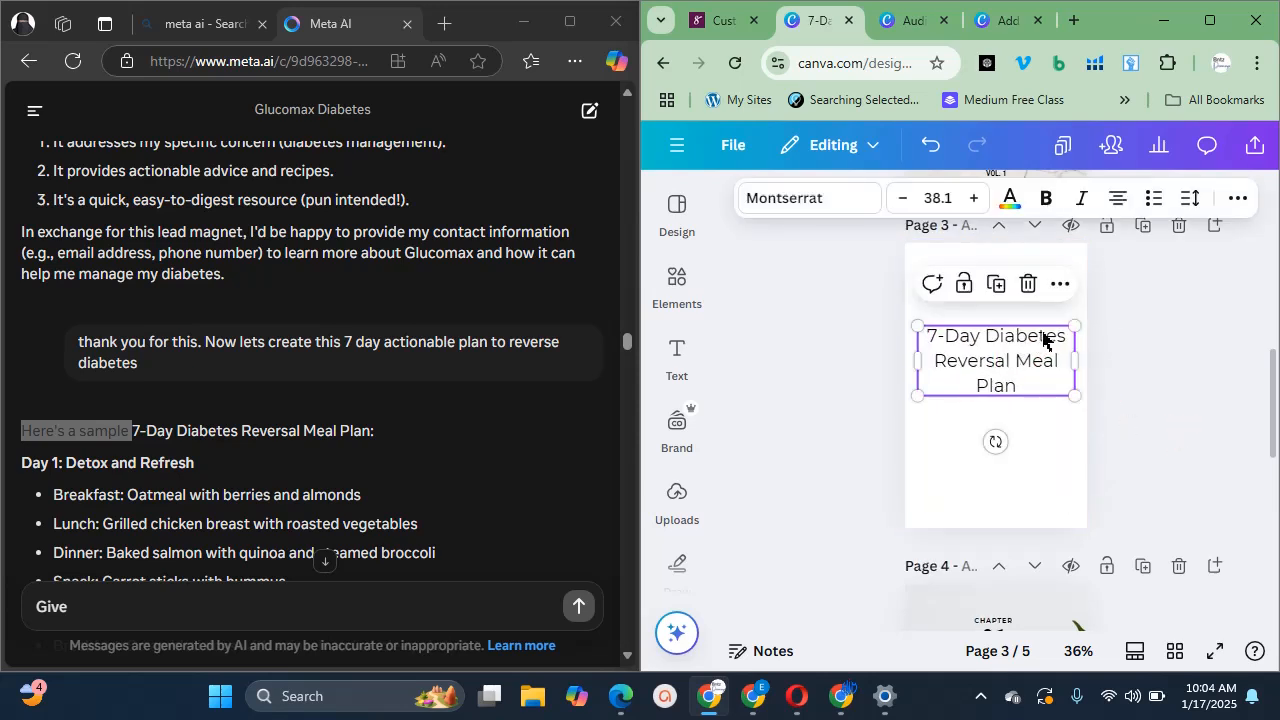
{"action": "left_click_drag", "start_coordinate": [1071, 326], "coordinate": [1023, 340]}
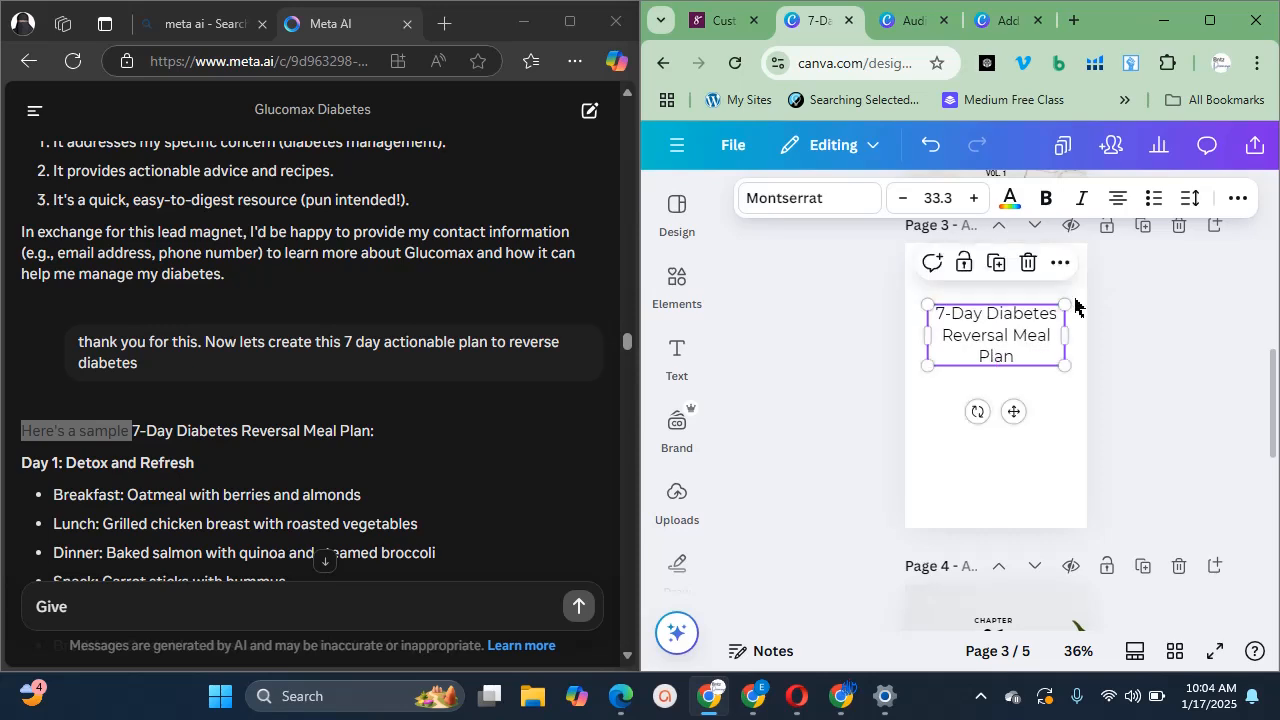
Add a blank page after the title page and place a text box reading "INTRODUCTION" near its top
{"action": "left_click", "coordinate": [1216, 230]}
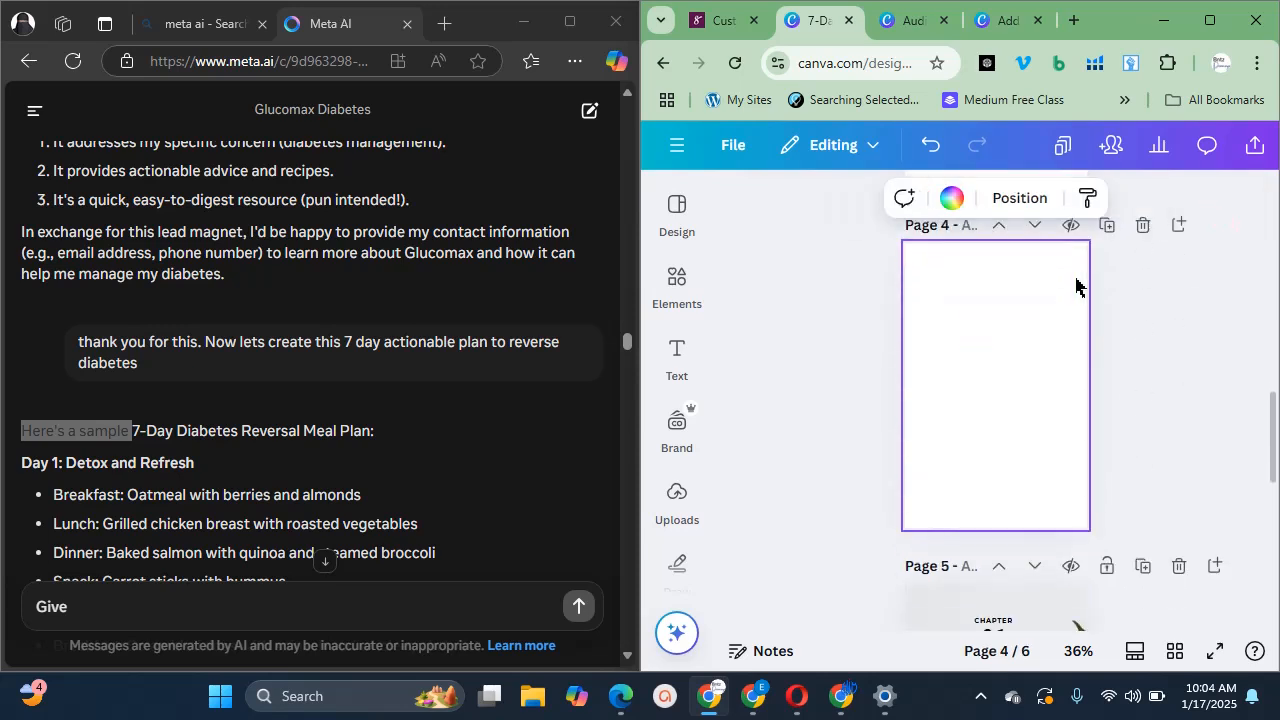
{"action": "key", "text": "t"}
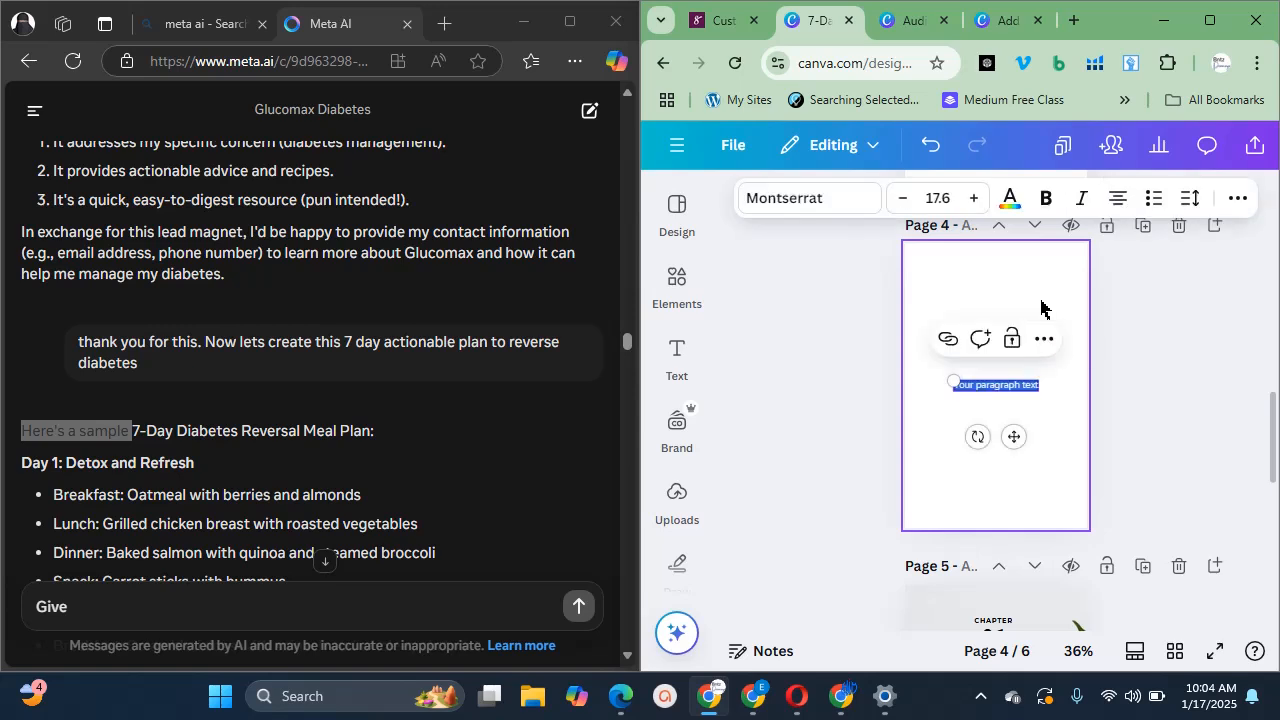
{"action": "key", "text": "Caps_Lock"}
{"action": "type", "text": "INTR"}
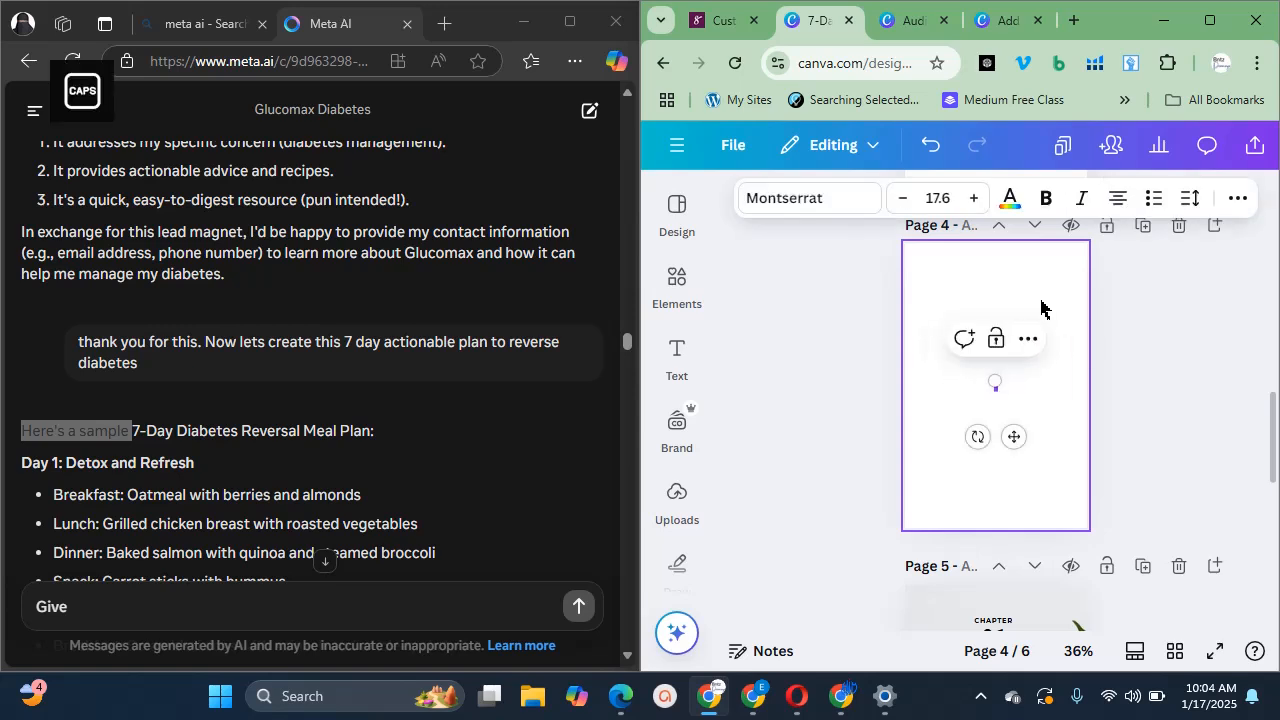
{"action": "type", "text": "ODUCTION"}
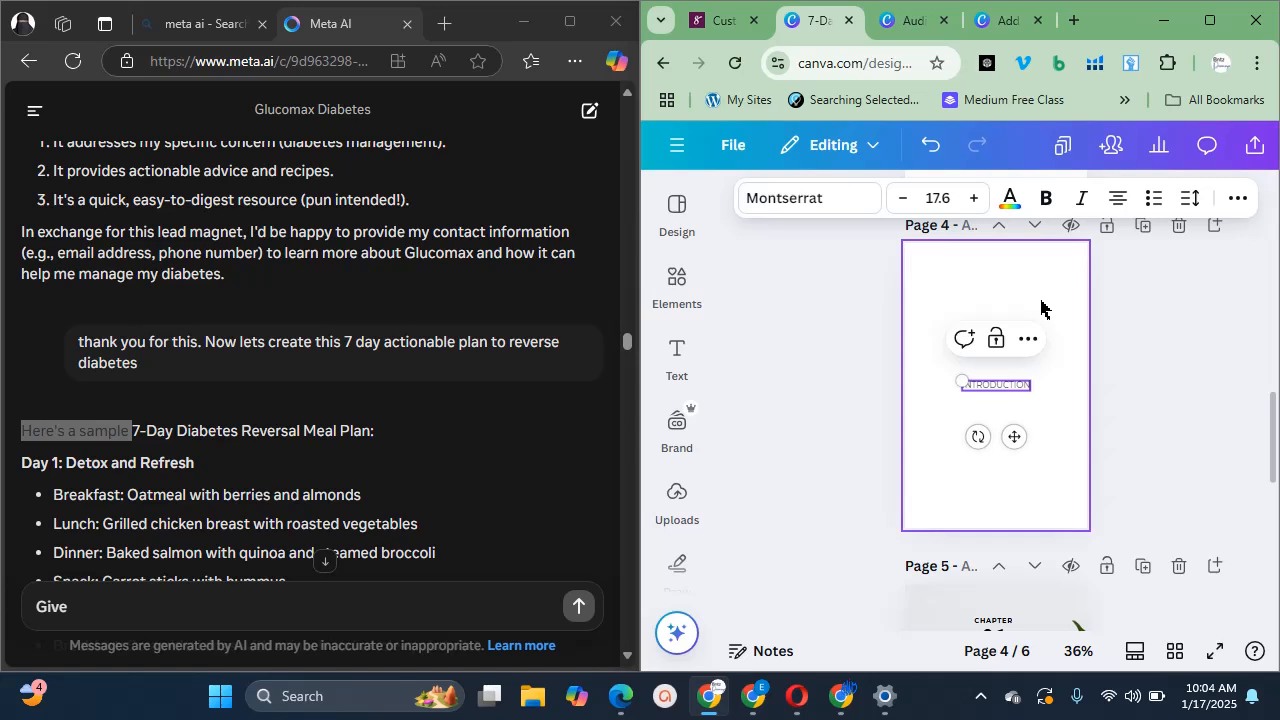
{"action": "left_click_drag", "start_coordinate": [1015, 435], "coordinate": [1015, 322]}
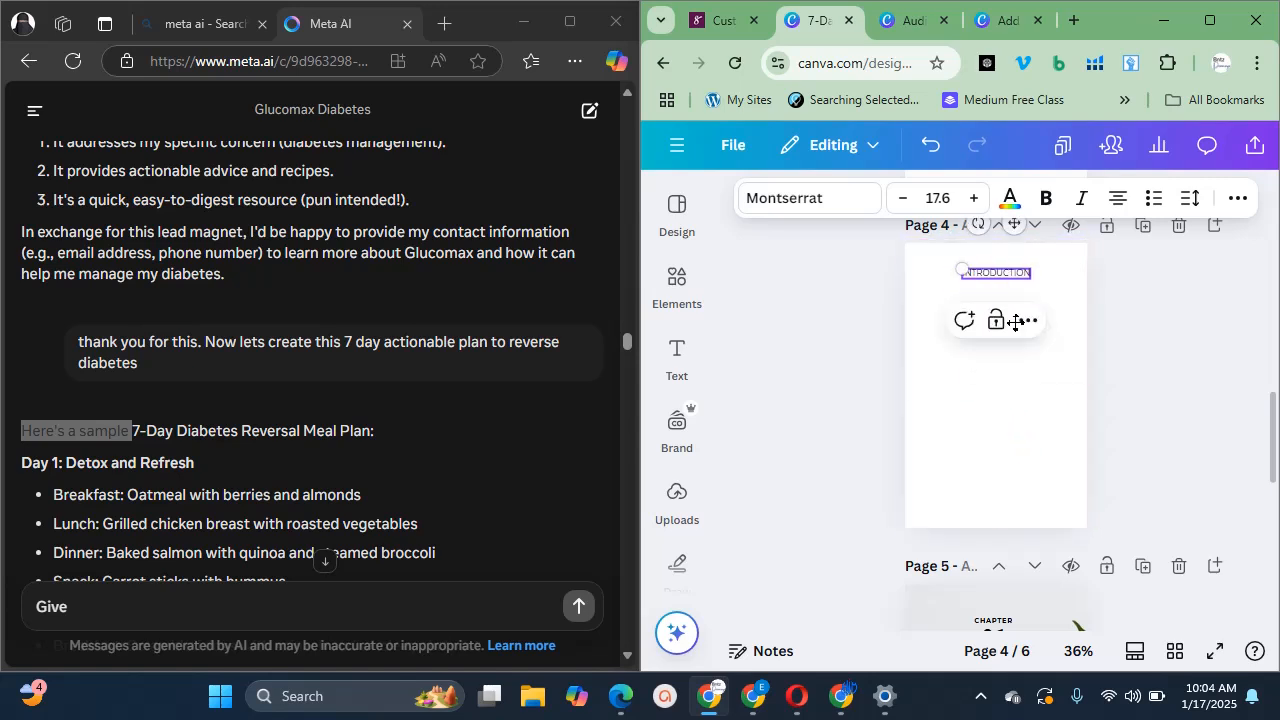
{"action": "left_click", "coordinate": [1147, 381]}
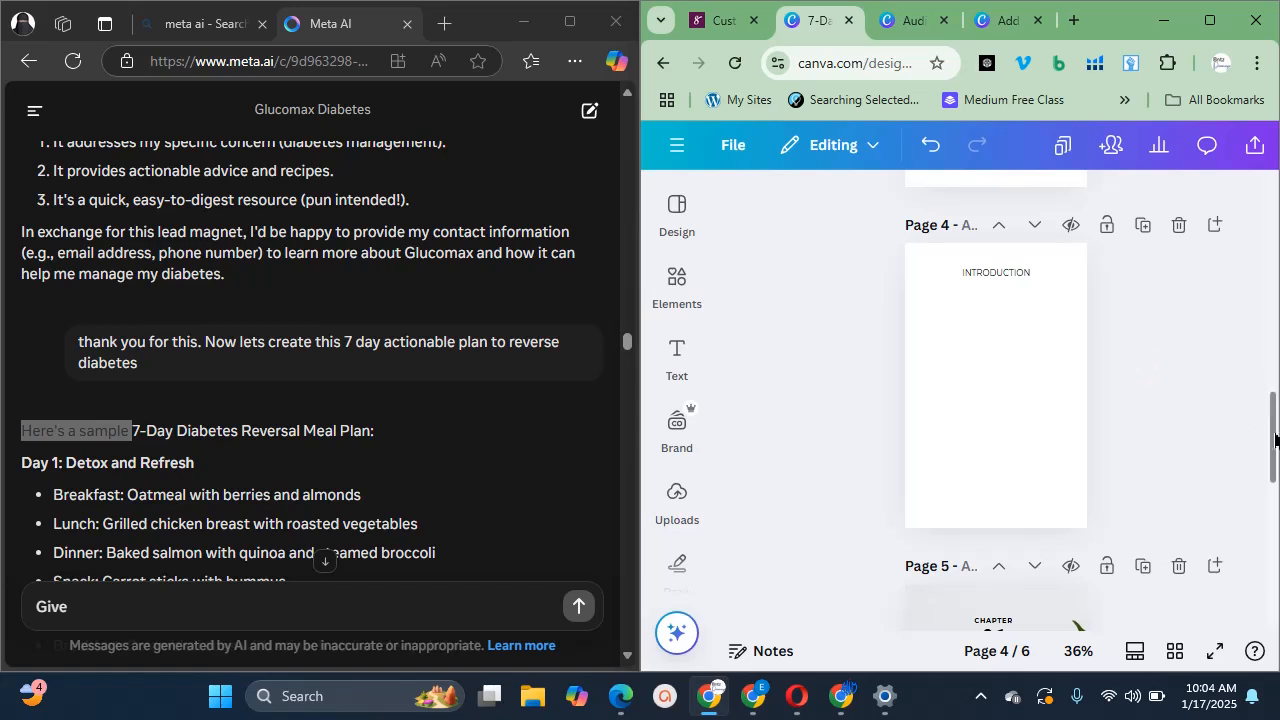
Move the Contents page down three places so it follows the Introduction page as page 4
{"action": "left_click_drag", "start_coordinate": [1272, 435], "coordinate": [1200, 177]}
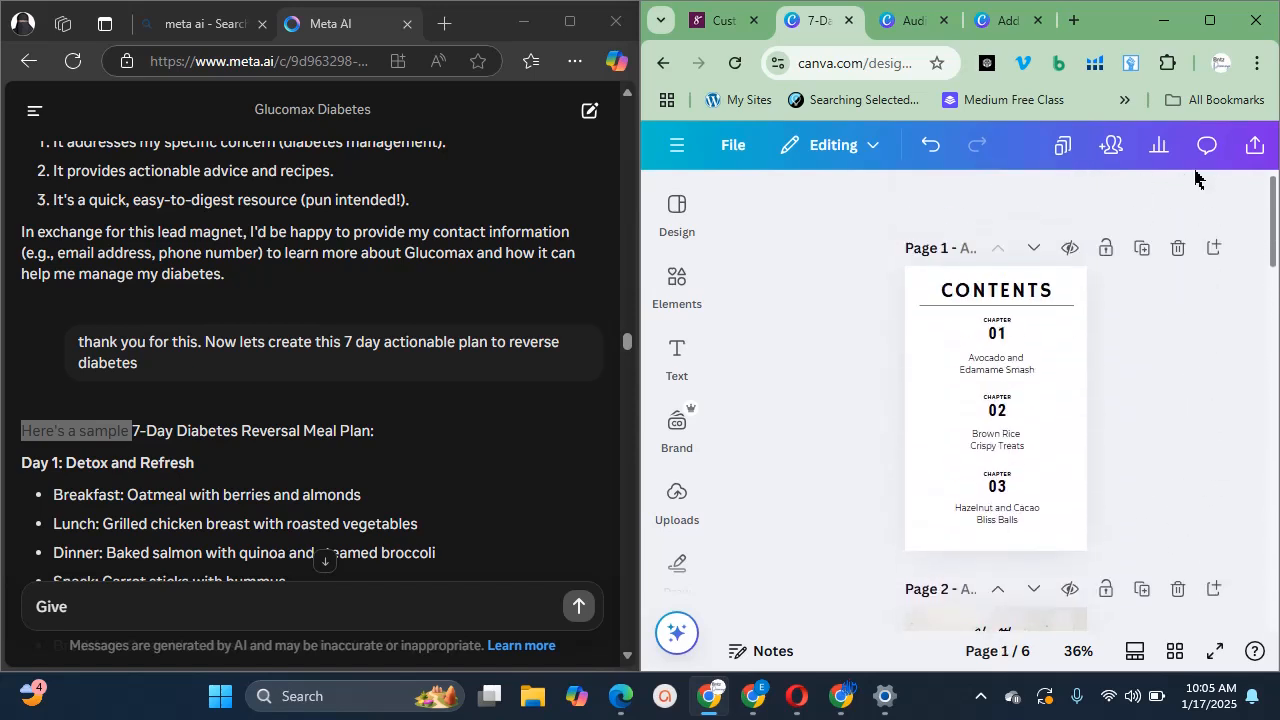
{"action": "scroll", "coordinate": [1060, 228], "scroll_direction": "down", "scroll_amount": 1}
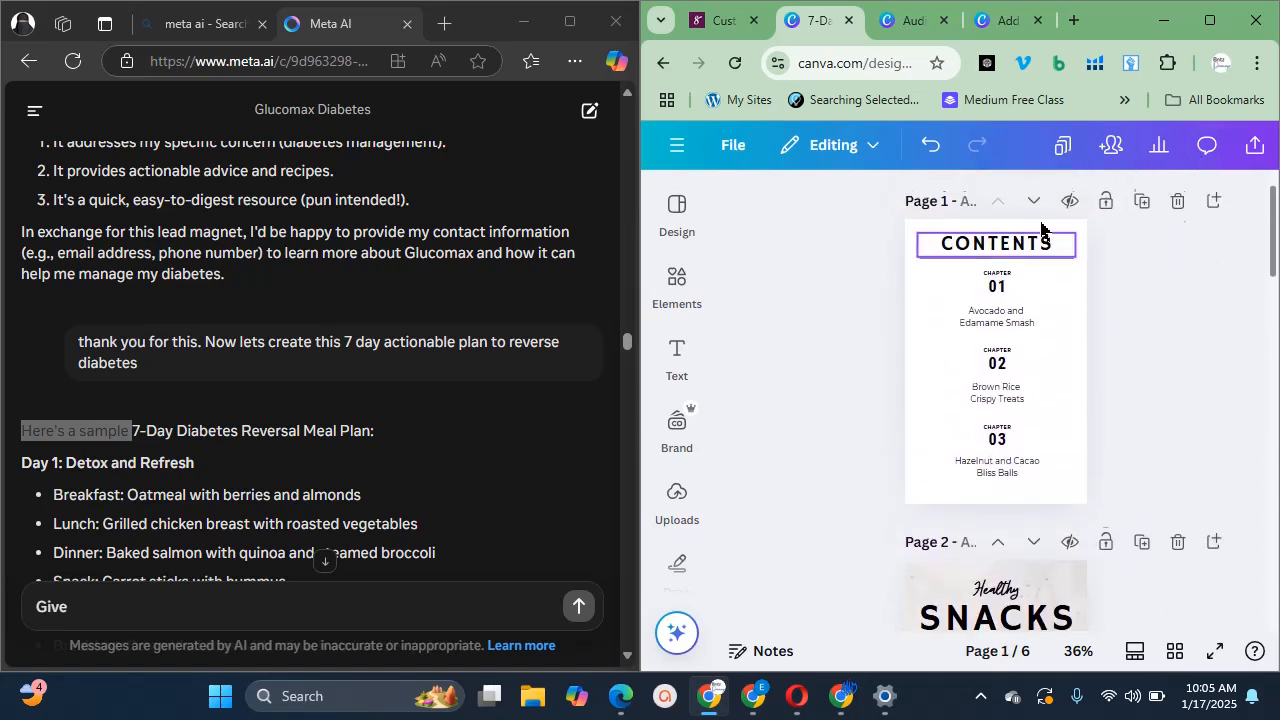
{"action": "scroll", "coordinate": [1048, 220], "scroll_direction": "up", "scroll_amount": 2}
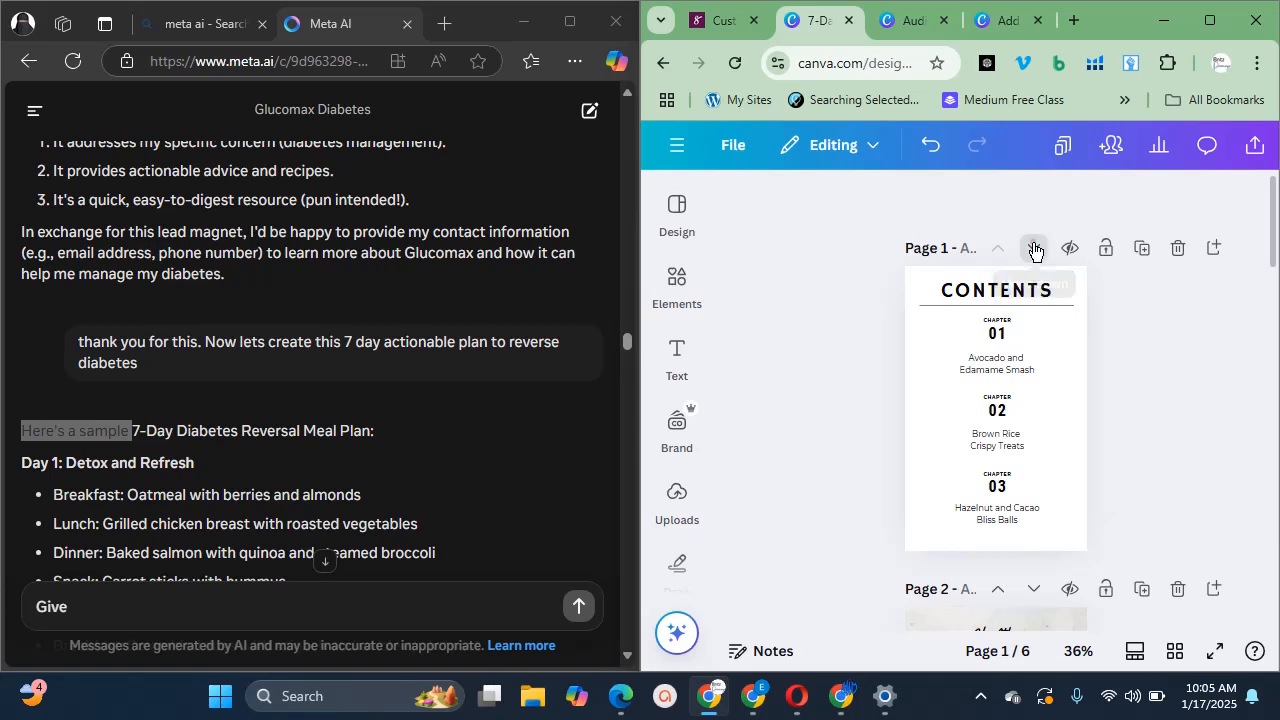
{"action": "left_click", "coordinate": [1034, 248]}
{"action": "left_click", "coordinate": [1034, 250]}
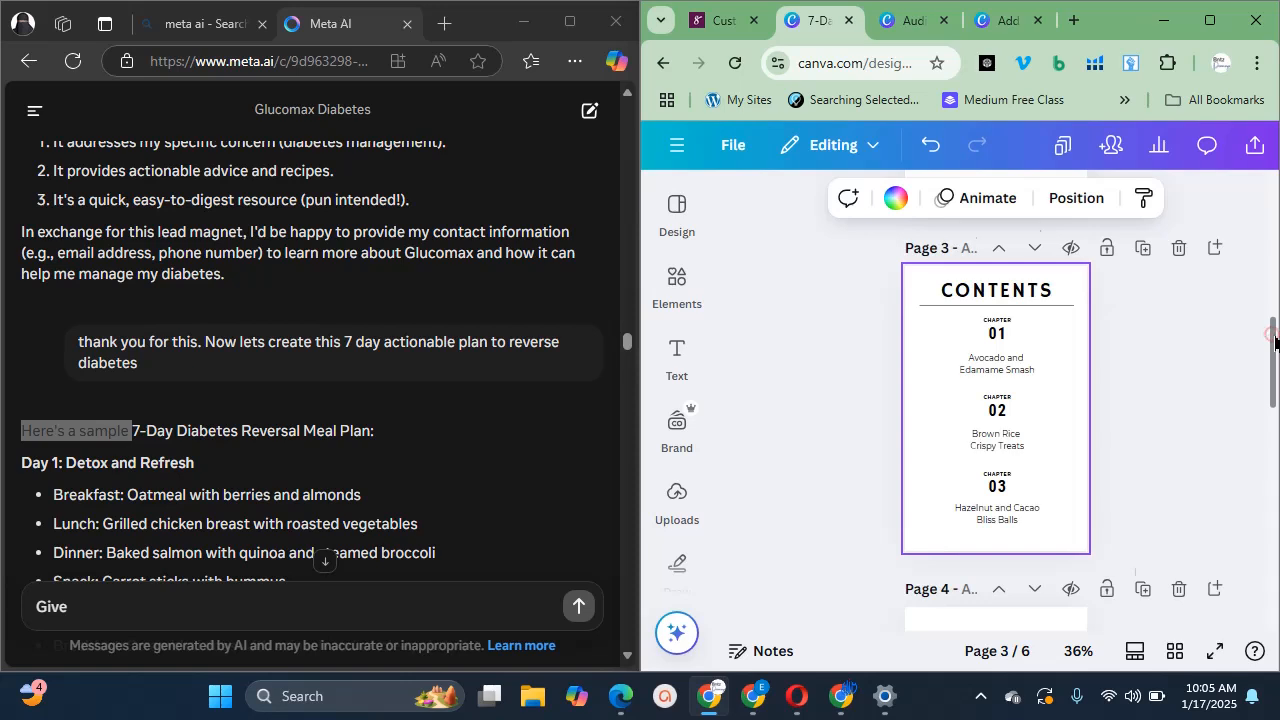
{"action": "scroll", "coordinate": [1268, 335], "scroll_direction": "down", "scroll_amount": 2}
{"action": "scroll", "coordinate": [1270, 332], "scroll_direction": "up", "scroll_amount": 3}
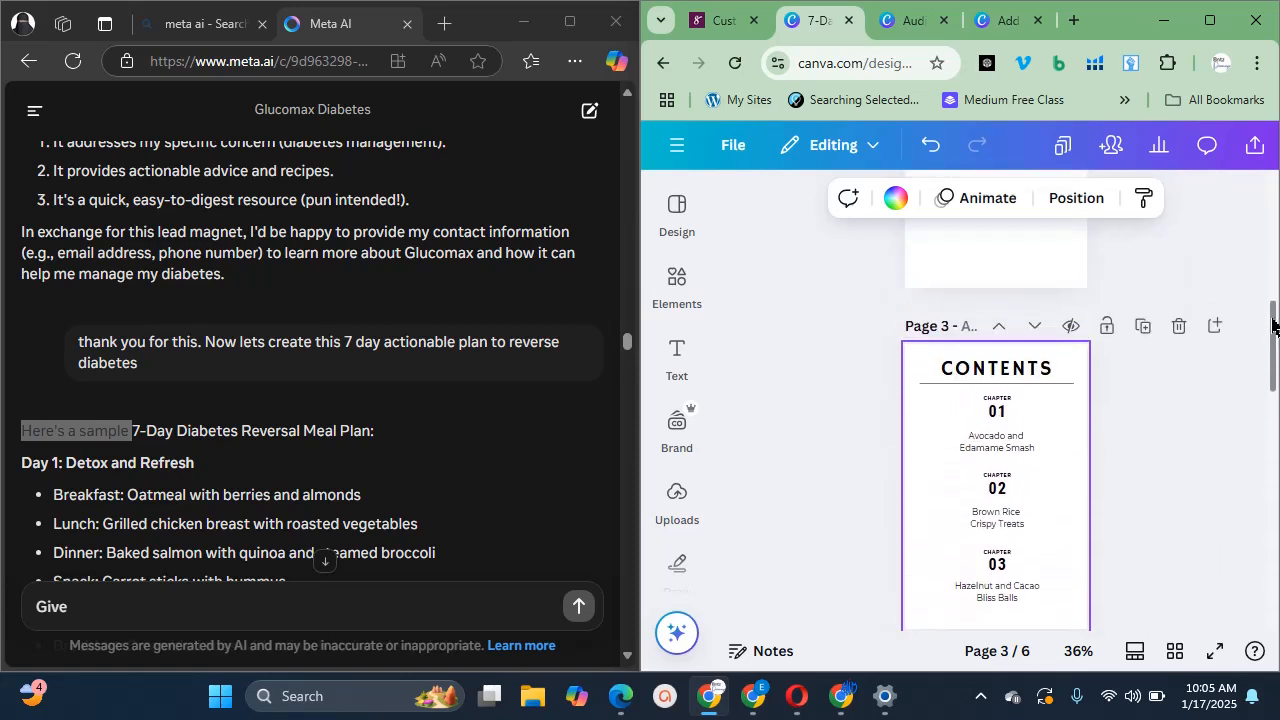
{"action": "left_click", "coordinate": [1034, 327]}
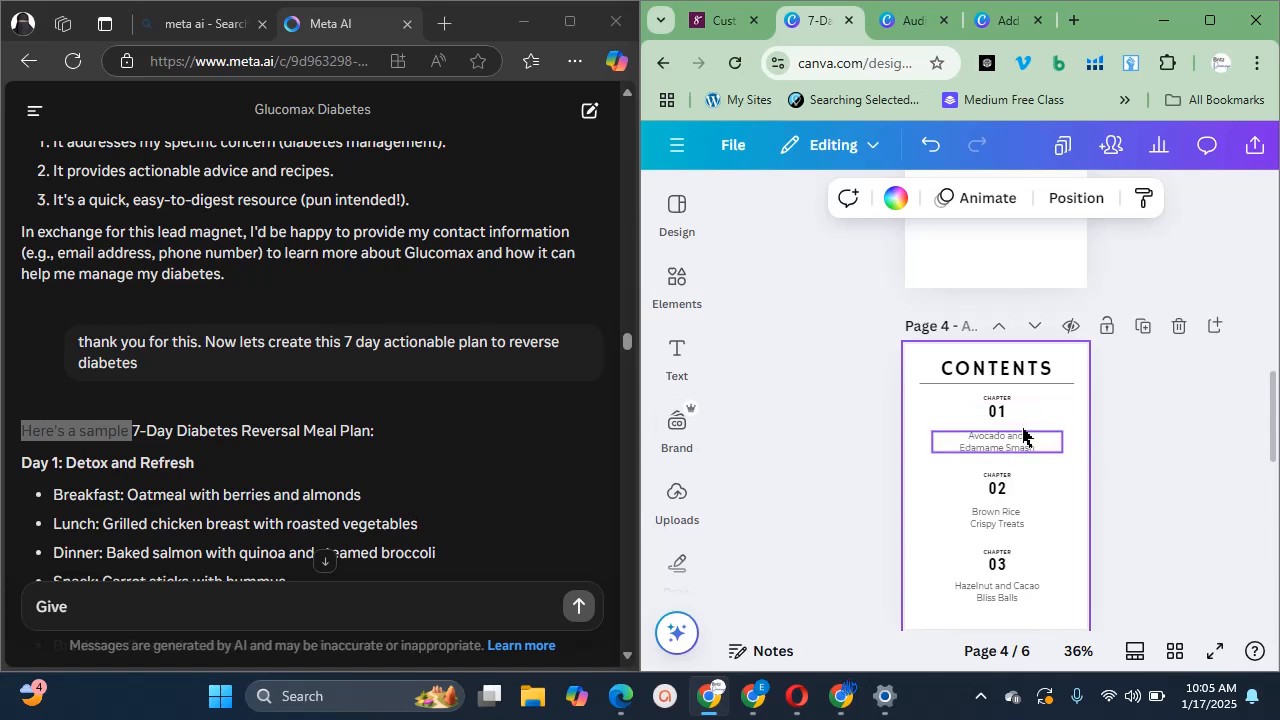
Change the first entry's "CHAPTER" label on the Contents page to "Day" and copy "Detox and Refresh" from the Meta AI chat
{"action": "left_click", "coordinate": [992, 403]}
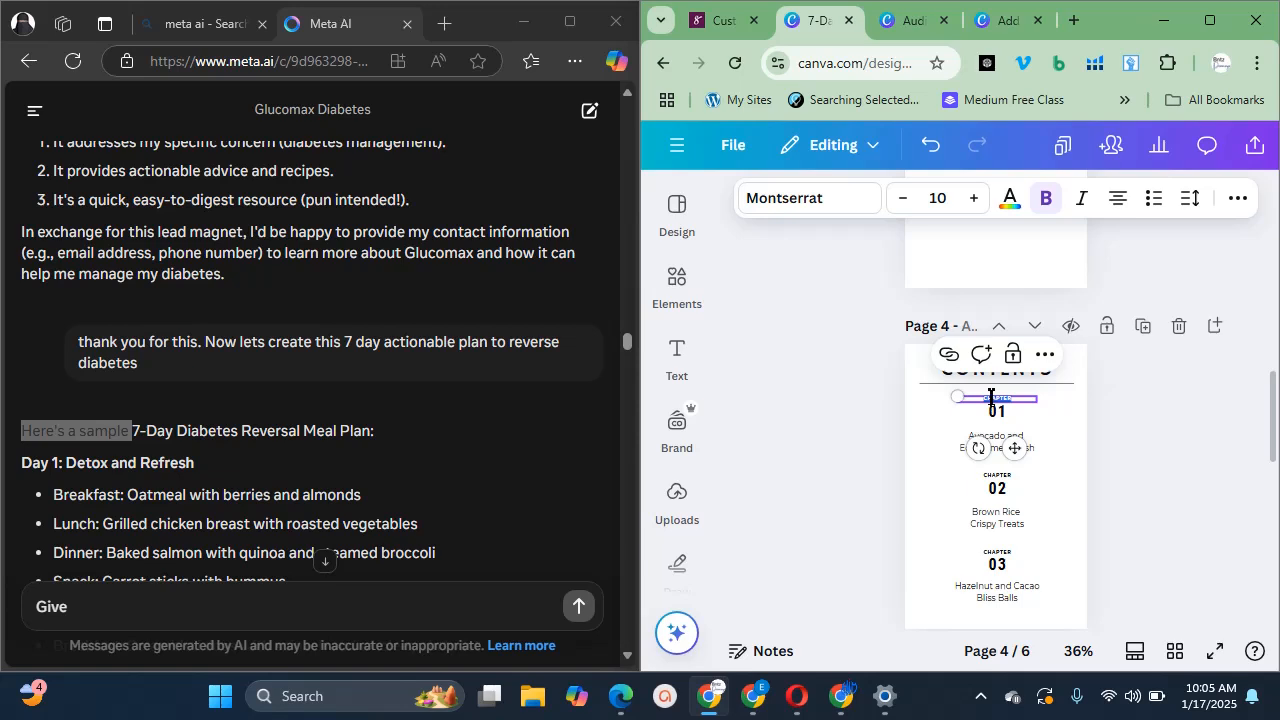
{"action": "type", "text": "Day"}
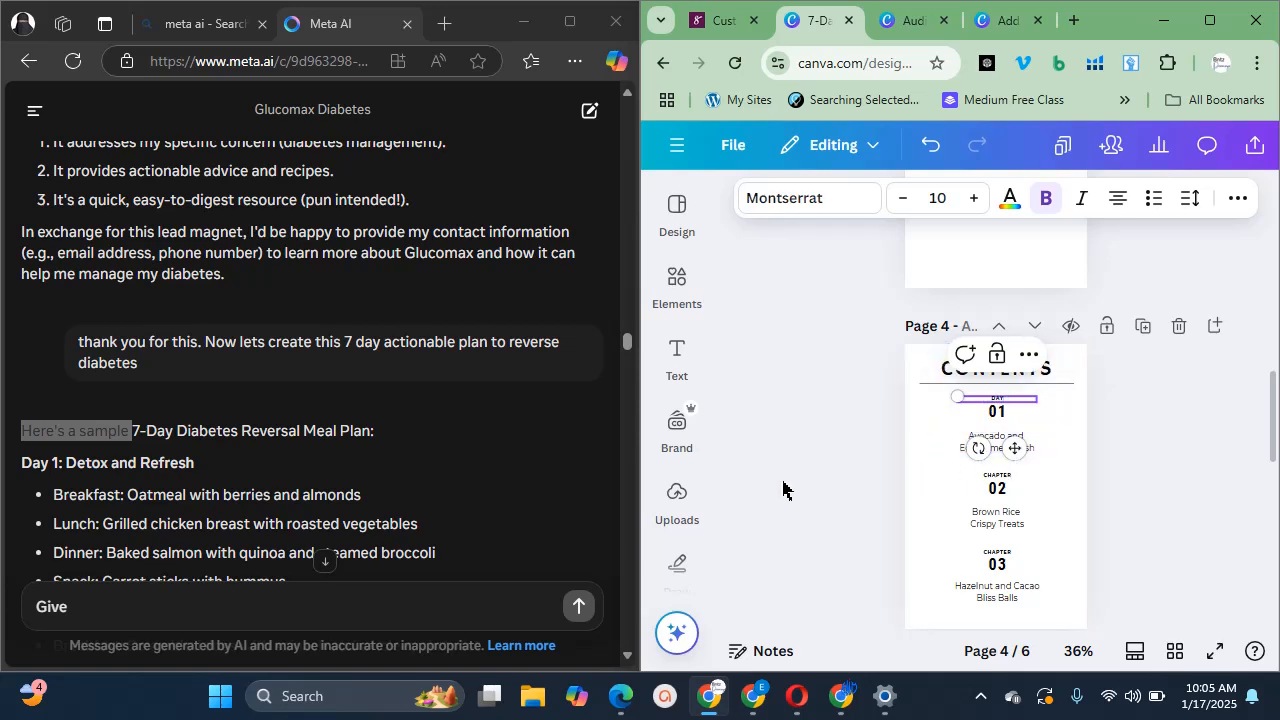
{"action": "left_click_drag", "start_coordinate": [66, 468], "coordinate": [205, 475]}
{"action": "key", "text": "ctrl+c"}
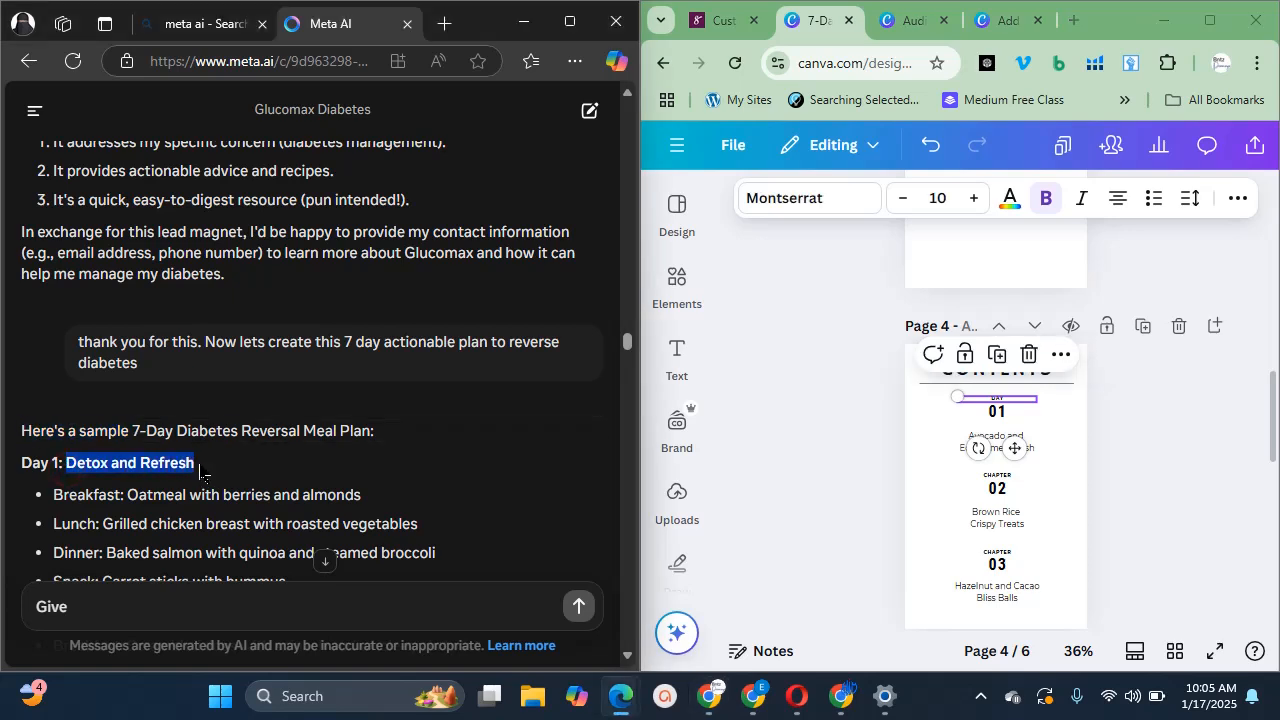
Replace the first contents entry's description, "Avocado and Edamame Smash", with the copied "Detox and Refresh", viewing the design at 50% zoom
{"action": "left_click", "coordinate": [997, 440]}
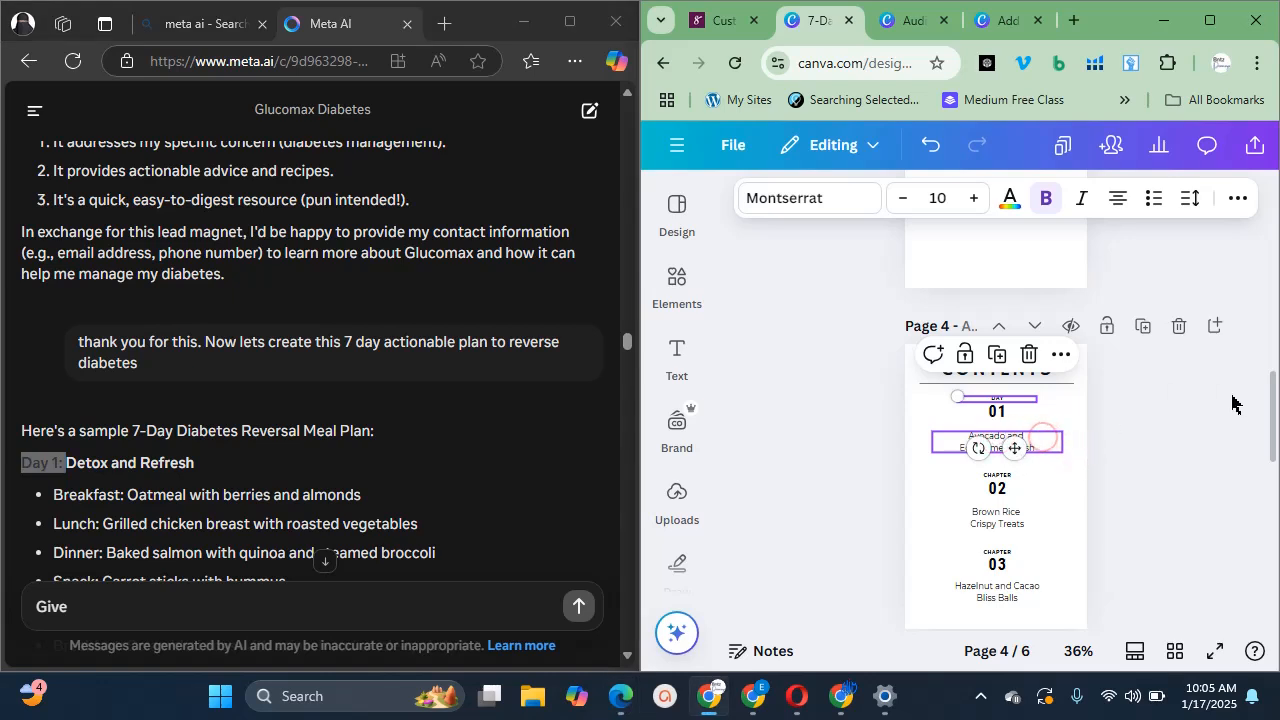
{"action": "scroll", "coordinate": [1275, 445], "scroll_direction": "down", "scroll_amount": 3}
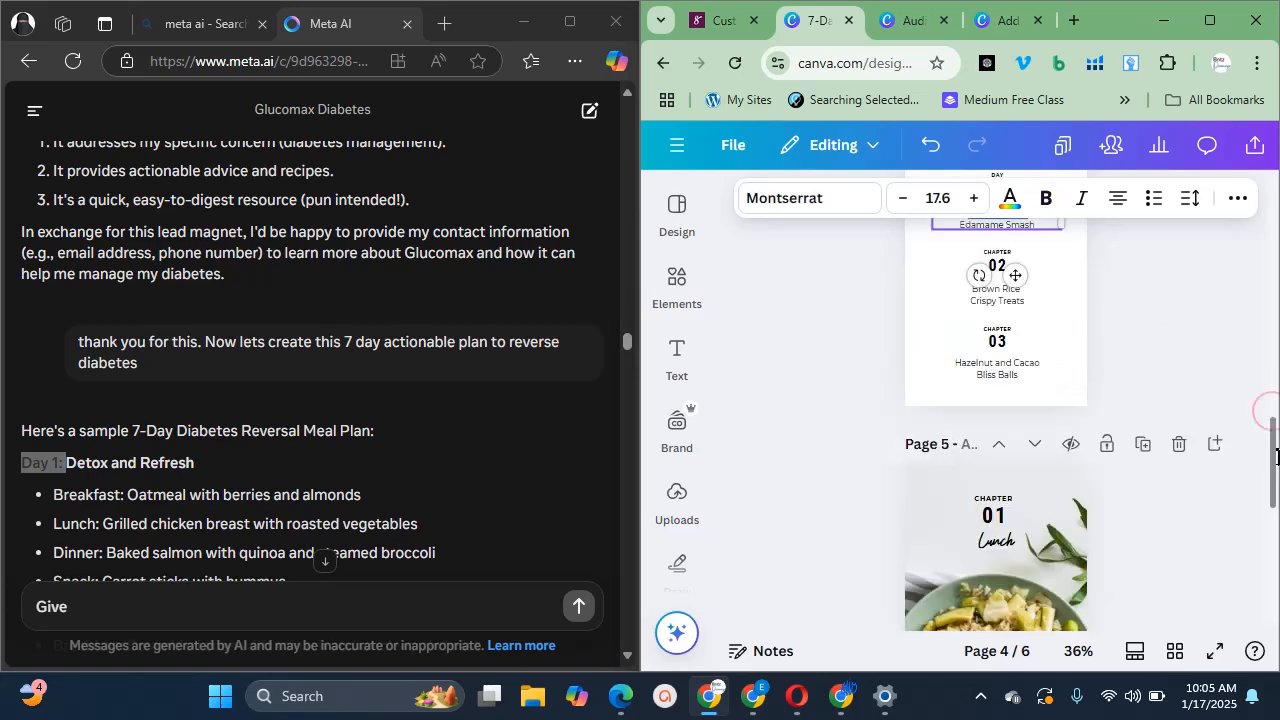
{"action": "left_click", "coordinate": [1088, 270]}
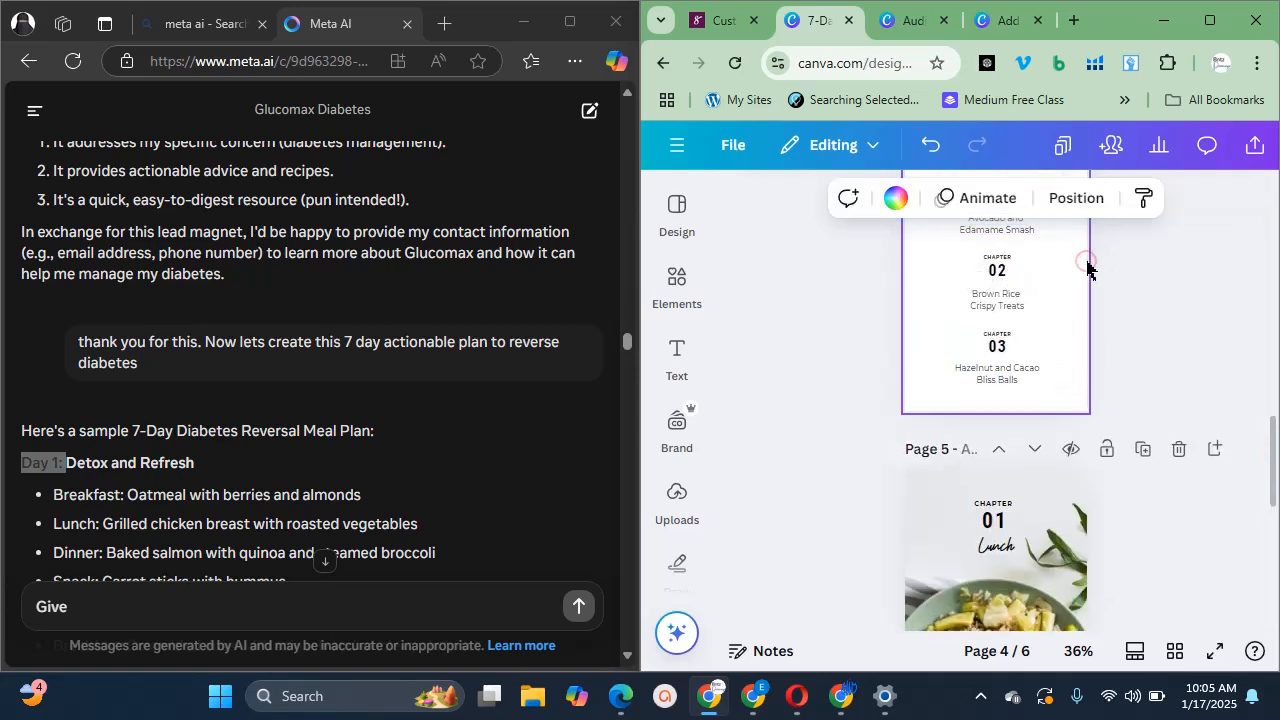
{"action": "left_click", "coordinate": [1078, 651]}
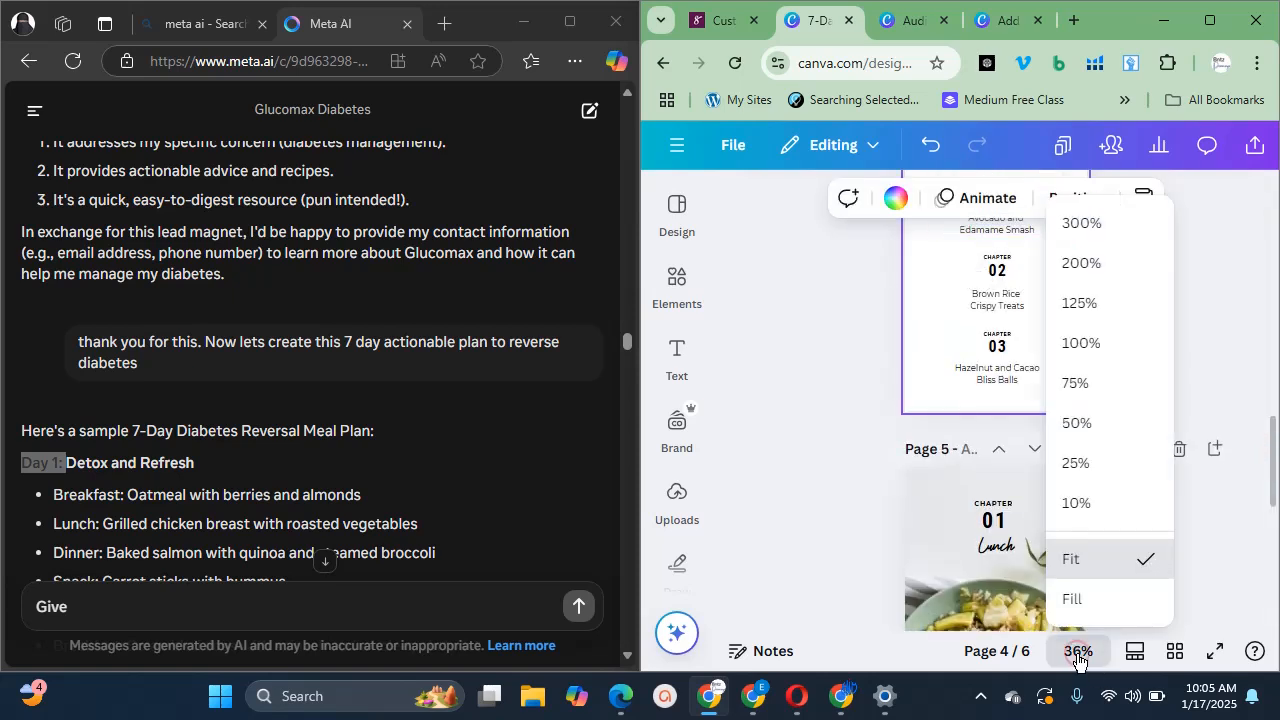
{"action": "left_click", "coordinate": [1087, 428]}
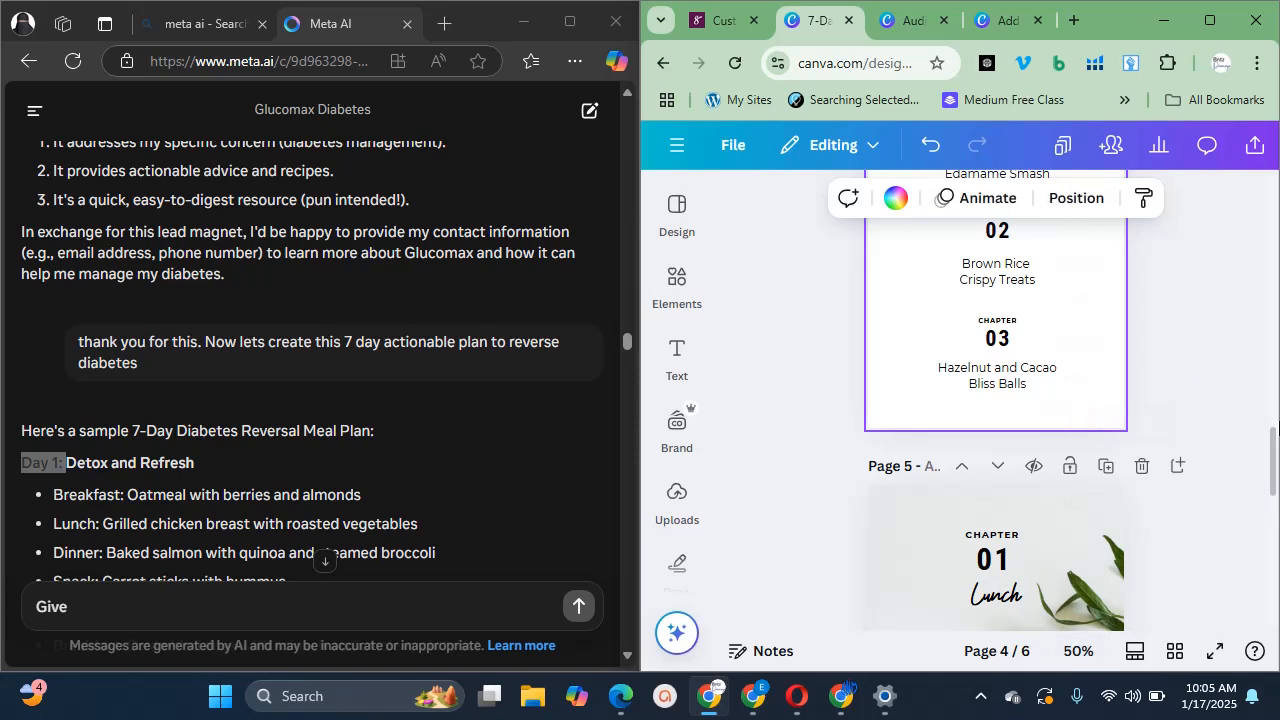
{"action": "left_click_drag", "start_coordinate": [1274, 457], "coordinate": [1275, 422]}
{"action": "double_click", "coordinate": [982, 404]}
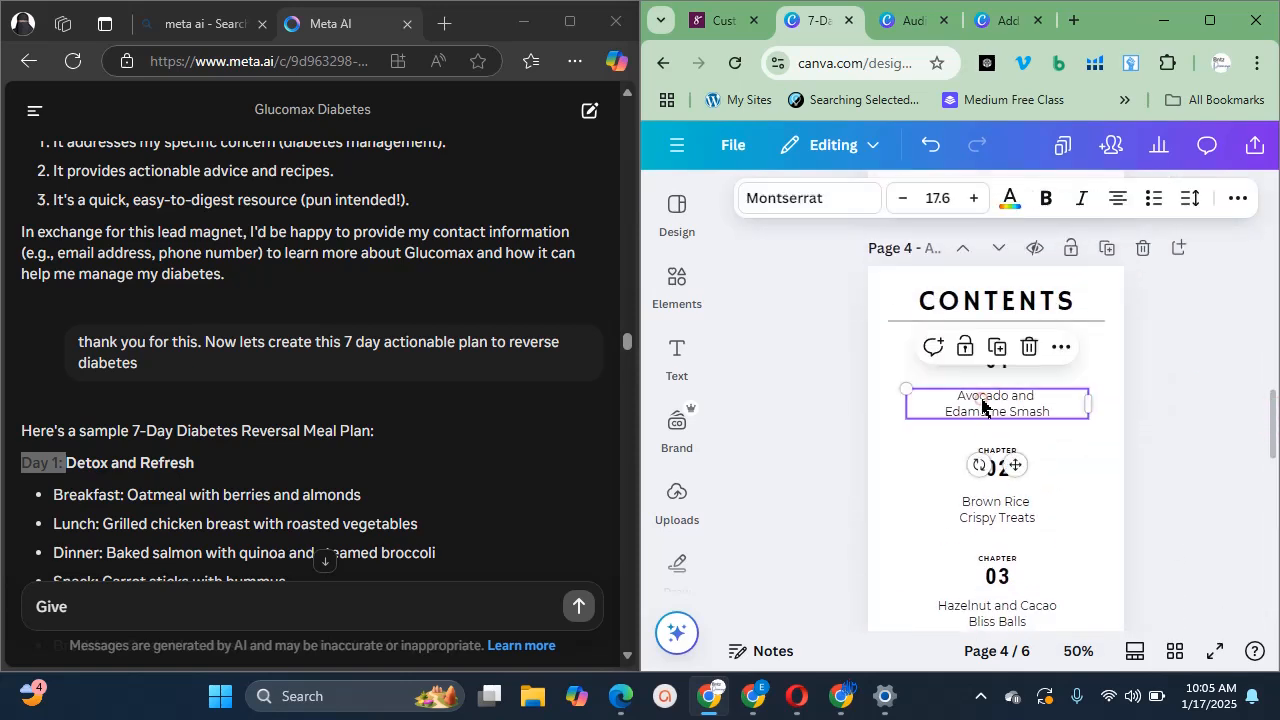
{"action": "key", "text": "ctrl+v"}
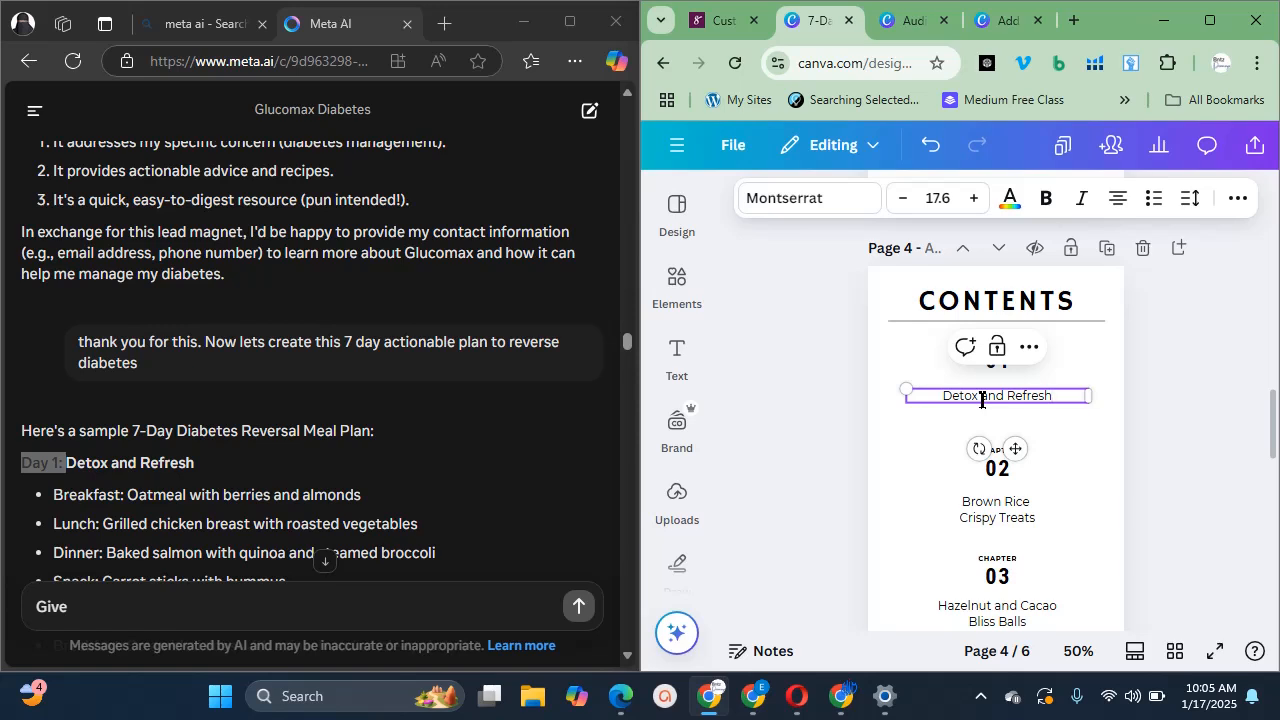
{"action": "left_click", "coordinate": [1071, 440]}
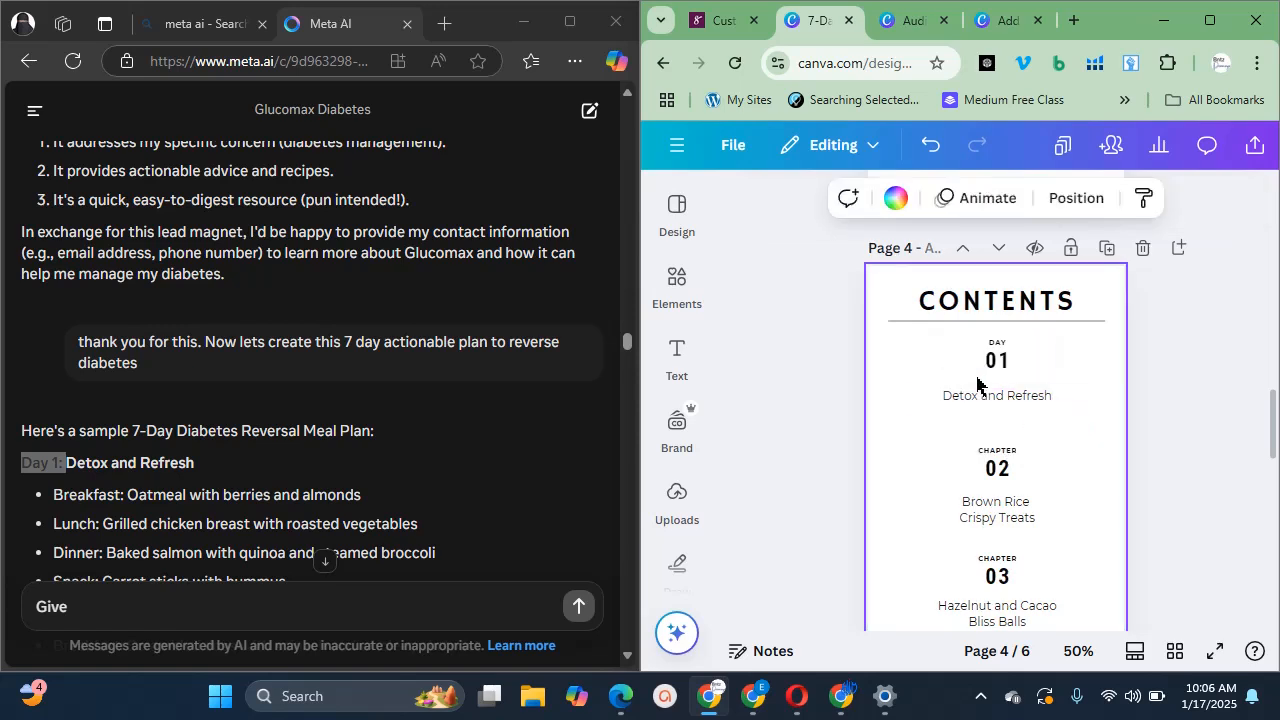
{"action": "left_click", "coordinate": [954, 331]}
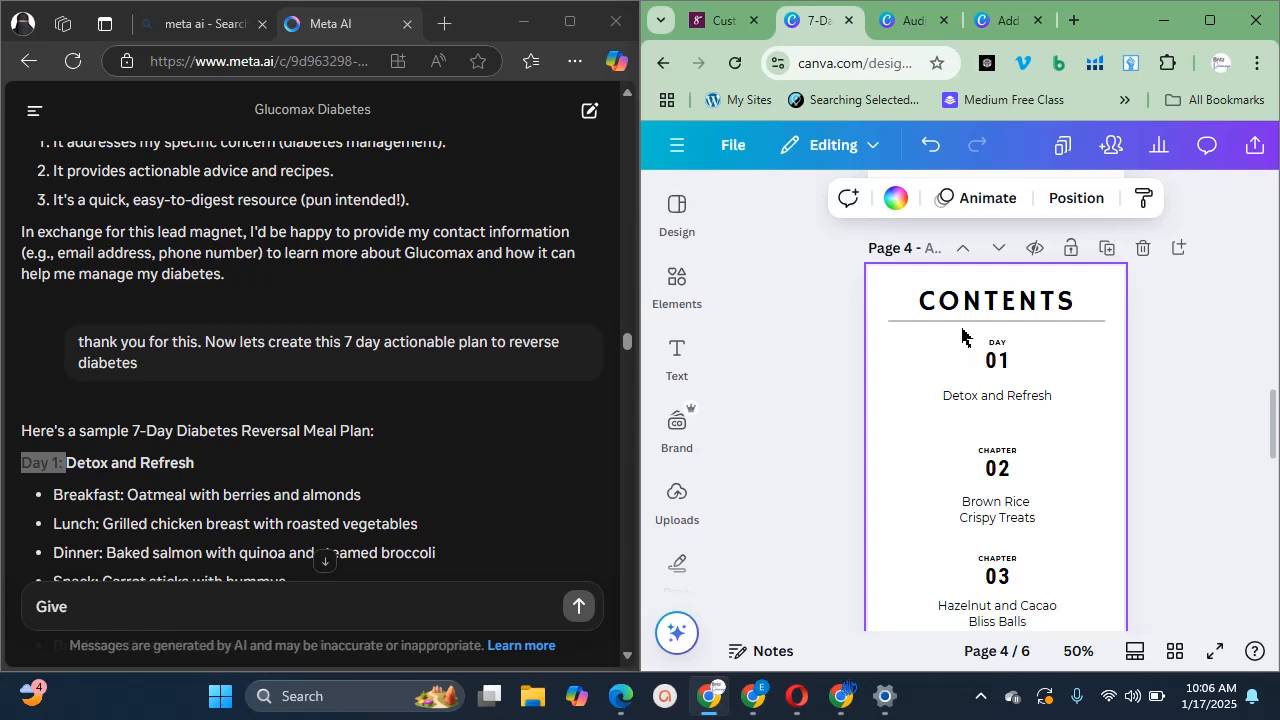
{"action": "left_click", "coordinate": [1021, 346]}
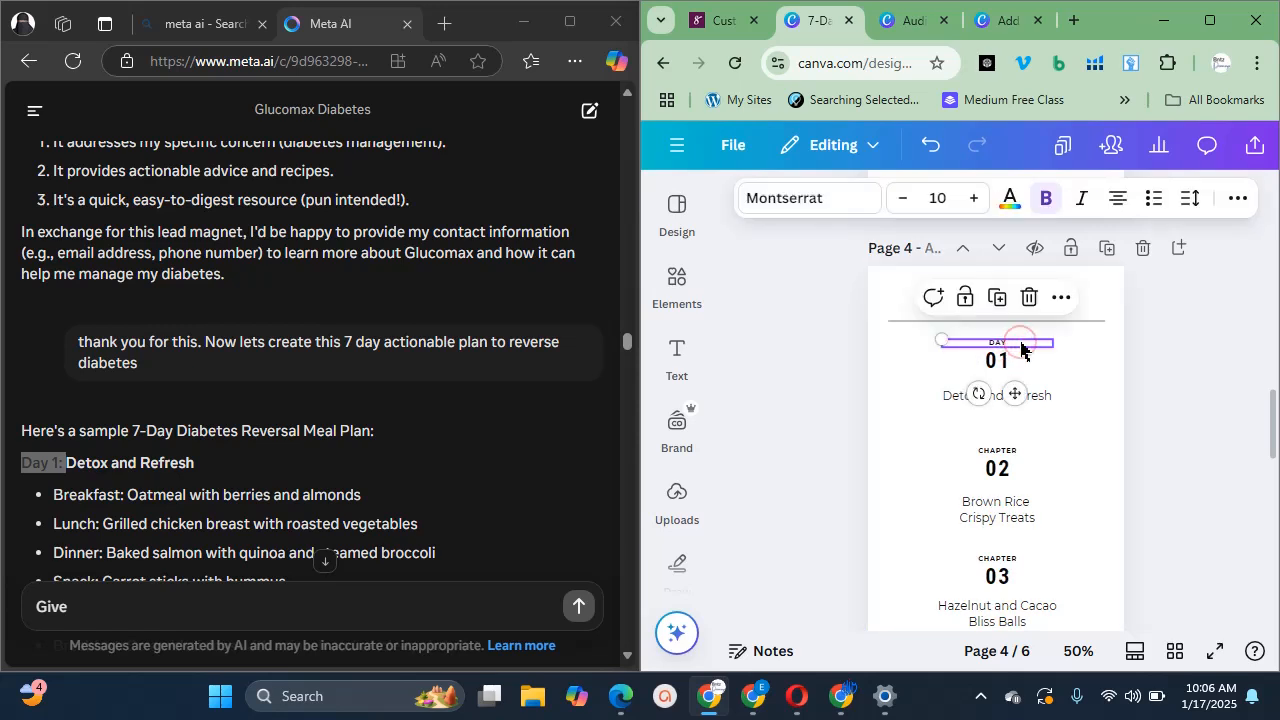
{"action": "left_click", "coordinate": [1036, 369], "text": "shift"}
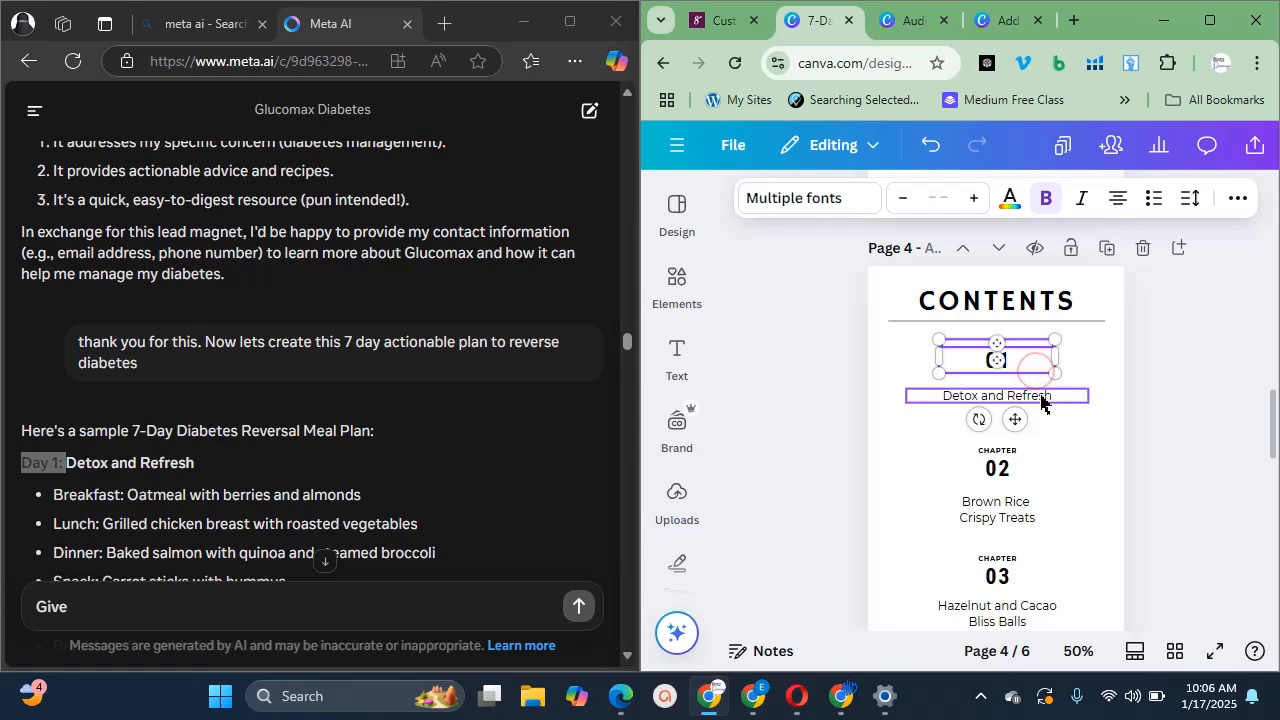
{"action": "left_click", "coordinate": [1041, 400], "text": "shift"}
{"action": "left_click", "coordinate": [1038, 453], "text": "shift"}
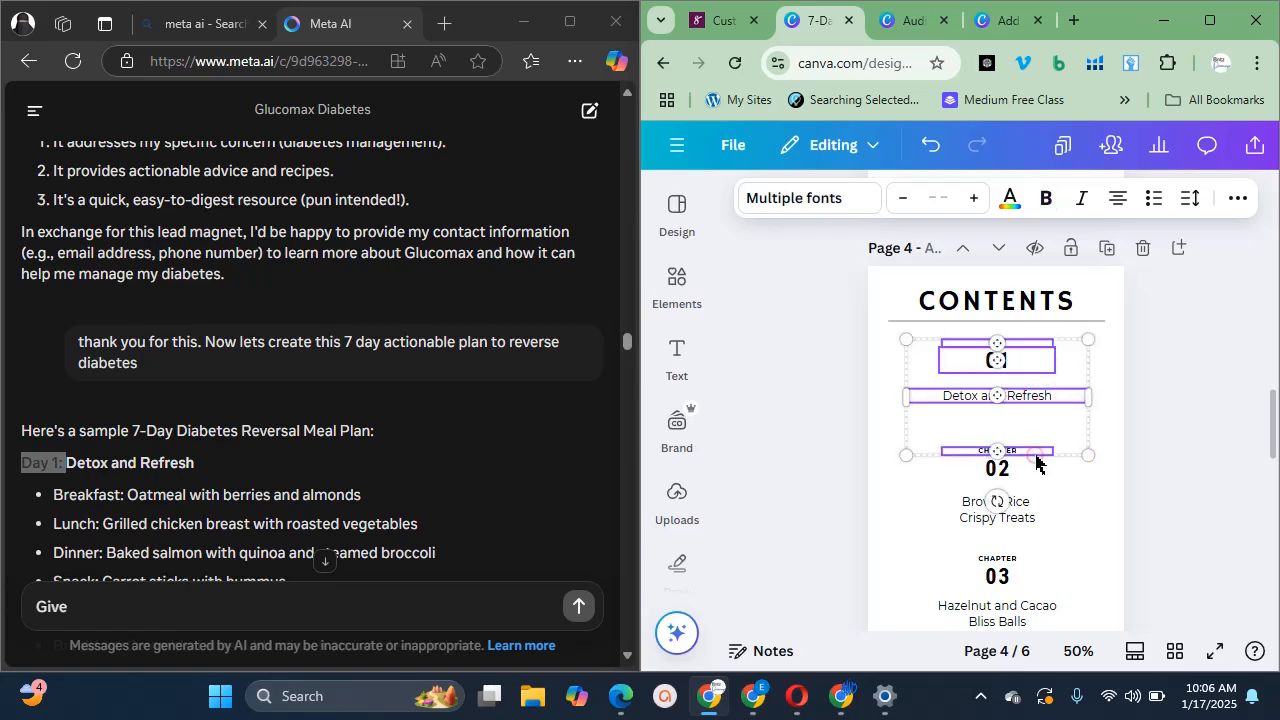
{"action": "left_click", "coordinate": [1034, 470], "text": "shift"}
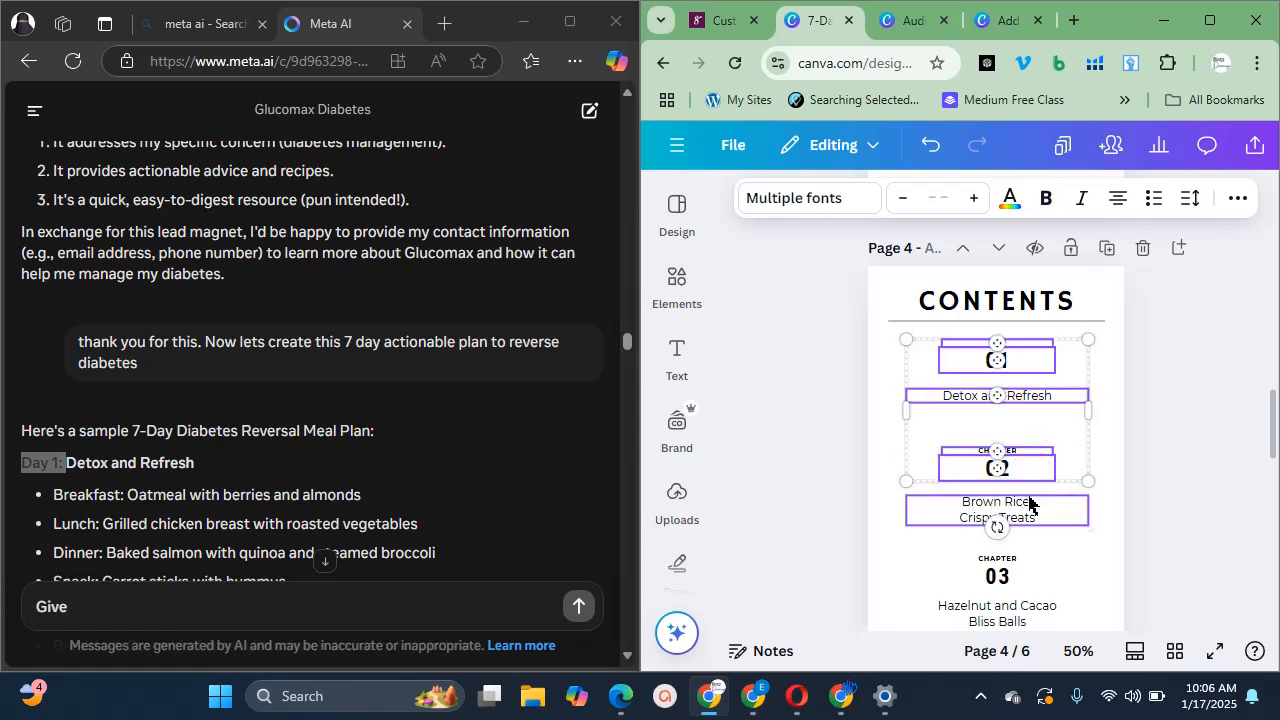
{"action": "left_click", "coordinate": [1029, 503], "text": "shift"}
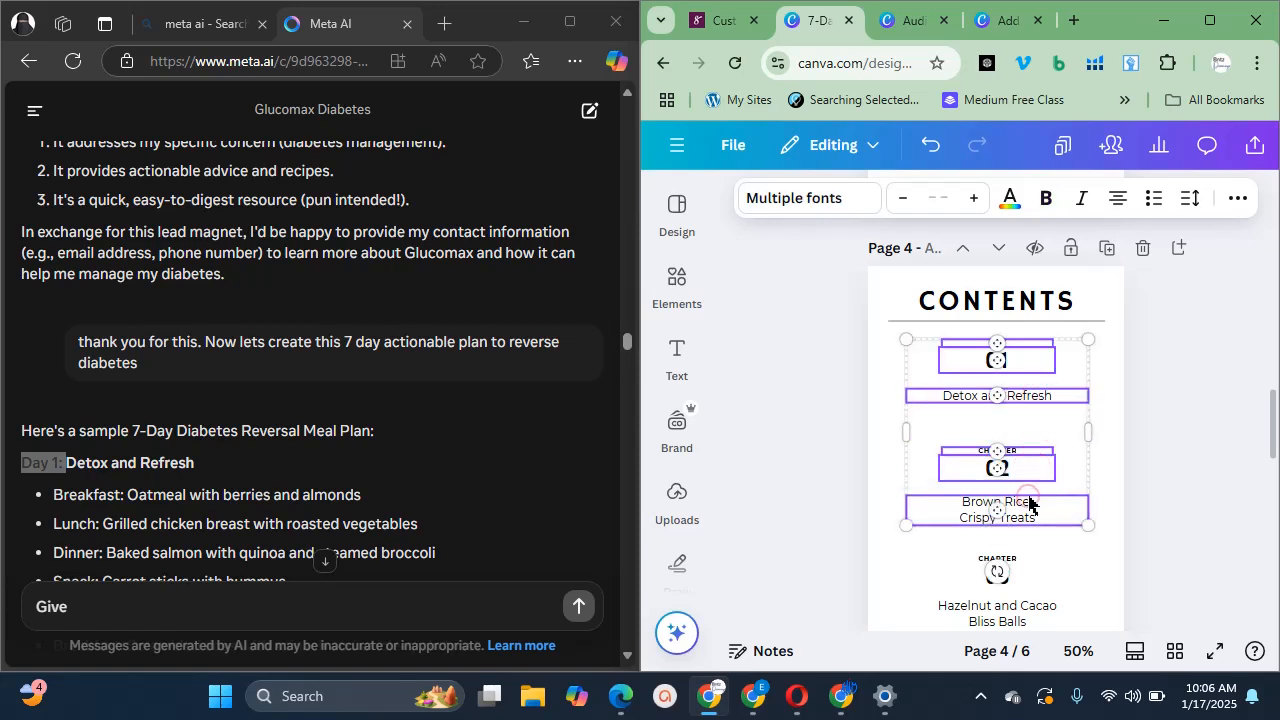
{"action": "left_click", "coordinate": [1024, 572], "text": "shift"}
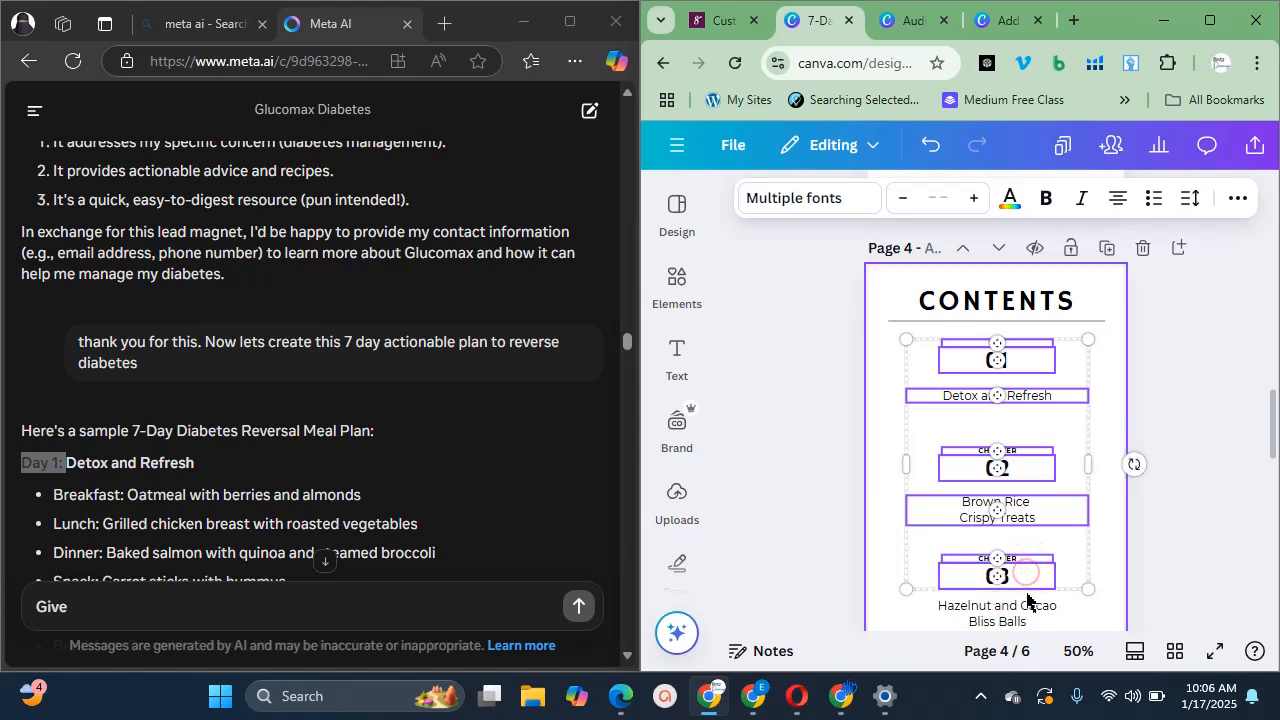
{"action": "left_click", "coordinate": [1027, 606], "text": "shift"}
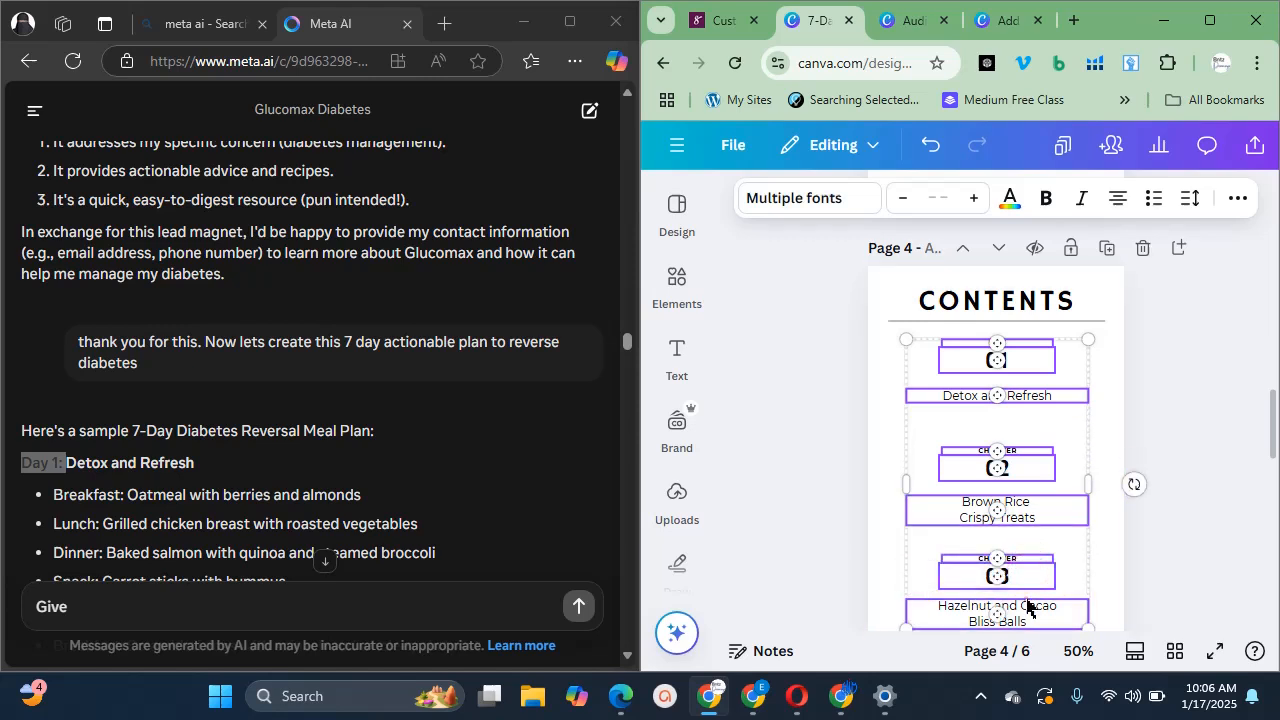
{"action": "left_click", "coordinate": [1264, 442]}
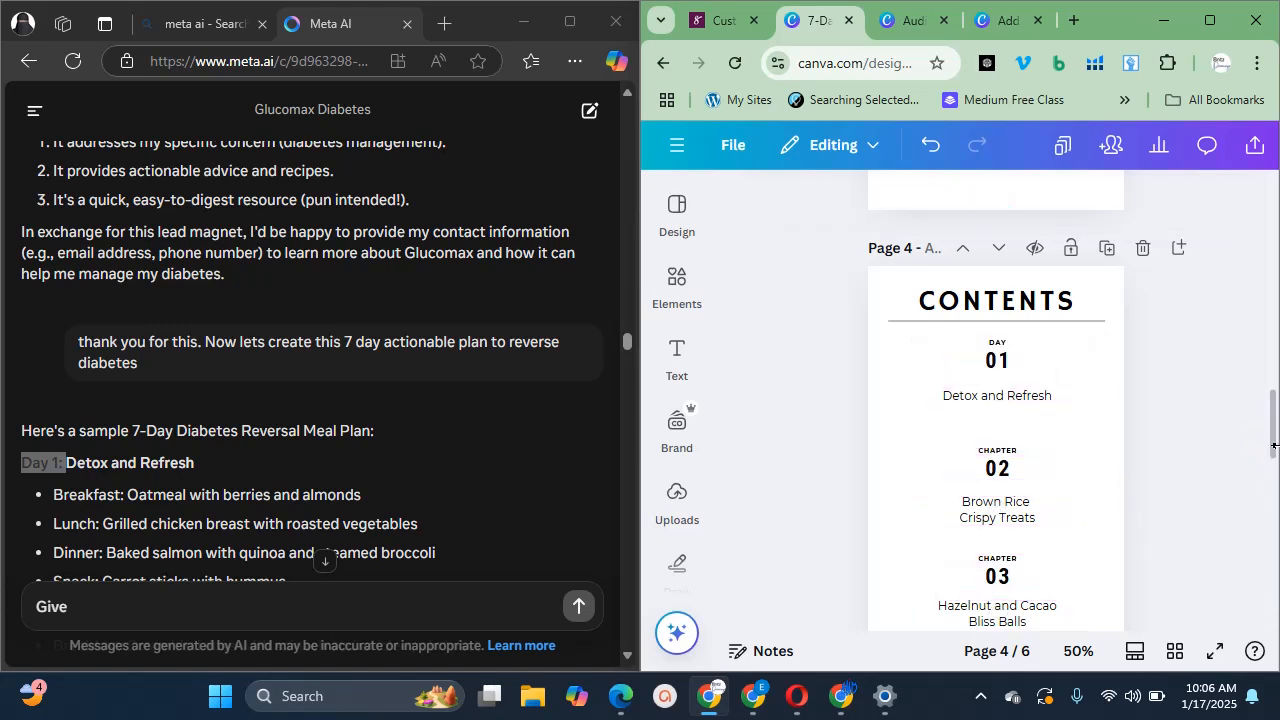
Select all three entries on the Contents page together and scale them down to about half their size
{"action": "left_click_drag", "start_coordinate": [1274, 451], "coordinate": [1274, 462]}
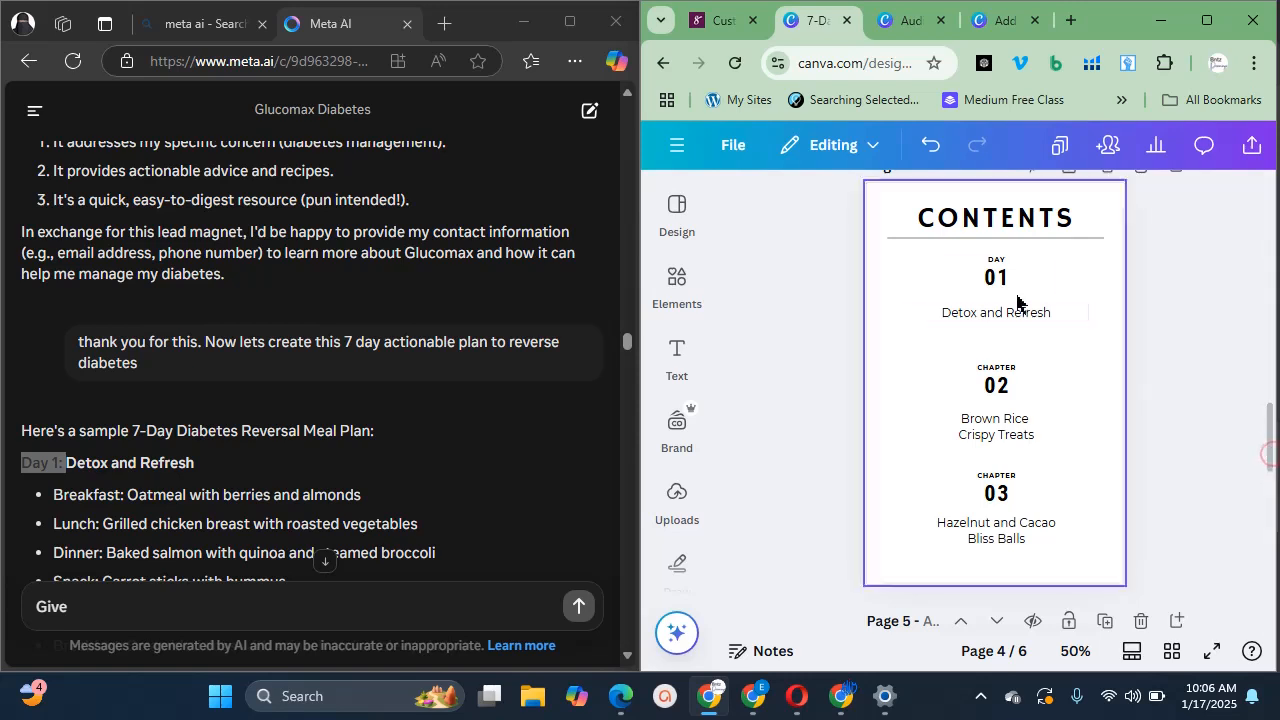
{"action": "left_click_drag", "start_coordinate": [898, 263], "coordinate": [1003, 557]}
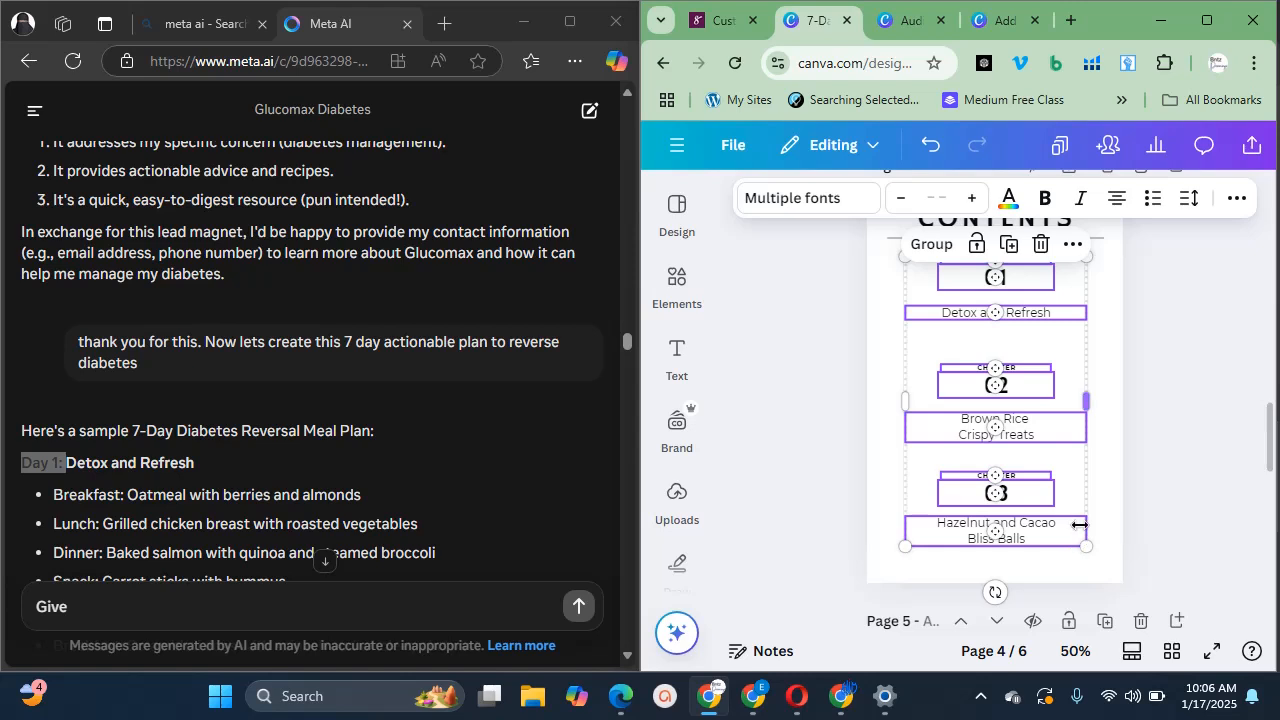
{"action": "left_click_drag", "start_coordinate": [1087, 544], "coordinate": [1048, 371]}
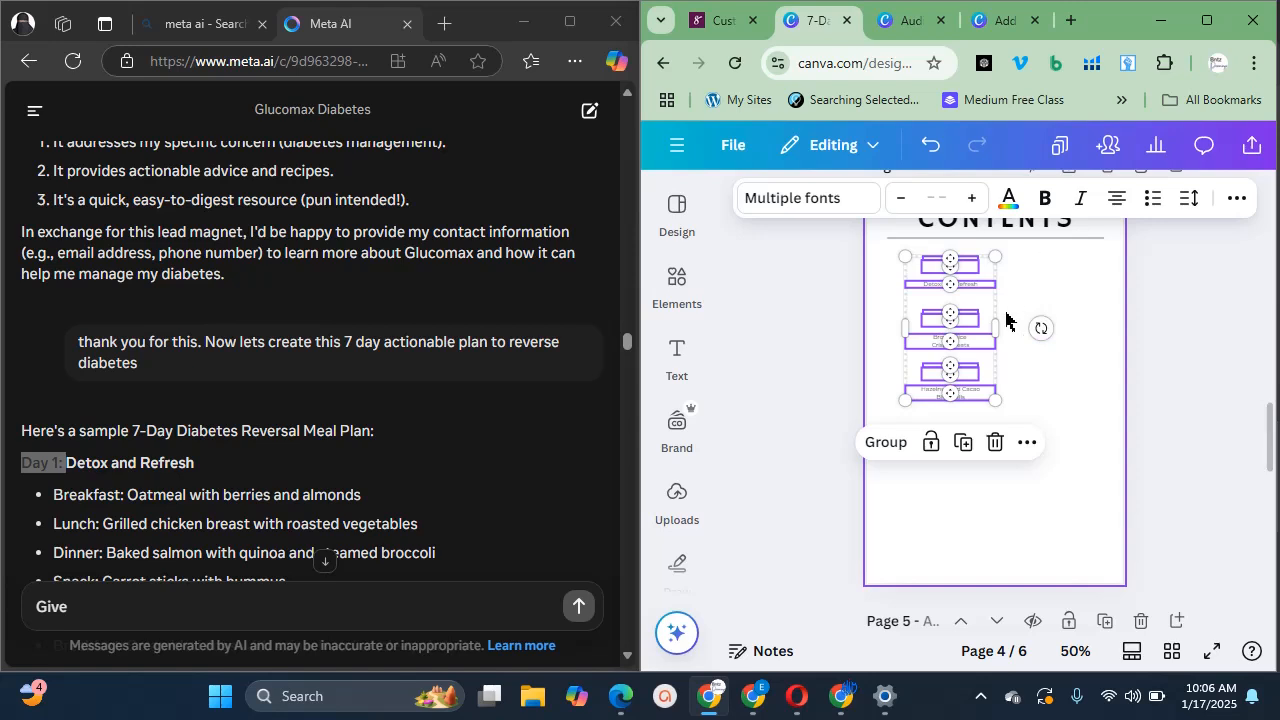
Try duplicating the three scaled-down contents entries, grouping the copy and placing it below the originals, then remove the copy
{"action": "left_click", "coordinate": [963, 446]}
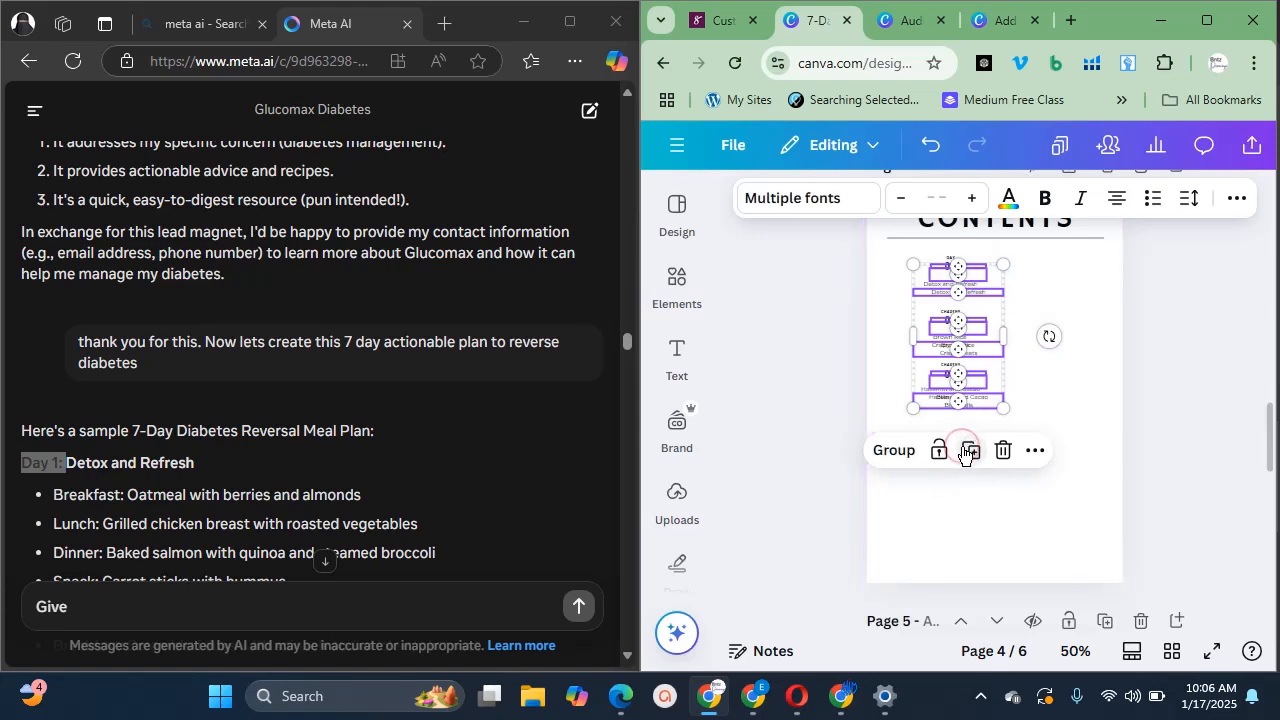
{"action": "left_click_drag", "start_coordinate": [951, 465], "coordinate": [958, 504]}
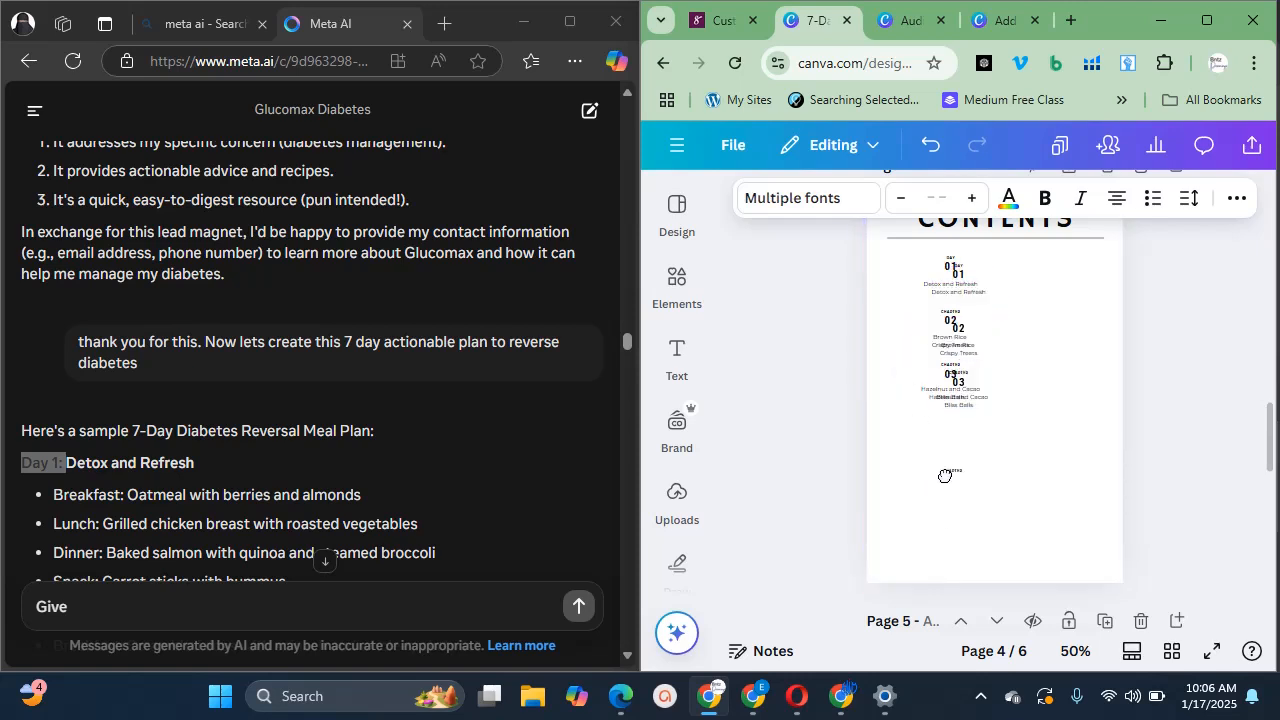
{"action": "left_click_drag", "start_coordinate": [1030, 470], "coordinate": [1030, 470]}
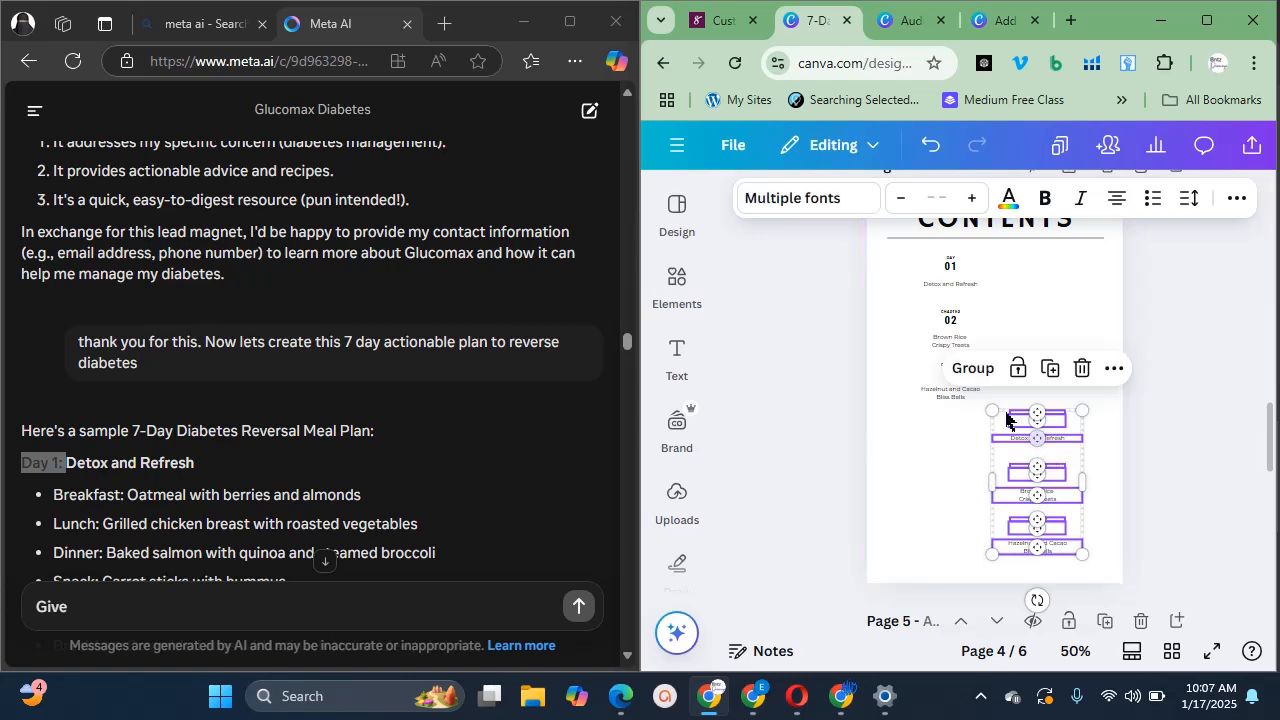
{"action": "left_click", "coordinate": [978, 375]}
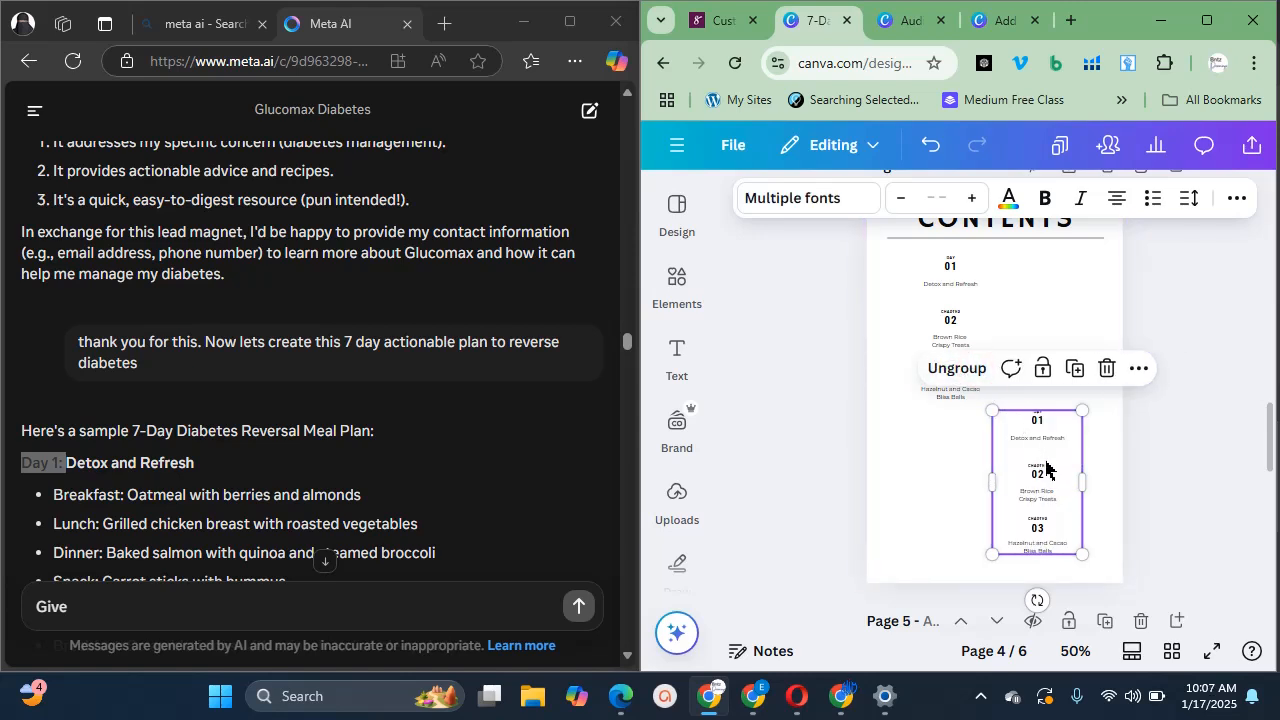
{"action": "left_click_drag", "start_coordinate": [1045, 461], "coordinate": [1003, 468]}
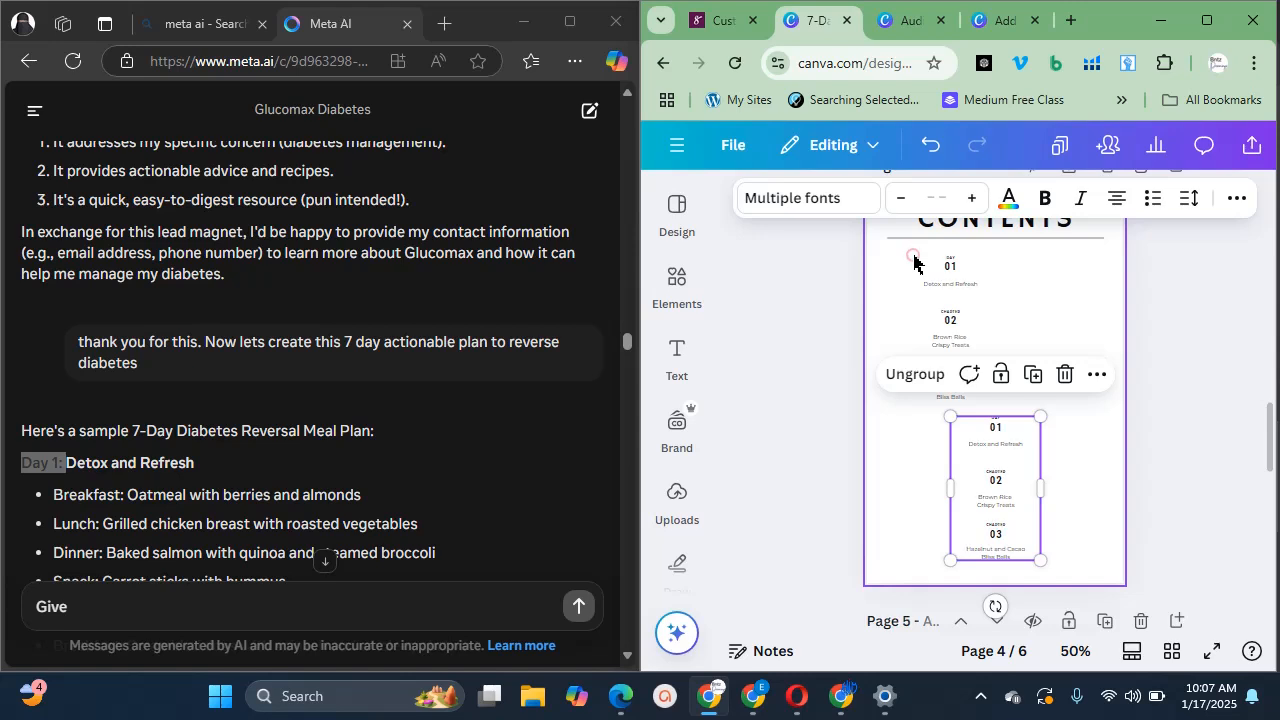
{"action": "left_click_drag", "start_coordinate": [913, 260], "coordinate": [1057, 402]}
{"action": "key", "text": "Delete"}
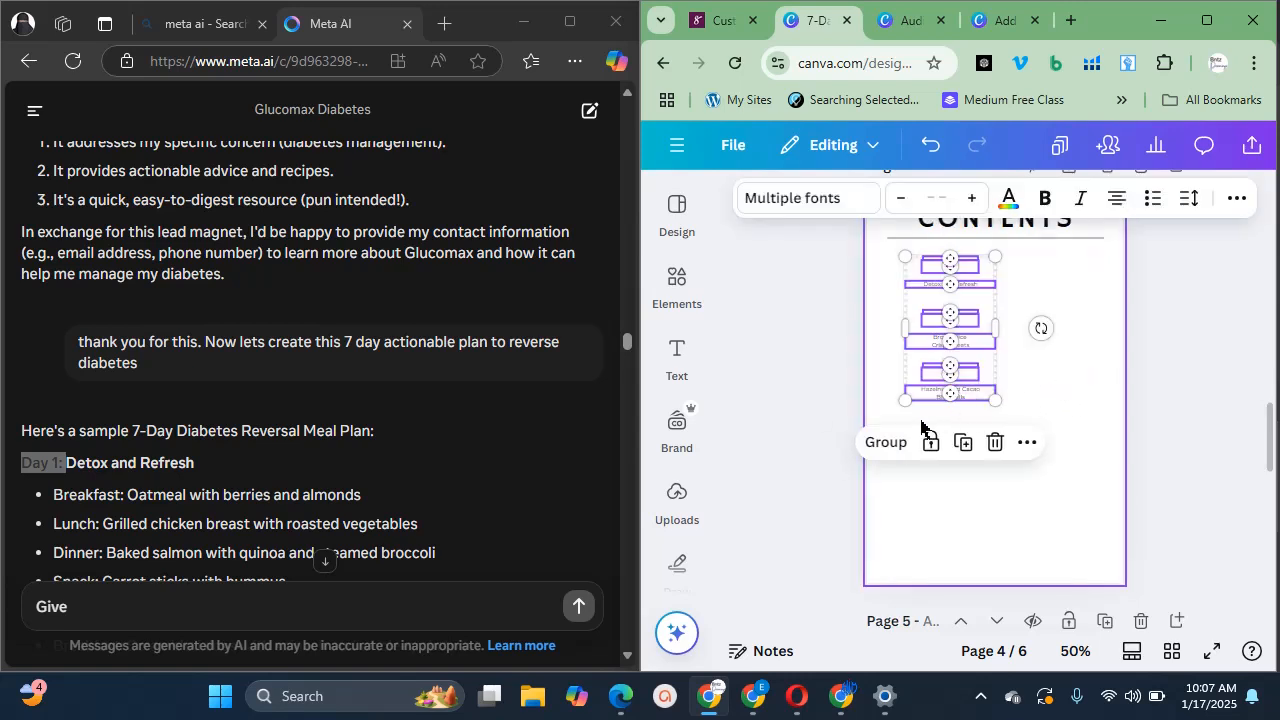
Group the three contents entries, centre the group under the heading, and place a duplicate of it directly below
{"action": "left_click", "coordinate": [888, 443]}
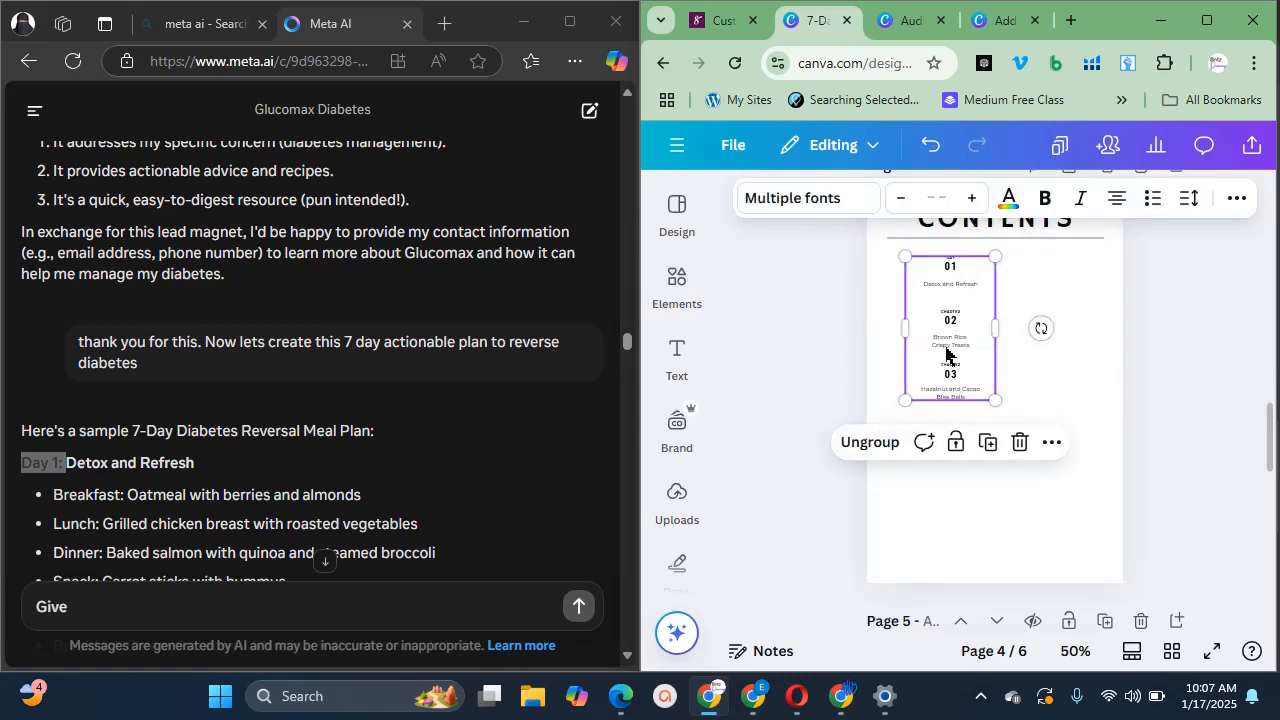
{"action": "left_click_drag", "start_coordinate": [946, 352], "coordinate": [986, 343]}
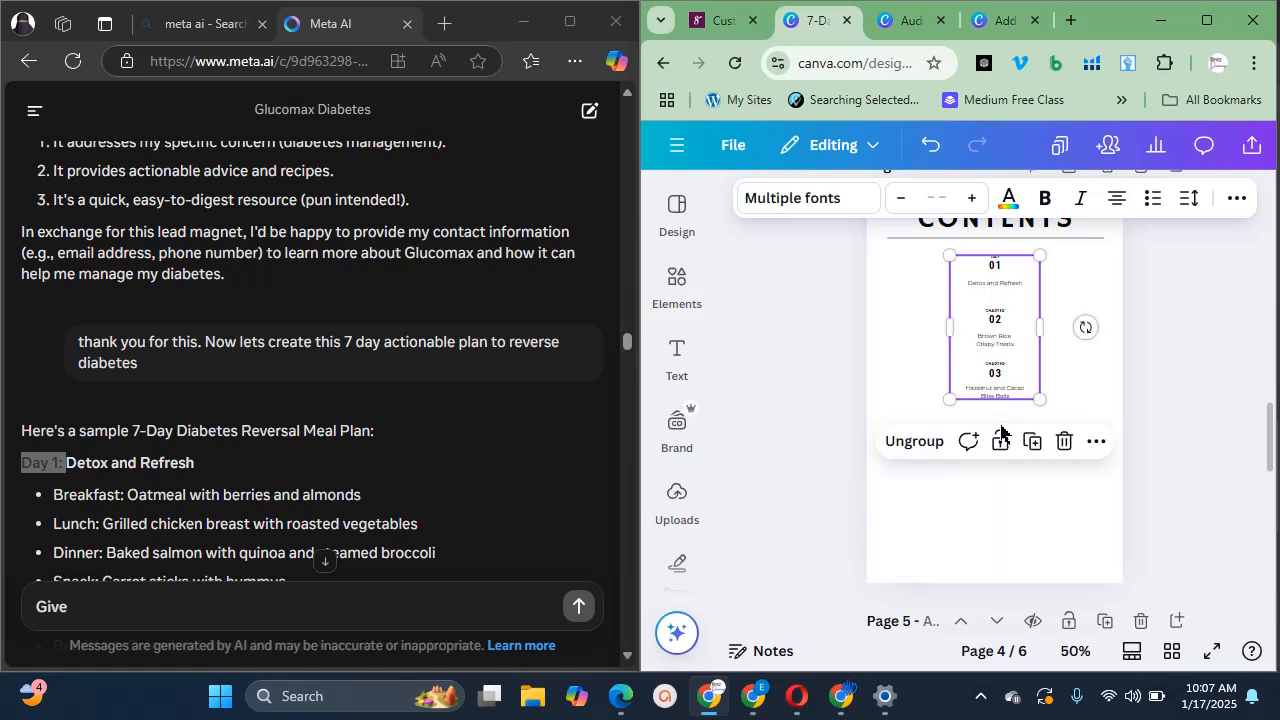
{"action": "left_click", "coordinate": [1033, 442]}
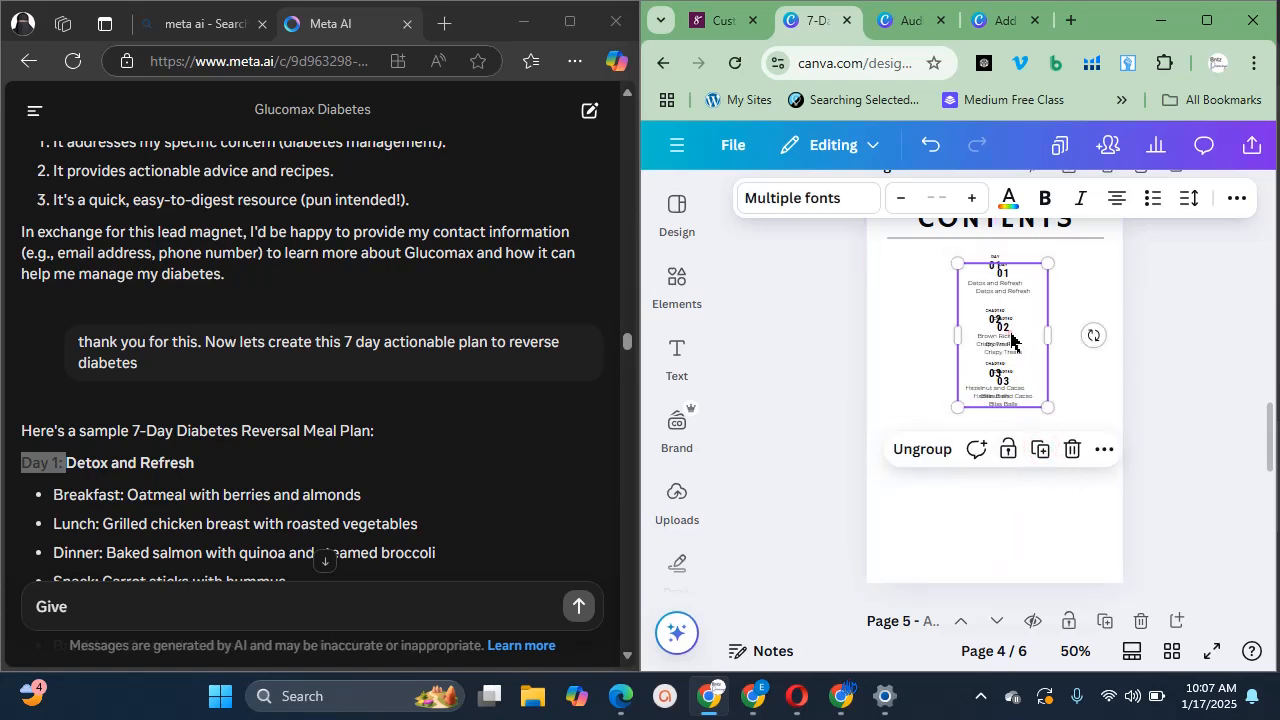
{"action": "left_click_drag", "start_coordinate": [1012, 340], "coordinate": [1000, 480]}
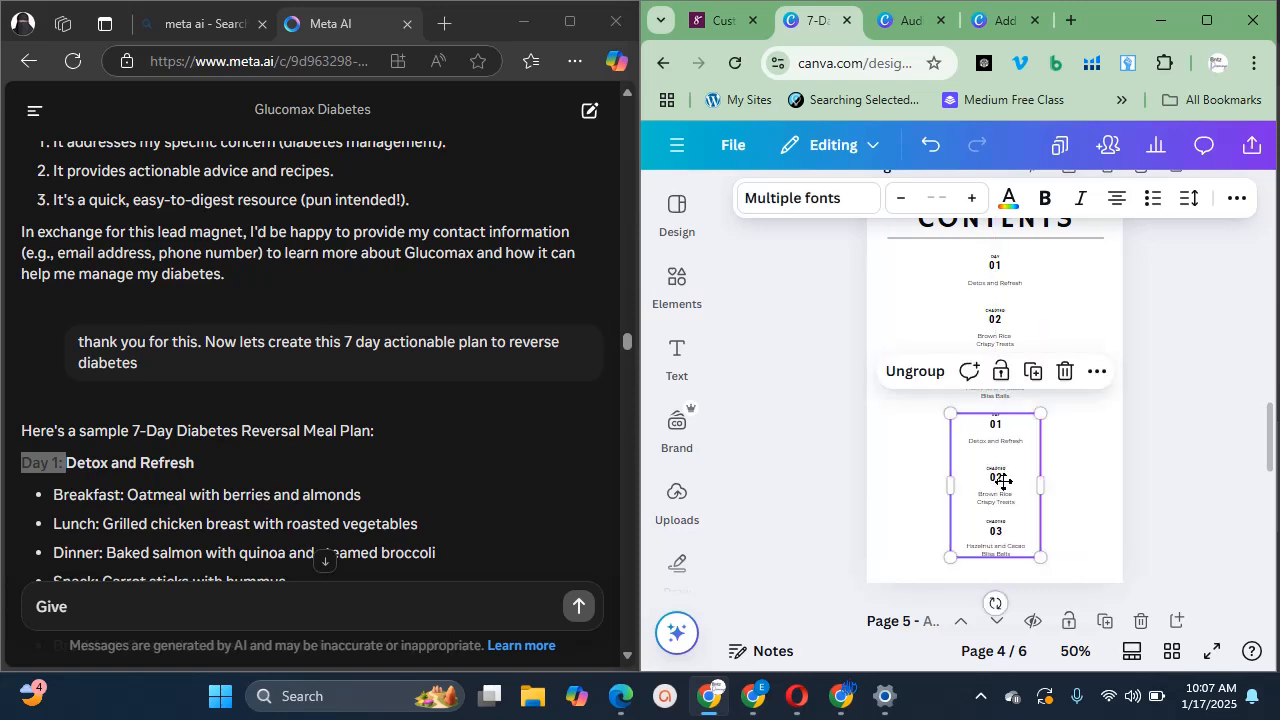
{"action": "left_click", "coordinate": [920, 412]}
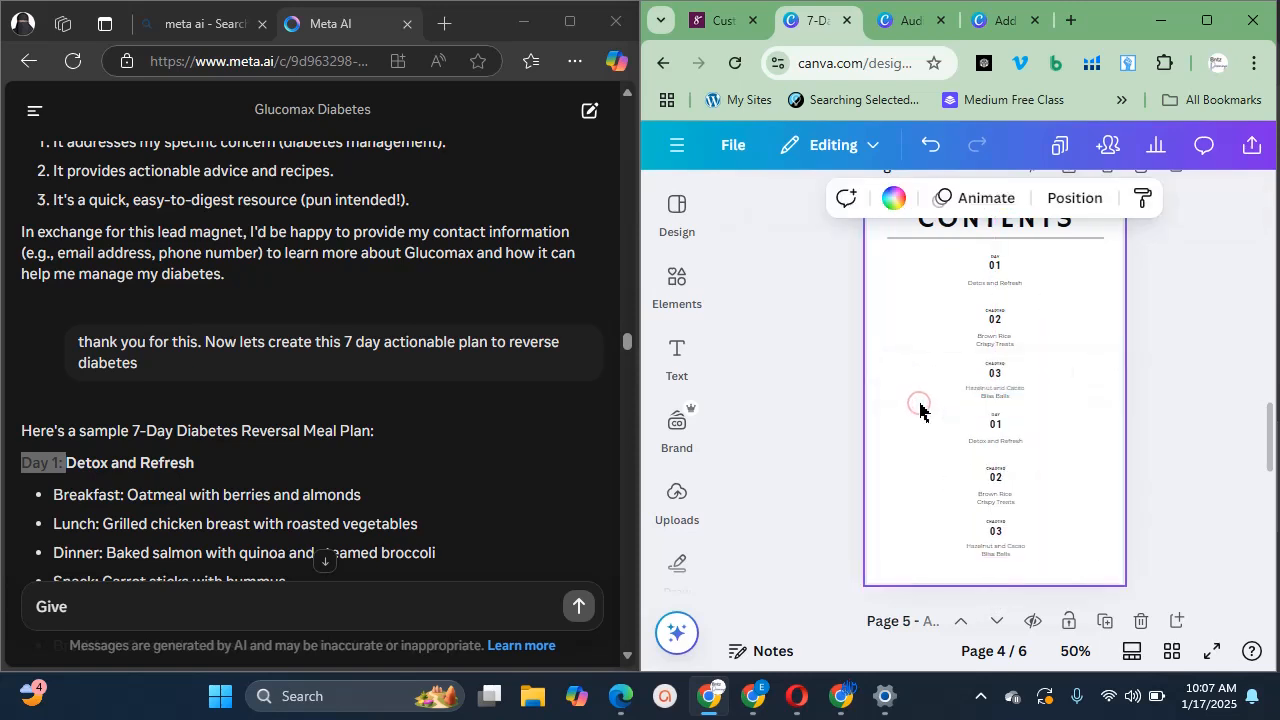
Ungroup the upper set of three entries on the Contents page so its texts can be edited separately
{"action": "left_click", "coordinate": [1075, 653]}
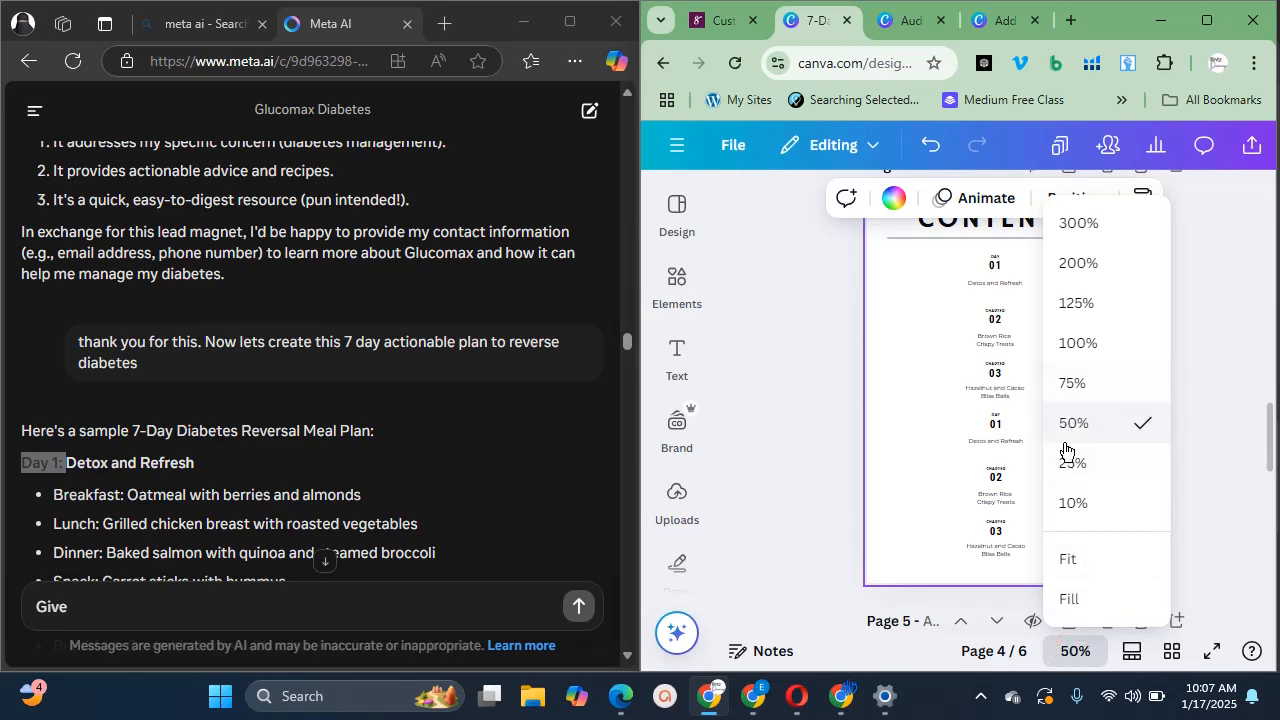
{"action": "left_click", "coordinate": [1070, 384]}
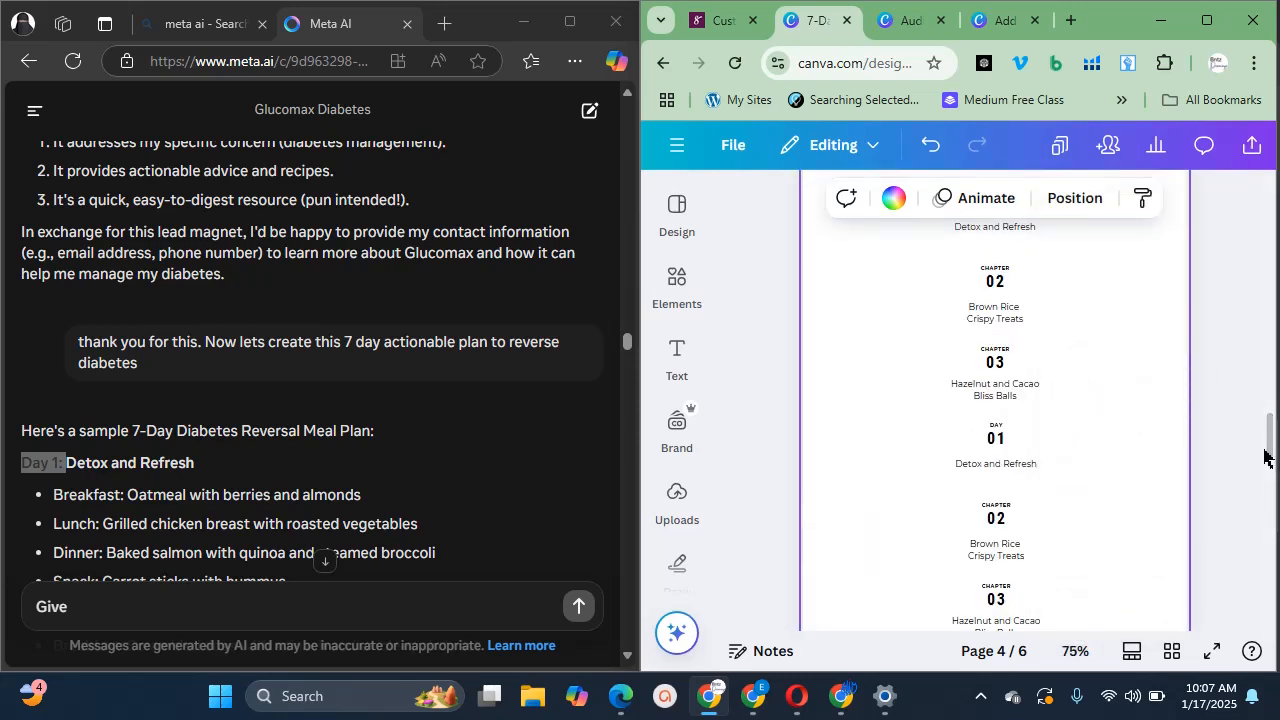
{"action": "left_click_drag", "start_coordinate": [1272, 455], "coordinate": [1271, 418]}
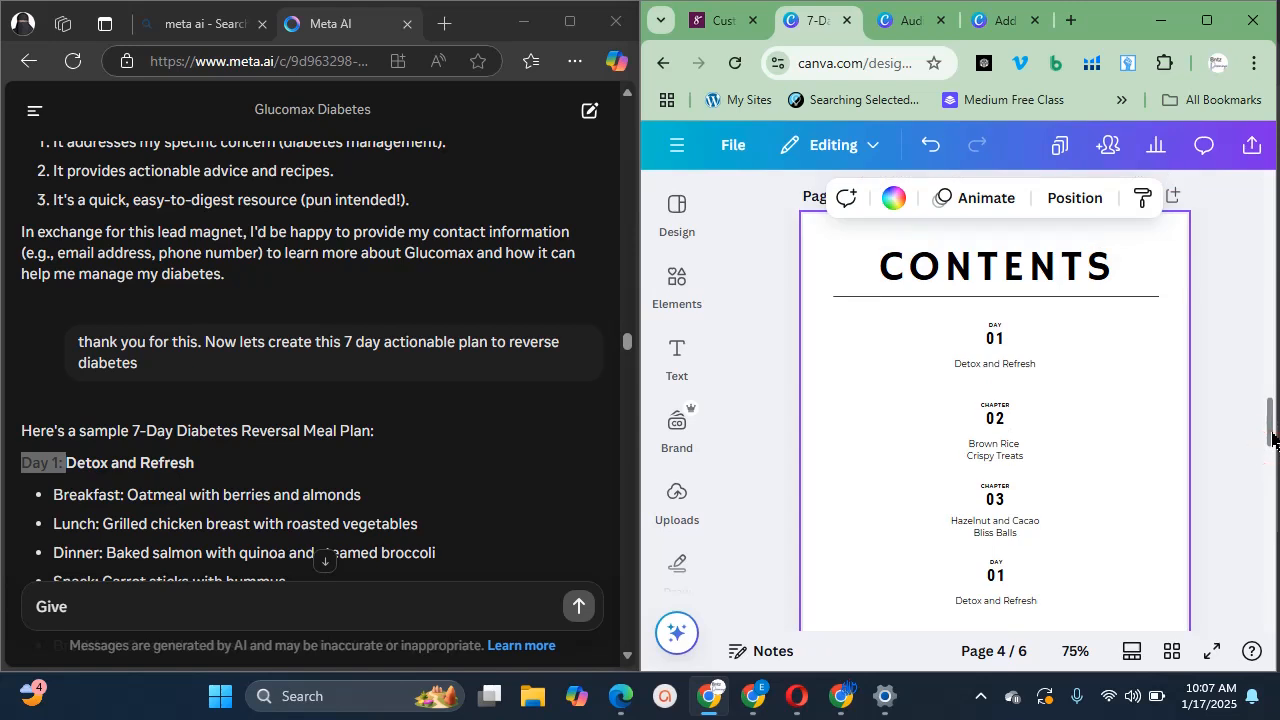
{"action": "left_click", "coordinate": [1002, 355]}
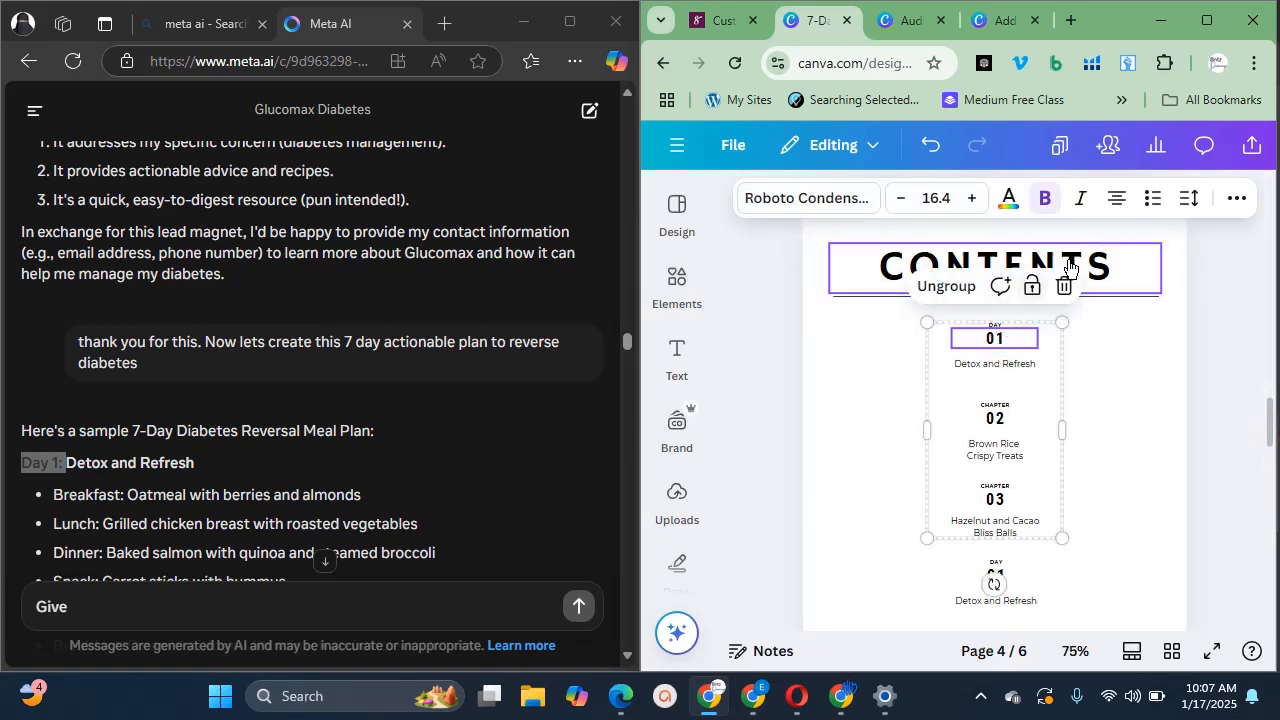
{"action": "left_click", "coordinate": [953, 286]}
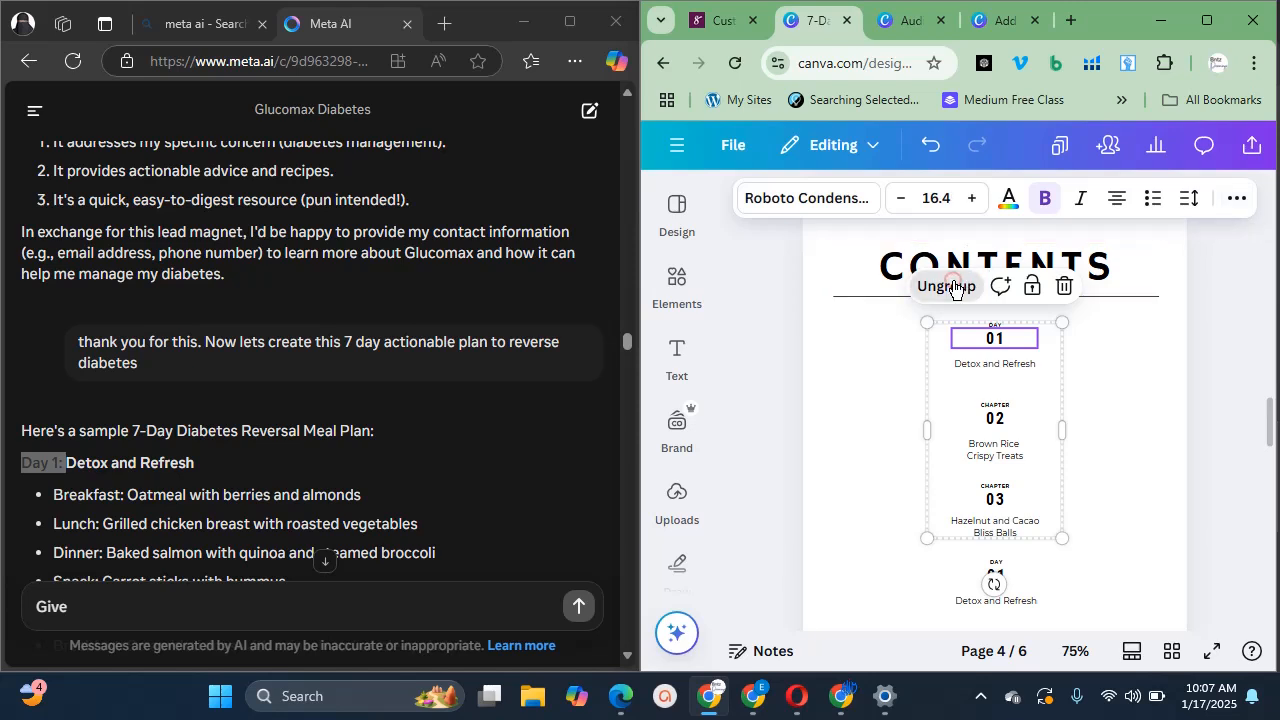
{"action": "left_click", "coordinate": [1195, 404]}
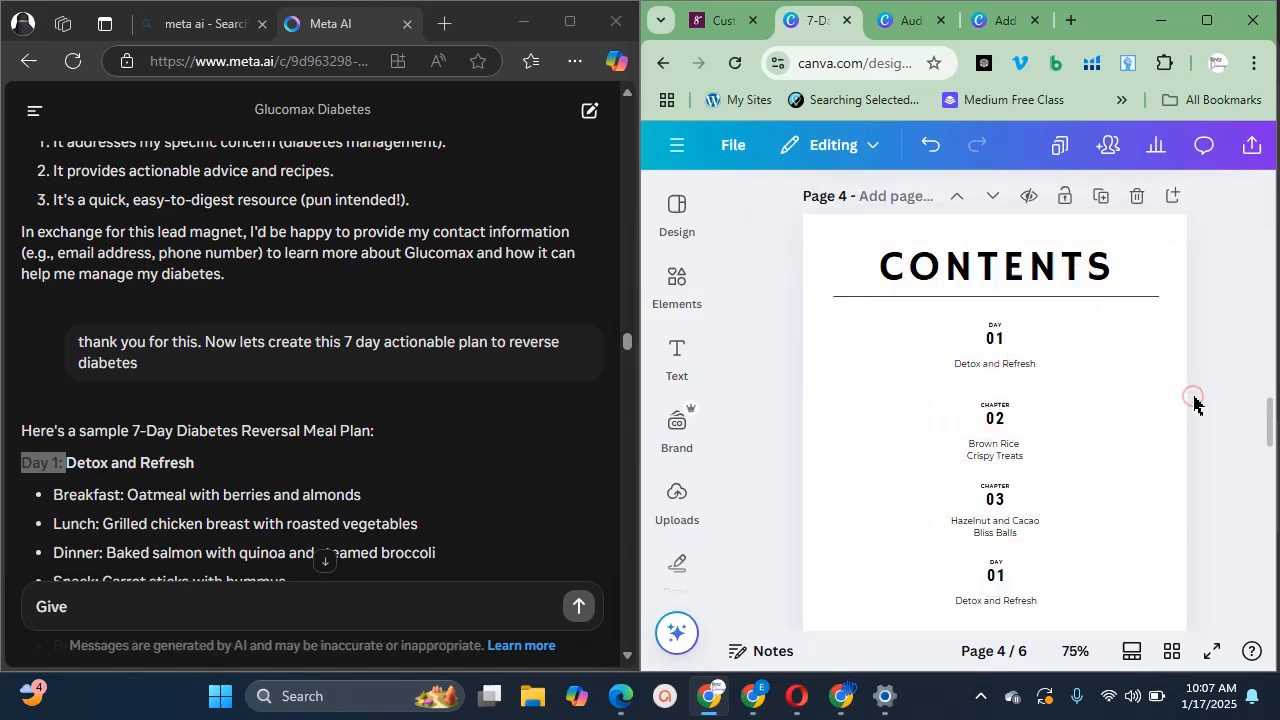
Nudge the first entry's "Detox and Refresh" description up so it sits directly beneath the number 01
{"action": "left_click", "coordinate": [992, 364]}
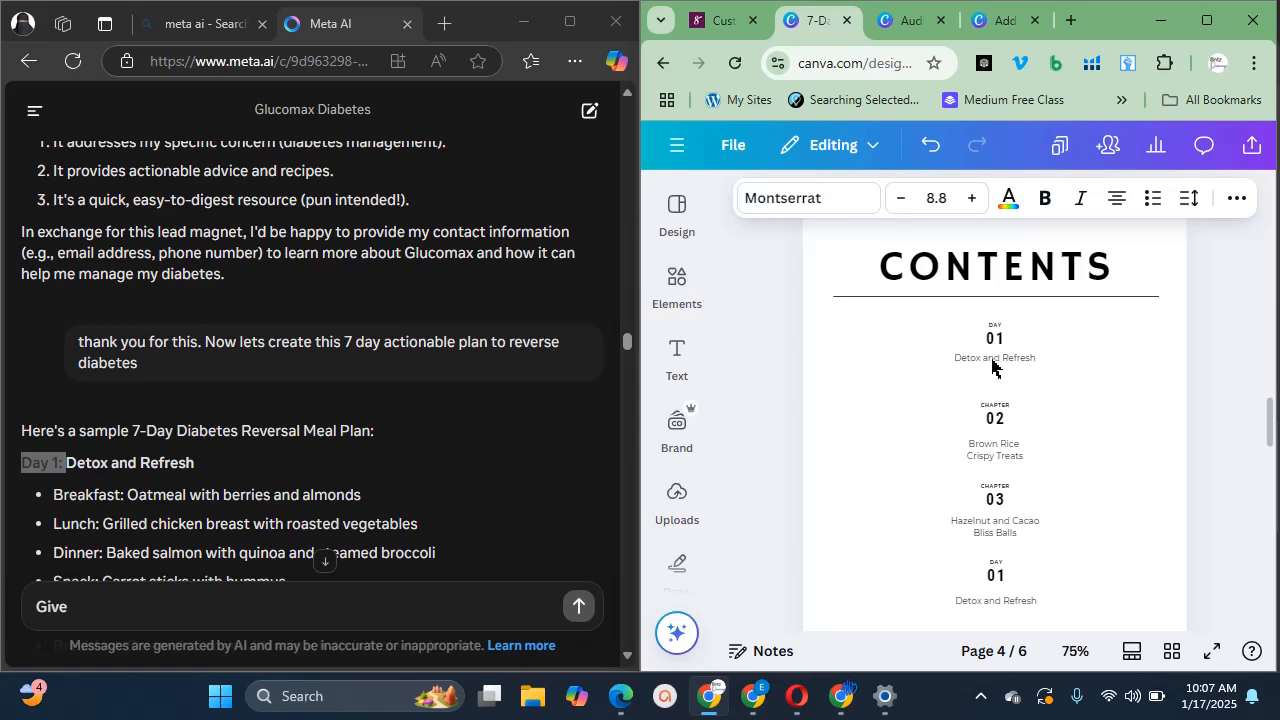
{"action": "key", "text": "Up"}
{"action": "key", "text": "Up"}
{"action": "key", "text": "Up"}
{"action": "key", "text": "Up"}
{"action": "key", "text": "Up"}
{"action": "key", "text": "Up"}
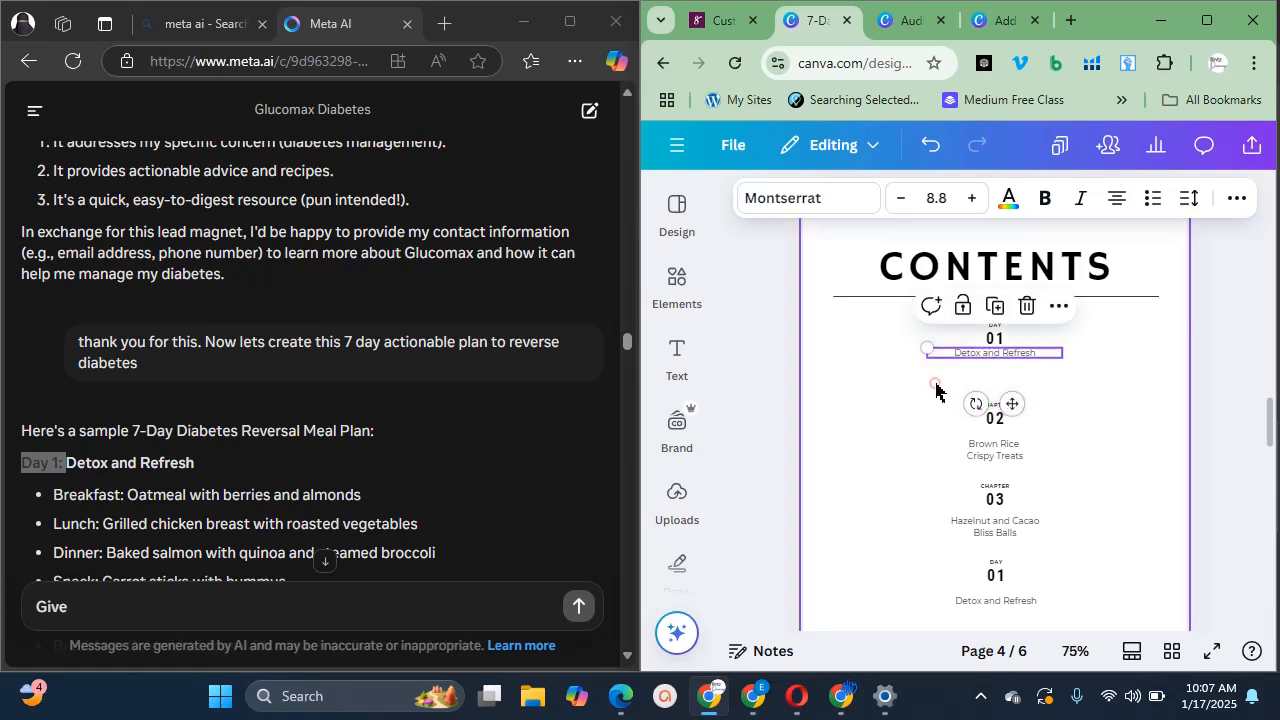
Delete the upper "CHAPTER 02" entry together with its "Brown Rice Crispy Treats" description from the Contents page
{"action": "left_click_drag", "start_coordinate": [936, 385], "coordinate": [1013, 485]}
{"action": "key", "text": "Delete"}
{"action": "key", "text": "ctrl+z"}
{"action": "key", "text": "Delete"}
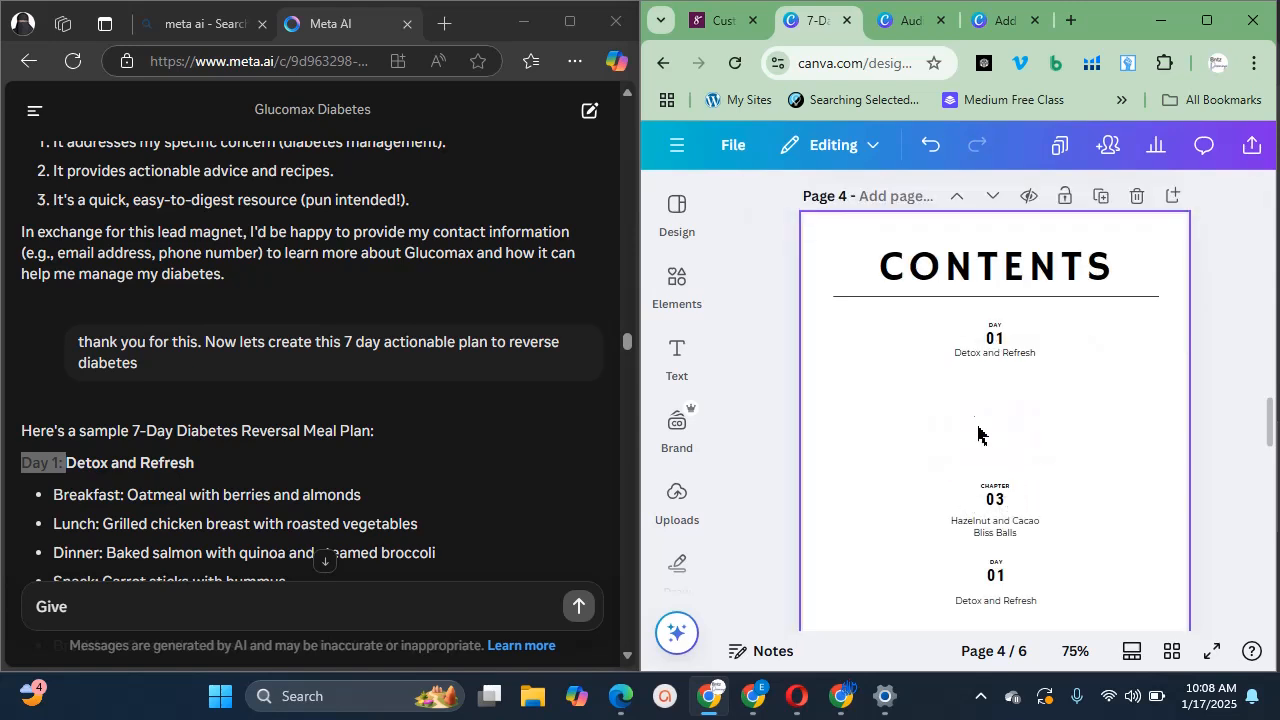
Duplicate the complete first "DAY 01" entry and place the copy centred directly below the original
{"action": "left_click_drag", "start_coordinate": [940, 320], "coordinate": [1016, 374]}
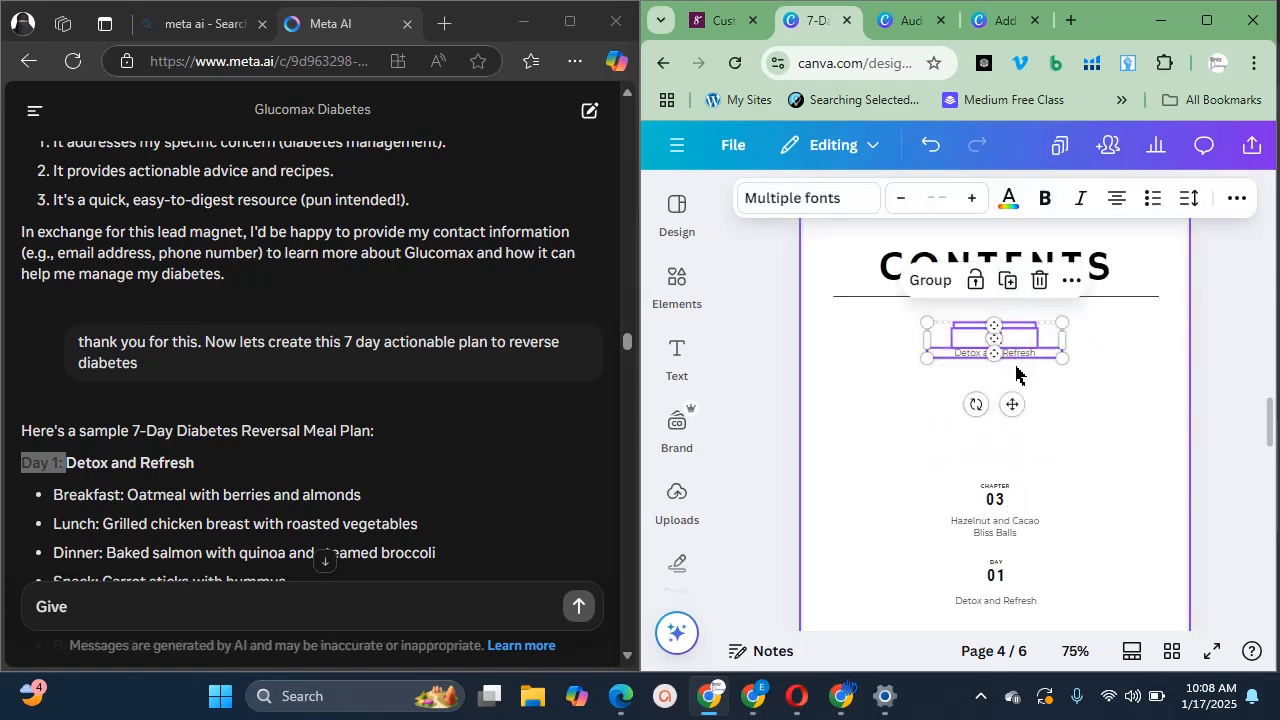
{"action": "key", "text": "ctrl+d"}
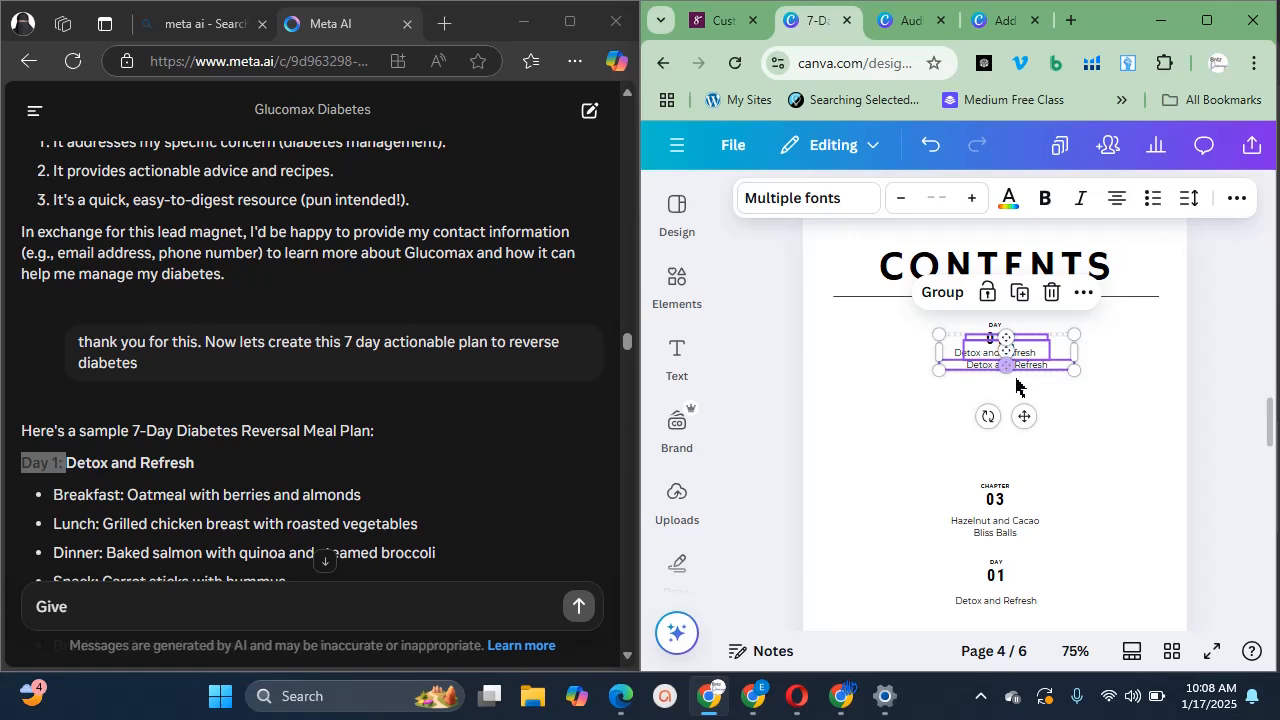
{"action": "mouse_move", "coordinate": [1014, 442]}
{"action": "left_mouse_down"}
{"action": "mouse_move", "coordinate": [1006, 471]}
{"action": "mouse_move", "coordinate": [1006, 450]}
{"action": "left_mouse_up"}
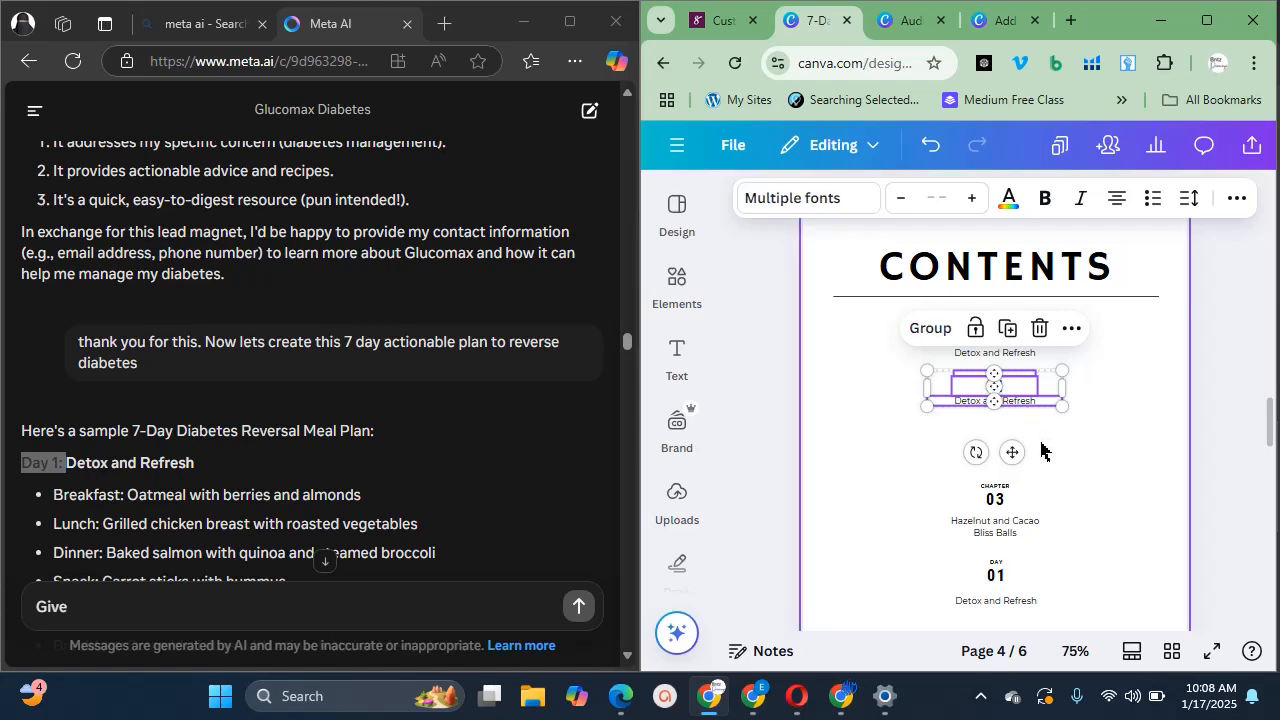
Change the number of the copied second entry on the Contents page to 02
{"action": "left_click", "coordinate": [1042, 446]}
{"action": "left_click", "coordinate": [998, 387]}
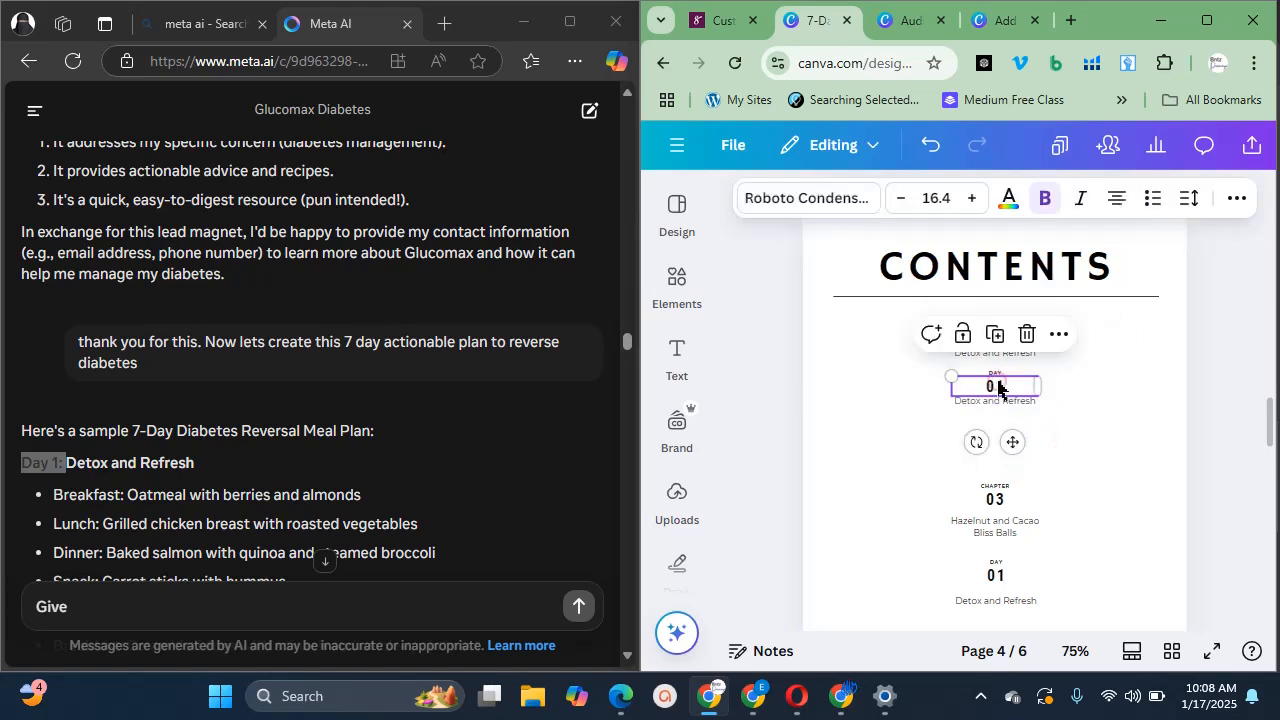
{"action": "double_click", "coordinate": [998, 387]}
{"action": "type", "text": "0"}
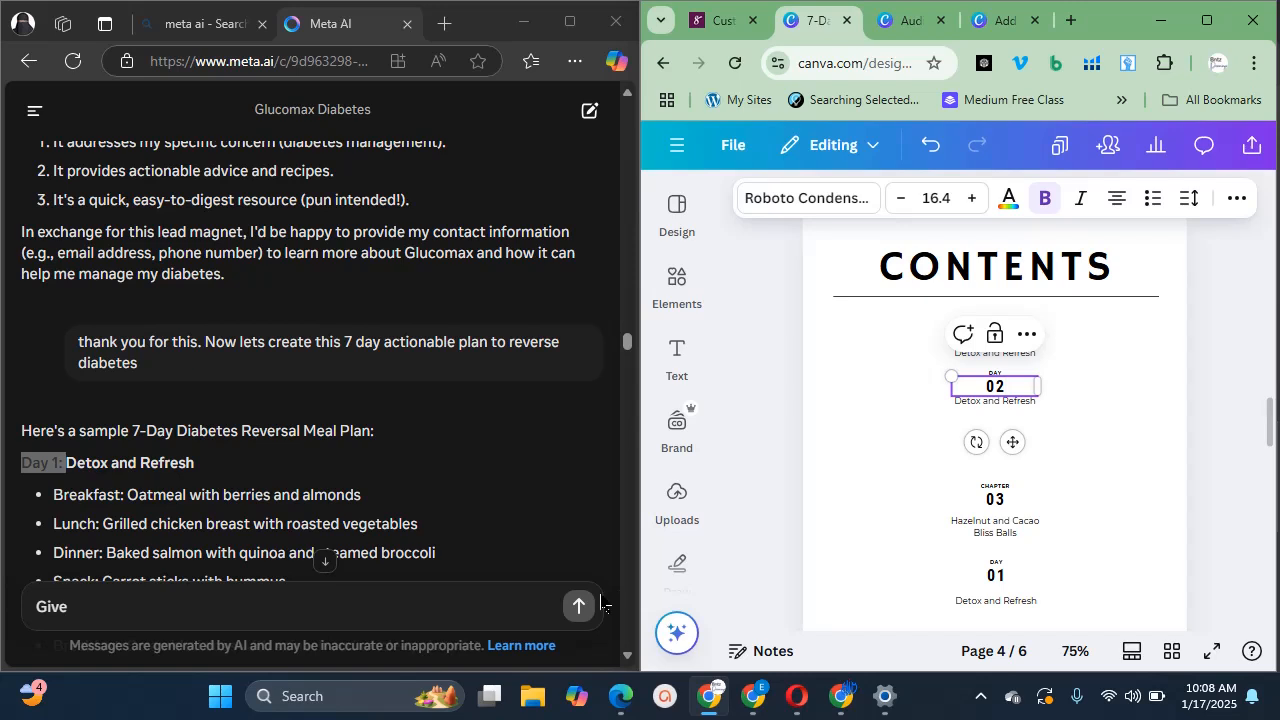
Copy the Day 2 title "Balance Your Blood Sugar" from the Meta AI plan and make it the Day 02 entry's description in Canva
{"action": "left_click", "coordinate": [628, 660]}
{"action": "scroll", "coordinate": [628, 660], "scroll_direction": "down", "scroll_amount": 1}
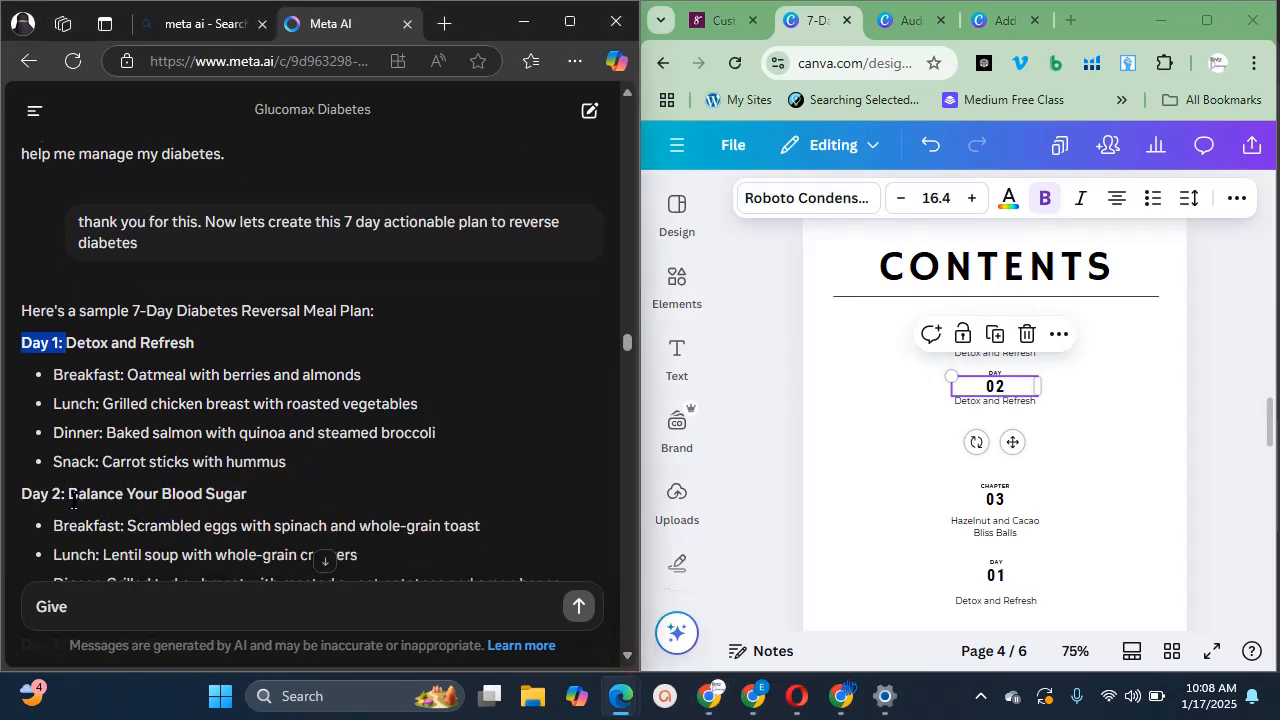
{"action": "left_click_drag", "start_coordinate": [68, 494], "coordinate": [153, 495]}
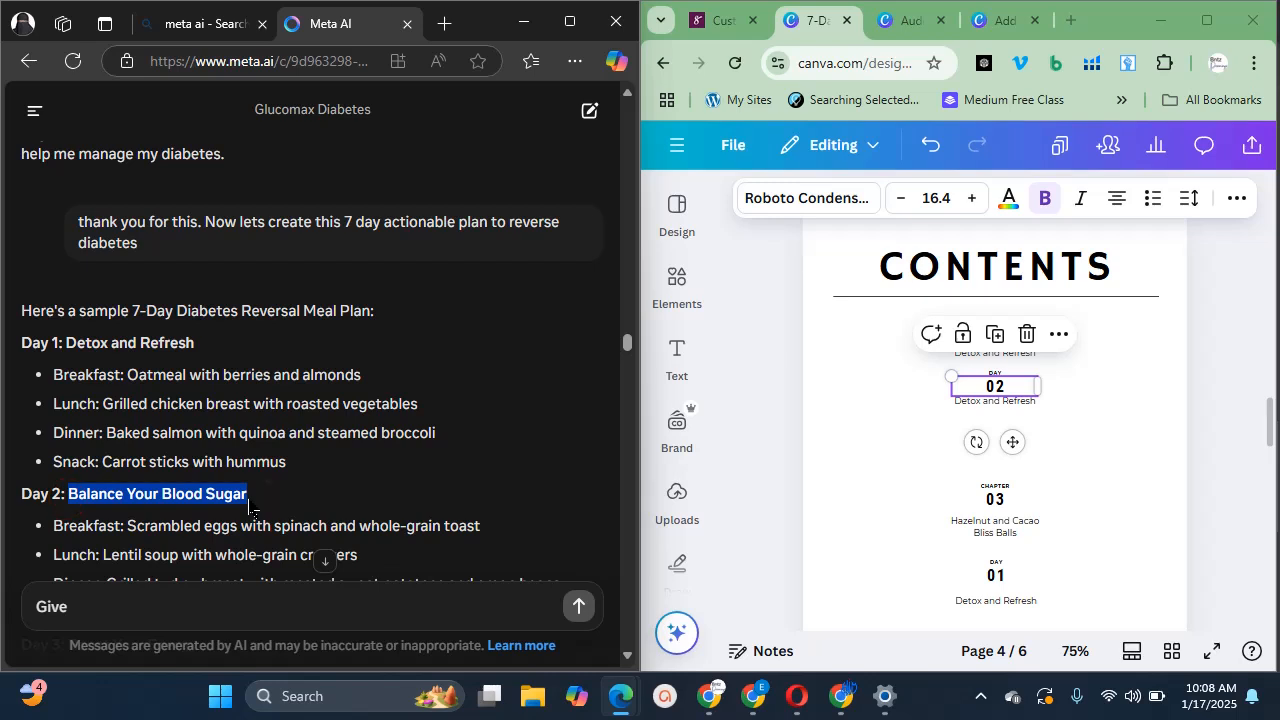
{"action": "left_click", "coordinate": [908, 419]}
{"action": "left_click", "coordinate": [984, 401]}
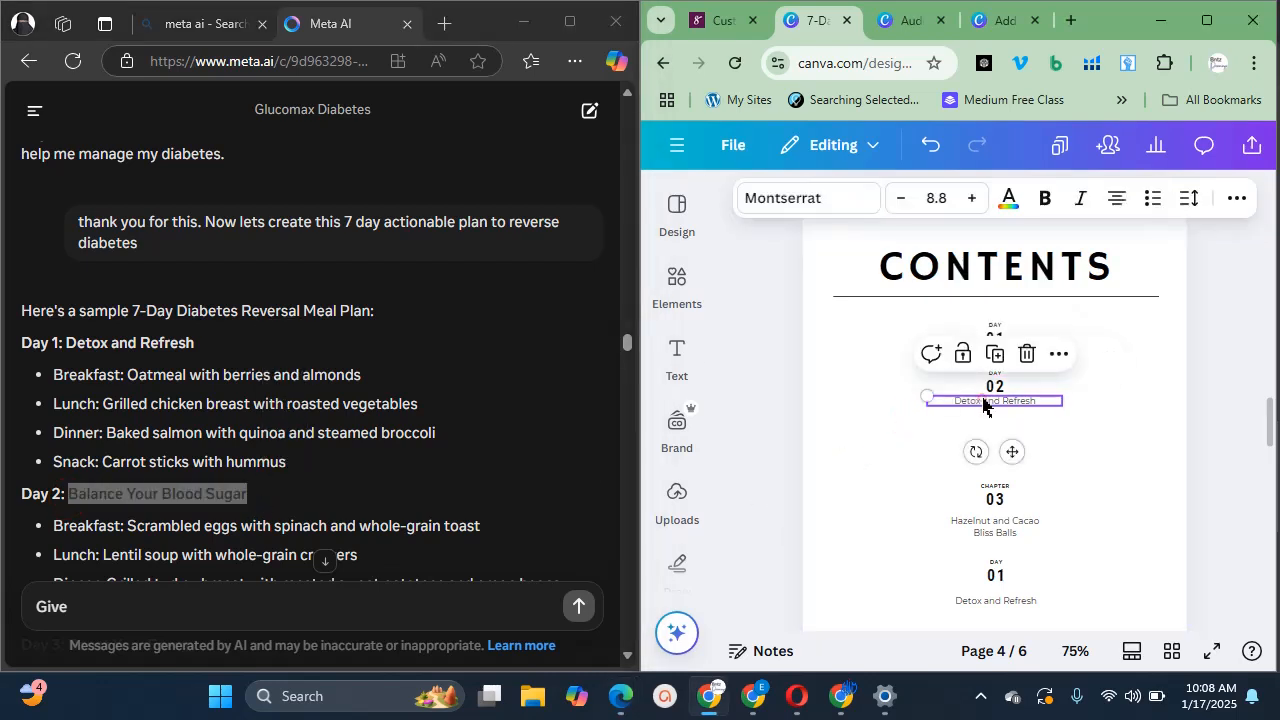
{"action": "left_click", "coordinate": [984, 401]}
{"action": "type", "text": "Balance Your Blood Sugar"}
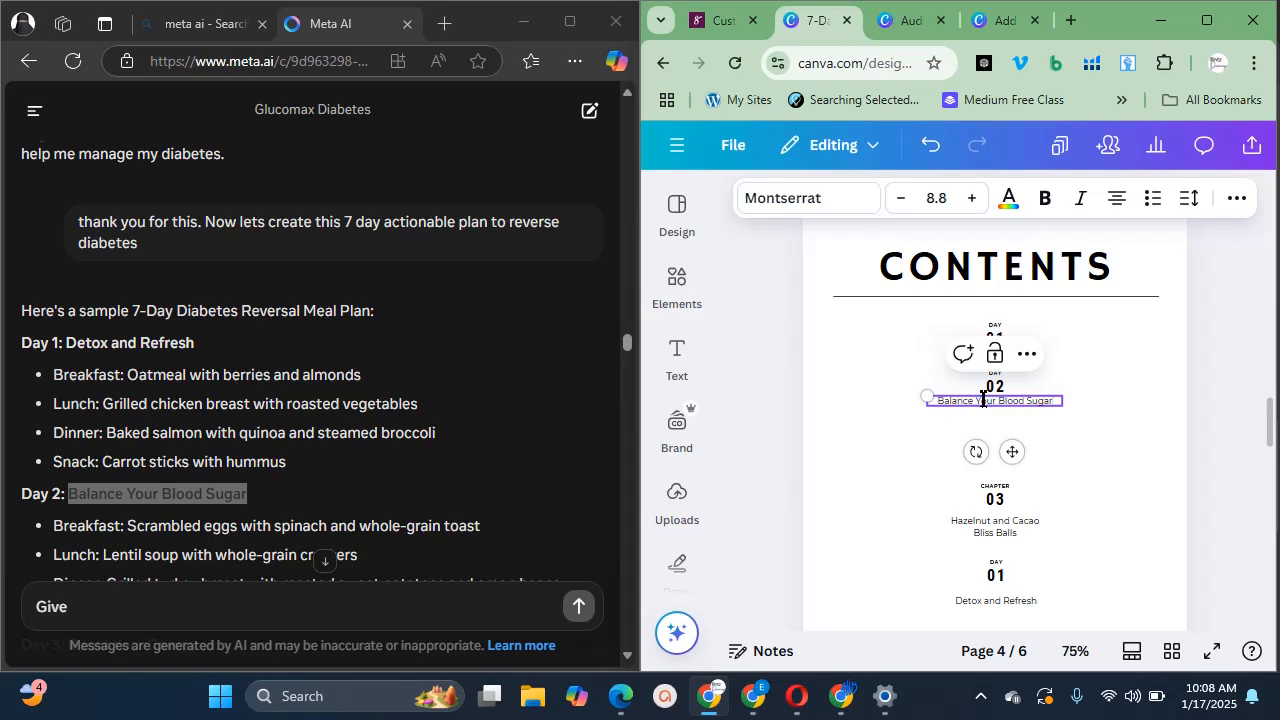
{"action": "left_click", "coordinate": [920, 425]}
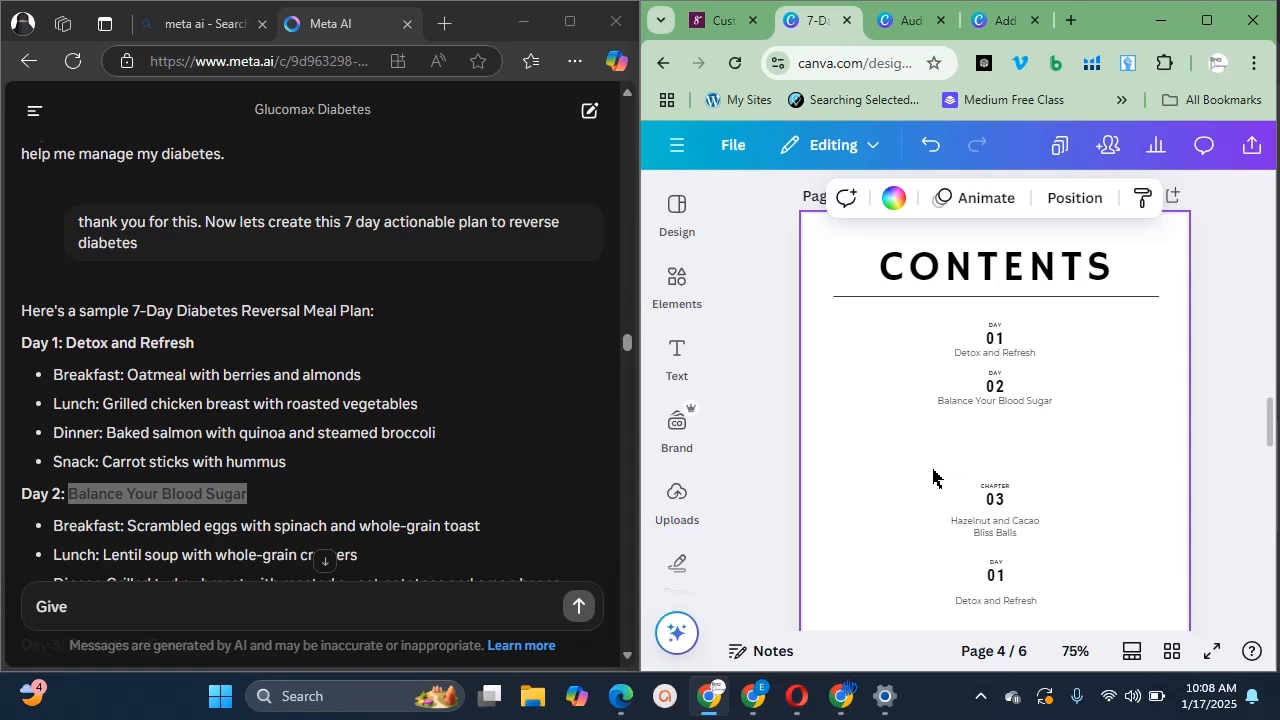
Duplicate the complete "DAY 02" entry and place the copy centred below it, just above the "CHAPTER 03" entry
{"action": "left_click_drag", "start_coordinate": [907, 380], "coordinate": [1022, 425]}
{"action": "left_click", "coordinate": [1022, 425]}
{"action": "left_click_drag", "start_coordinate": [897, 364], "coordinate": [1030, 425]}
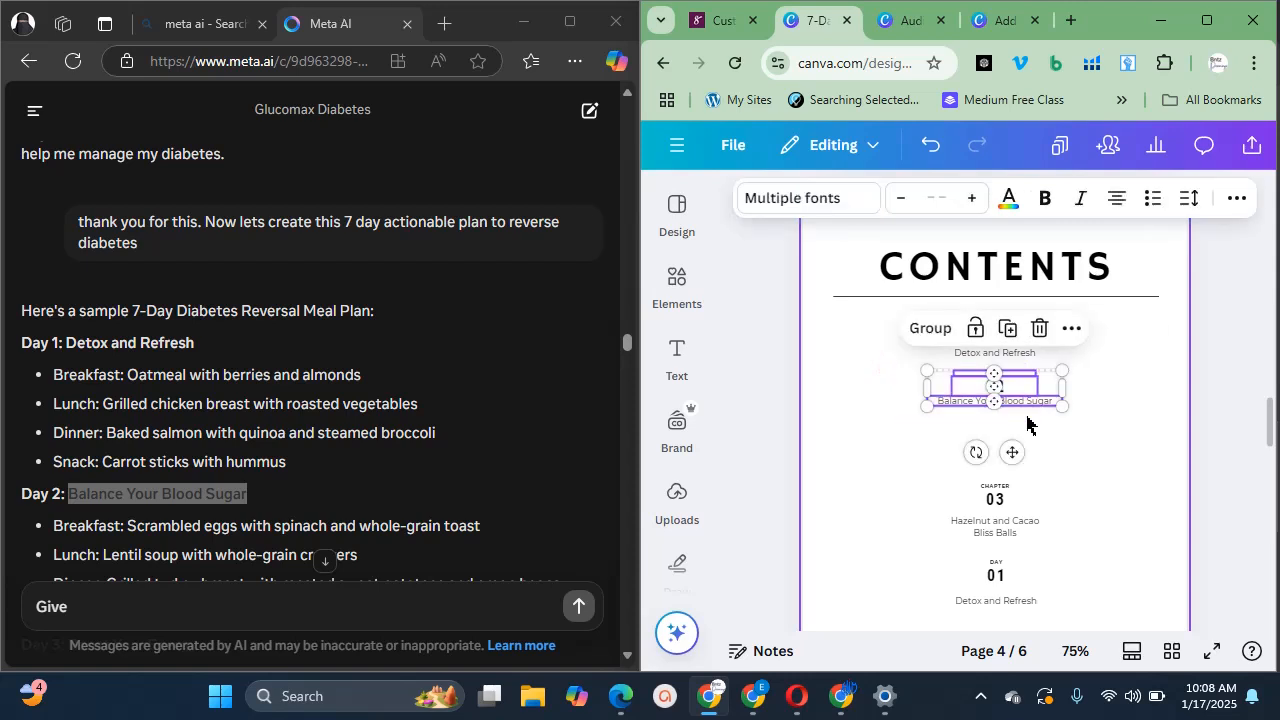
{"action": "key", "text": "ctrl+d"}
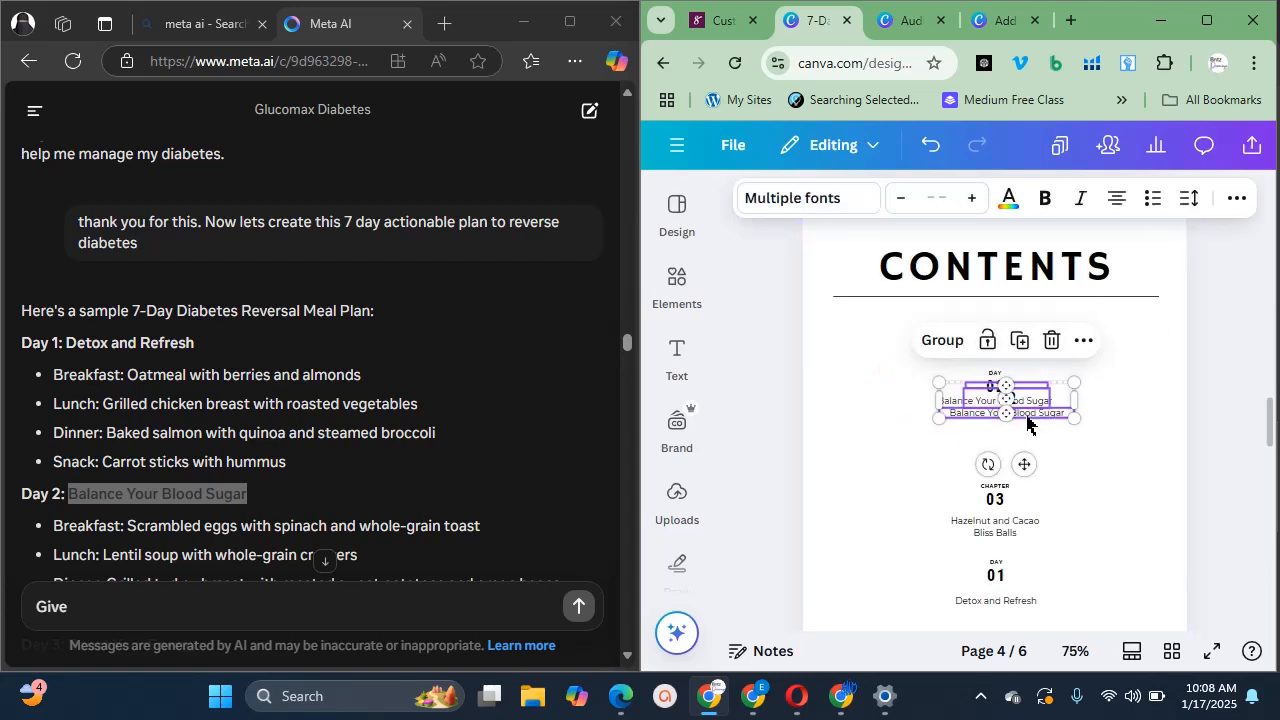
{"action": "left_click_drag", "start_coordinate": [1024, 464], "coordinate": [1018, 506]}
{"action": "left_click", "coordinate": [1134, 467]}
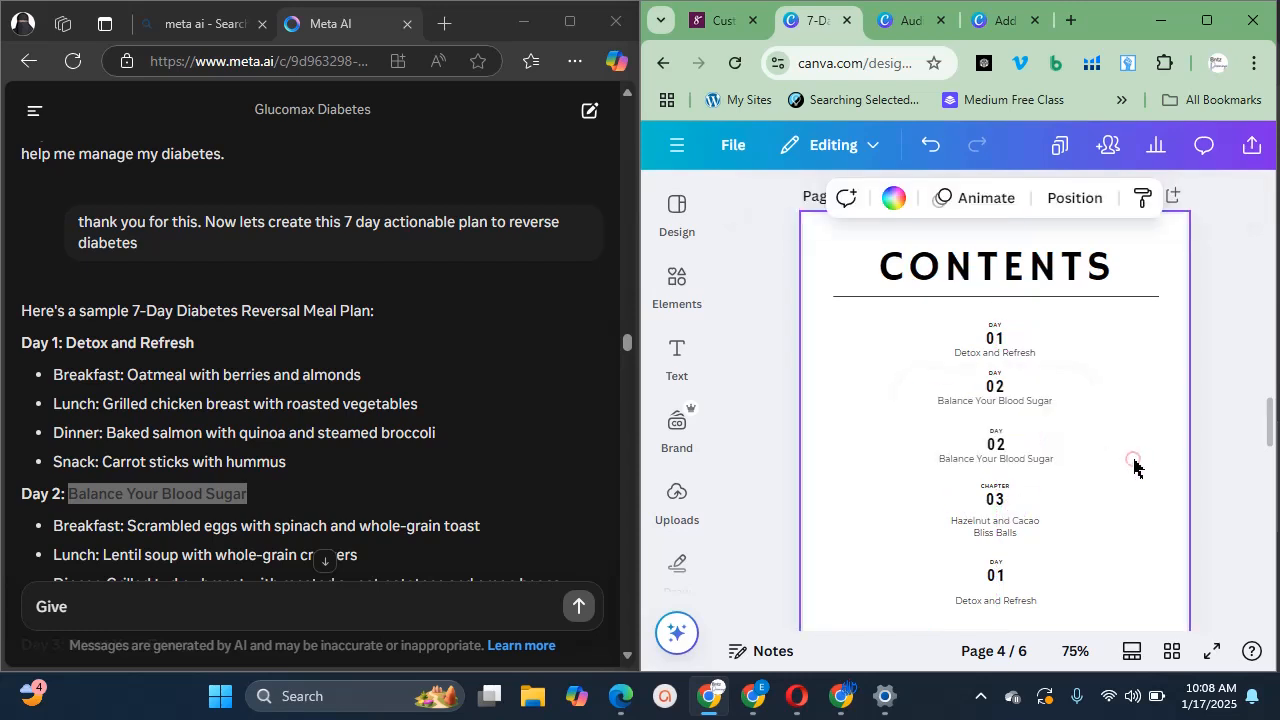
Change the number of the lower "DAY 02" copy to 03
{"action": "left_click", "coordinate": [1007, 446]}
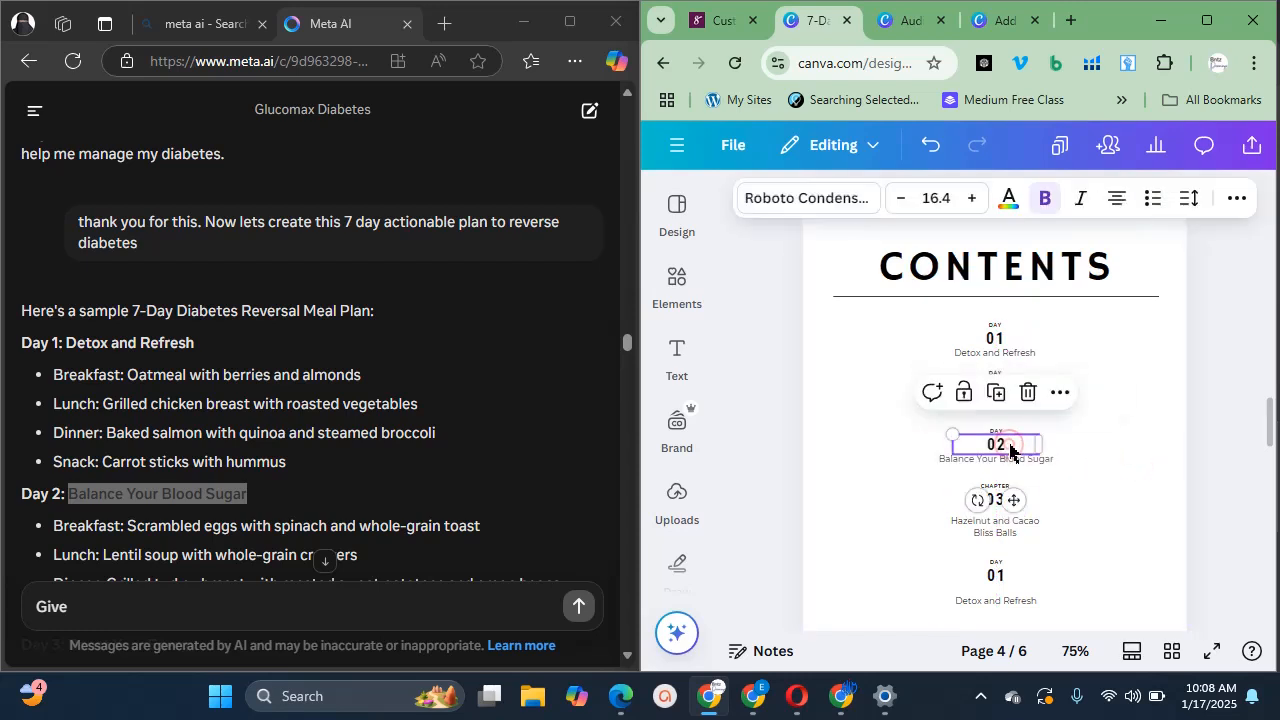
{"action": "double_click", "coordinate": [1009, 446]}
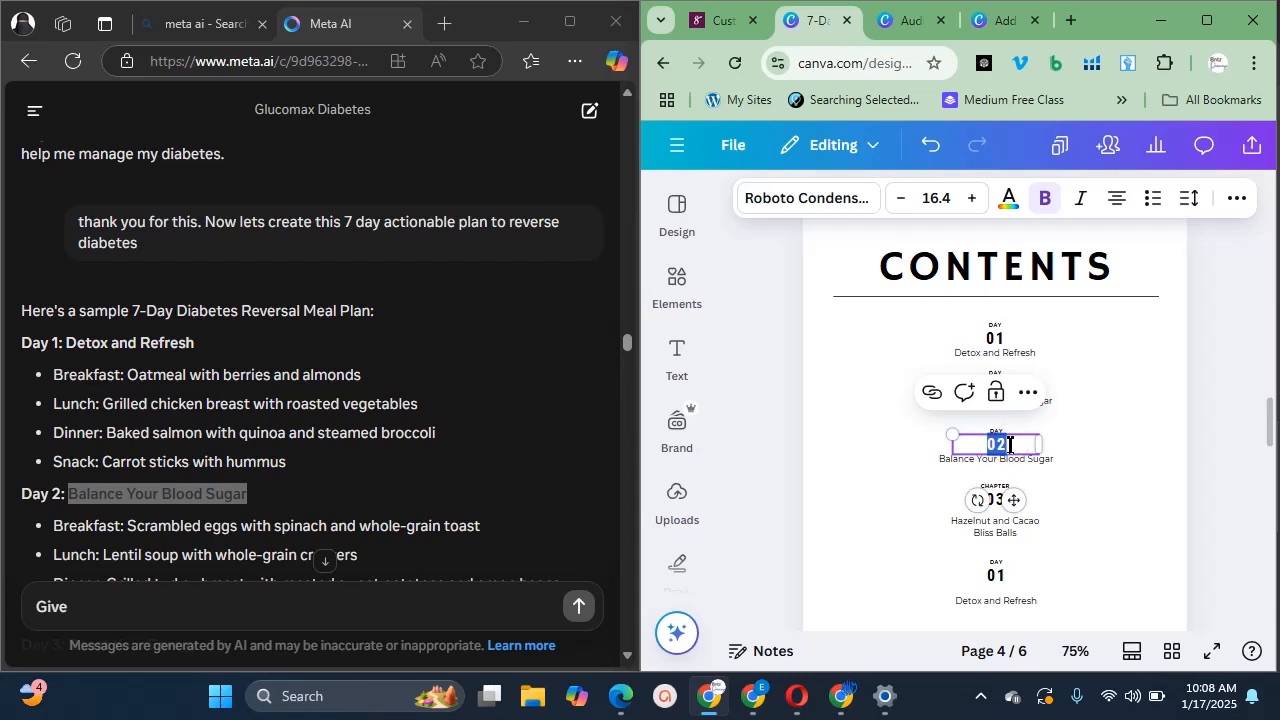
{"action": "type", "text": "03"}
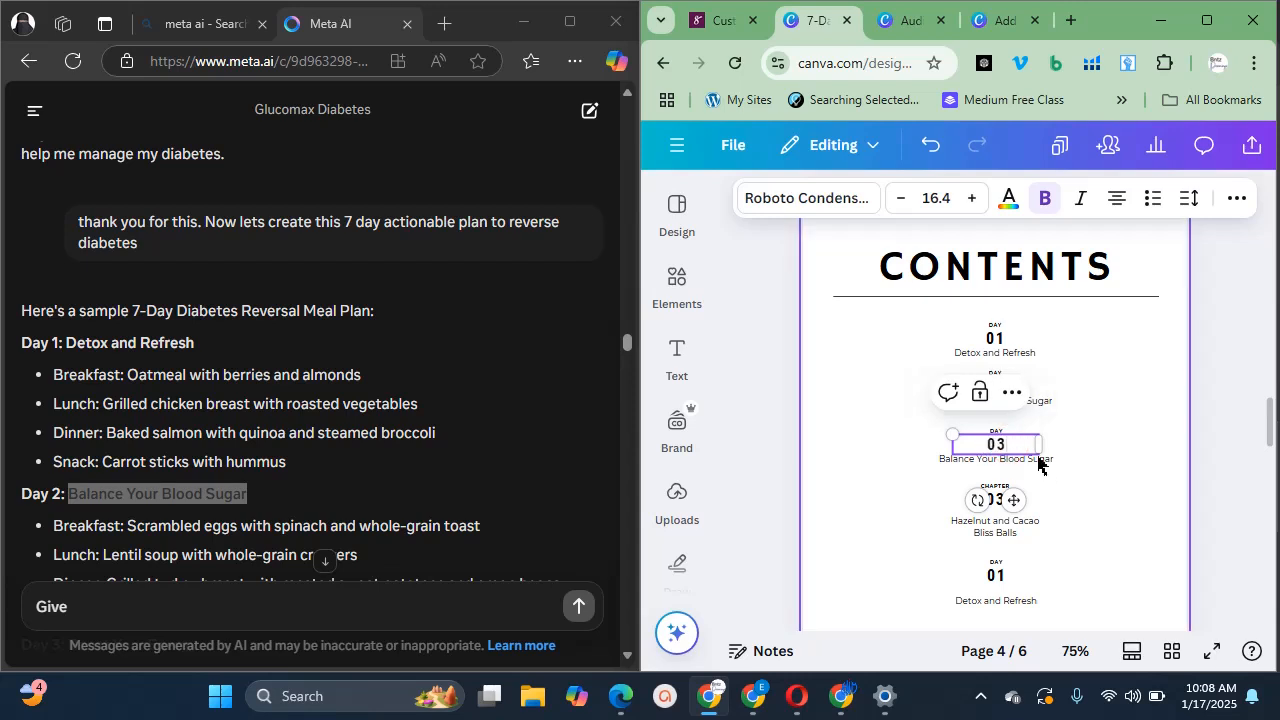
Switch to the Meta AI meal plan and copy the Day 3 title "Boost Your Energy"
{"action": "left_click", "coordinate": [586, 512]}
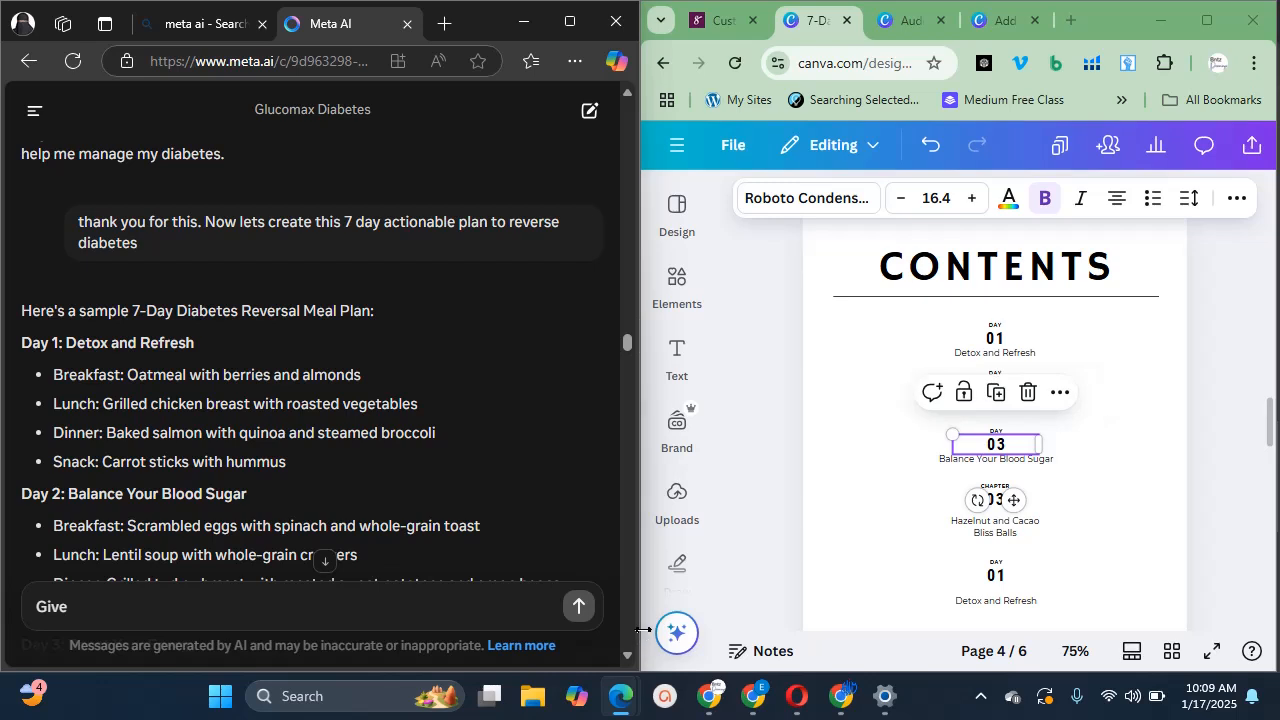
{"action": "scroll", "coordinate": [632, 660], "scroll_direction": "down", "scroll_amount": 4}
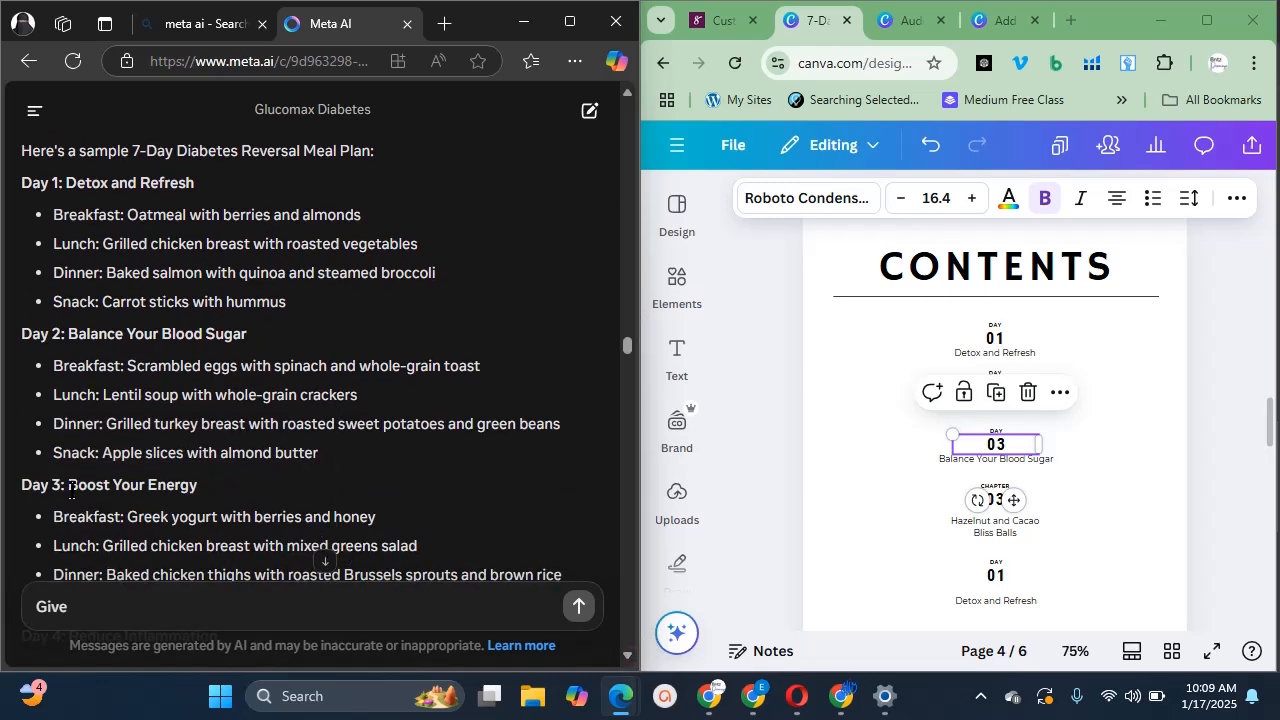
{"action": "left_click_drag", "start_coordinate": [70, 487], "coordinate": [203, 490]}
{"action": "key", "text": "ctrl+c"}
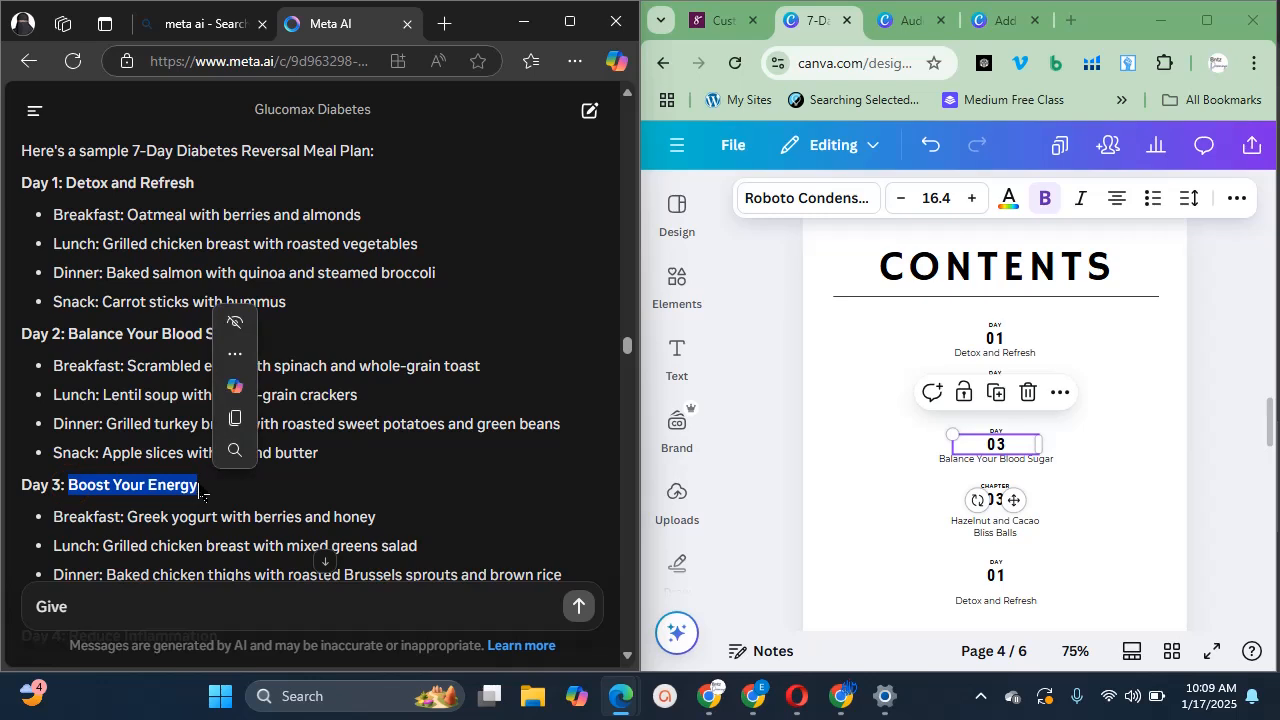
Replace the "Hazelnut and Cacao Bliss Balls" description under "CHAPTER 03" in Canva with "Boost Your Energy"
{"action": "left_click", "coordinate": [890, 523]}
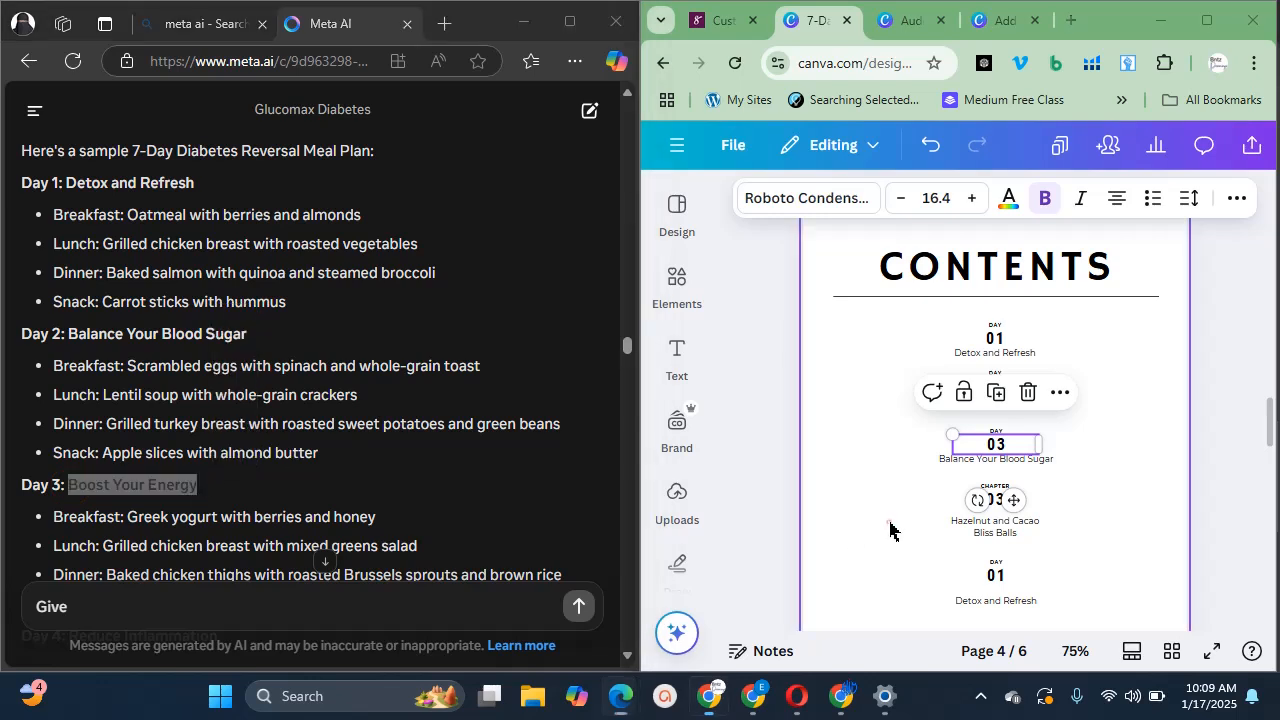
{"action": "left_click", "coordinate": [1006, 520]}
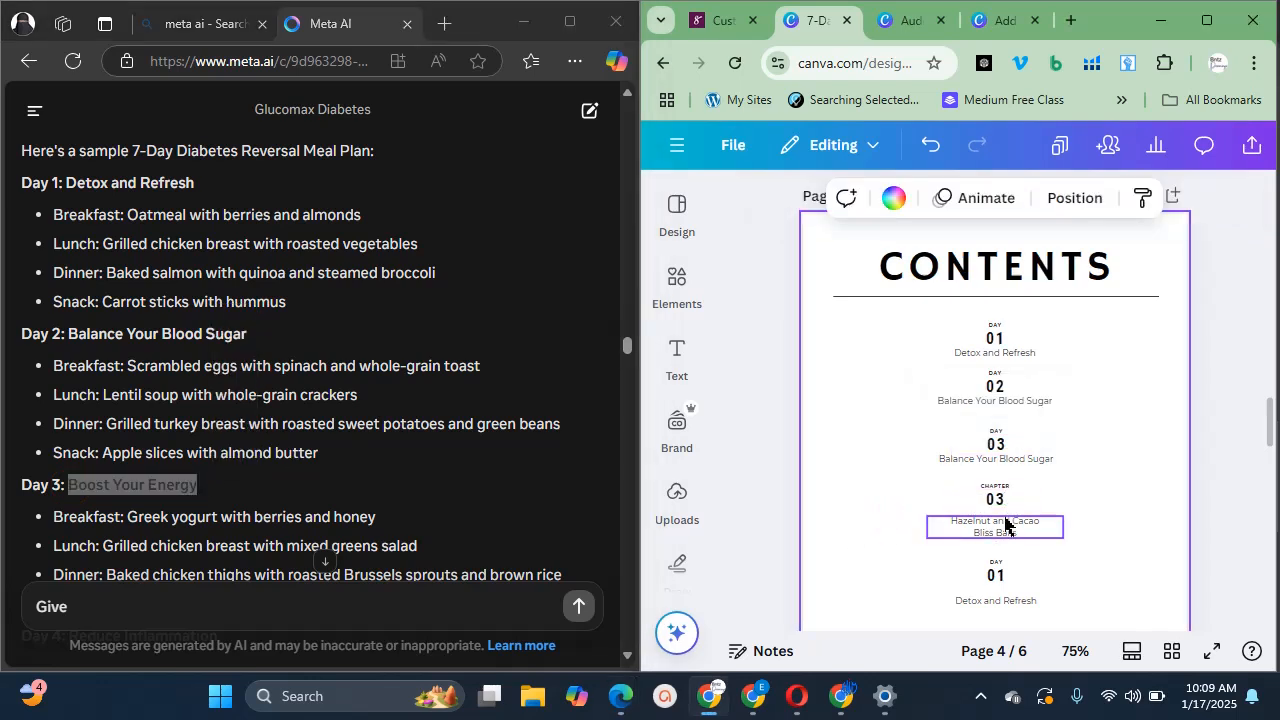
{"action": "left_click", "coordinate": [1008, 524]}
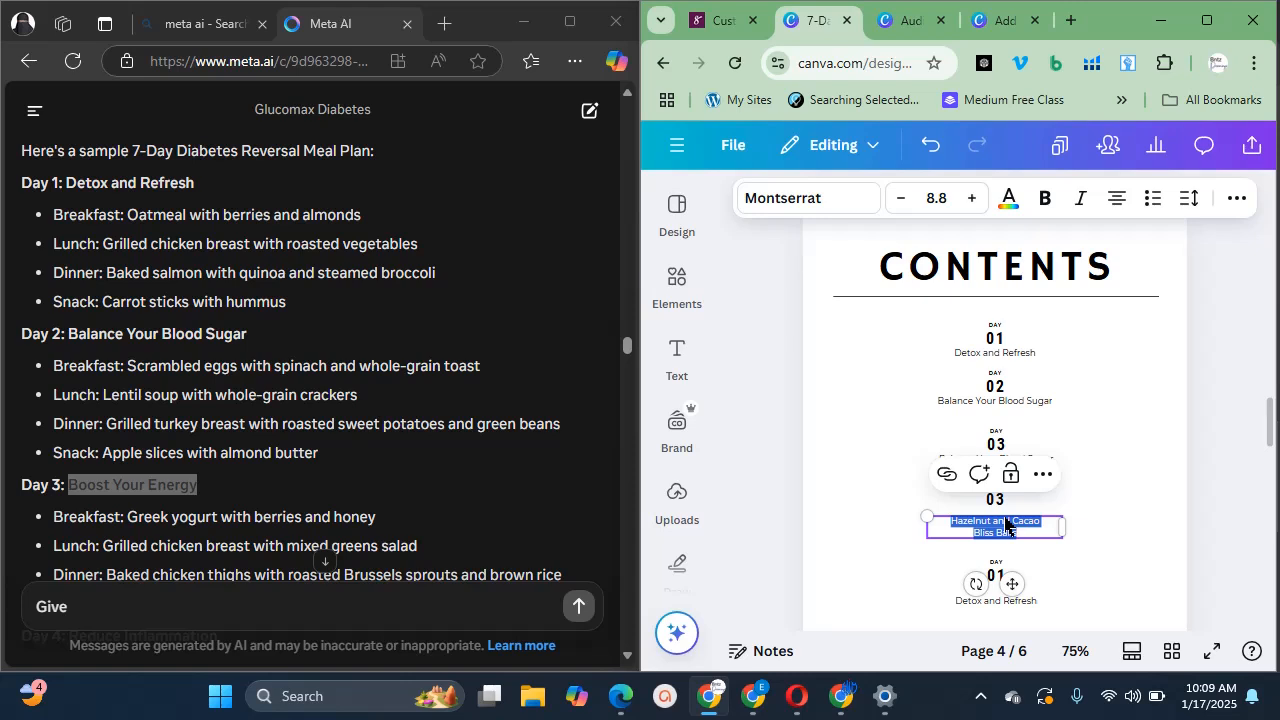
{"action": "key", "text": "ctrl+v"}
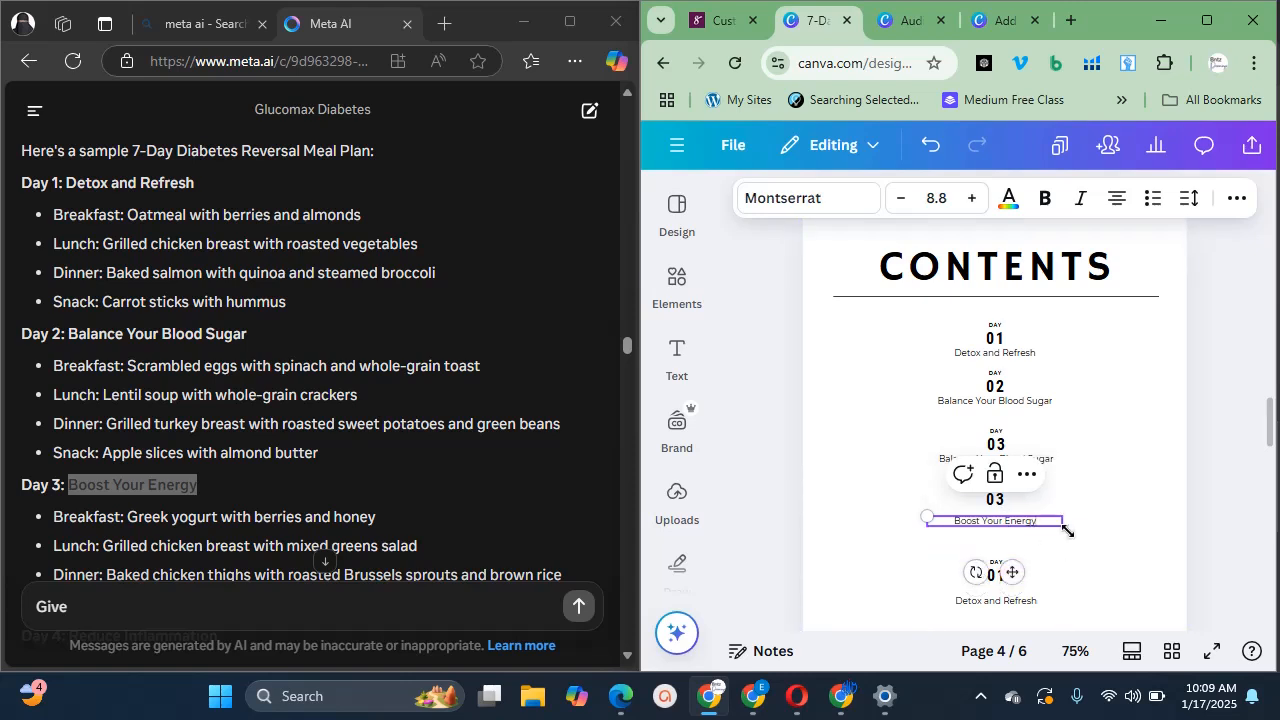
{"action": "left_click", "coordinate": [1104, 512]}
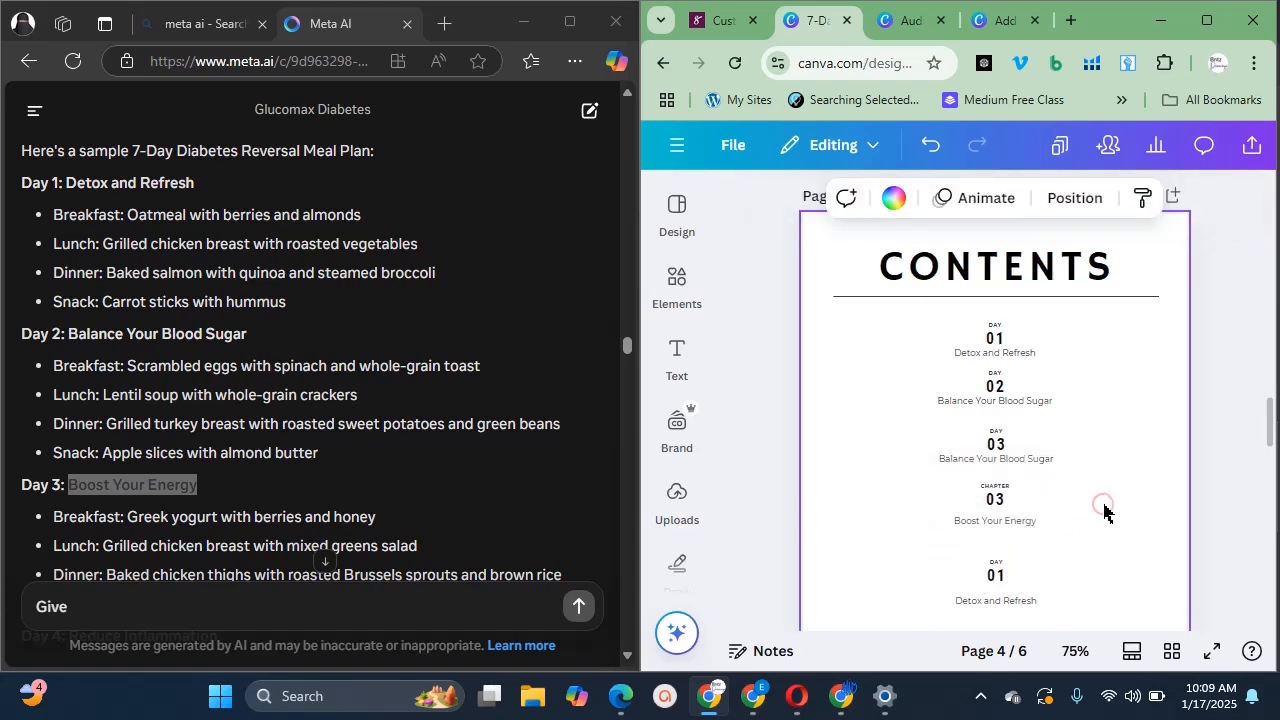
Replace the "DAY 03" entry's description with the copied title "Boost Your Energy"
{"action": "left_click", "coordinate": [1012, 459]}
{"action": "left_click", "coordinate": [1012, 459]}
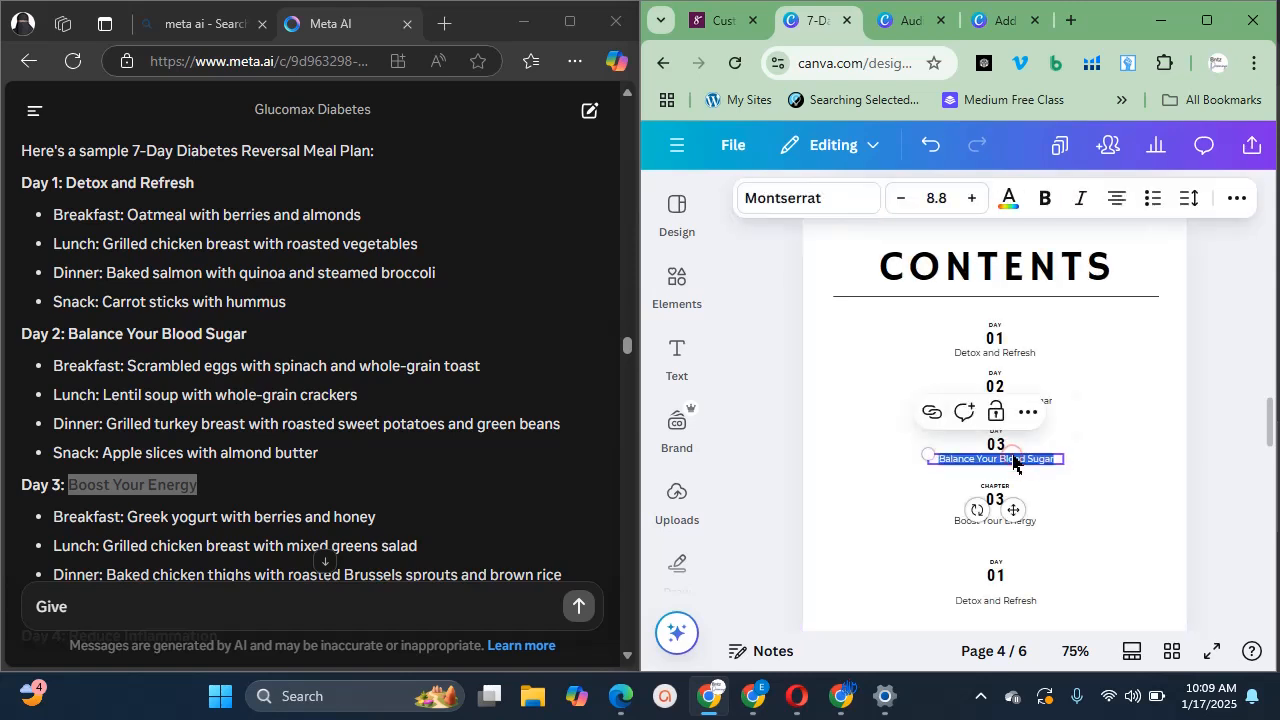
{"action": "key", "text": "ctrl+v"}
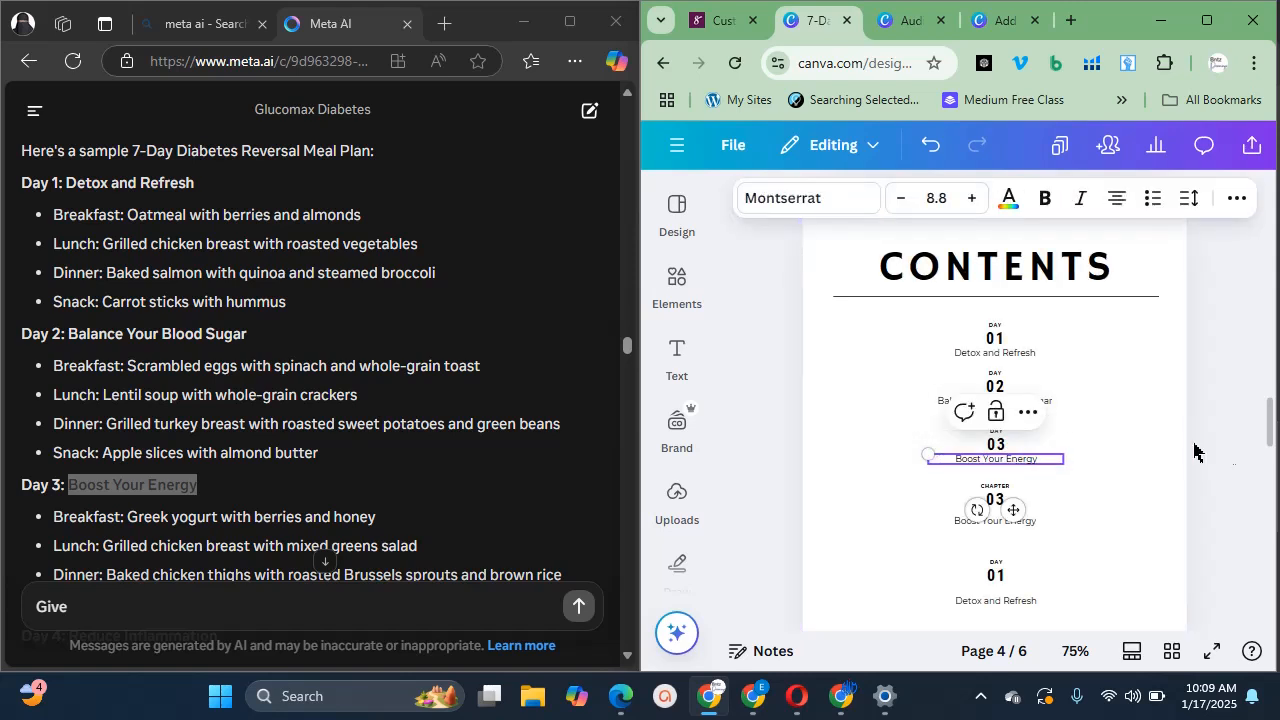
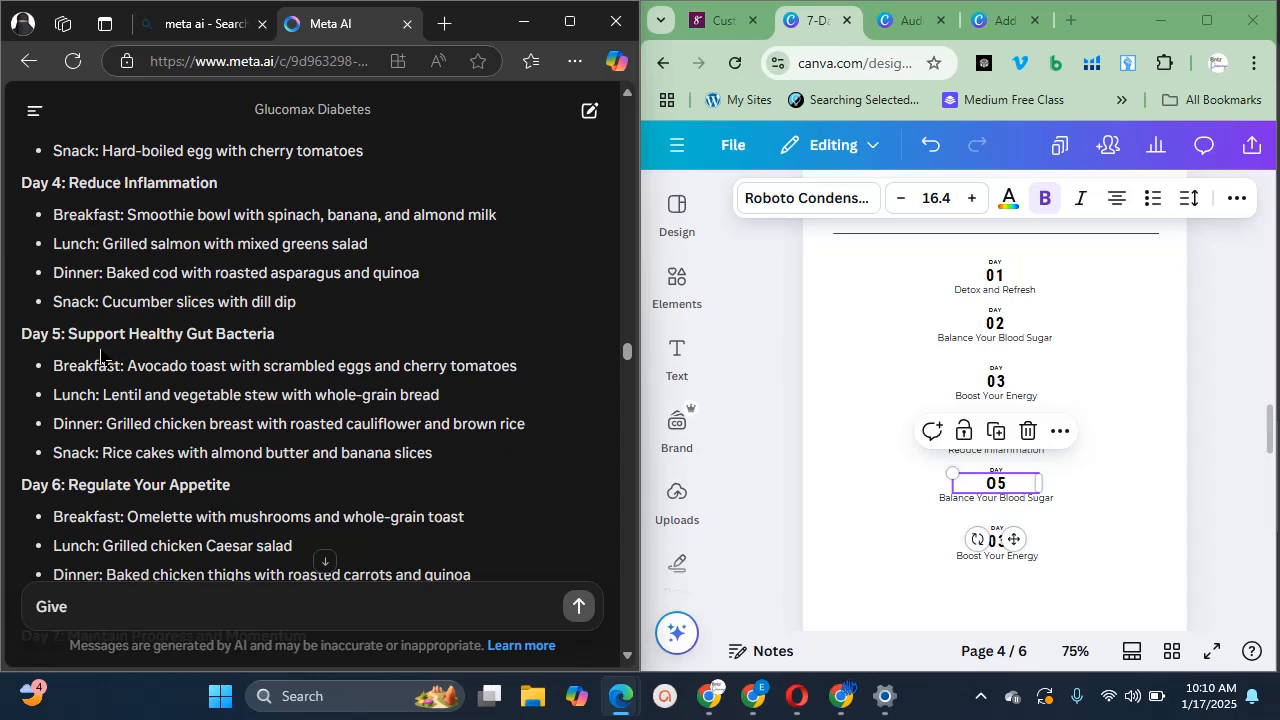
Copy the Day 5 title from the Meta AI plan and make "Support Healthy Gut Bacteria" the Day 05 entry's description in Canva
{"action": "left_click_drag", "start_coordinate": [70, 334], "coordinate": [162, 336]}
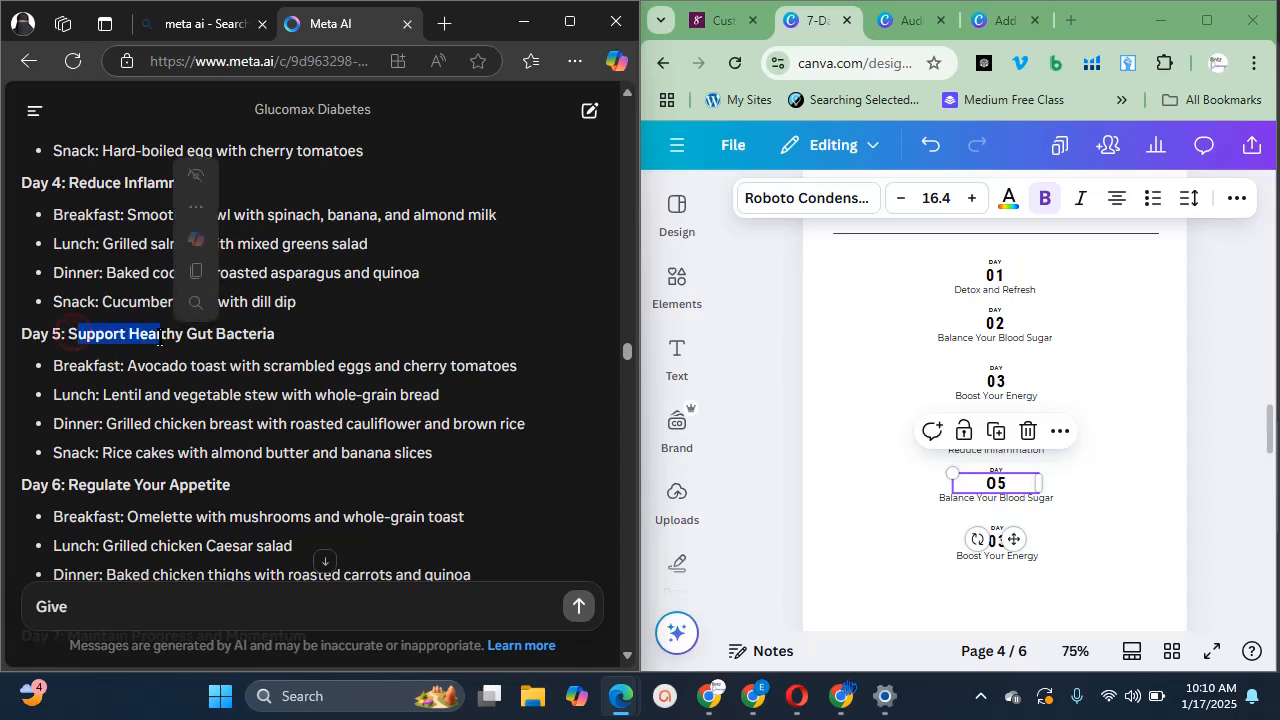
{"action": "left_click", "coordinate": [115, 337]}
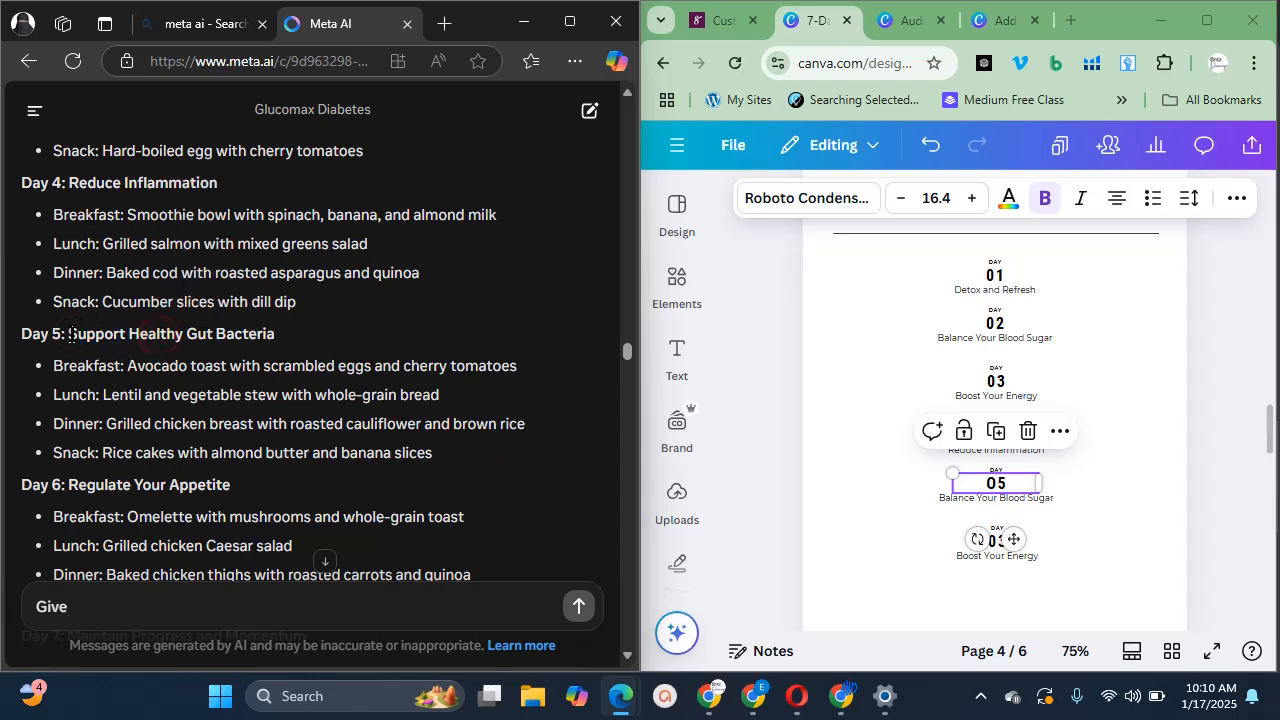
{"action": "mouse_move", "coordinate": [70, 334]}
{"action": "left_mouse_down"}
{"action": "mouse_move", "coordinate": [287, 342]}
{"action": "mouse_move", "coordinate": [878, 614]}
{"action": "mouse_move", "coordinate": [878, 561]}
{"action": "left_mouse_up"}
{"action": "left_click", "coordinate": [937, 520]}
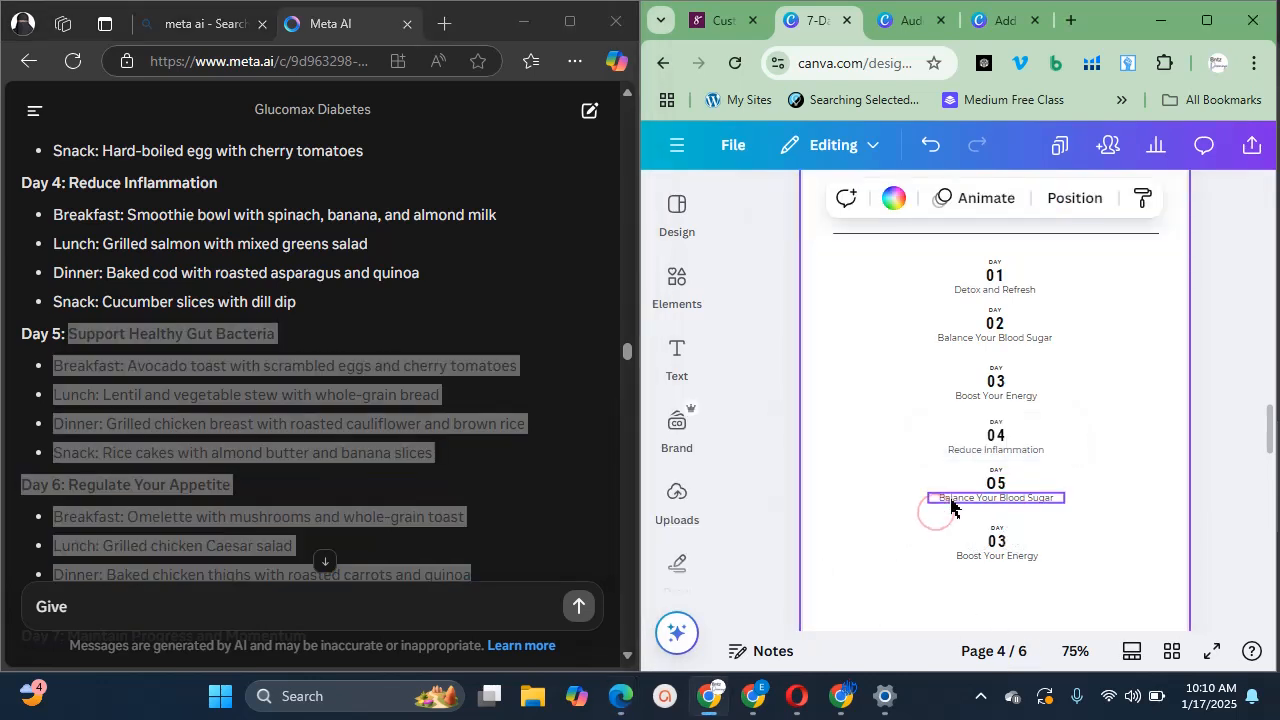
{"action": "double_click", "coordinate": [956, 500]}
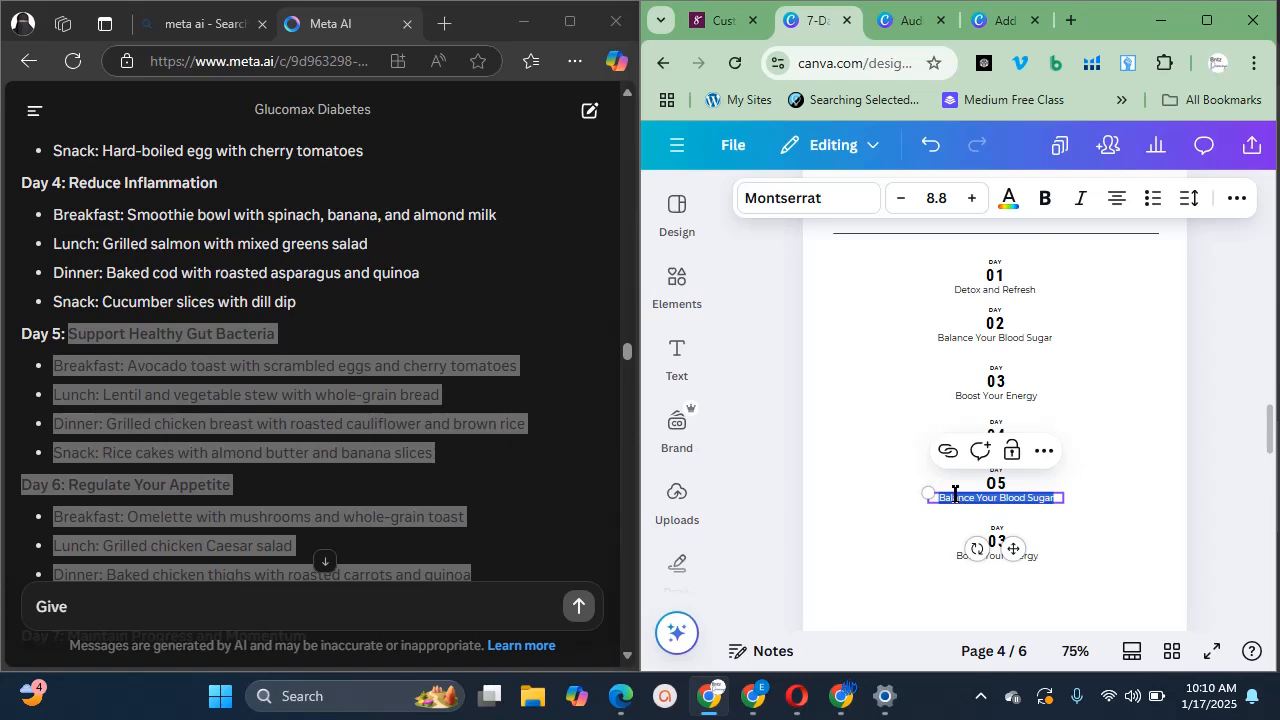
{"action": "type", "text": "Support Healthy Gut Bacteria"}
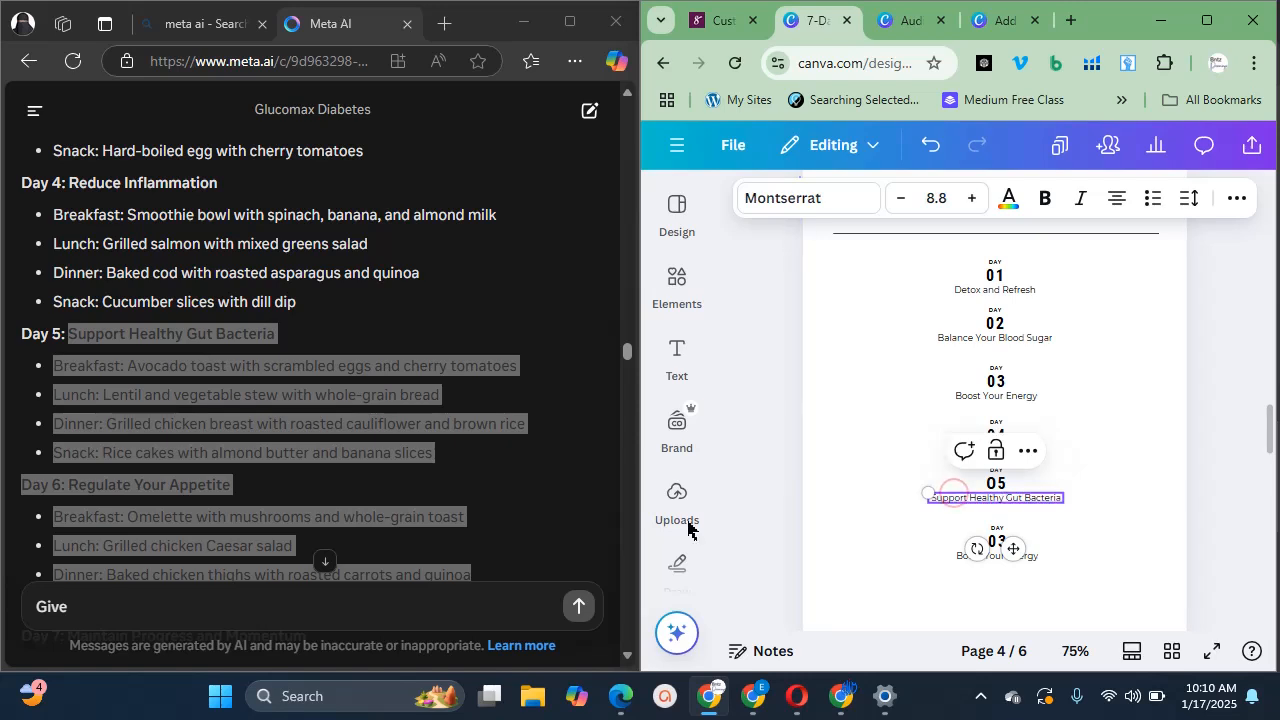
Go to Day 6 in the Meta AI meal plan and copy its title "Regulate Your Appetite"
{"action": "left_click", "coordinate": [628, 655]}
{"action": "left_click", "coordinate": [628, 655]}
{"action": "left_click", "coordinate": [628, 655]}
{"action": "left_click", "coordinate": [628, 655]}
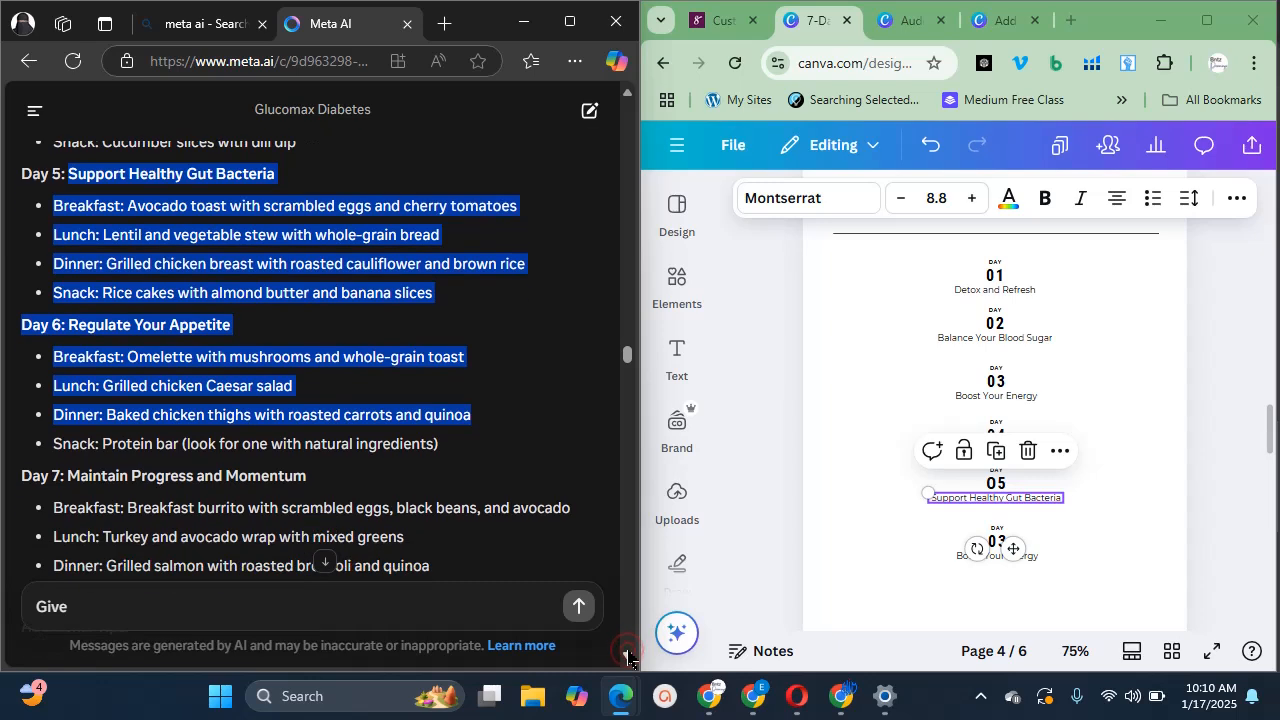
{"action": "left_click", "coordinate": [628, 655]}
{"action": "left_click", "coordinate": [628, 655]}
{"action": "left_click", "coordinate": [528, 497]}
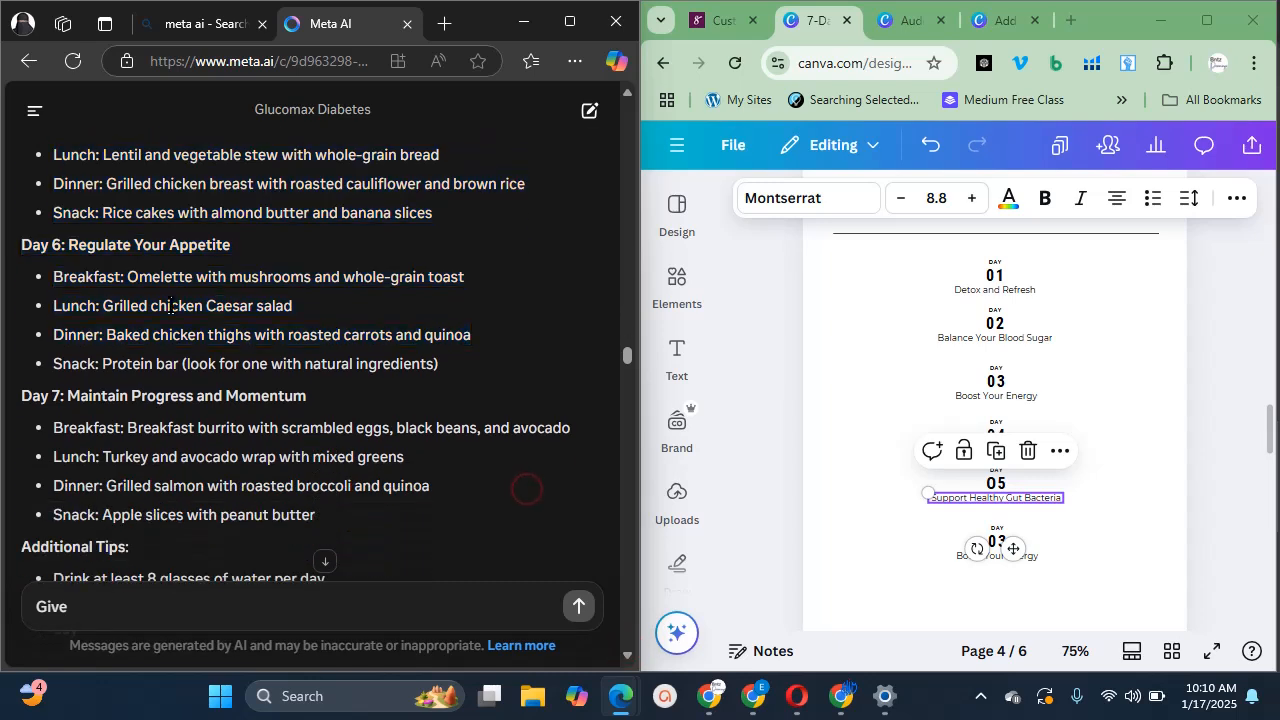
{"action": "left_click_drag", "start_coordinate": [70, 244], "coordinate": [993, 555]}
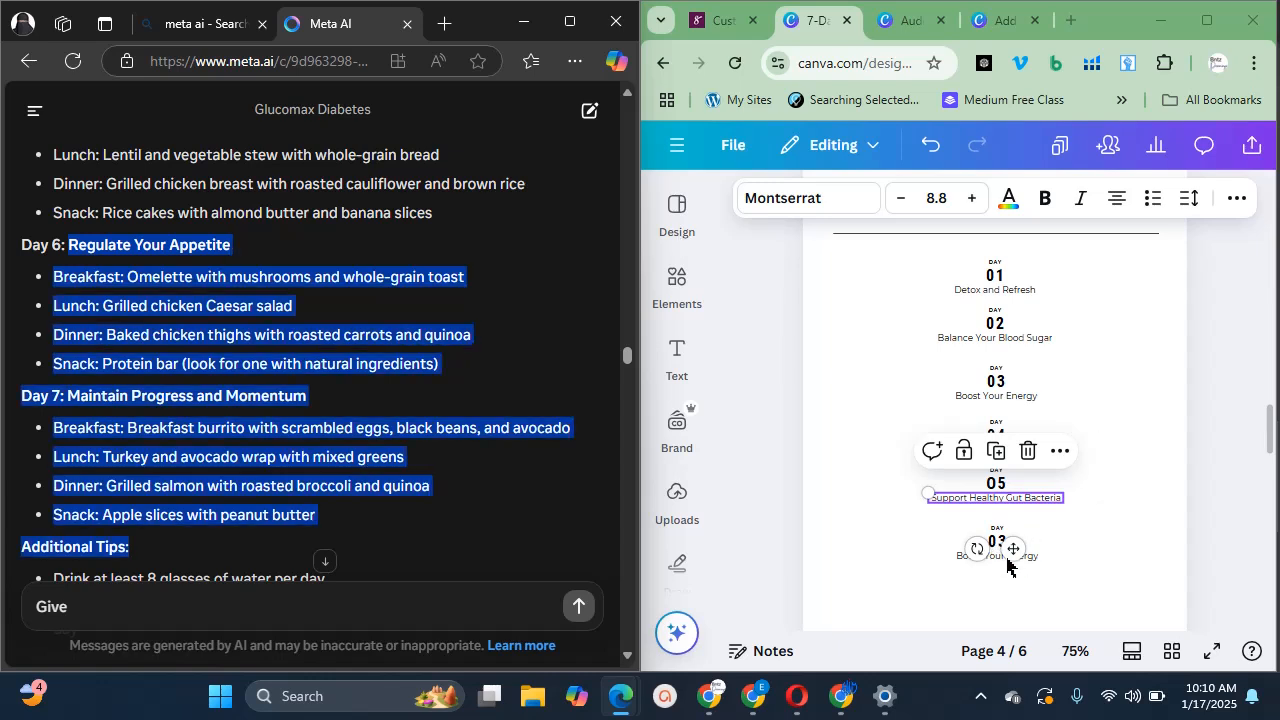
Change the number of the lowest "DAY 03" entry on the Canva Contents page to 06
{"action": "left_click", "coordinate": [997, 546]}
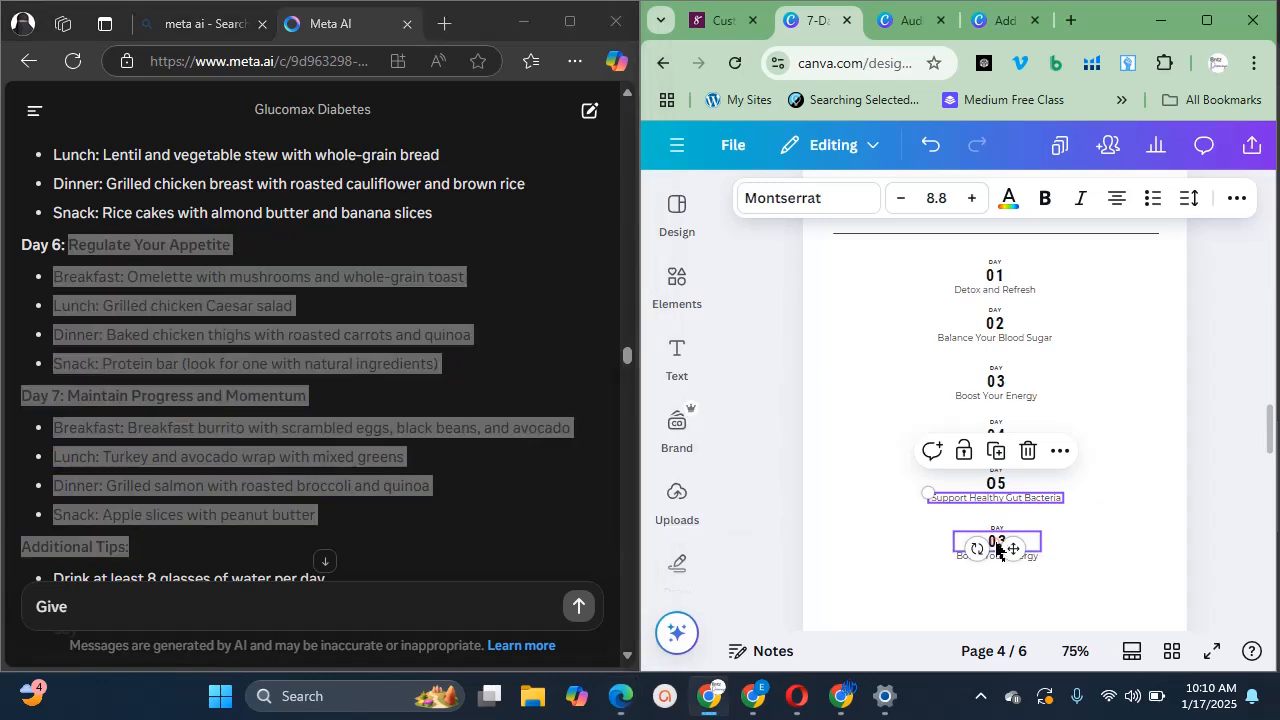
{"action": "double_click", "coordinate": [997, 546]}
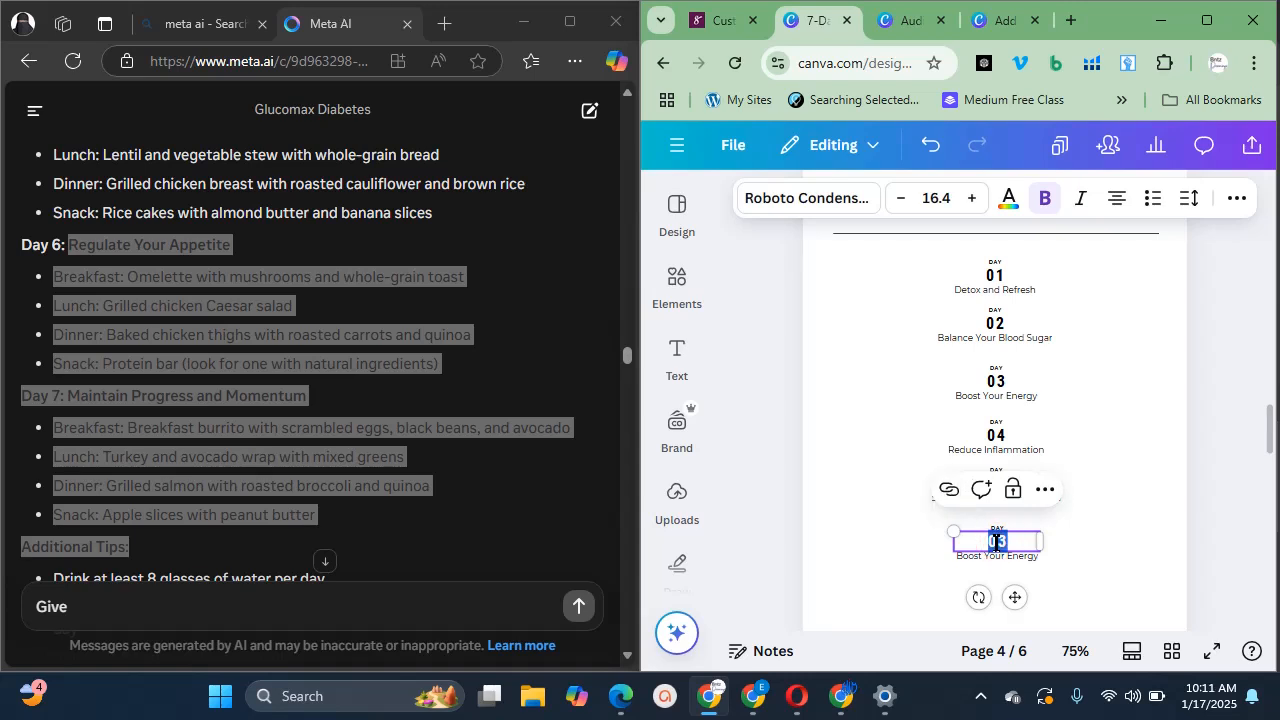
{"action": "key", "text": "BackSpace"}
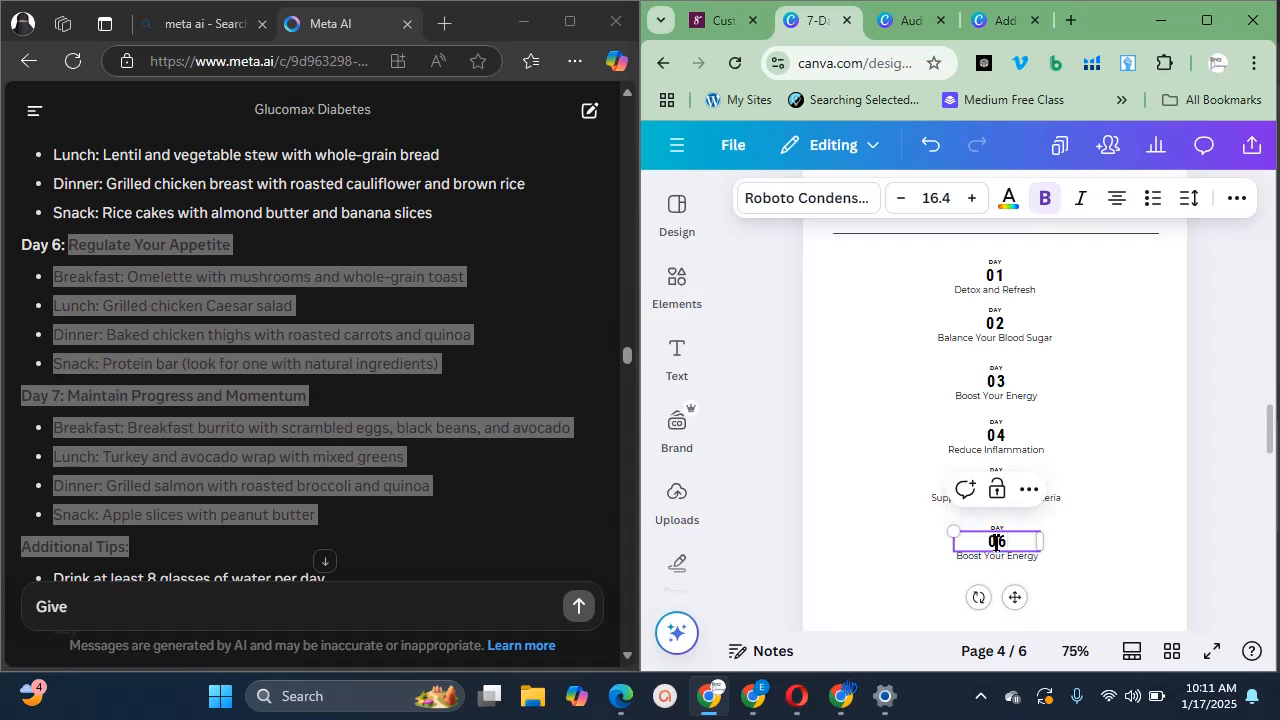
Replace the Day 06 entry's description on the Contents page with the copied title "Regulate Your Appetite"
{"action": "double_click", "coordinate": [997, 563]}
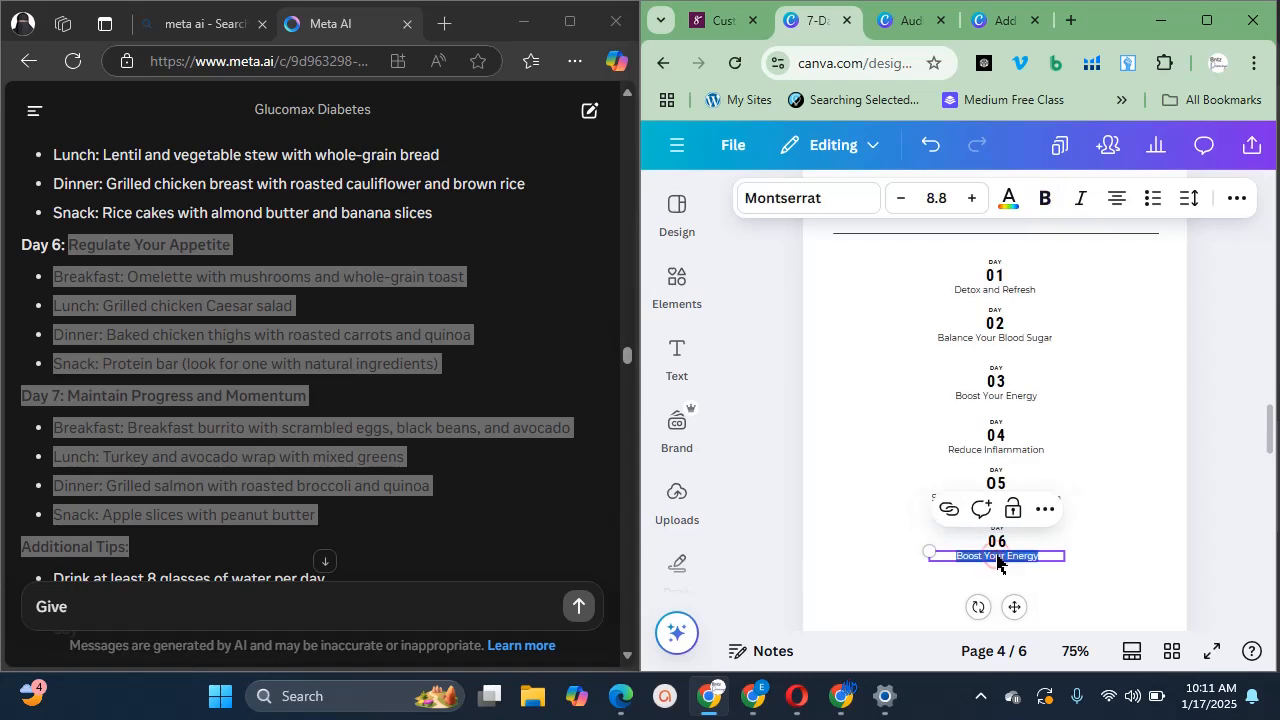
{"action": "type", "text": "Regulate Your Appetite"}
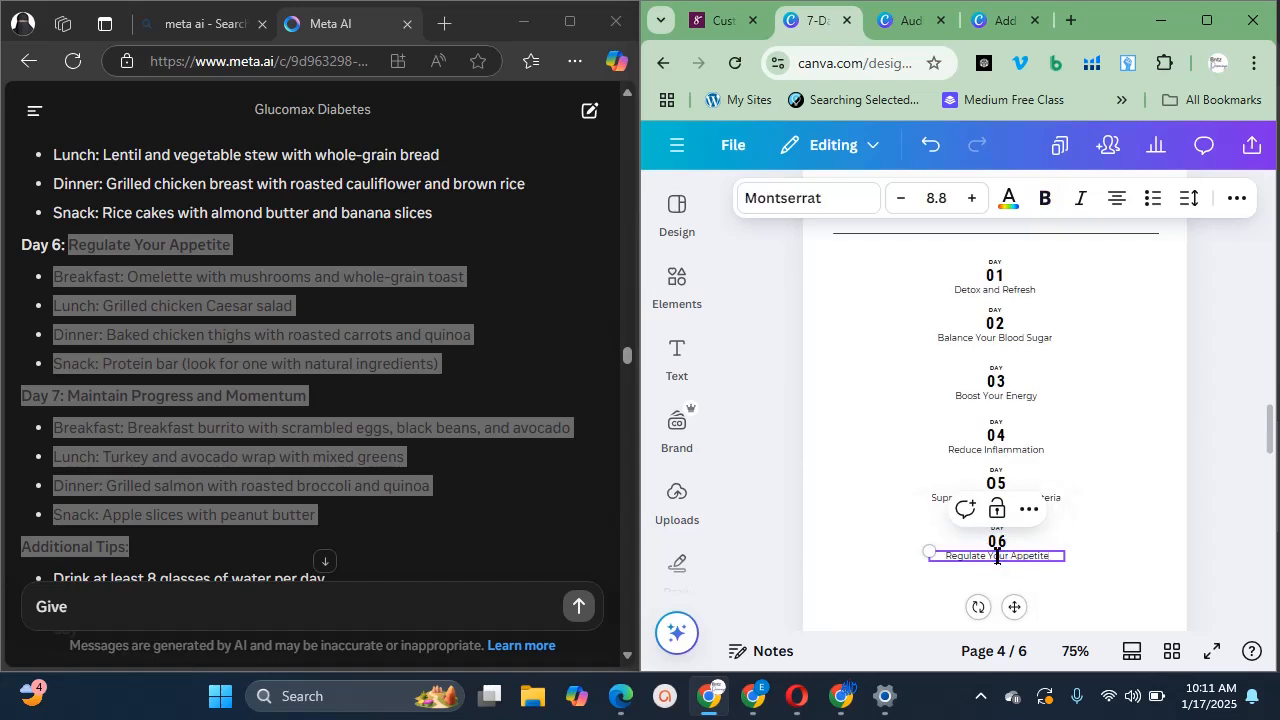
{"action": "mouse_move", "coordinate": [1272, 443]}
{"action": "left_mouse_down"}
{"action": "mouse_move", "coordinate": [1273, 481]}
{"action": "mouse_move", "coordinate": [1270, 446]}
{"action": "left_mouse_up"}
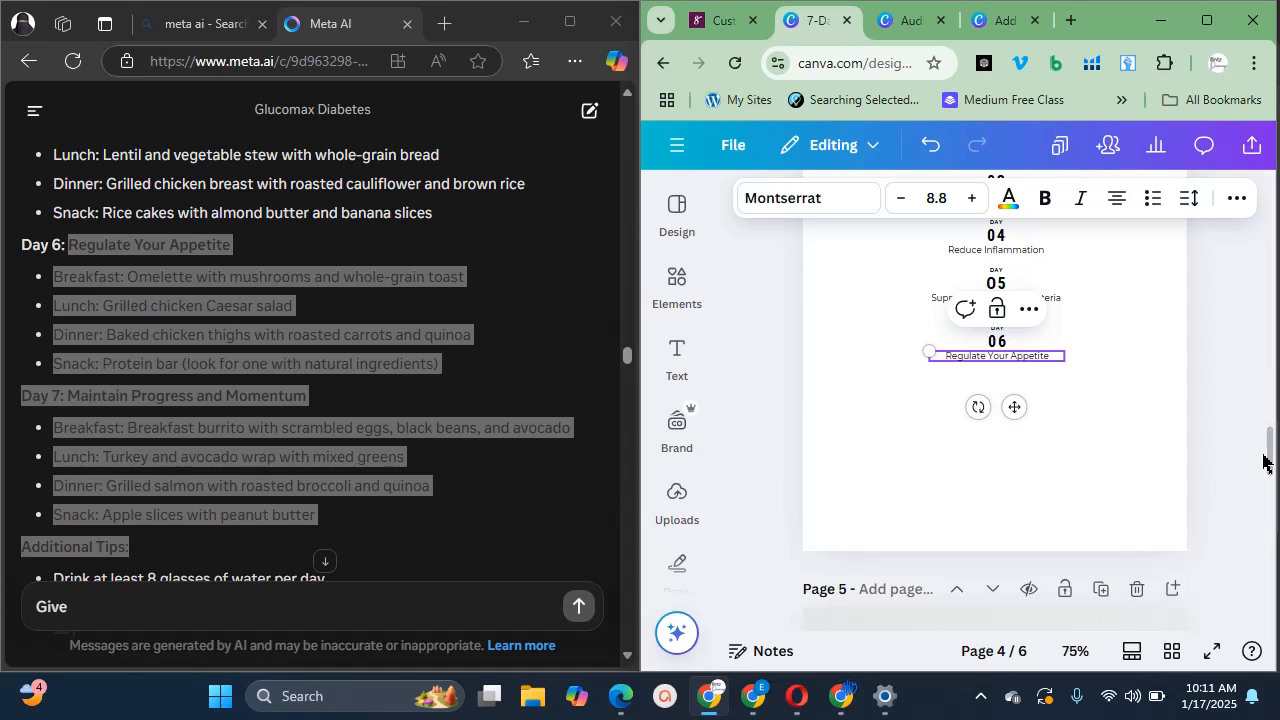
{"action": "left_click", "coordinate": [1047, 437]}
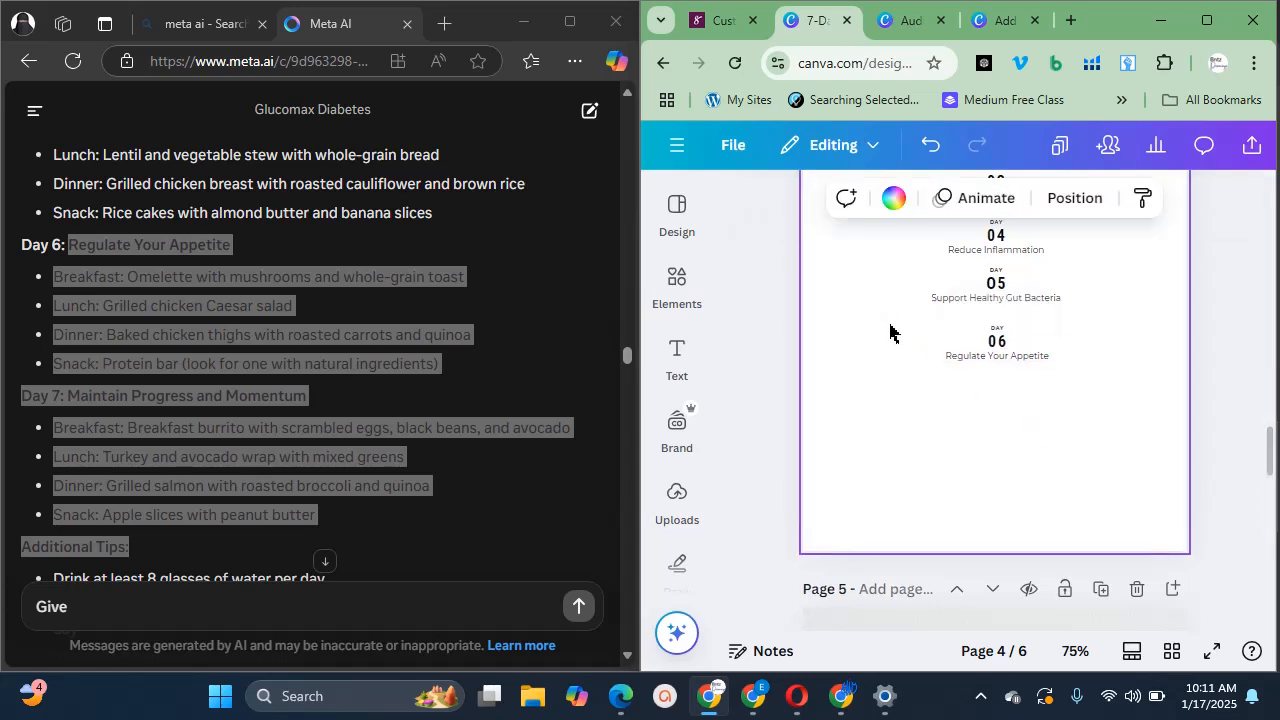
Duplicate the whole Day 06 entry, place the copy directly below it and change the copy's number to 07
{"action": "left_click_drag", "start_coordinate": [925, 333], "coordinate": [1020, 372]}
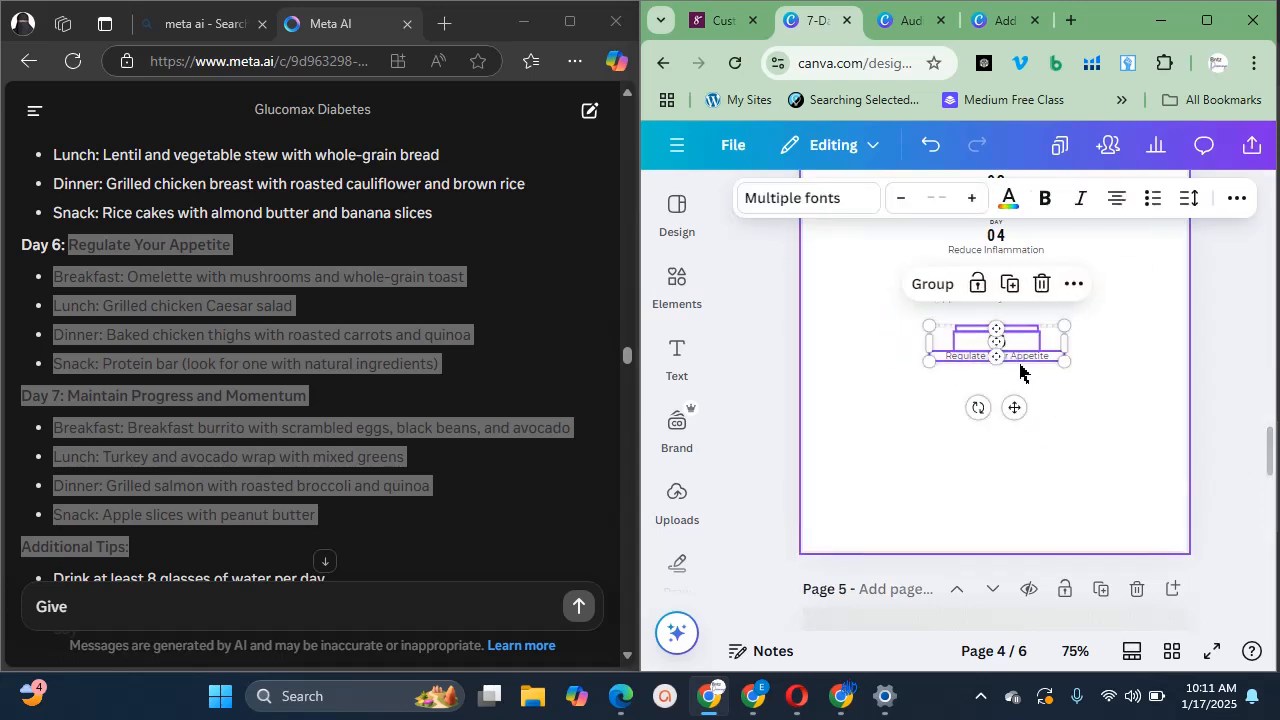
{"action": "left_click", "coordinate": [1009, 284]}
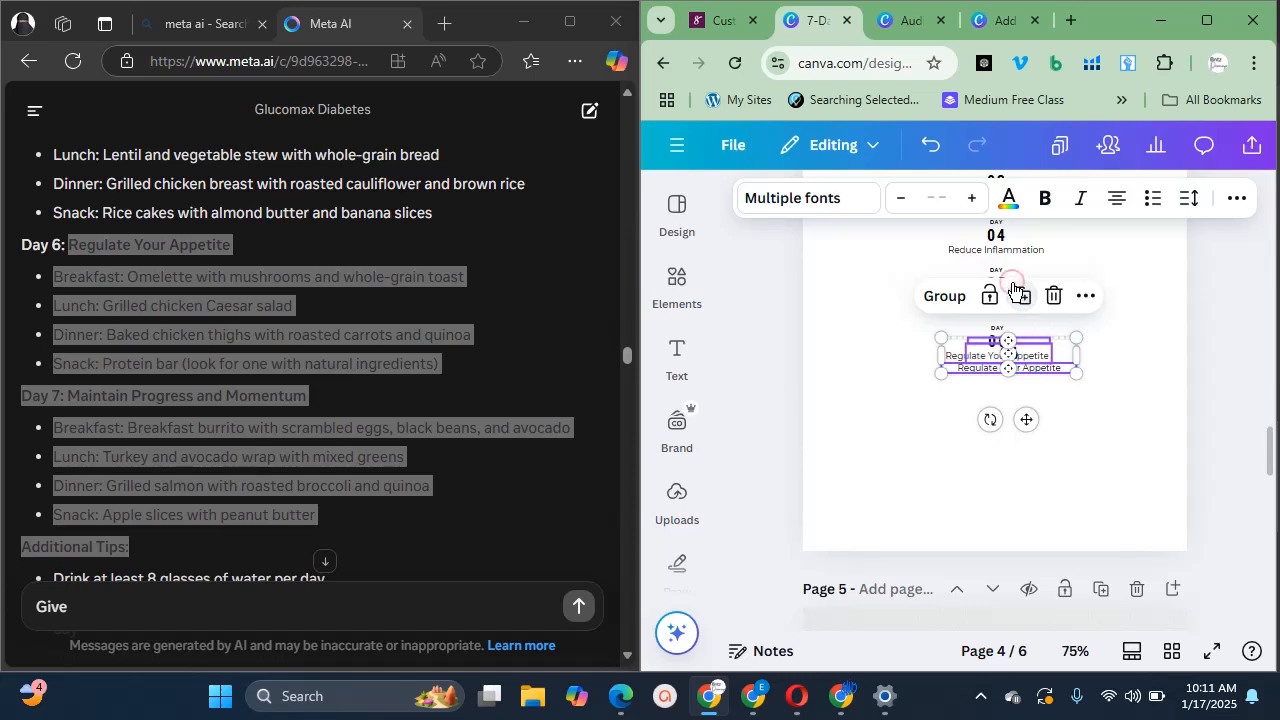
{"action": "left_click_drag", "start_coordinate": [1028, 414], "coordinate": [1020, 464]}
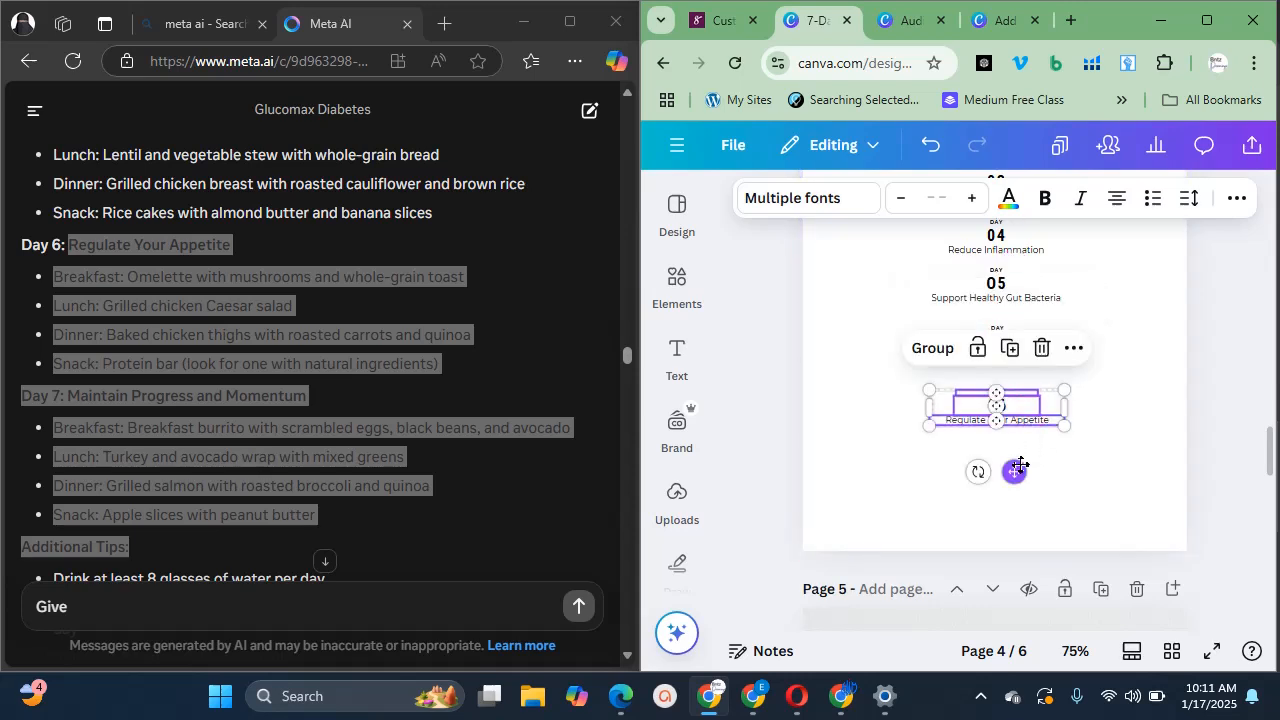
{"action": "left_click", "coordinate": [1086, 457]}
{"action": "double_click", "coordinate": [1010, 412]}
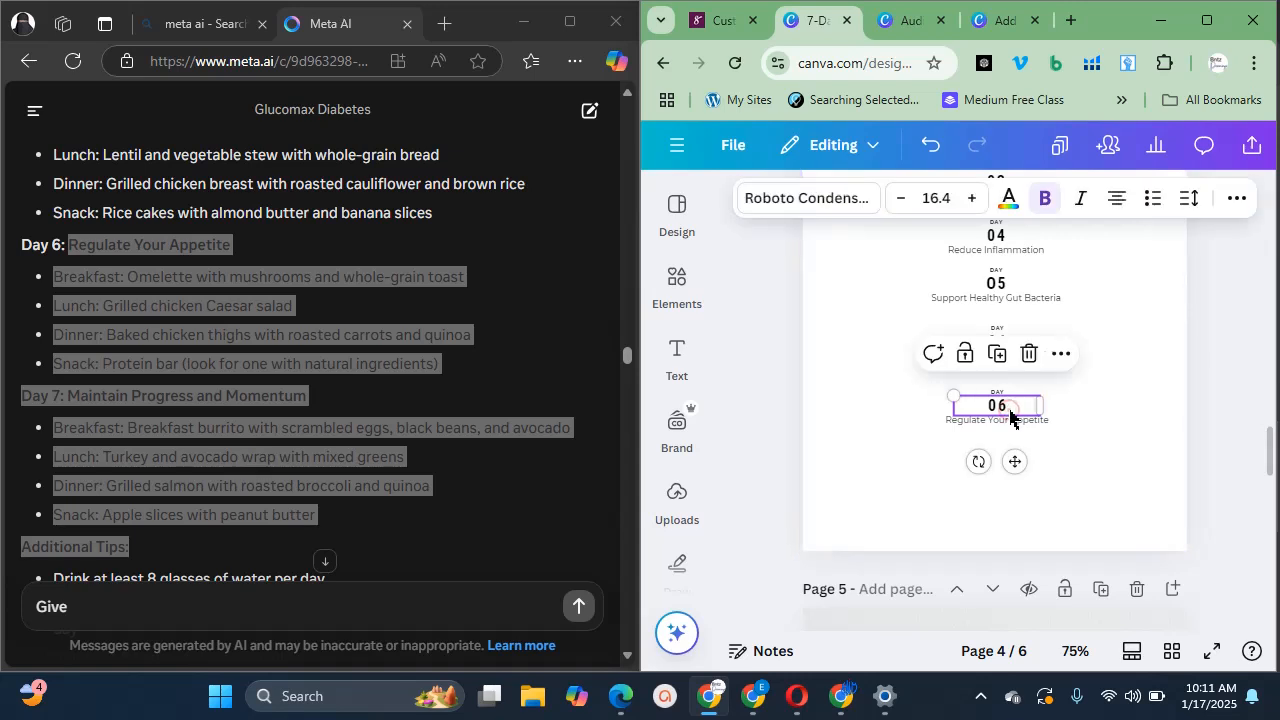
{"action": "type", "text": "0"}
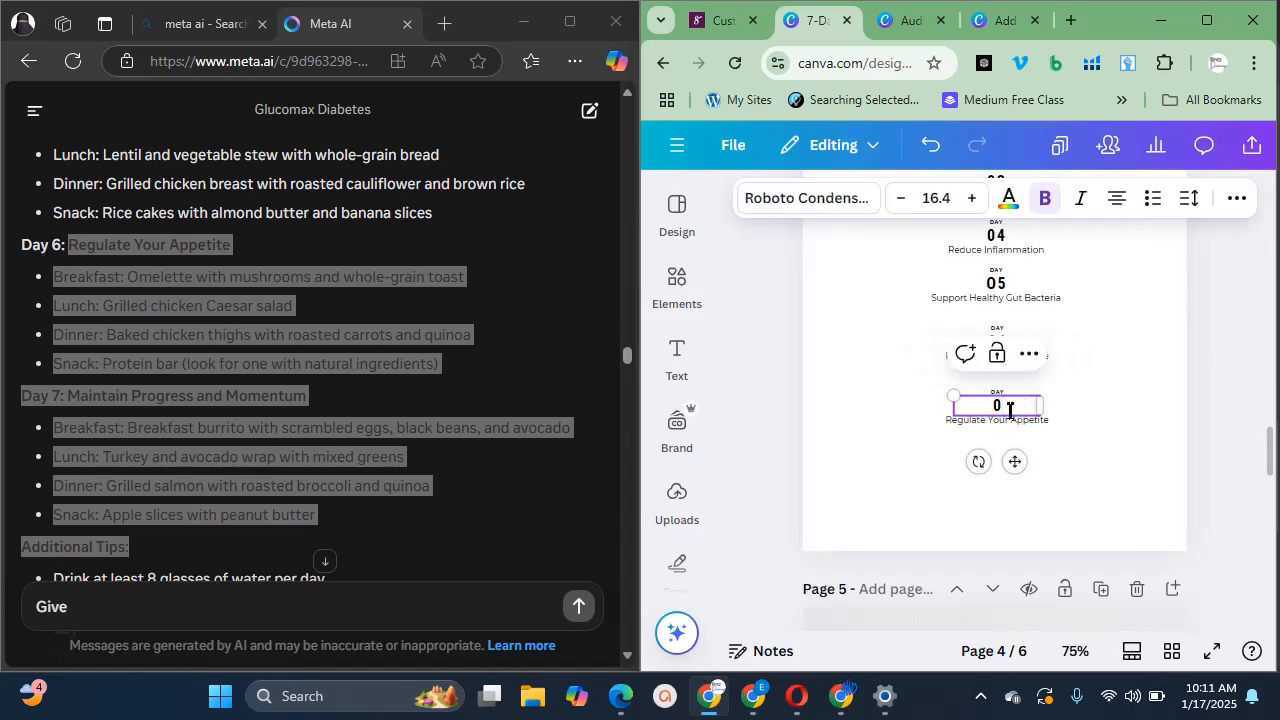
Copy the Day 7 title from the Meta AI plan and make "Maintain Progress and Momentum" the Day 07 entry's description in Canva
{"action": "left_click", "coordinate": [520, 484]}
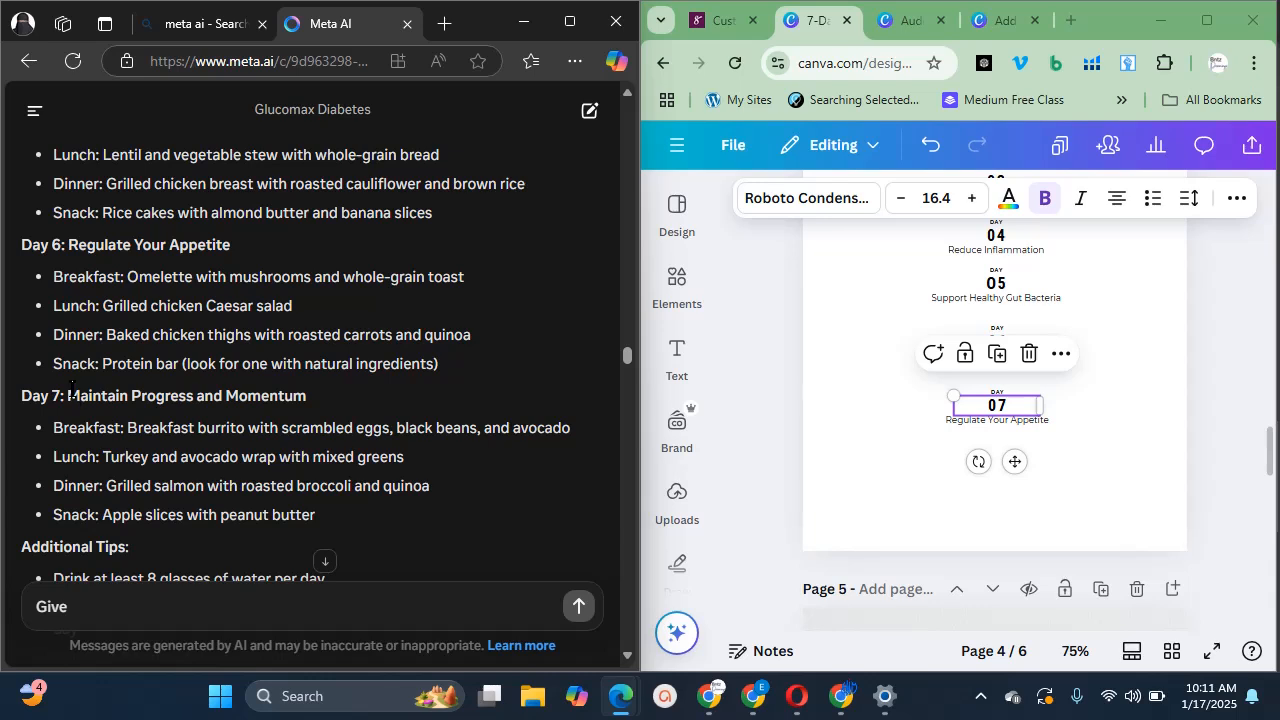
{"action": "left_click_drag", "start_coordinate": [72, 392], "coordinate": [967, 428]}
{"action": "key", "text": "ctrl+c"}
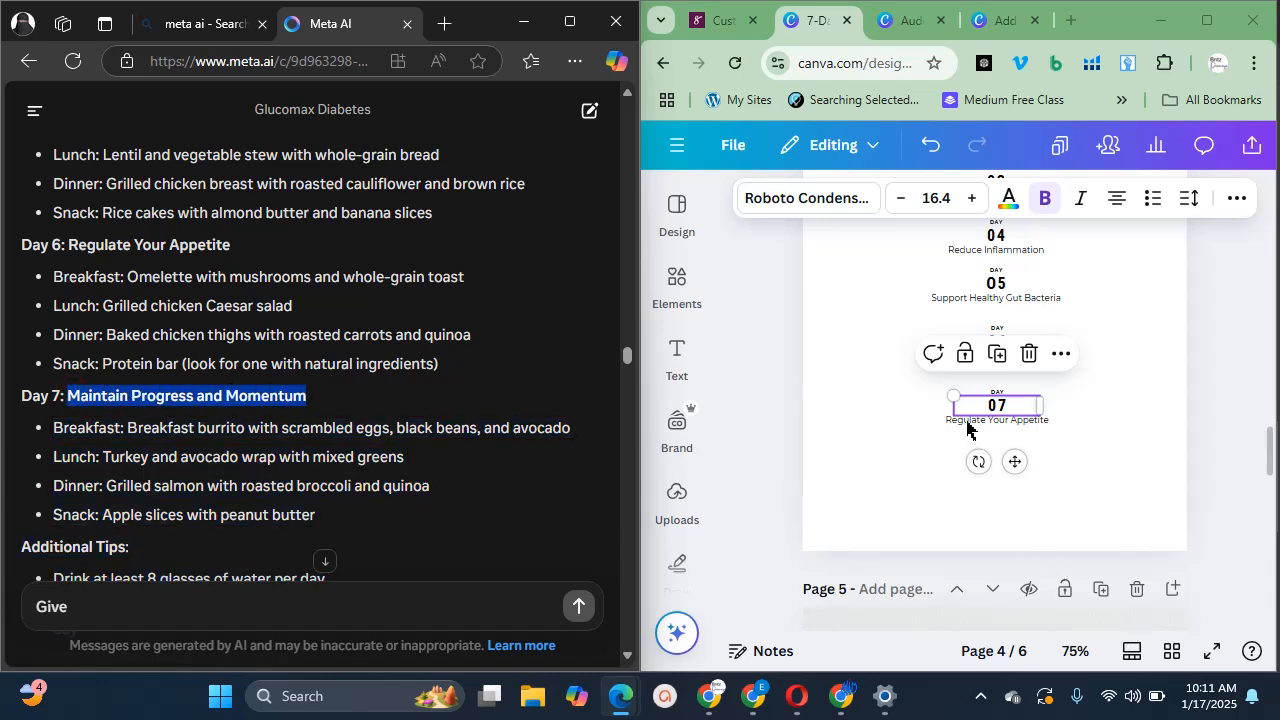
{"action": "left_click", "coordinate": [967, 419]}
{"action": "left_click", "coordinate": [967, 419]}
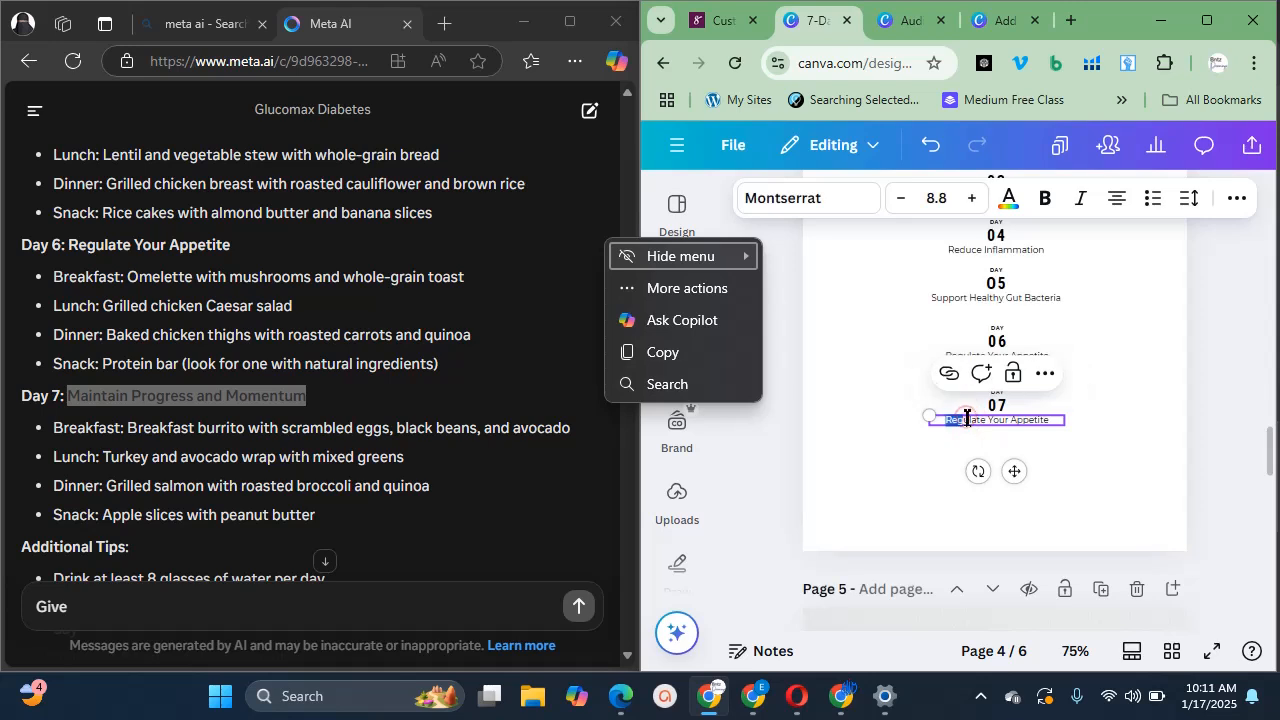
{"action": "key", "text": "ctrl+a"}
{"action": "key", "text": "ctrl+v"}
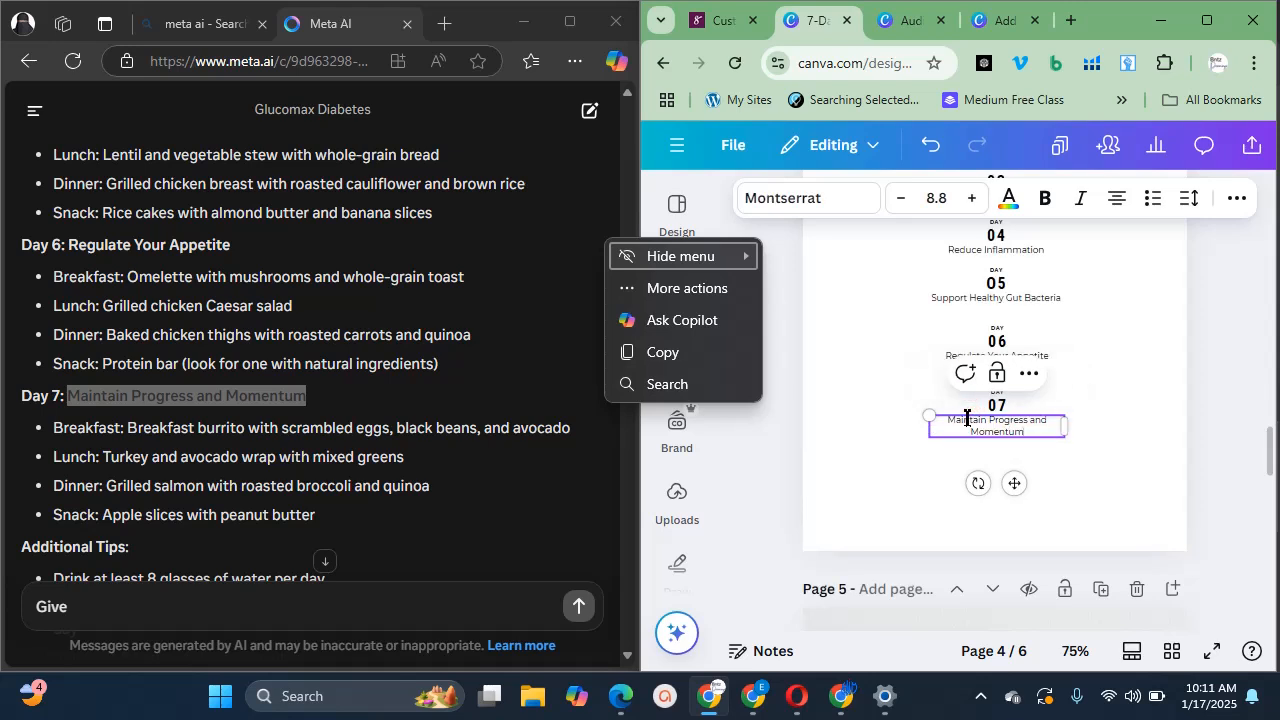
{"action": "left_click", "coordinate": [1259, 441]}
Copy the Day 01 "Detox and Refresh" entry from the Contents page onto the page 5 chapter cover and enlarge it
{"action": "scroll", "coordinate": [1272, 434], "scroll_direction": "up", "scroll_amount": 3}
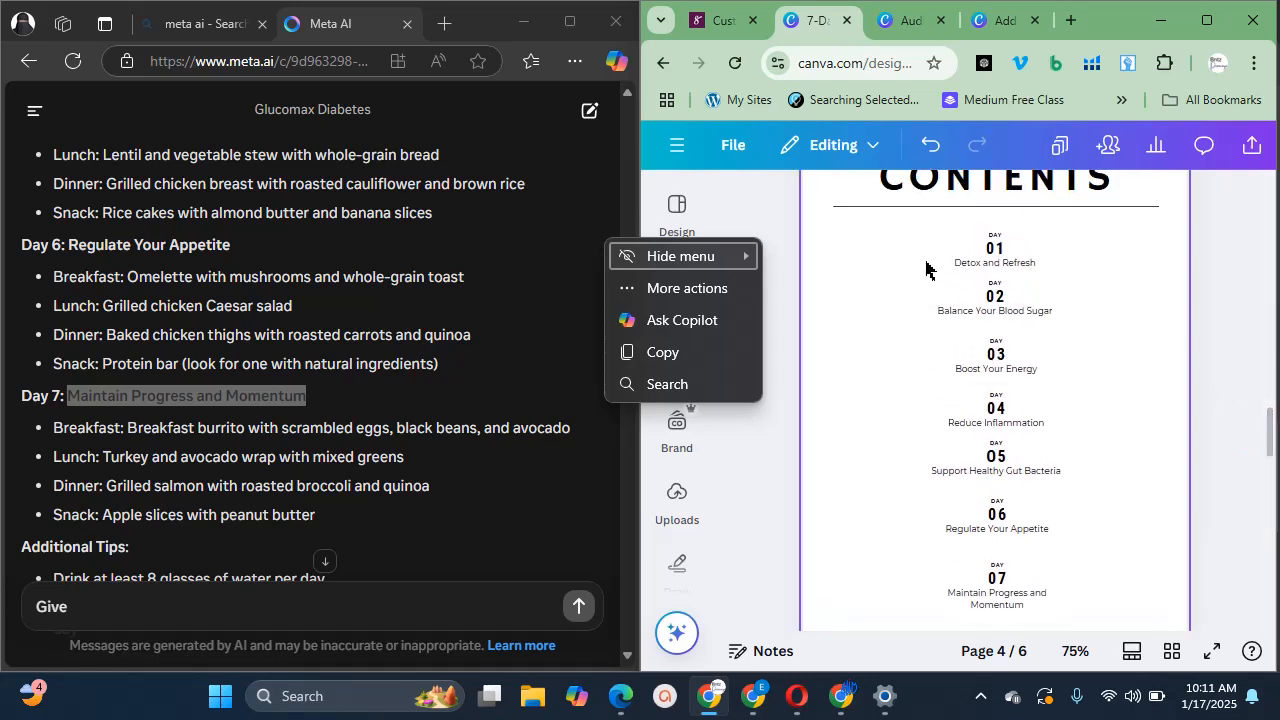
{"action": "left_click_drag", "start_coordinate": [922, 228], "coordinate": [1057, 283]}
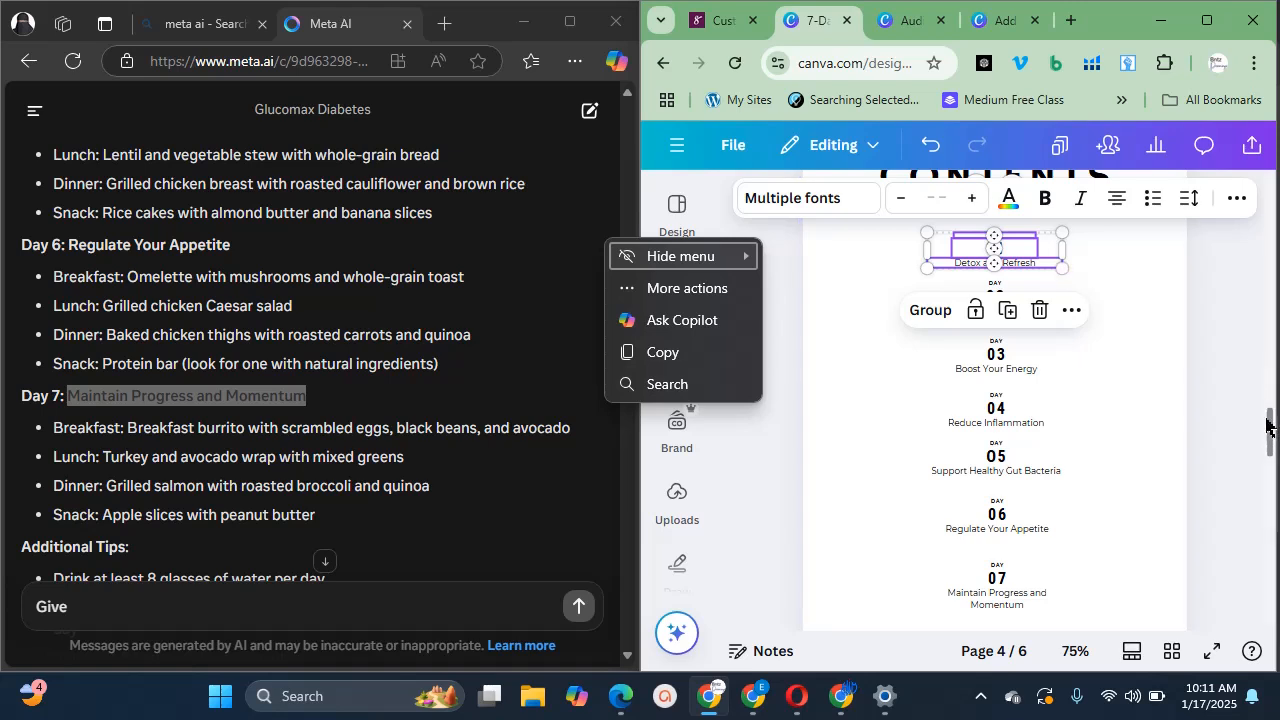
{"action": "left_click_drag", "start_coordinate": [1268, 435], "coordinate": [1272, 495]}
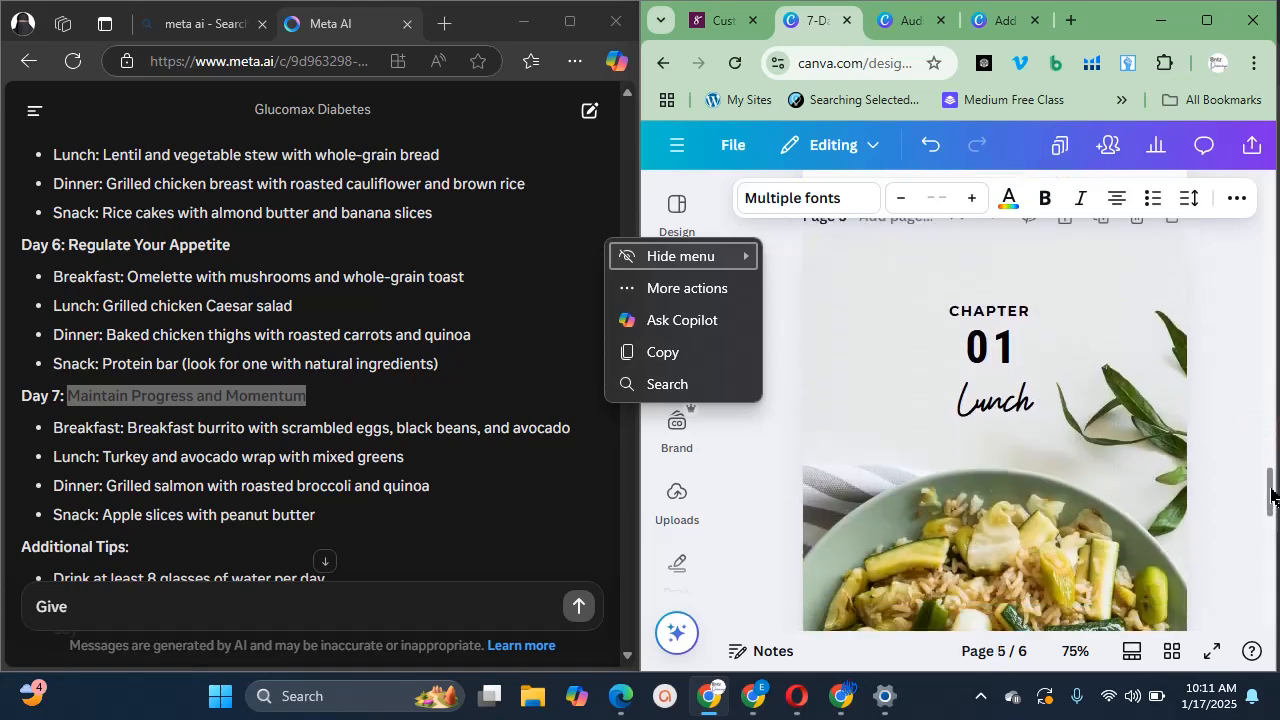
{"action": "left_click_drag", "start_coordinate": [952, 281], "coordinate": [1017, 423]}
{"action": "key", "text": "ctrl+v"}
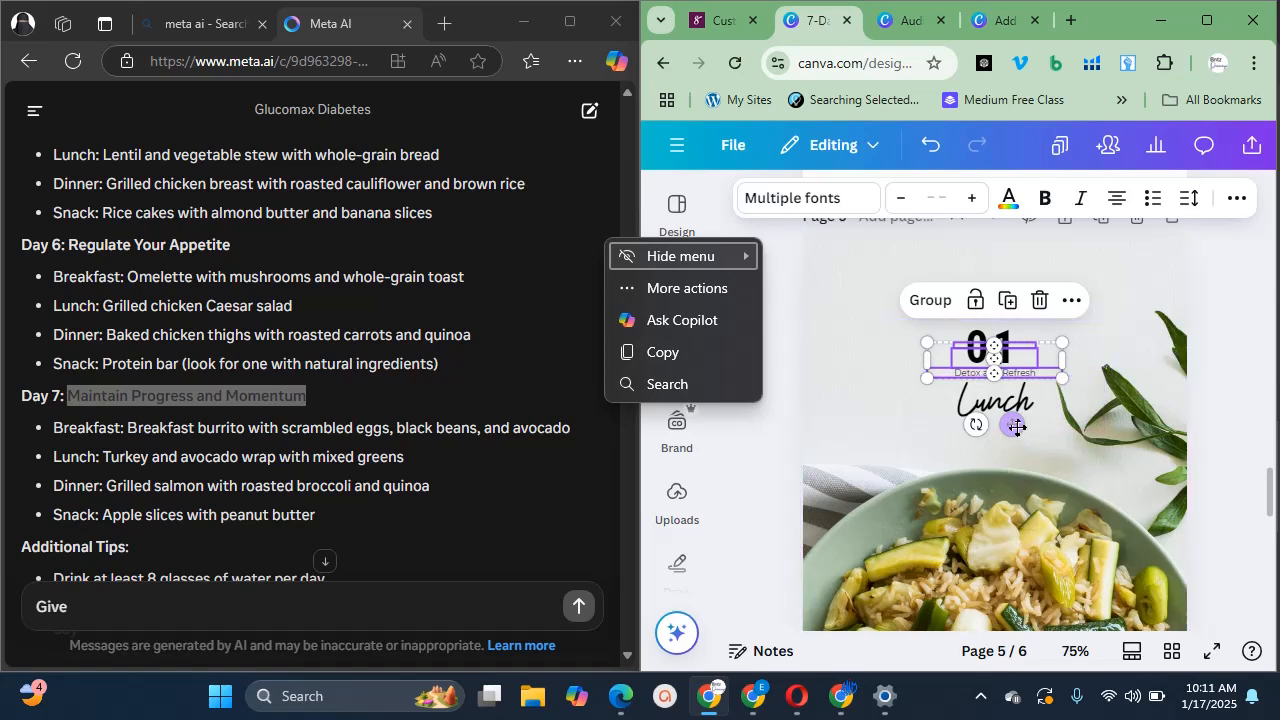
{"action": "left_click_drag", "start_coordinate": [1088, 410], "coordinate": [1187, 526]}
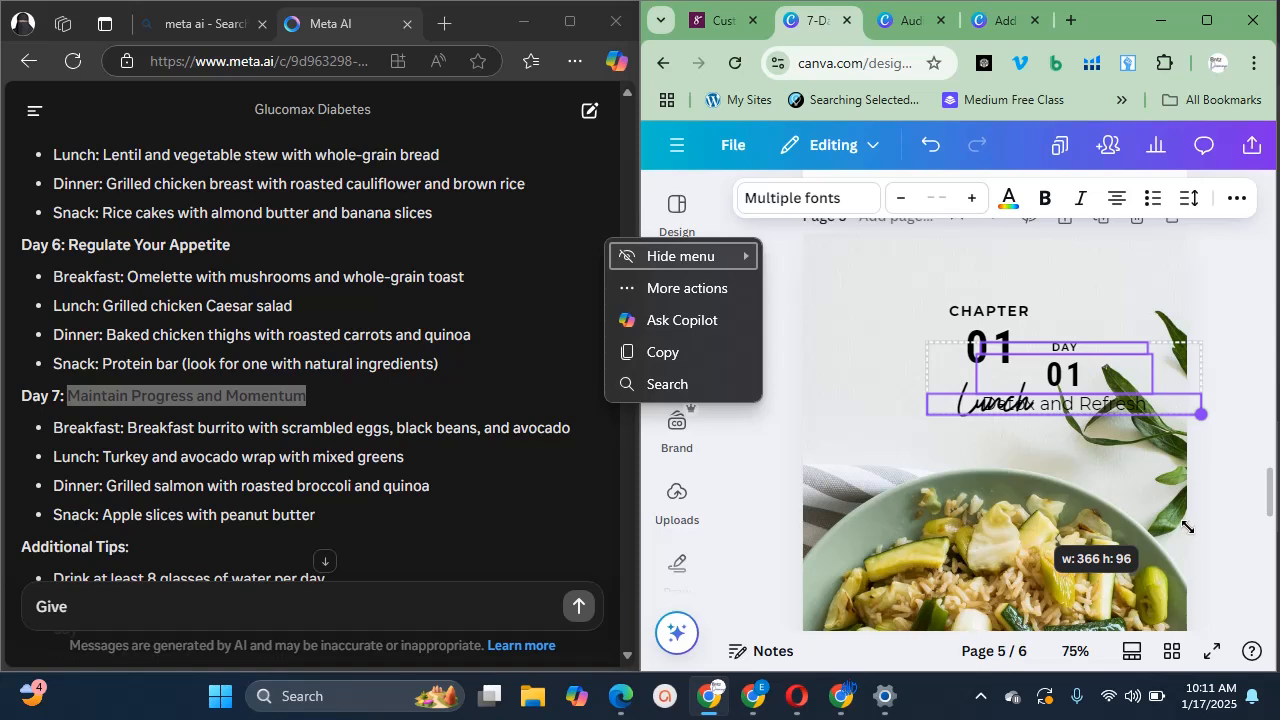
Delete the template's "CHAPTER", "01" and "Lunch" texts from page 5, keeping the pasted Day 01 heading
{"action": "left_click_drag", "start_coordinate": [995, 330], "coordinate": [1000, 336]}
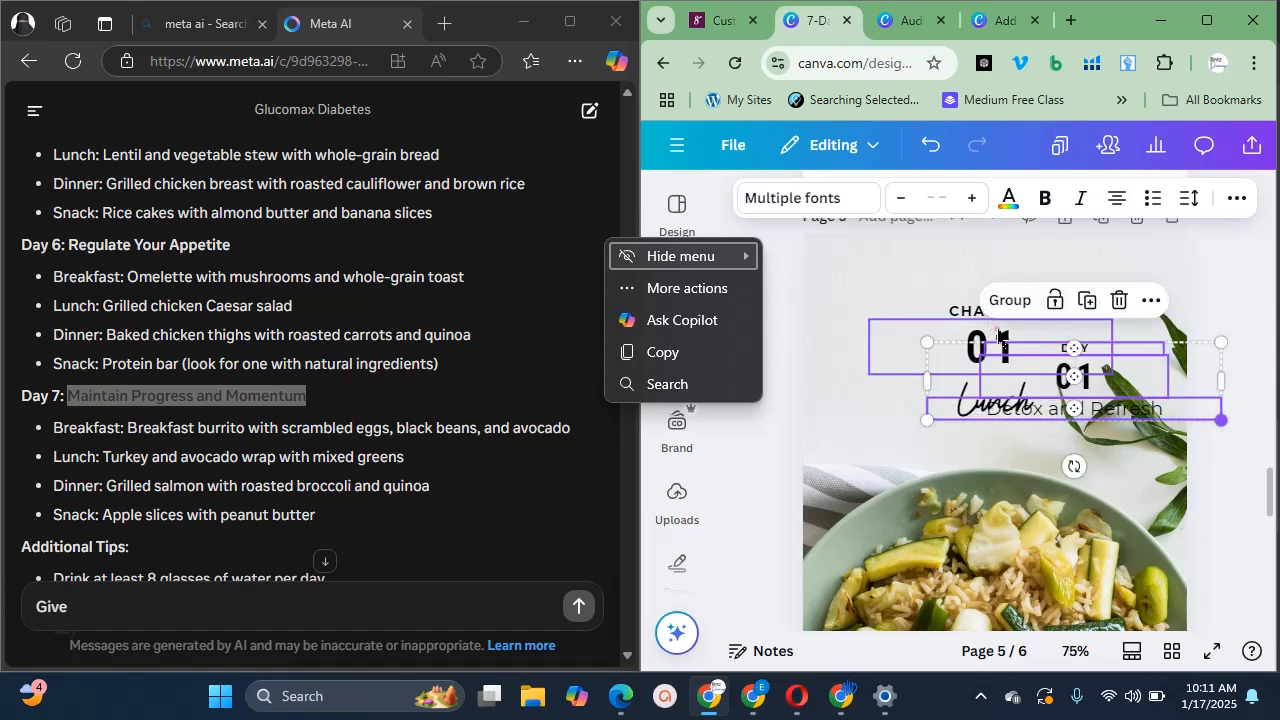
{"action": "left_click", "coordinate": [998, 336]}
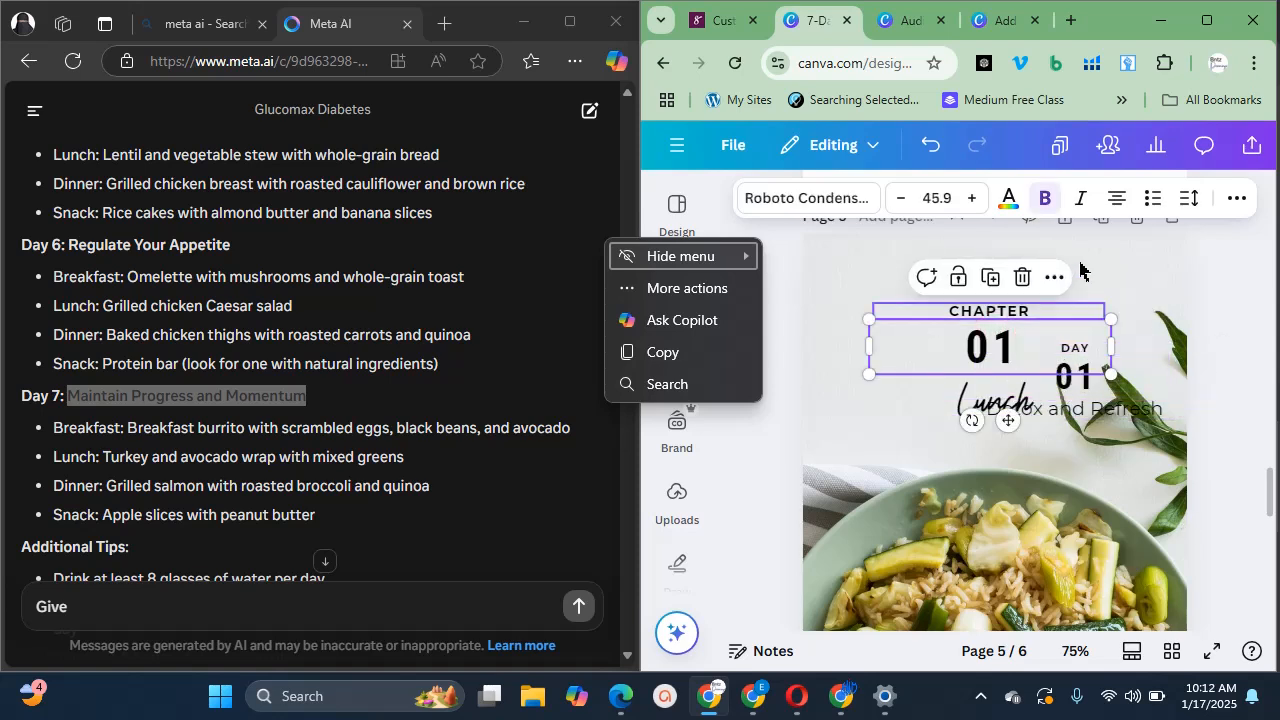
{"action": "left_click", "coordinate": [1080, 274]}
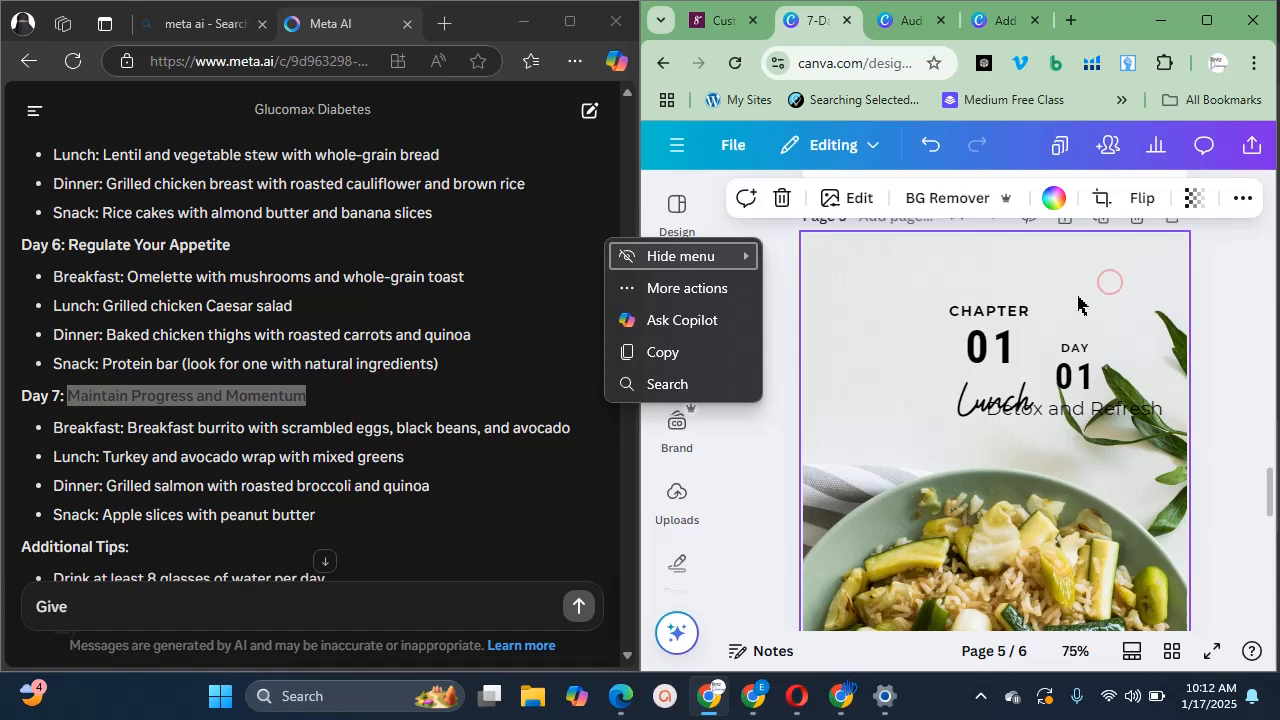
{"action": "left_click", "coordinate": [993, 365]}
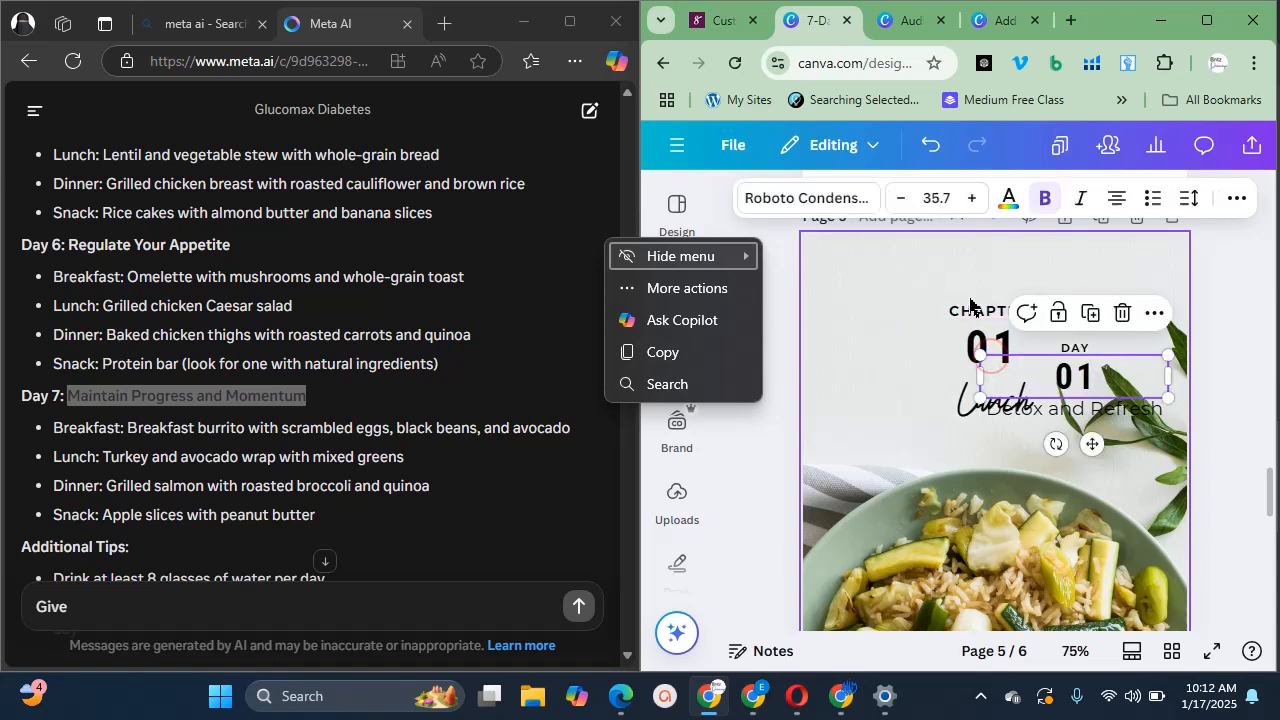
{"action": "left_click", "coordinate": [975, 318]}
{"action": "key", "text": "Delete"}
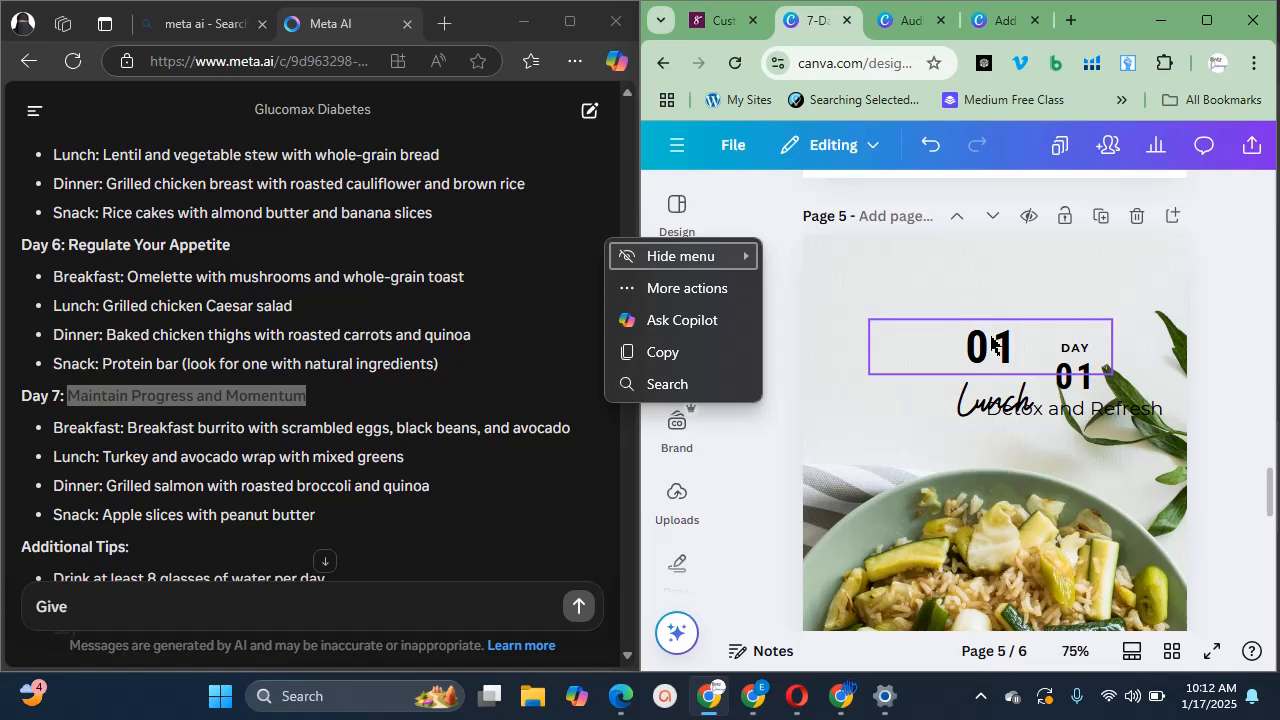
{"action": "left_click", "coordinate": [993, 345]}
{"action": "key", "text": "Delete"}
{"action": "left_click", "coordinate": [980, 407]}
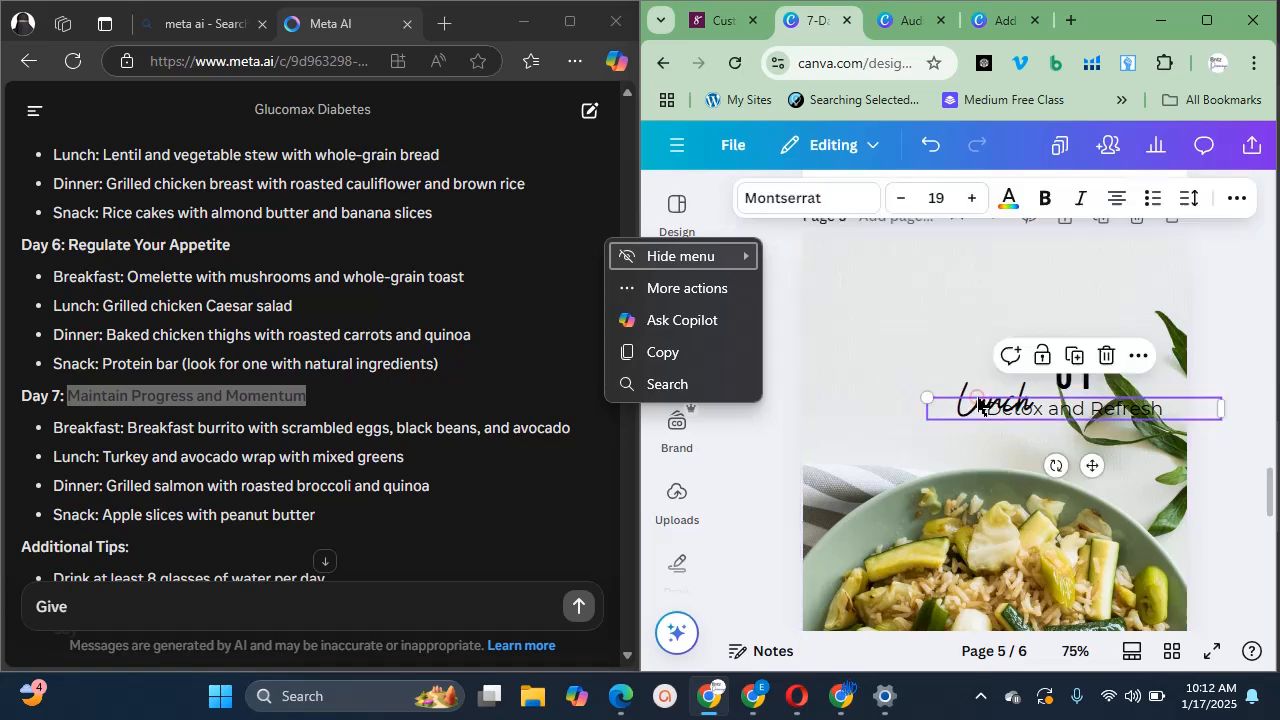
{"action": "left_click", "coordinate": [965, 392]}
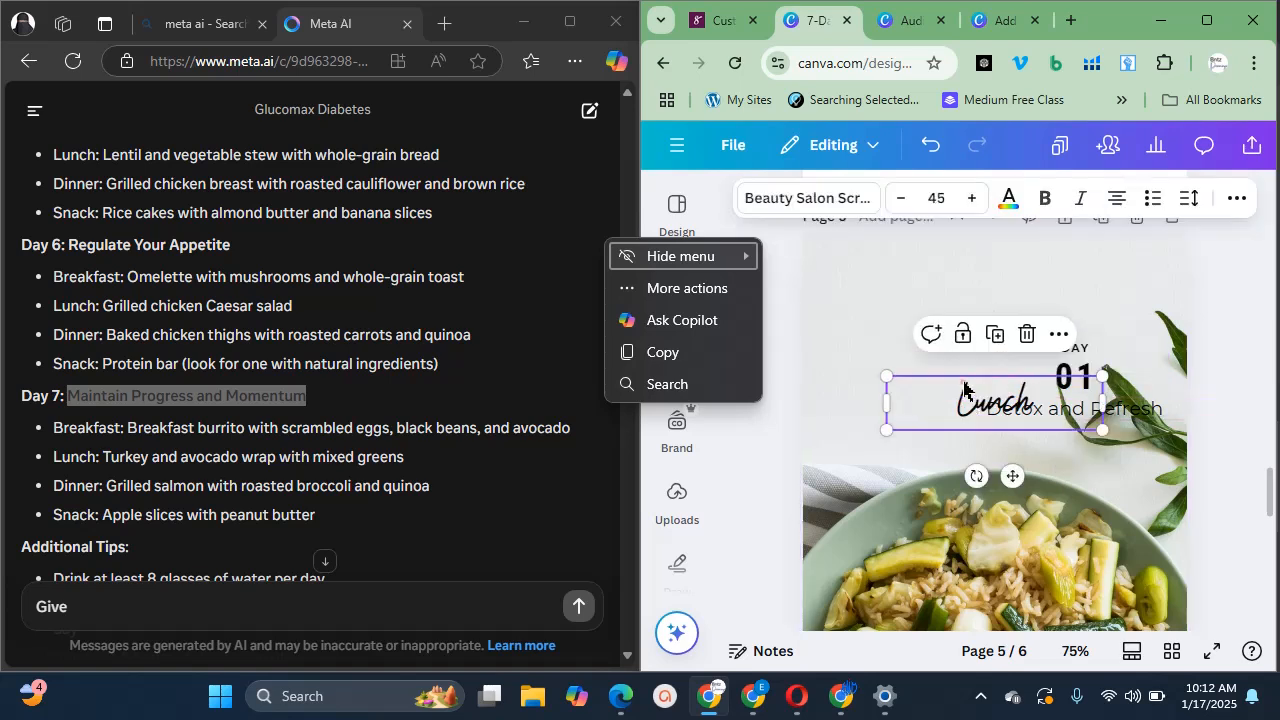
{"action": "key", "text": "Delete"}
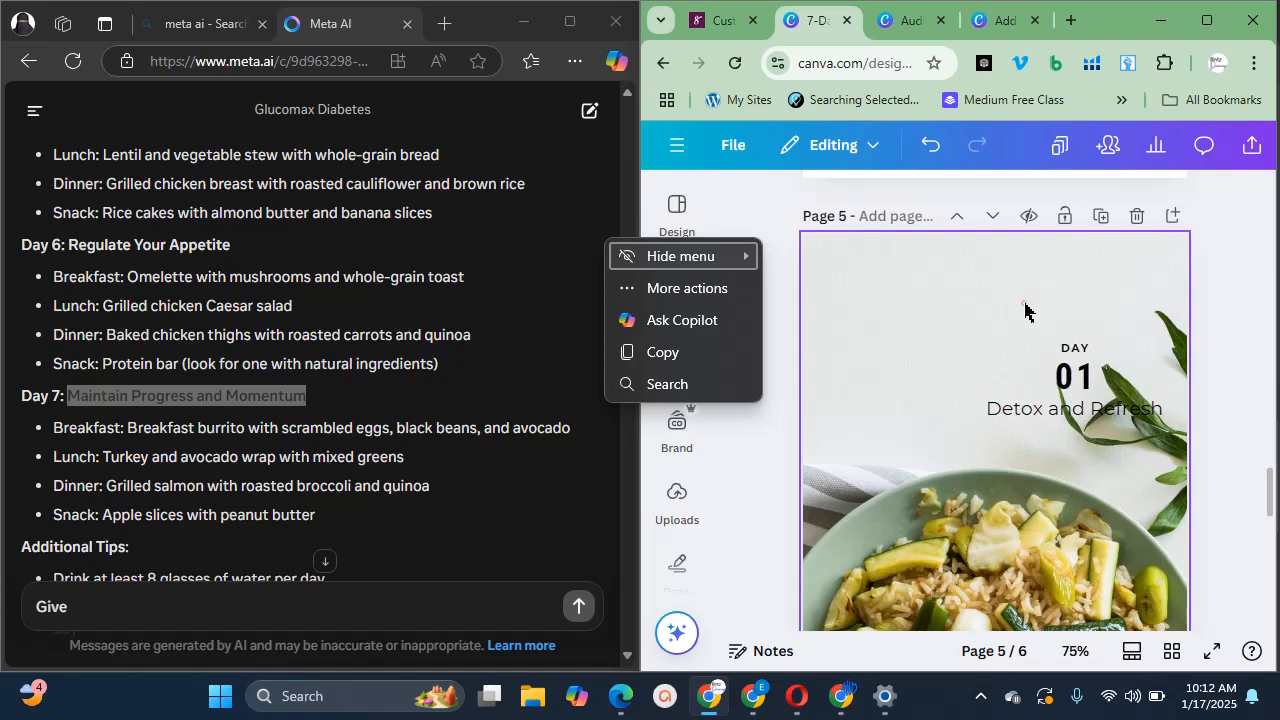
Enlarge the Day 01 "Detox and Refresh" heading further and center it above the food photo on page 5
{"action": "left_click_drag", "start_coordinate": [1023, 305], "coordinate": [993, 325]}
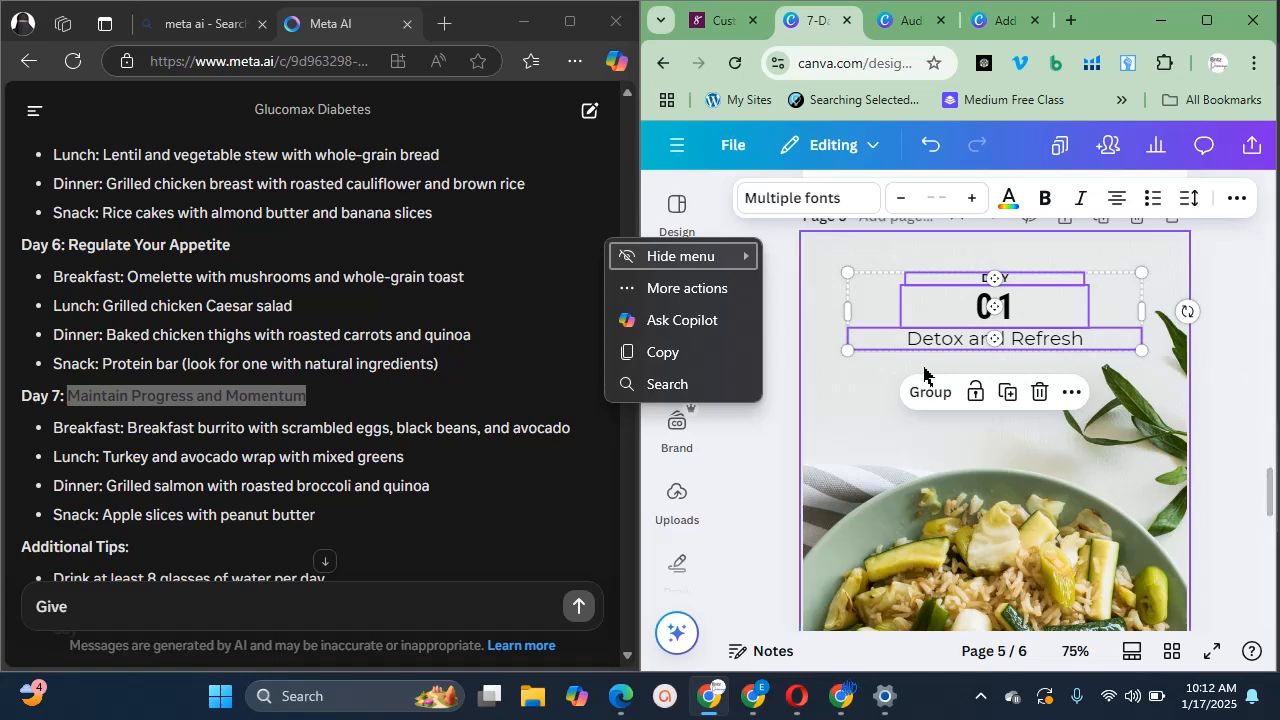
{"action": "left_click_drag", "start_coordinate": [847, 350], "coordinate": [808, 423]}
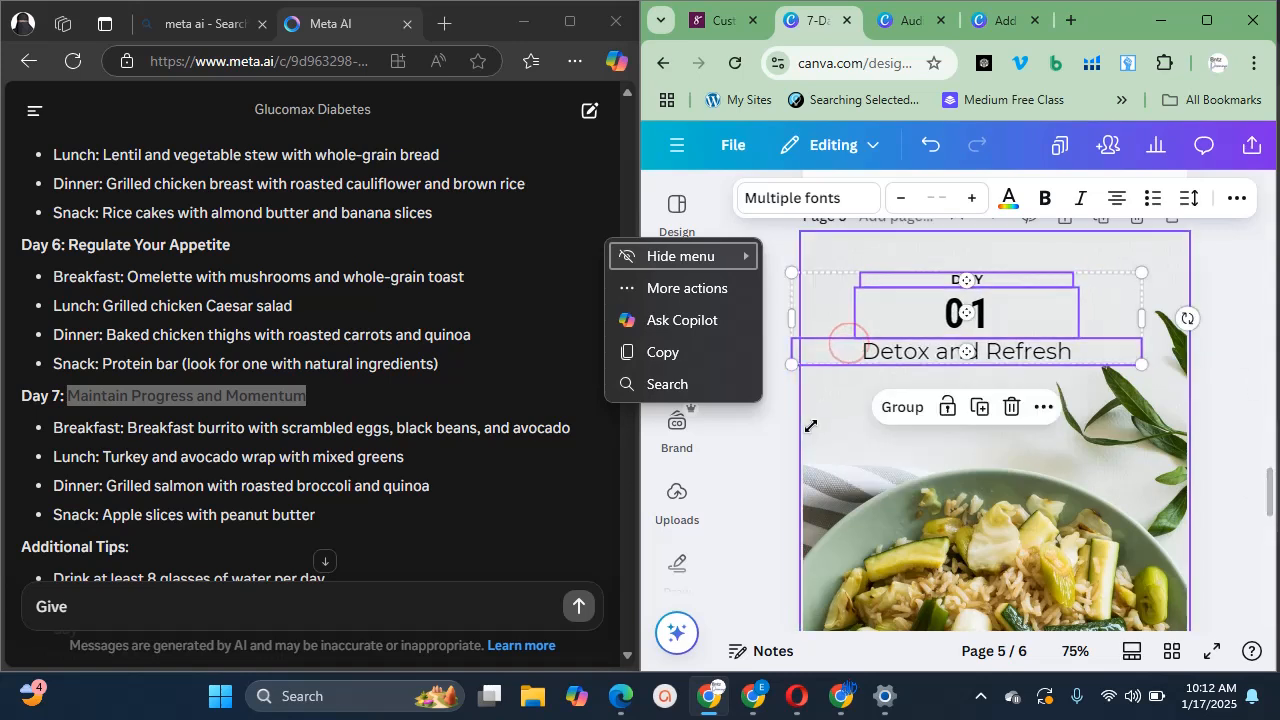
{"action": "left_click", "coordinate": [808, 423]}
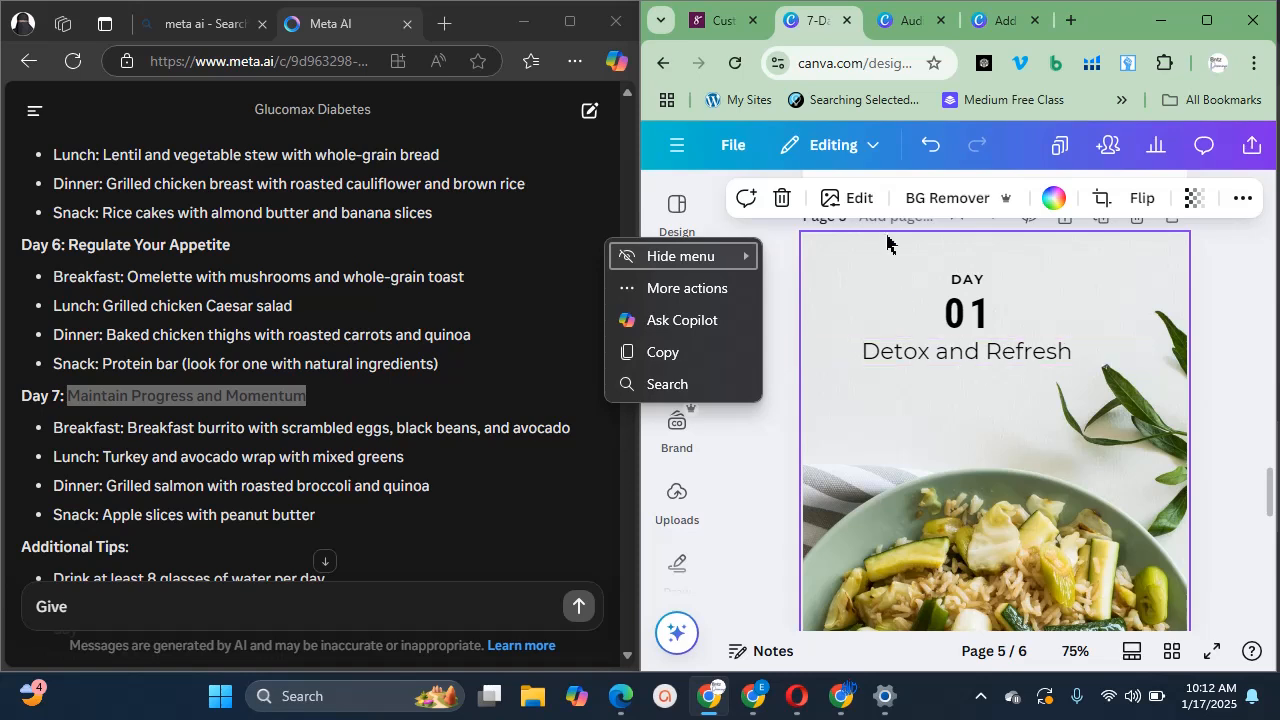
{"action": "left_click", "coordinate": [888, 226]}
{"action": "left_click_drag", "start_coordinate": [897, 273], "coordinate": [984, 384]}
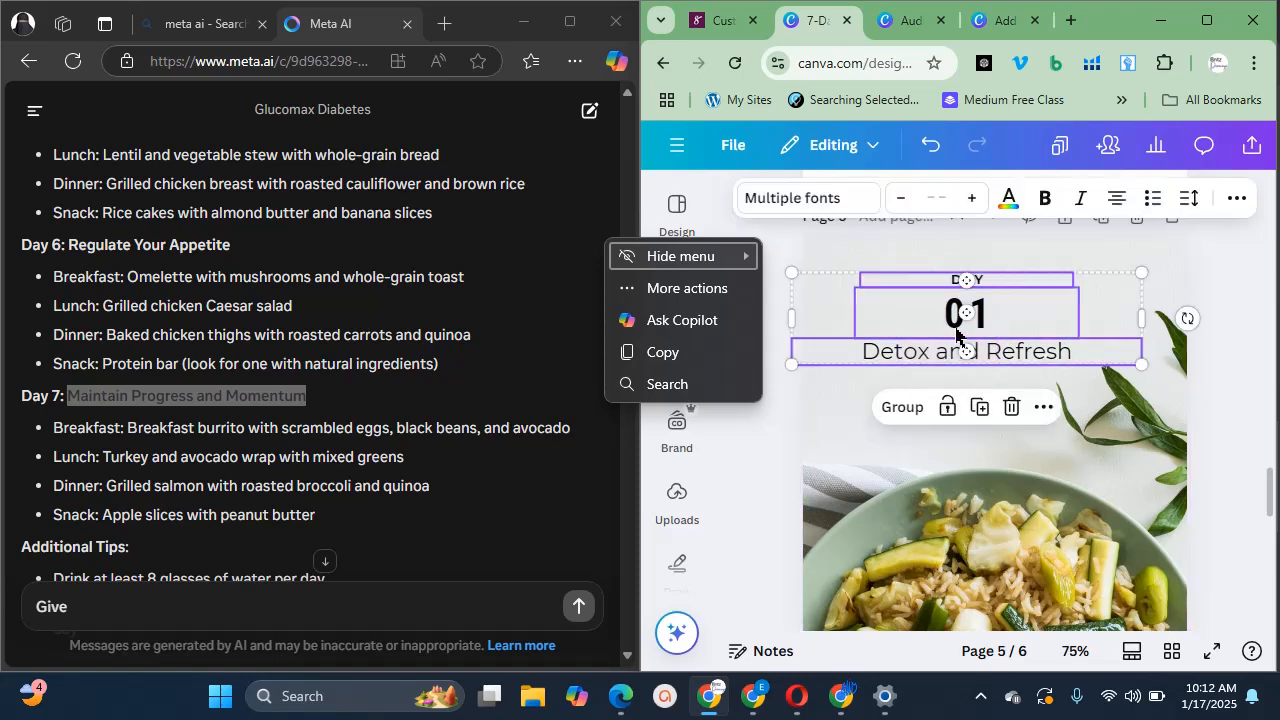
{"action": "left_click_drag", "start_coordinate": [958, 340], "coordinate": [984, 330]}
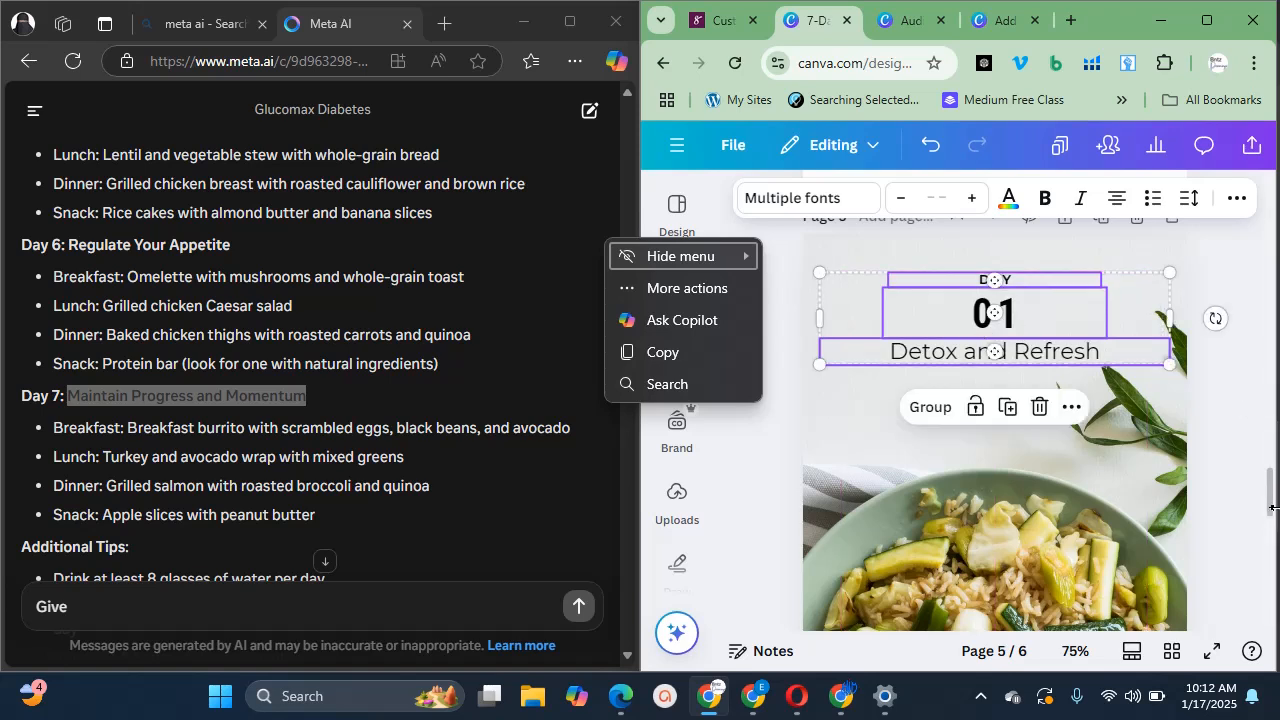
Bring up the page 6 recipe page in Canva and the Day 1 meals of the Meta AI plan
{"action": "left_click_drag", "start_coordinate": [1272, 492], "coordinate": [1274, 570]}
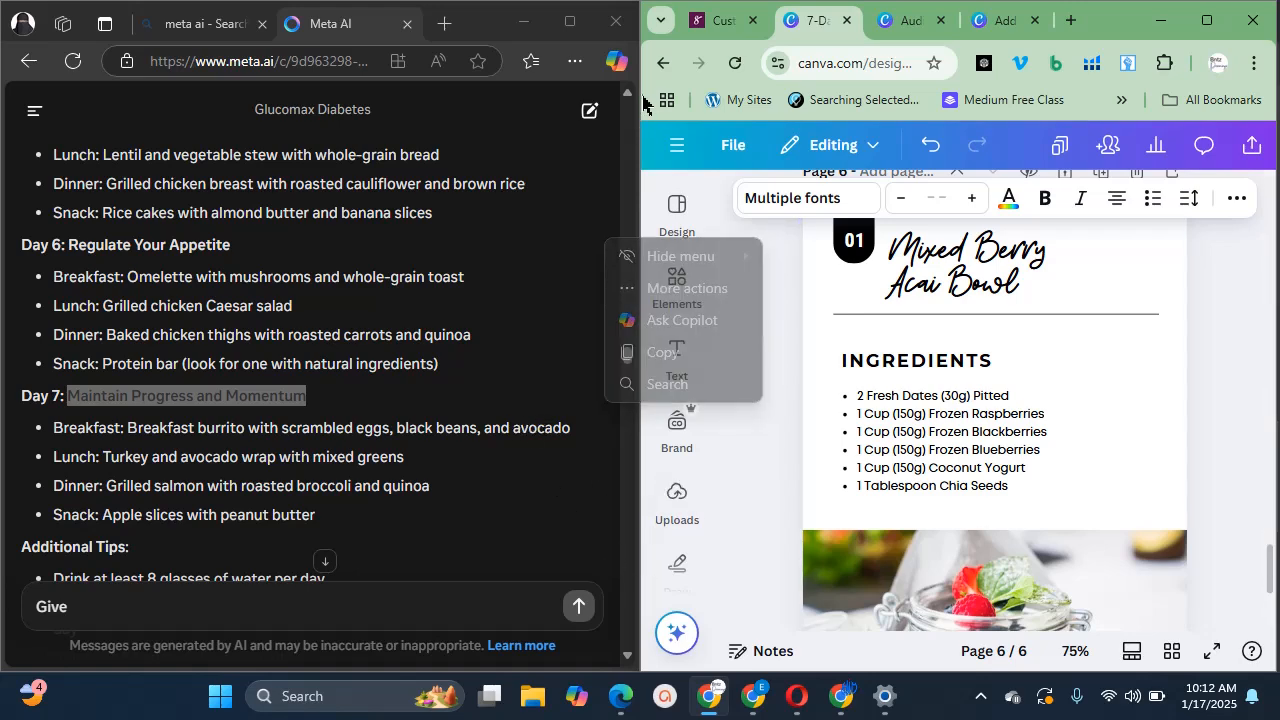
{"action": "scroll", "coordinate": [627, 100], "scroll_direction": "up", "scroll_amount": 15}
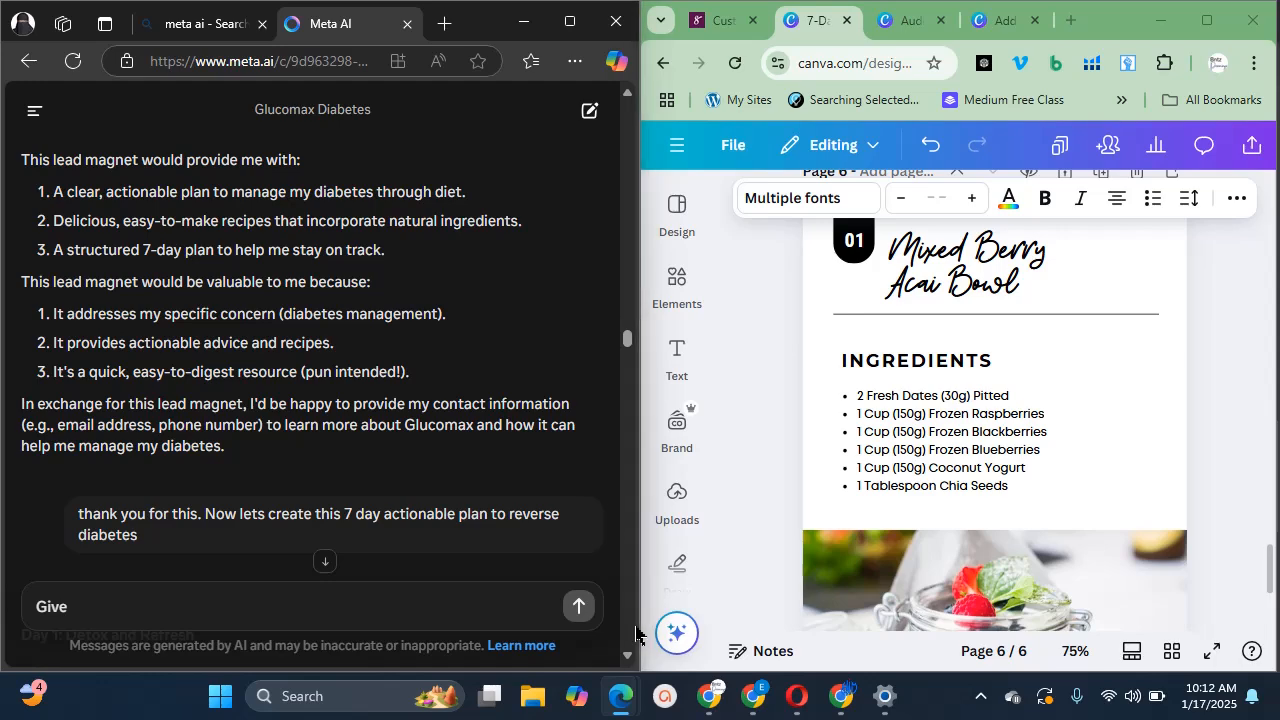
{"action": "scroll", "coordinate": [628, 656], "scroll_direction": "down", "scroll_amount": 8}
{"action": "scroll", "coordinate": [628, 656], "scroll_direction": "down", "scroll_amount": 3}
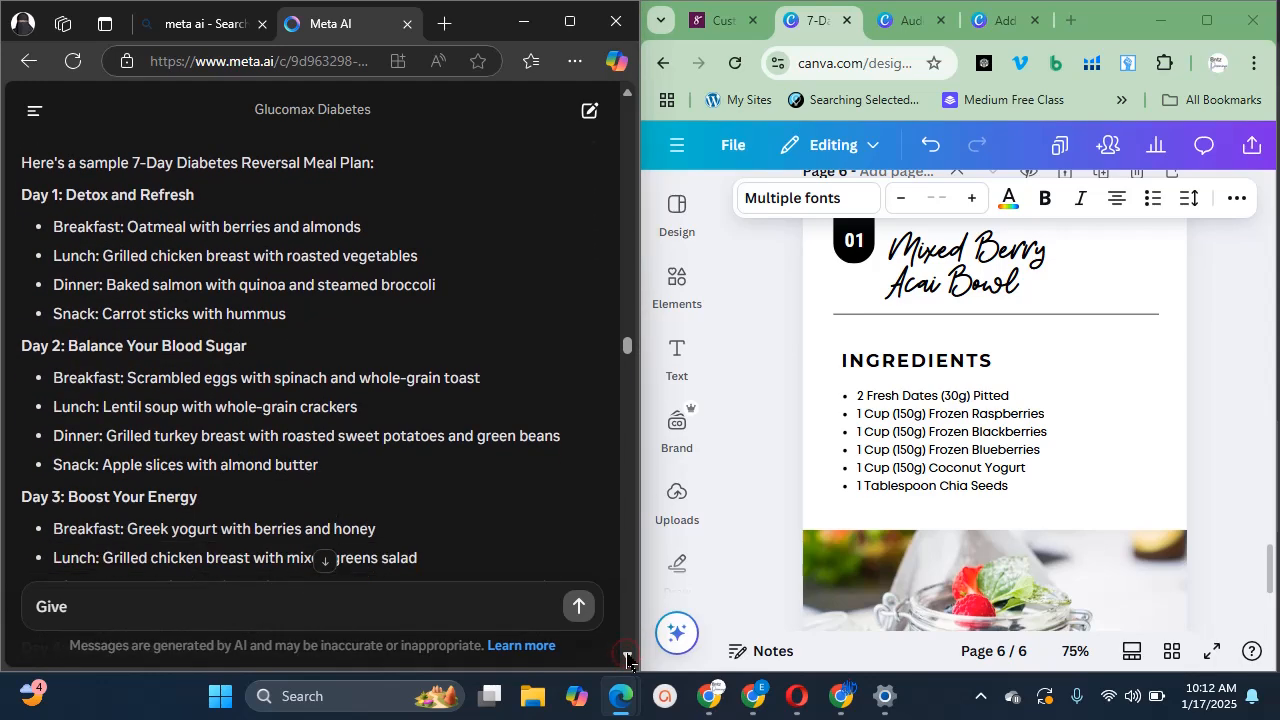
{"action": "left_click", "coordinate": [677, 428]}
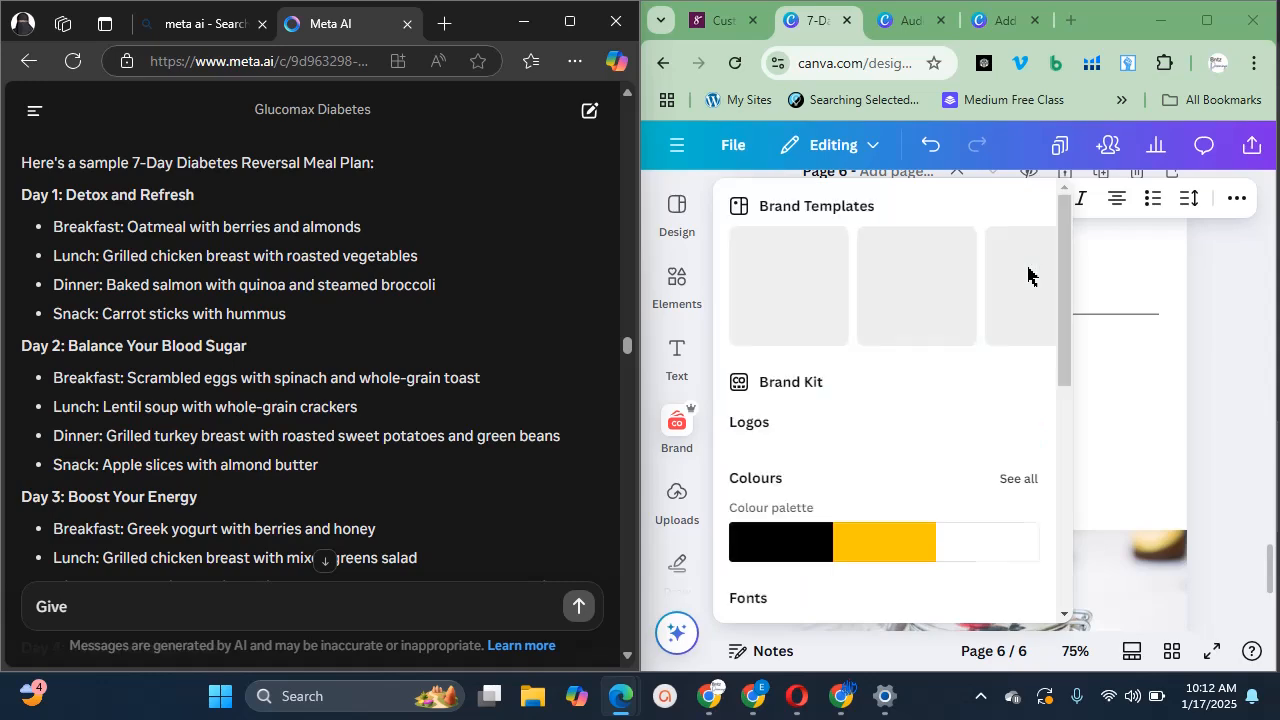
{"action": "left_click", "coordinate": [1236, 280]}
{"action": "left_click", "coordinate": [1240, 272]}
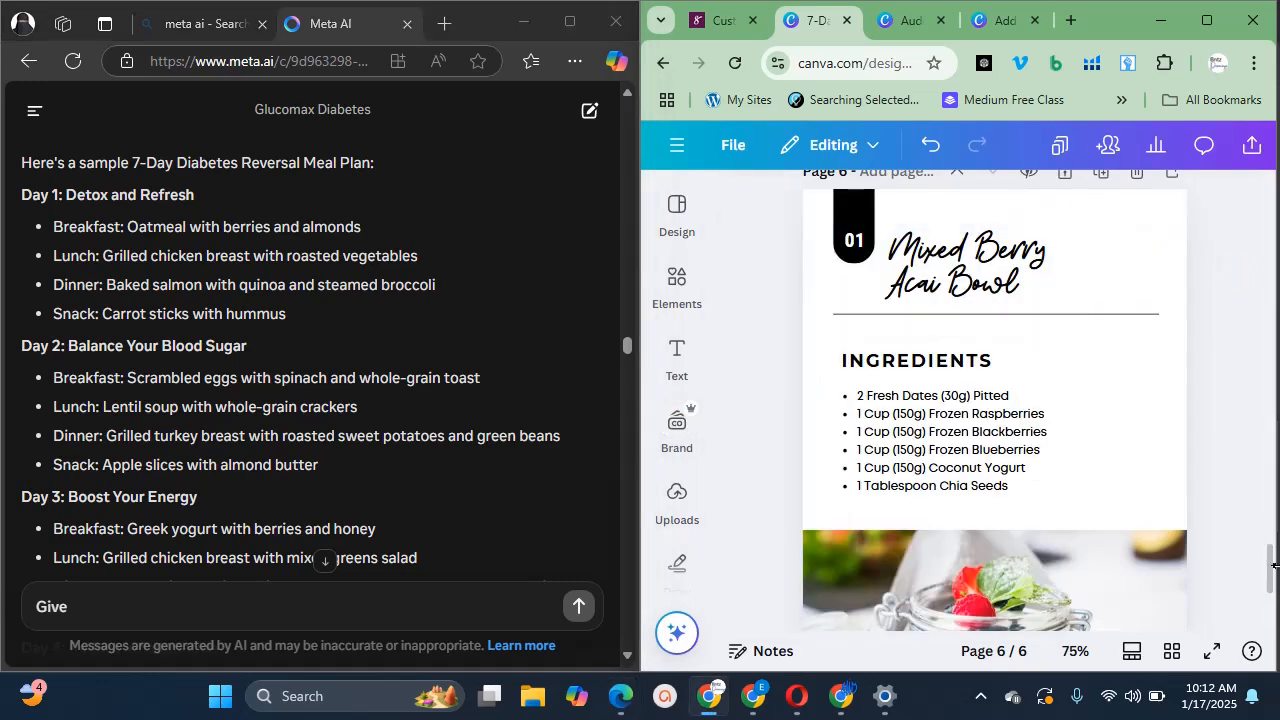
{"action": "mouse_move", "coordinate": [1273, 580]}
{"action": "left_mouse_down"}
{"action": "mouse_move", "coordinate": [1273, 606]}
{"action": "mouse_move", "coordinate": [1273, 557]}
{"action": "mouse_move", "coordinate": [1274, 572]}
{"action": "left_mouse_up"}
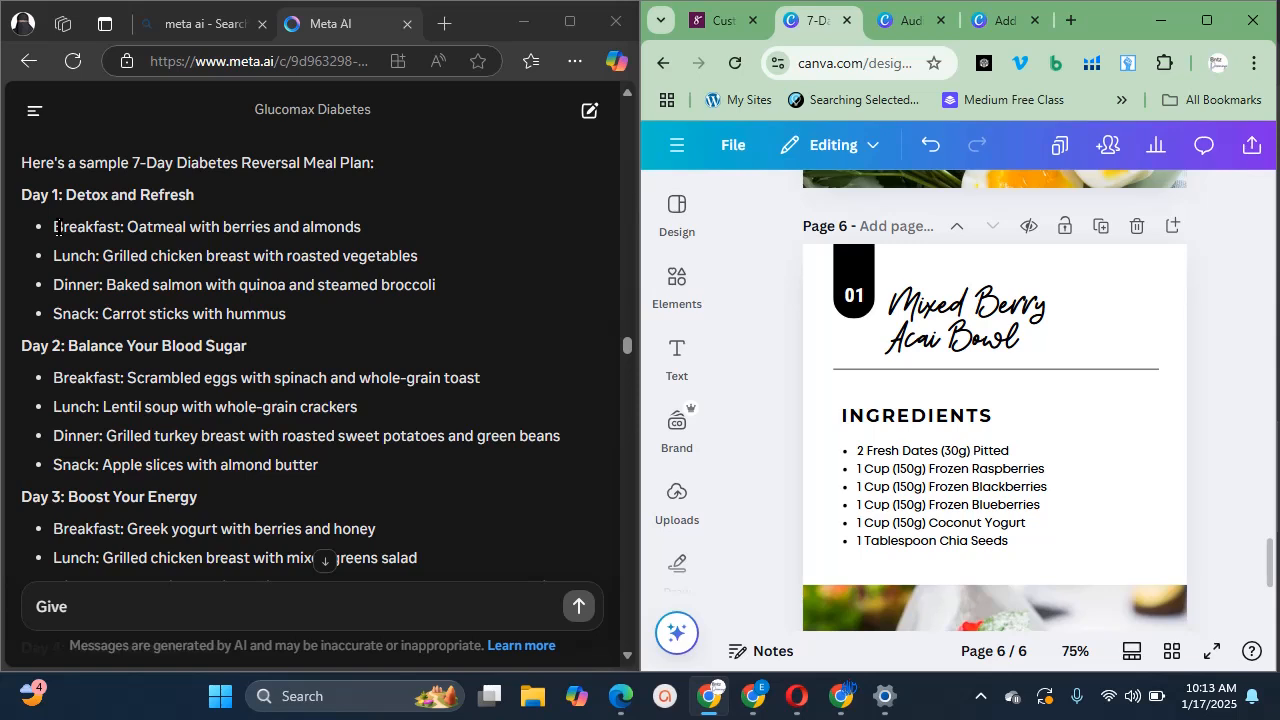
Copy the Day 1 meals from Meta AI, replace page 6's recipe title with "Breakfast: Oatmeal with berries and almonds", and shift it up toward the 01 tag
{"action": "left_click_drag", "start_coordinate": [56, 228], "coordinate": [118, 228]}
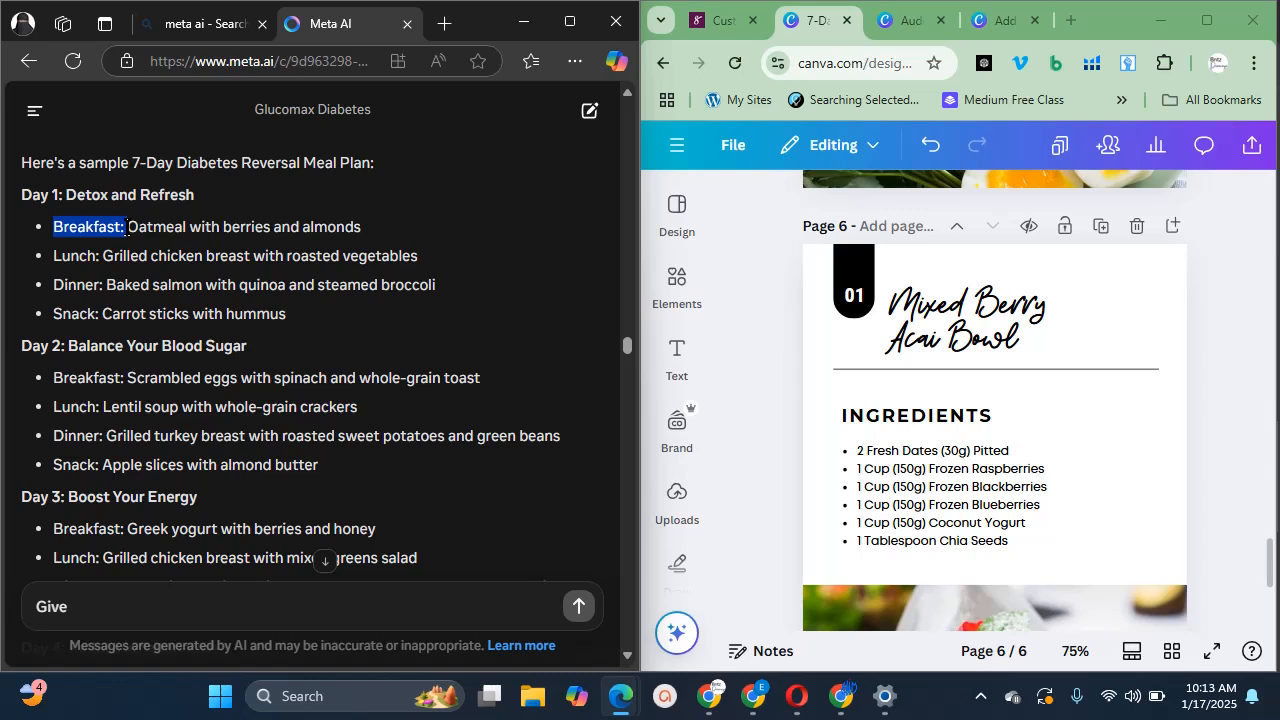
{"action": "left_click", "coordinate": [50, 240]}
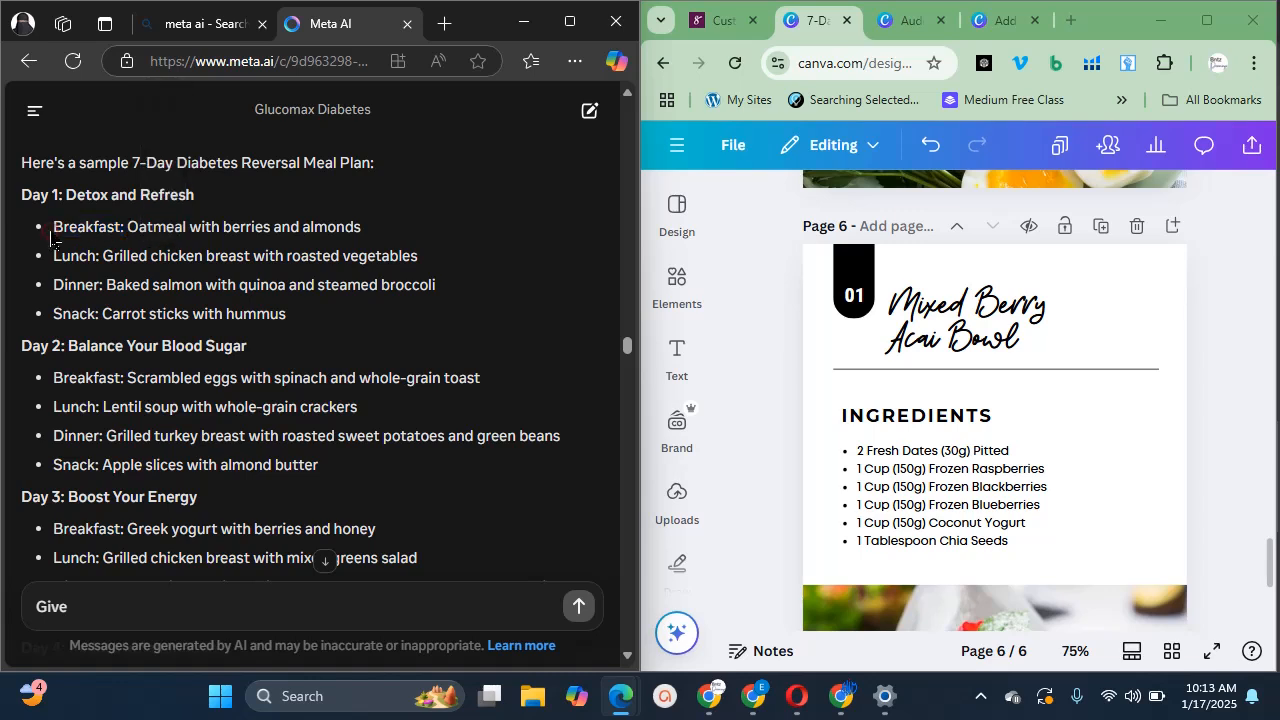
{"action": "left_click_drag", "start_coordinate": [54, 229], "coordinate": [928, 313]}
{"action": "left_click", "coordinate": [928, 313]}
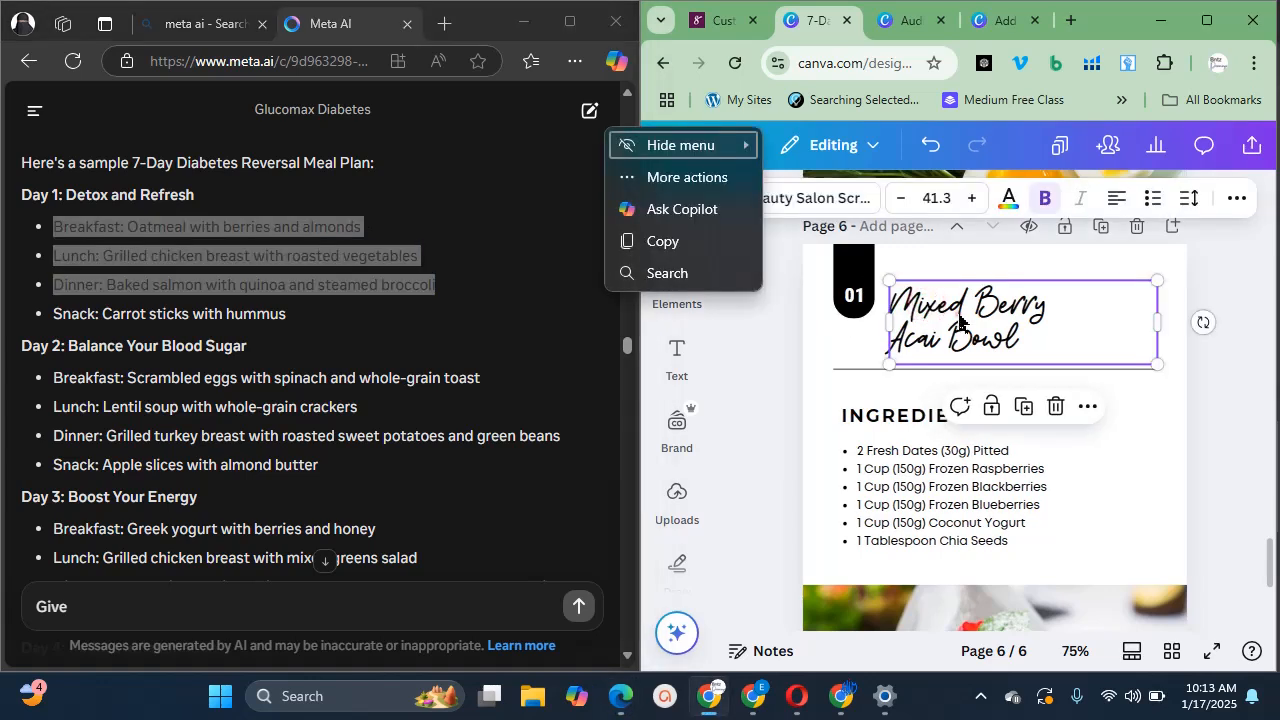
{"action": "double_click", "coordinate": [958, 315]}
{"action": "key", "text": "ctrl+a"}
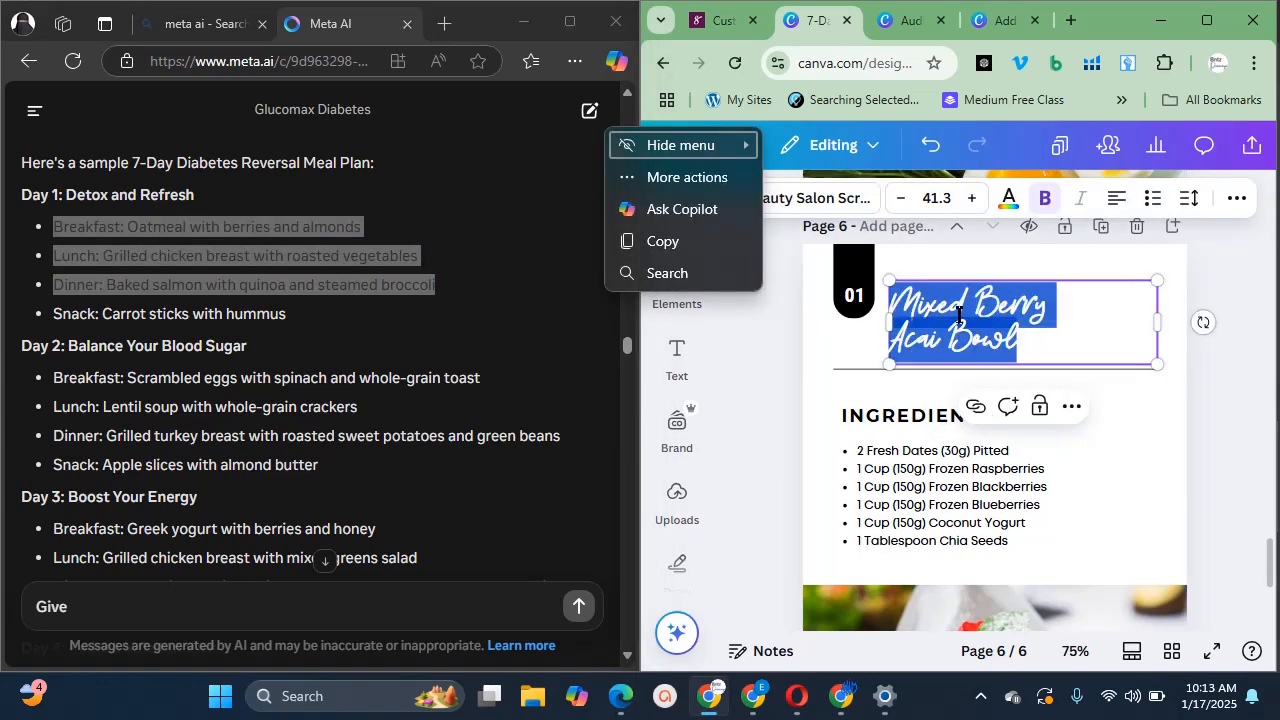
{"action": "type", "text": "Breakfast: Oatmeal with berries and almonds"}
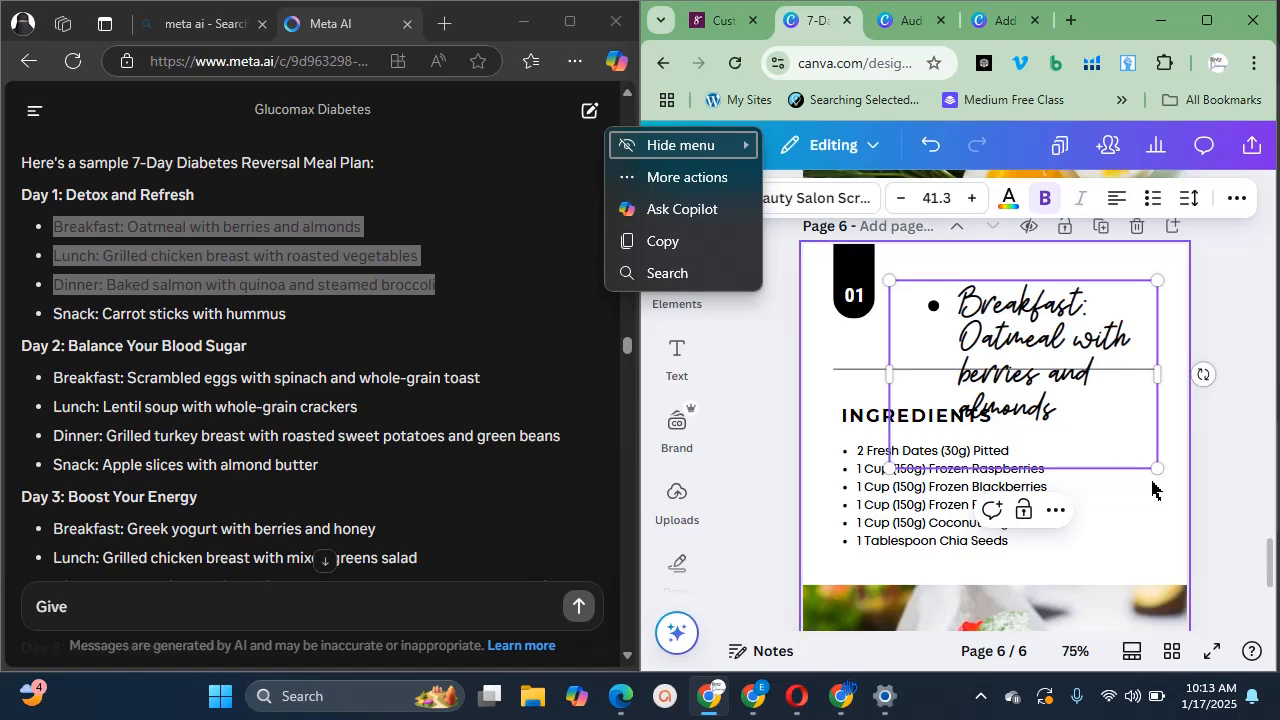
{"action": "left_click", "coordinate": [1260, 448]}
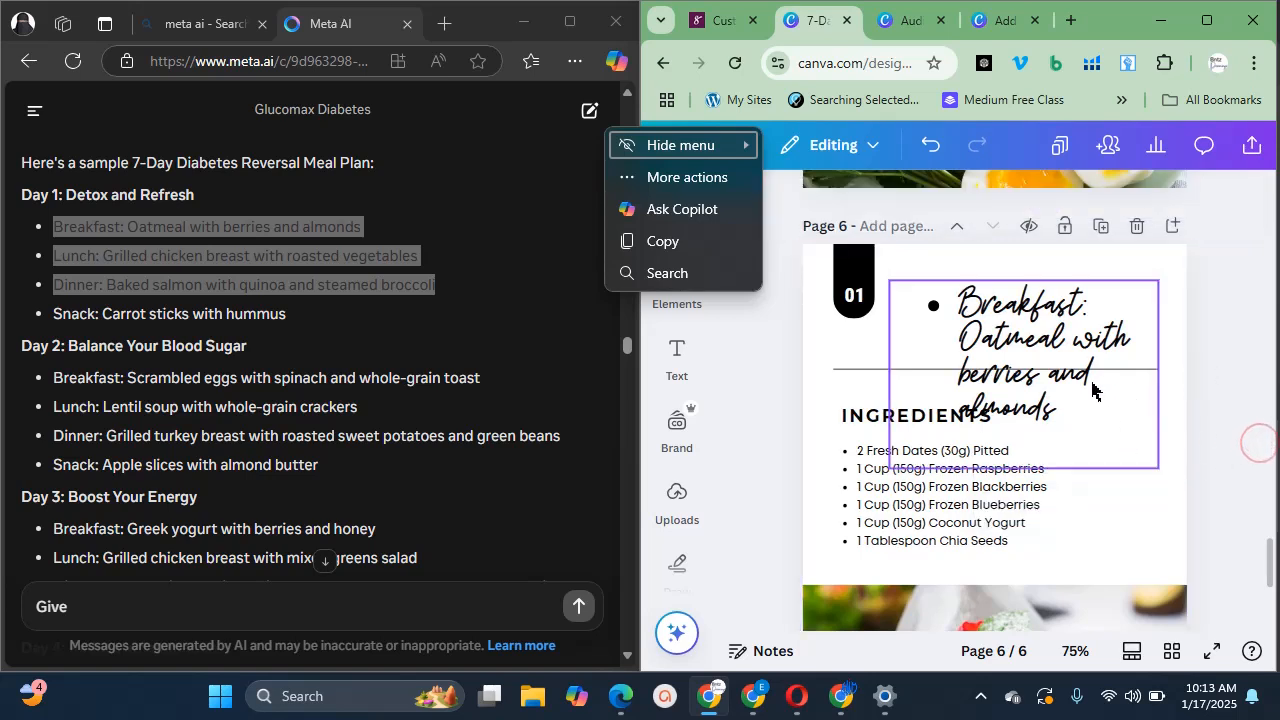
{"action": "left_click_drag", "start_coordinate": [1092, 390], "coordinate": [1043, 352]}
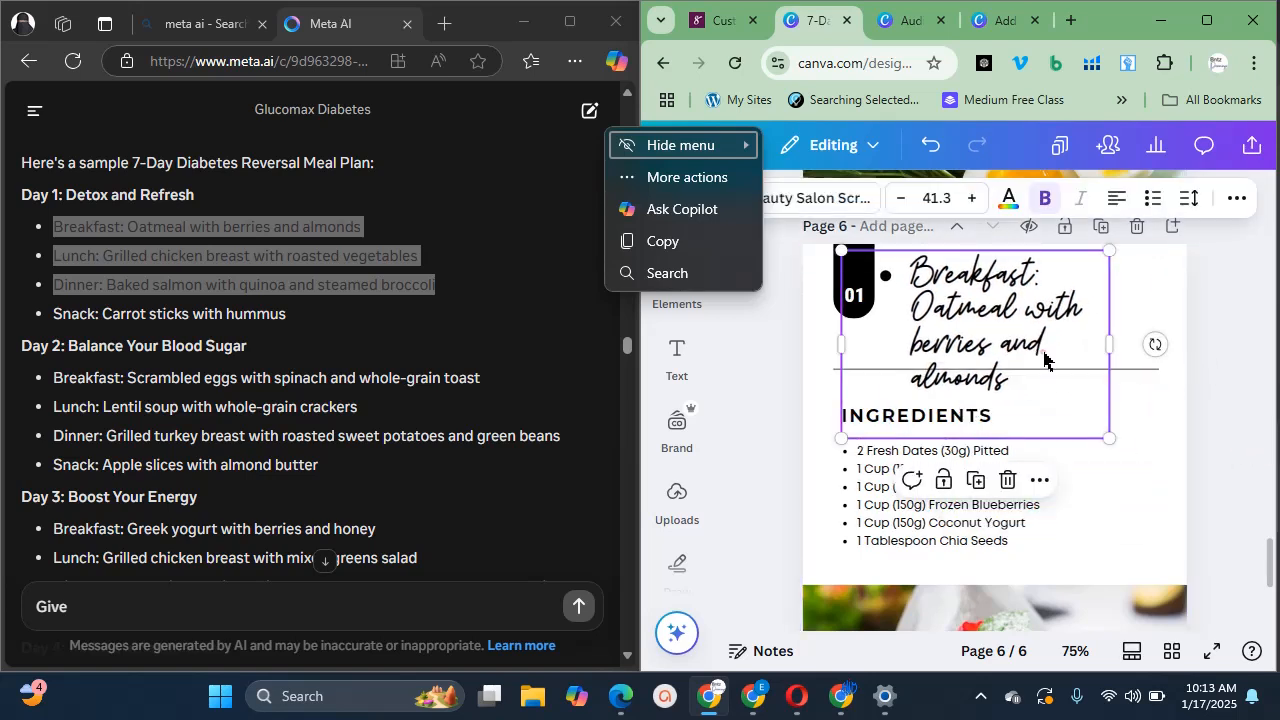
Try the Playfair Display font on the page 6 breakfast title
{"action": "left_click", "coordinate": [845, 199]}
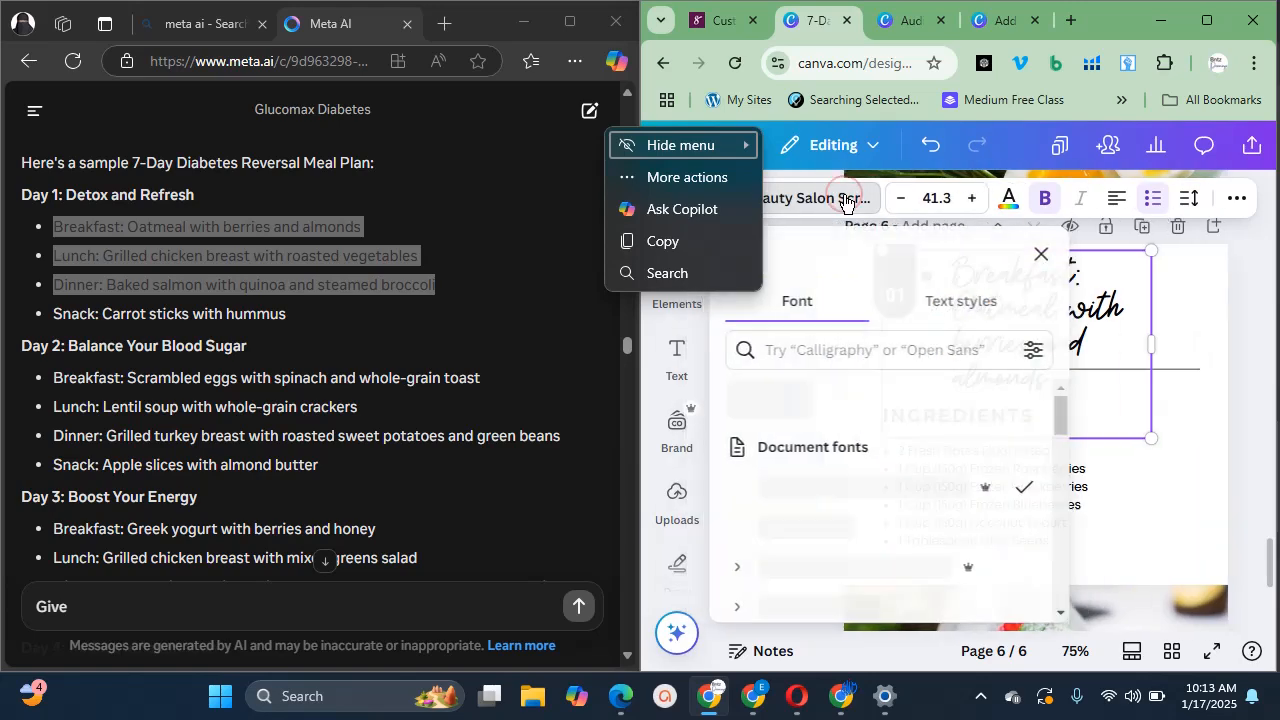
{"action": "left_click", "coordinate": [843, 353]}
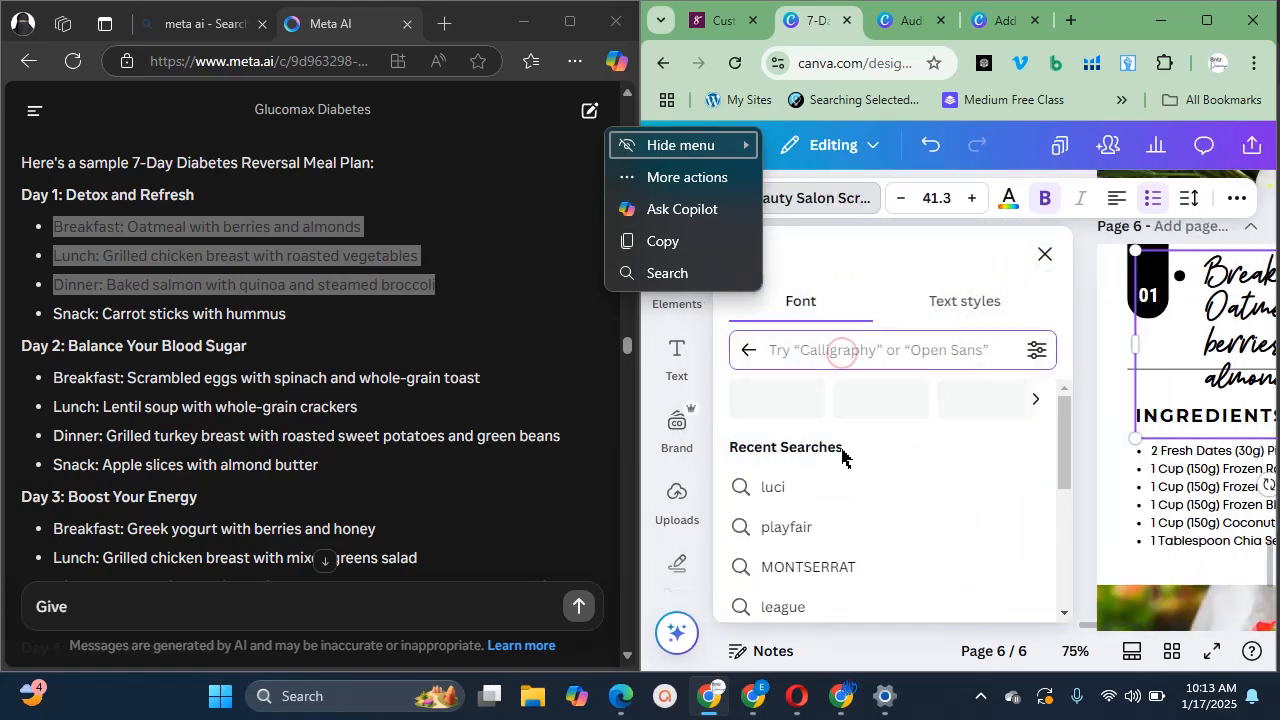
{"action": "left_click", "coordinate": [804, 530]}
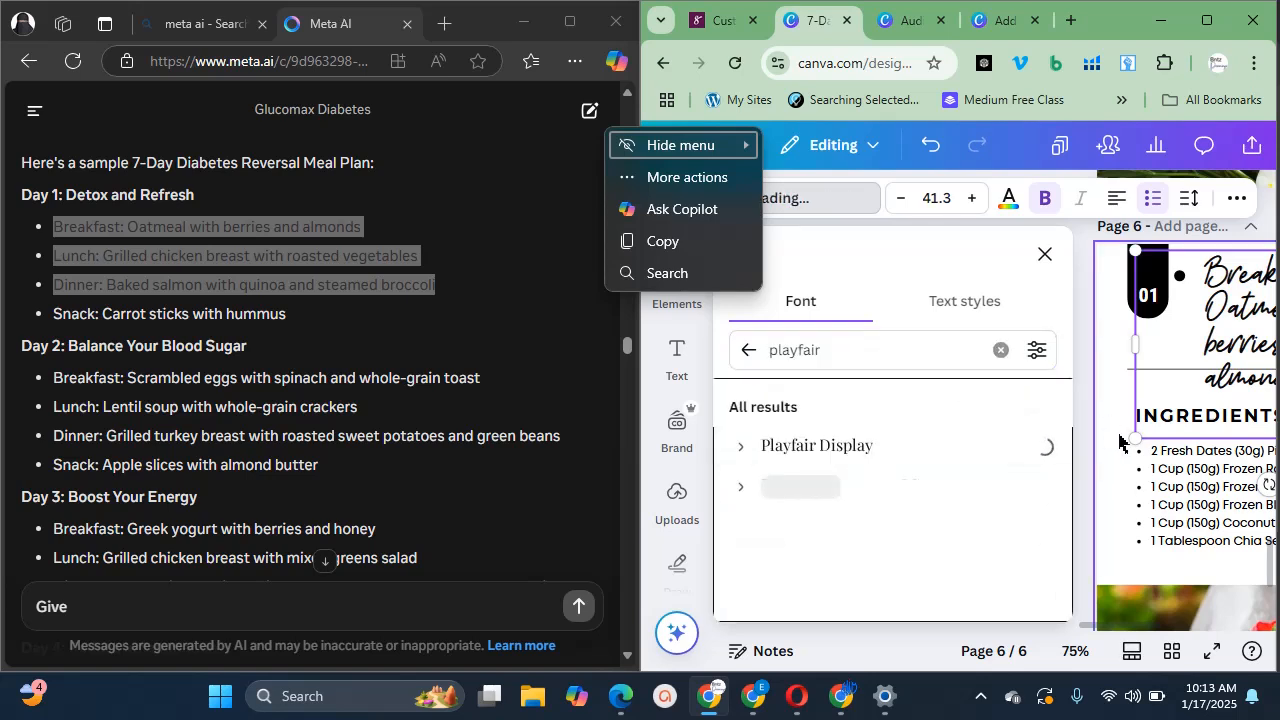
{"action": "left_click", "coordinate": [898, 450]}
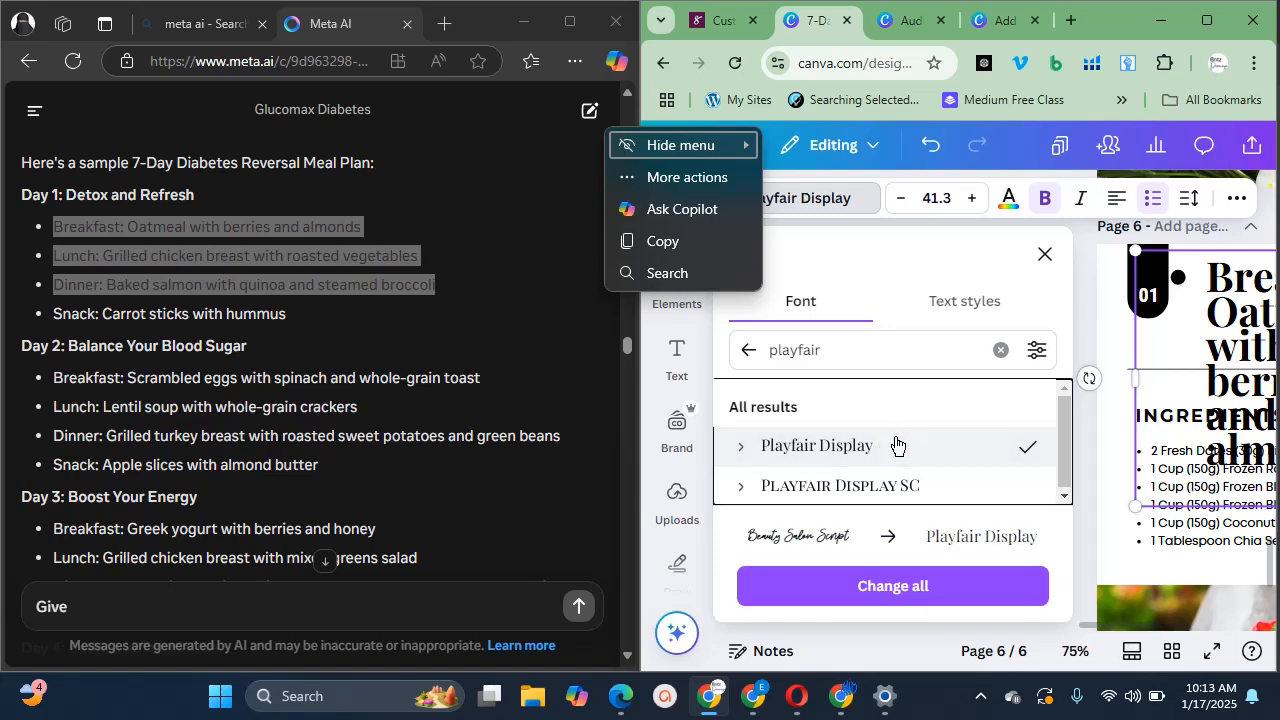
Try the Montserrat font without bold on the page 6 breakfast title
{"action": "left_click", "coordinate": [1000, 349]}
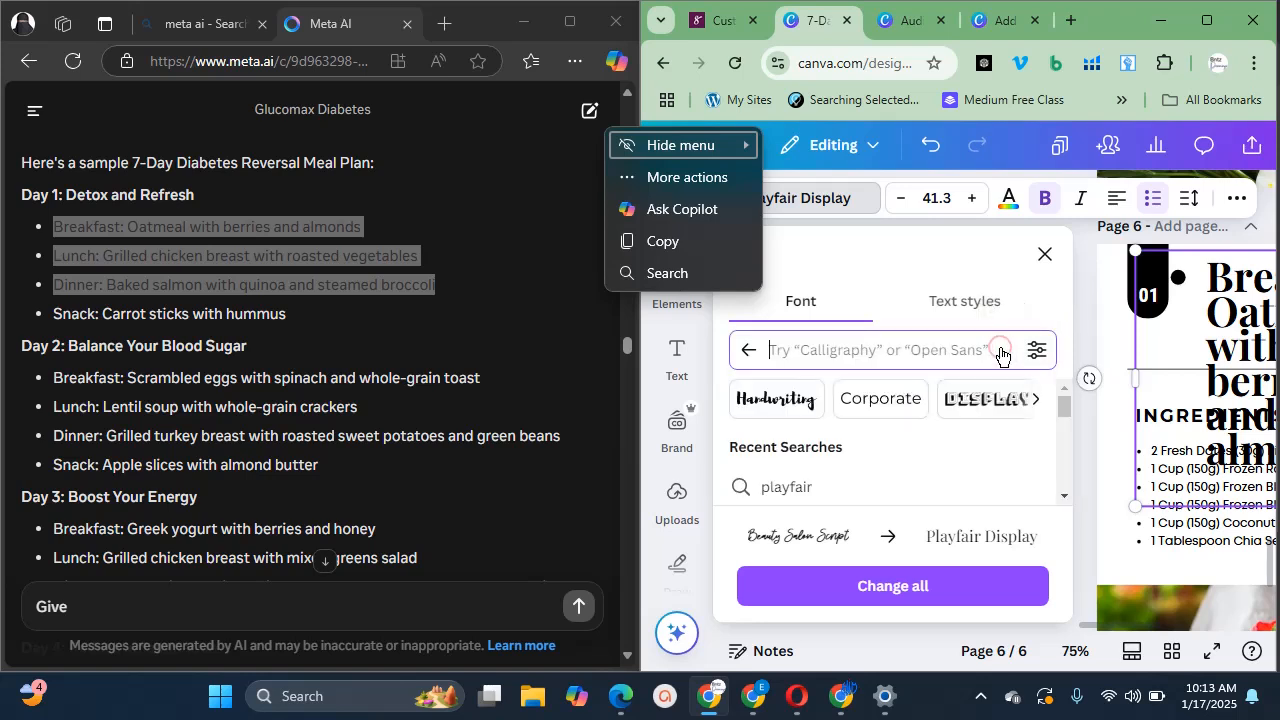
{"action": "left_click", "coordinate": [923, 350]}
{"action": "type", "text": "MONT"}
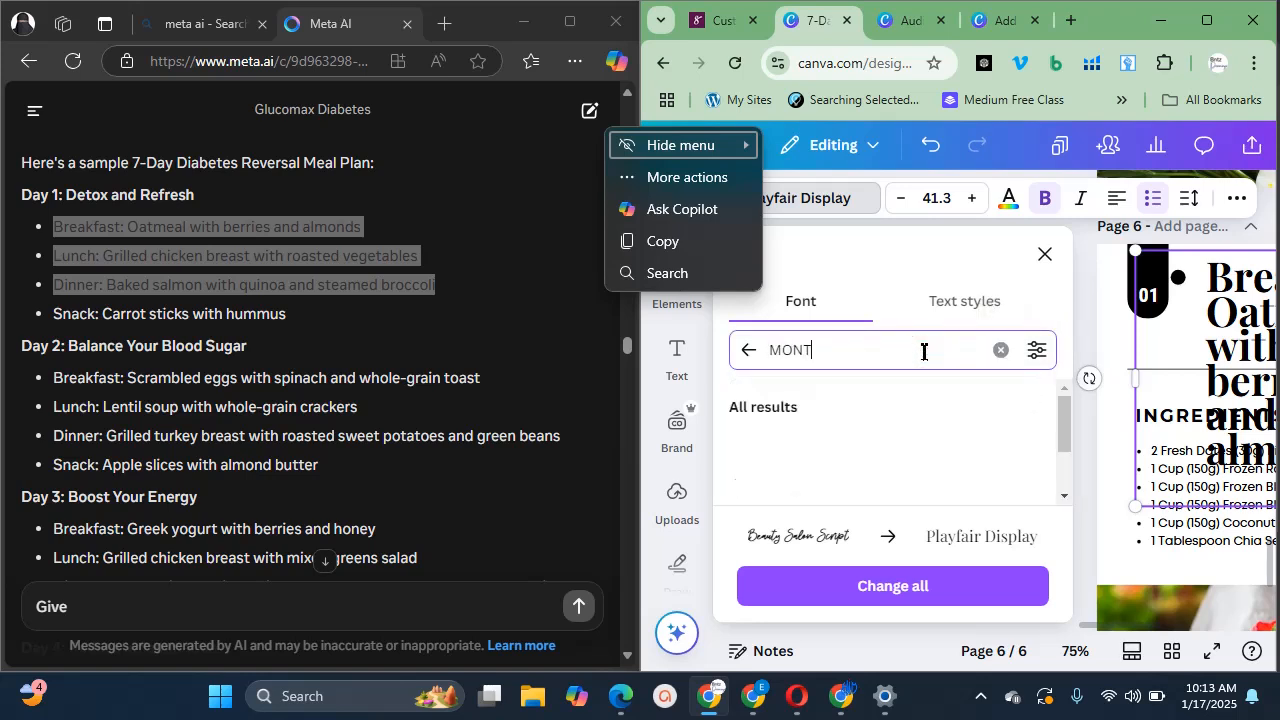
{"action": "type", "text": "SERRAT"}
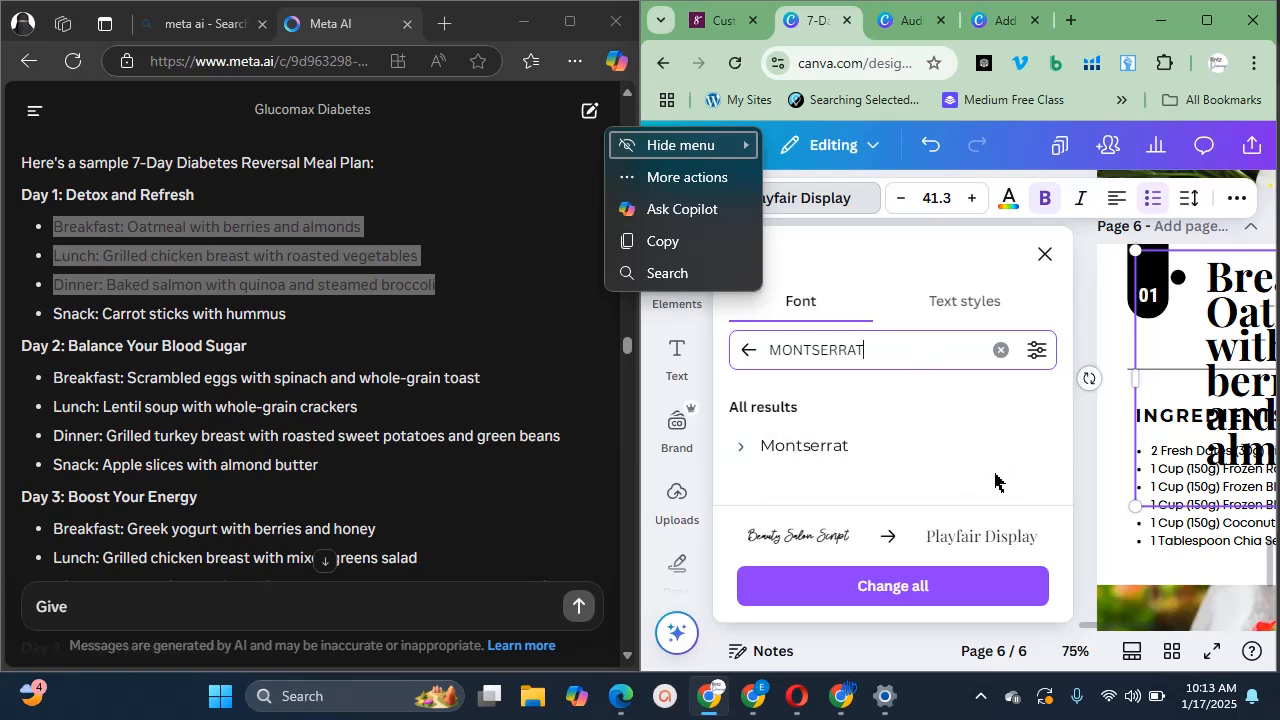
{"action": "left_click", "coordinate": [906, 450]}
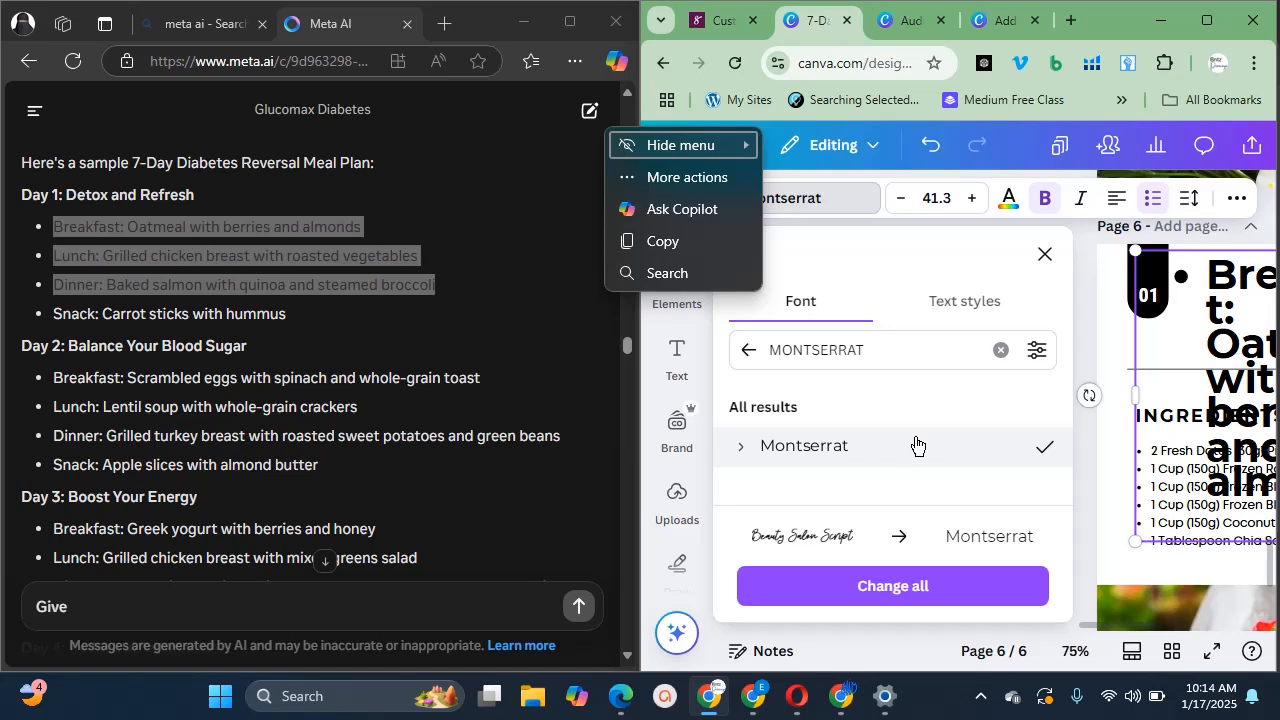
{"action": "left_click", "coordinate": [1043, 199]}
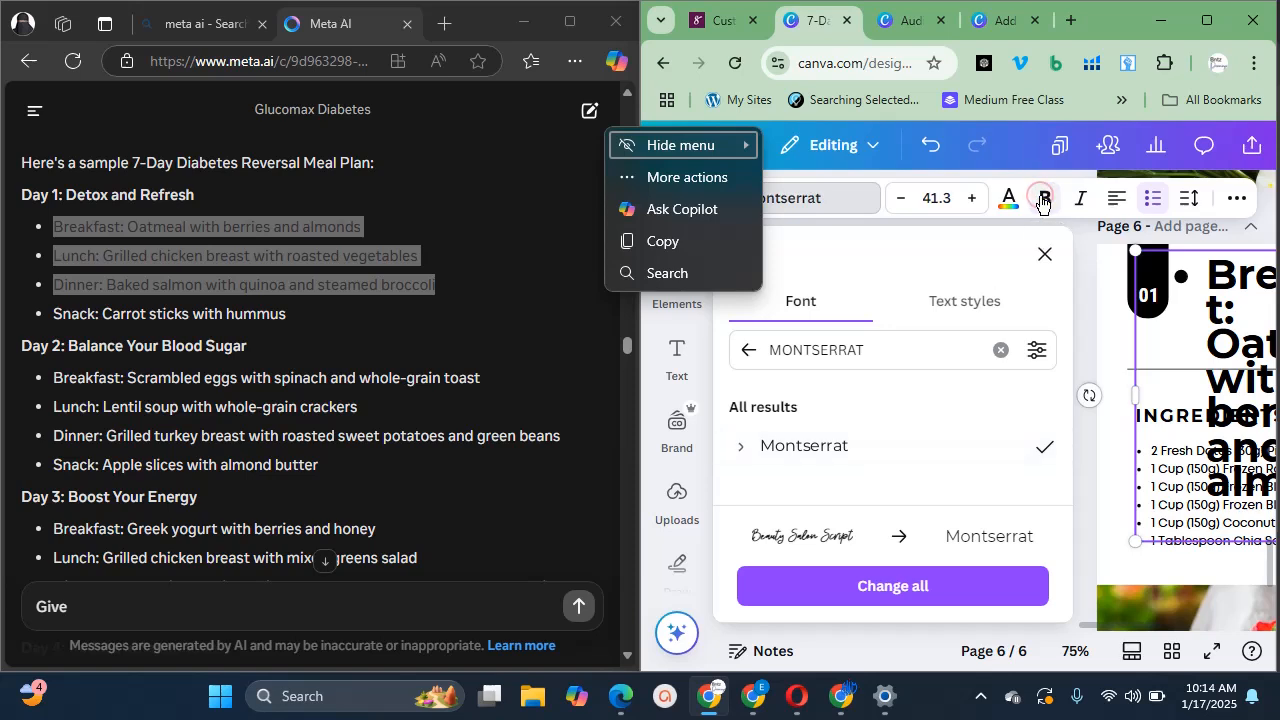
Set the breakfast title to the Architects Daughter font and replace Beauty Salon Script with it throughout the design
{"action": "left_click", "coordinate": [1000, 349]}
{"action": "left_click", "coordinate": [906, 351]}
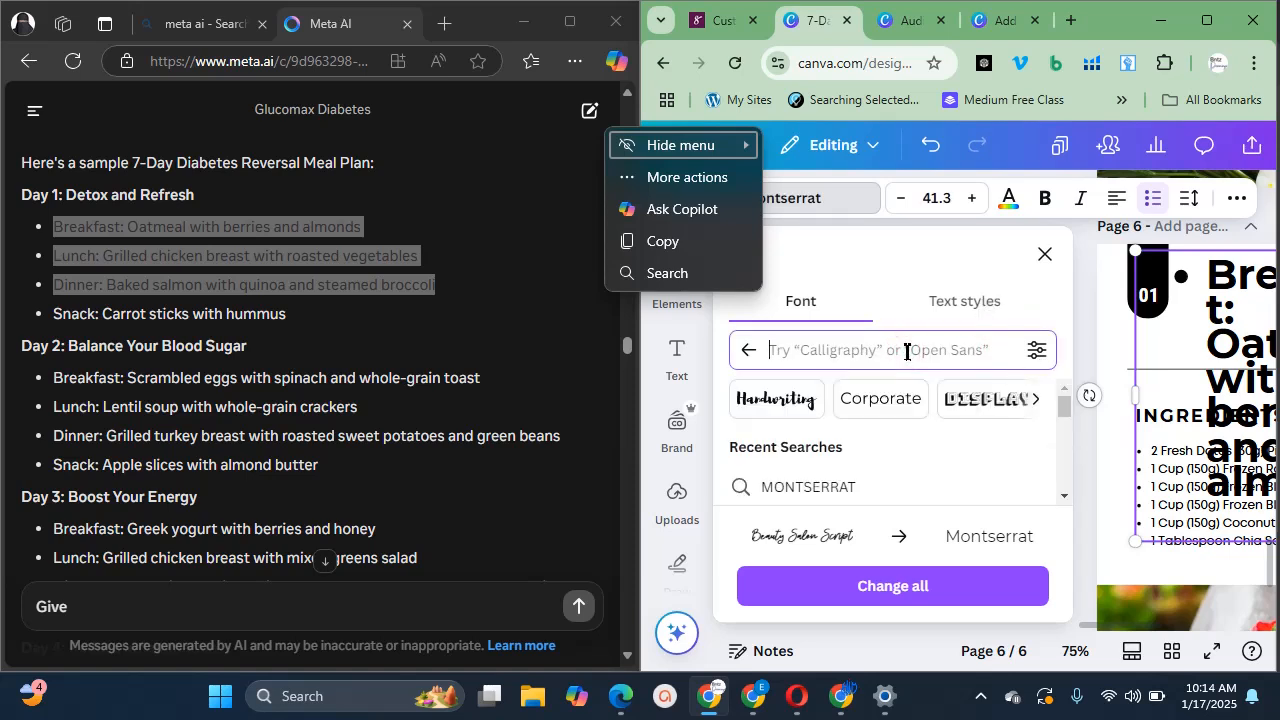
{"action": "type", "text": "aRC"}
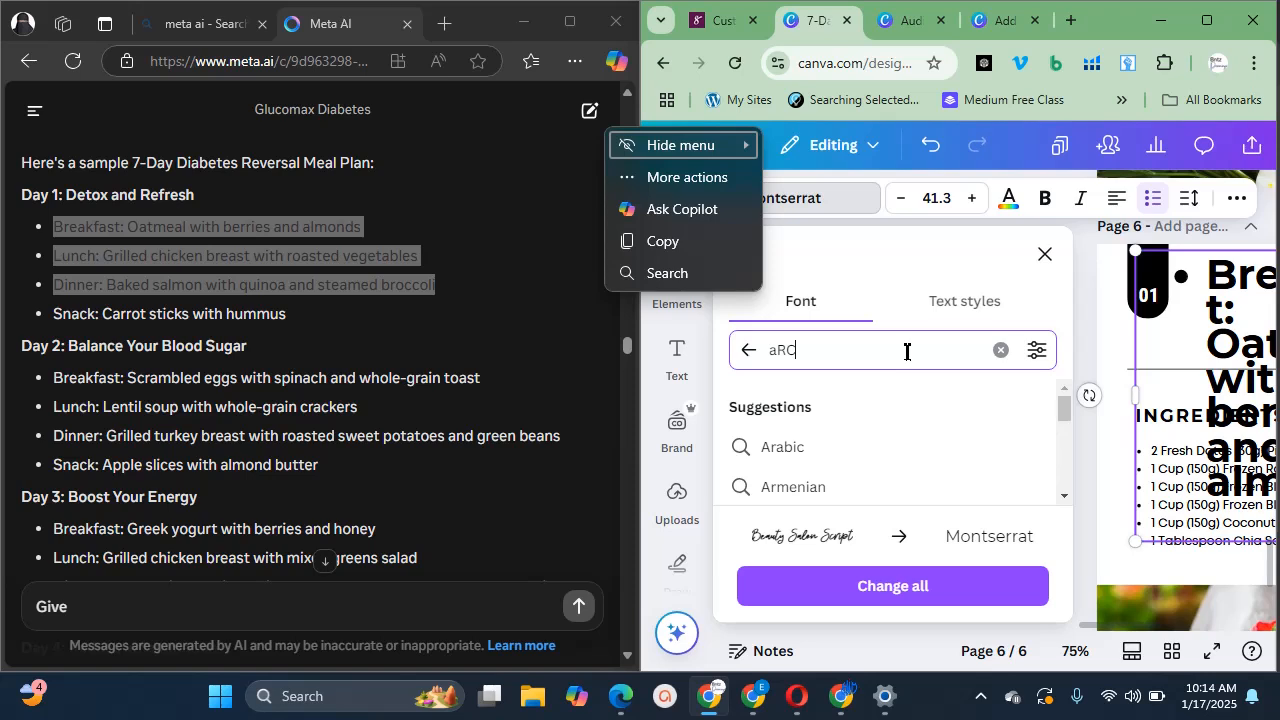
{"action": "type", "text": "HI"}
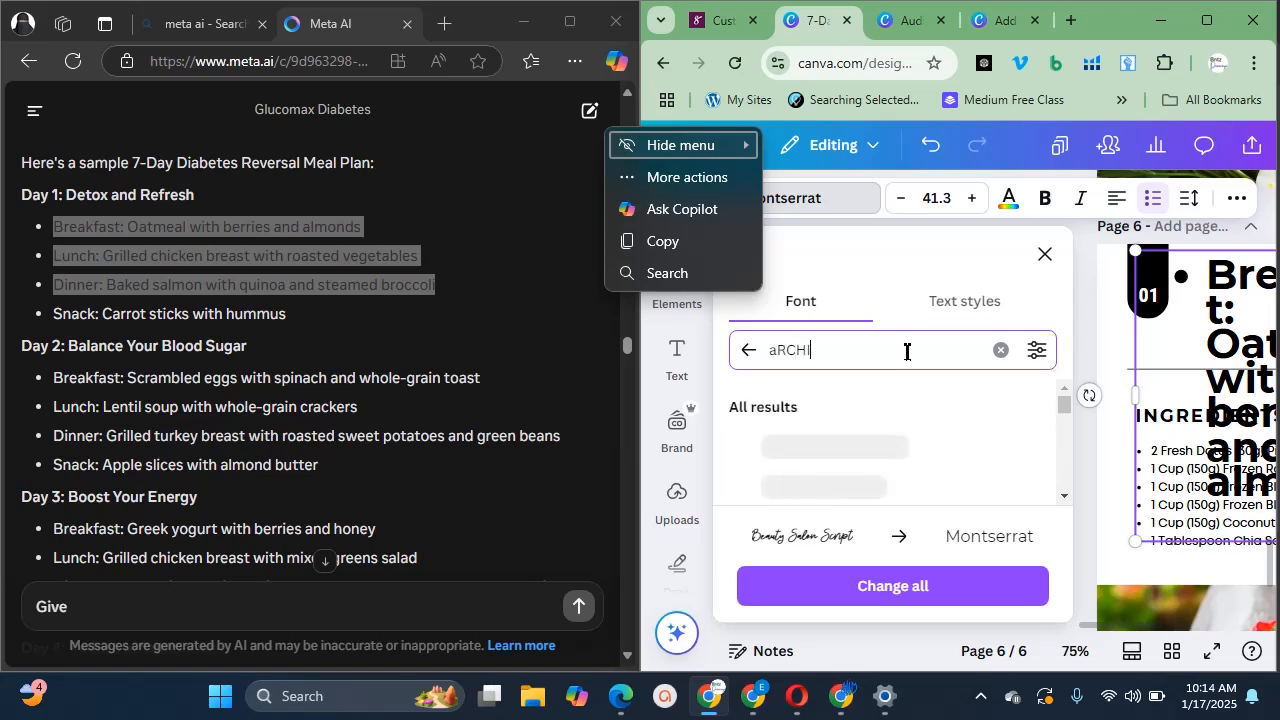
{"action": "type", "text": "TECTS"}
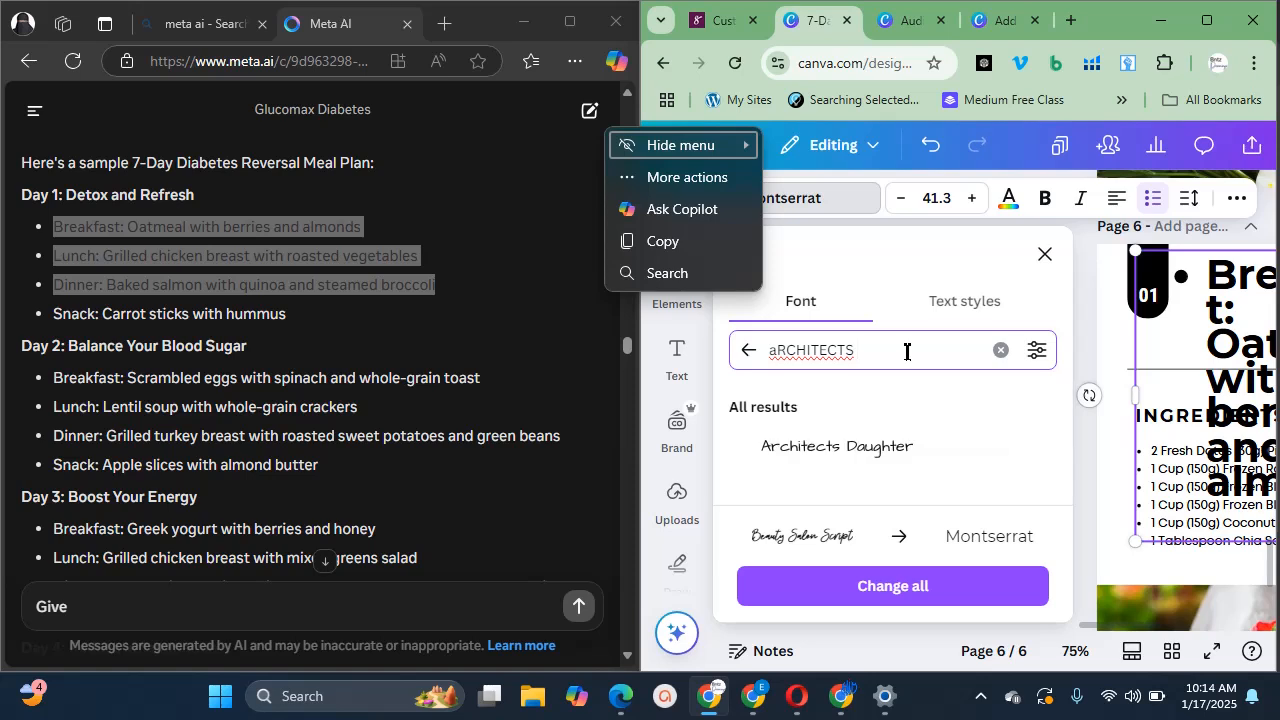
{"action": "left_click", "coordinate": [882, 450]}
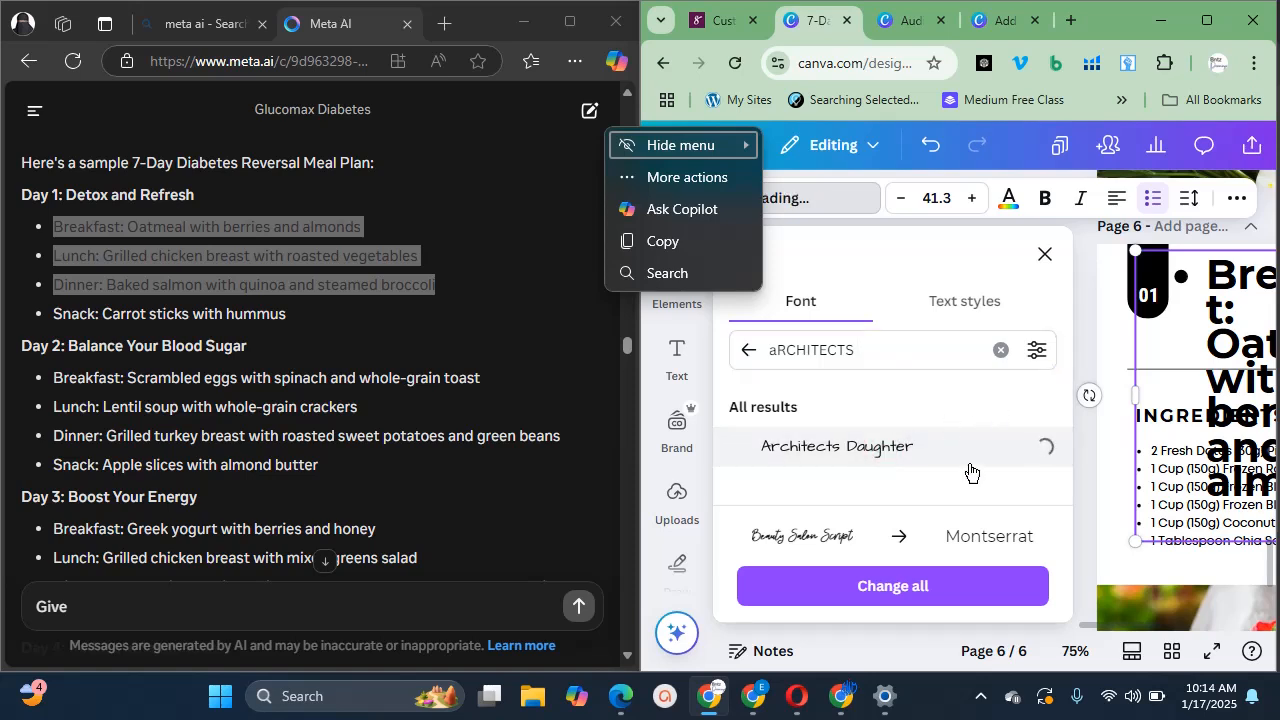
{"action": "left_click", "coordinate": [922, 590]}
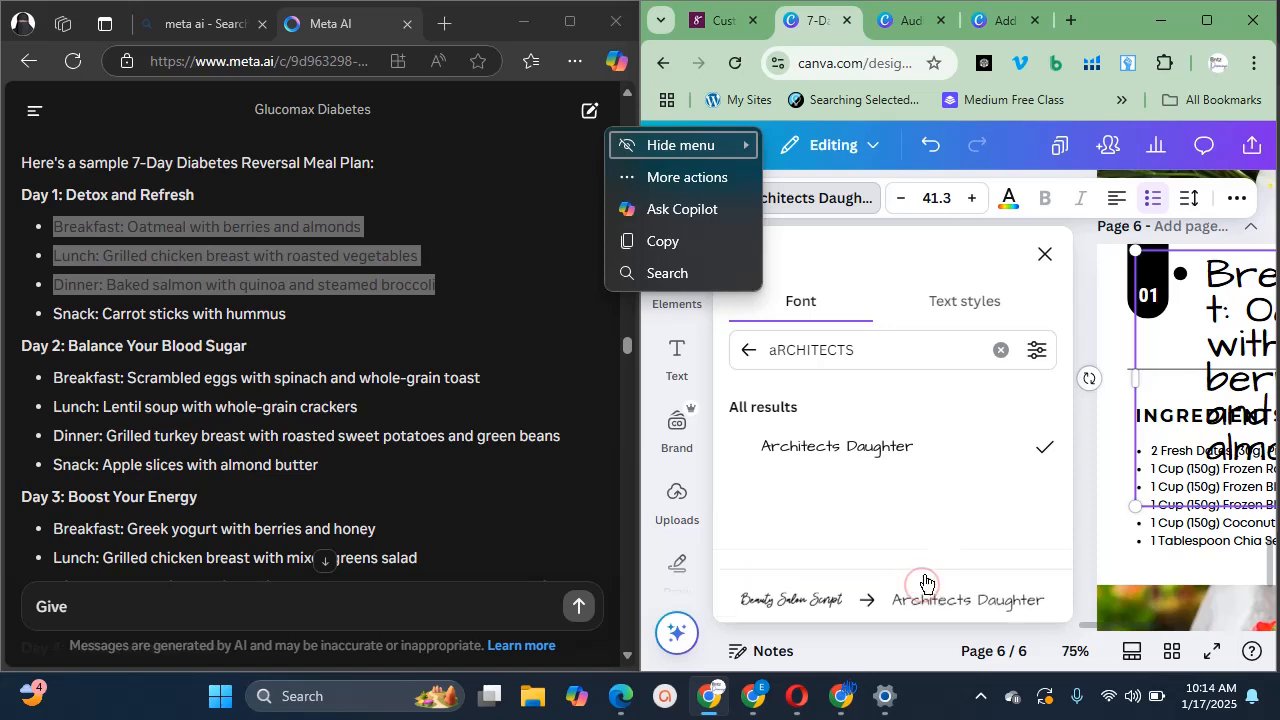
{"action": "left_click", "coordinate": [1043, 255]}
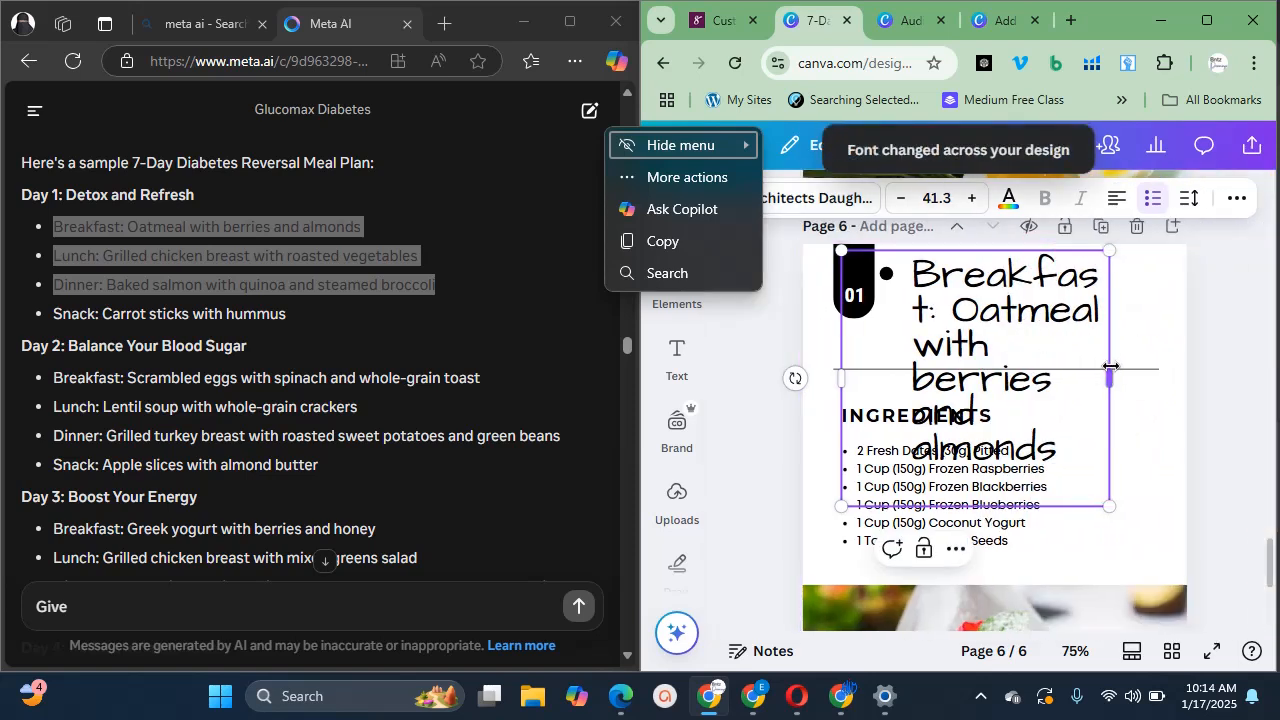
Widen the breakfast title's text box, shrink the text to about size 20.7, and move it beside the 01 tag
{"action": "left_click_drag", "start_coordinate": [1110, 373], "coordinate": [1145, 370]}
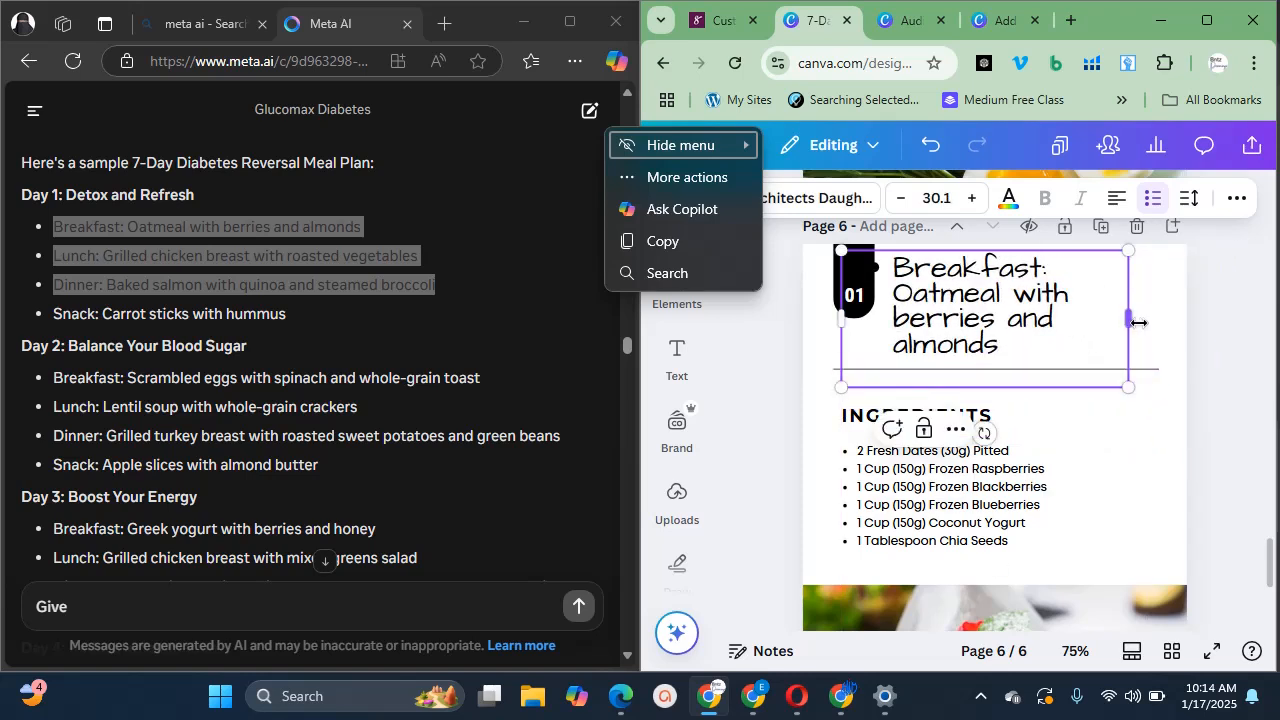
{"action": "left_click_drag", "start_coordinate": [1128, 322], "coordinate": [1222, 325]}
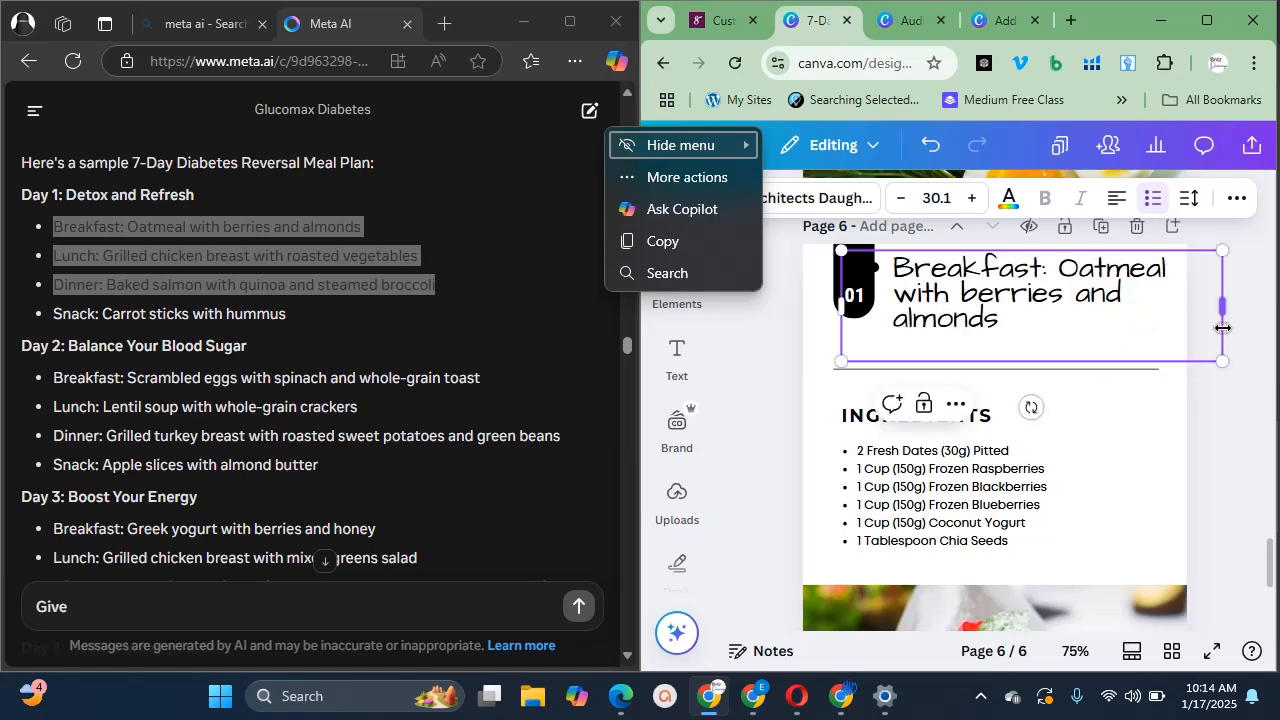
{"action": "left_click_drag", "start_coordinate": [1221, 251], "coordinate": [1120, 352]}
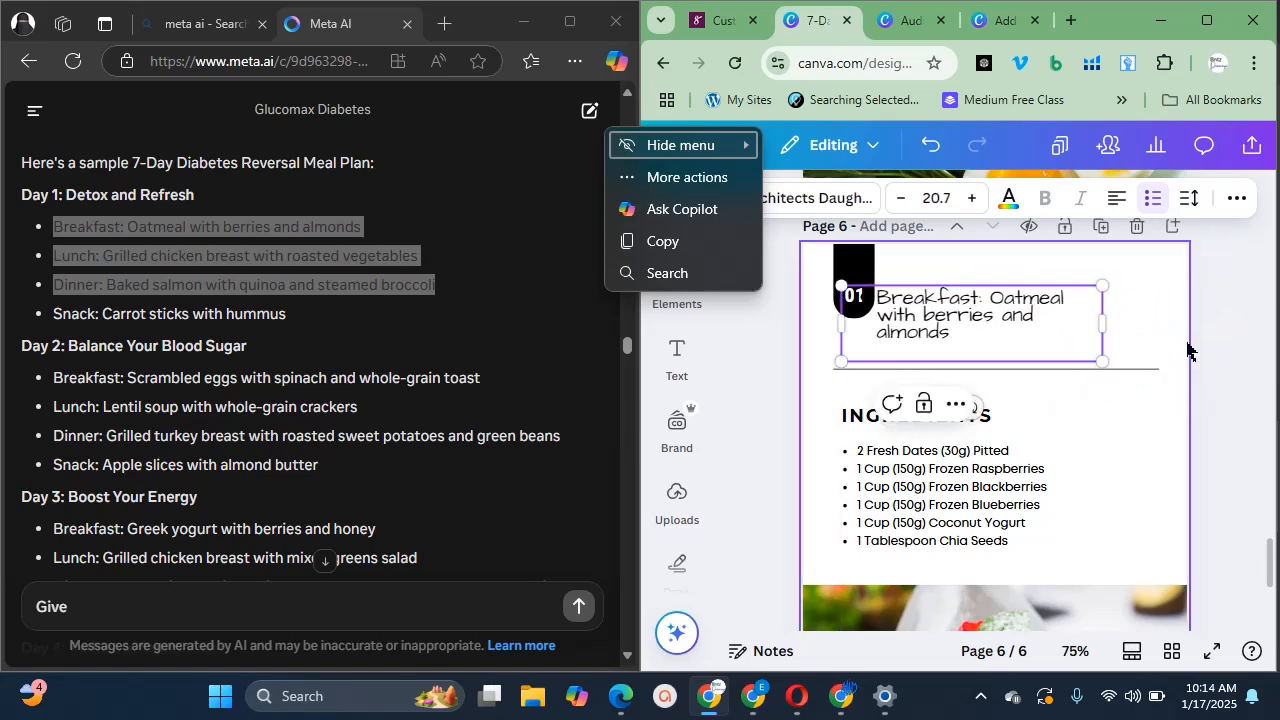
{"action": "left_click", "coordinate": [1238, 363]}
{"action": "left_click_drag", "start_coordinate": [997, 331], "coordinate": [1017, 346]}
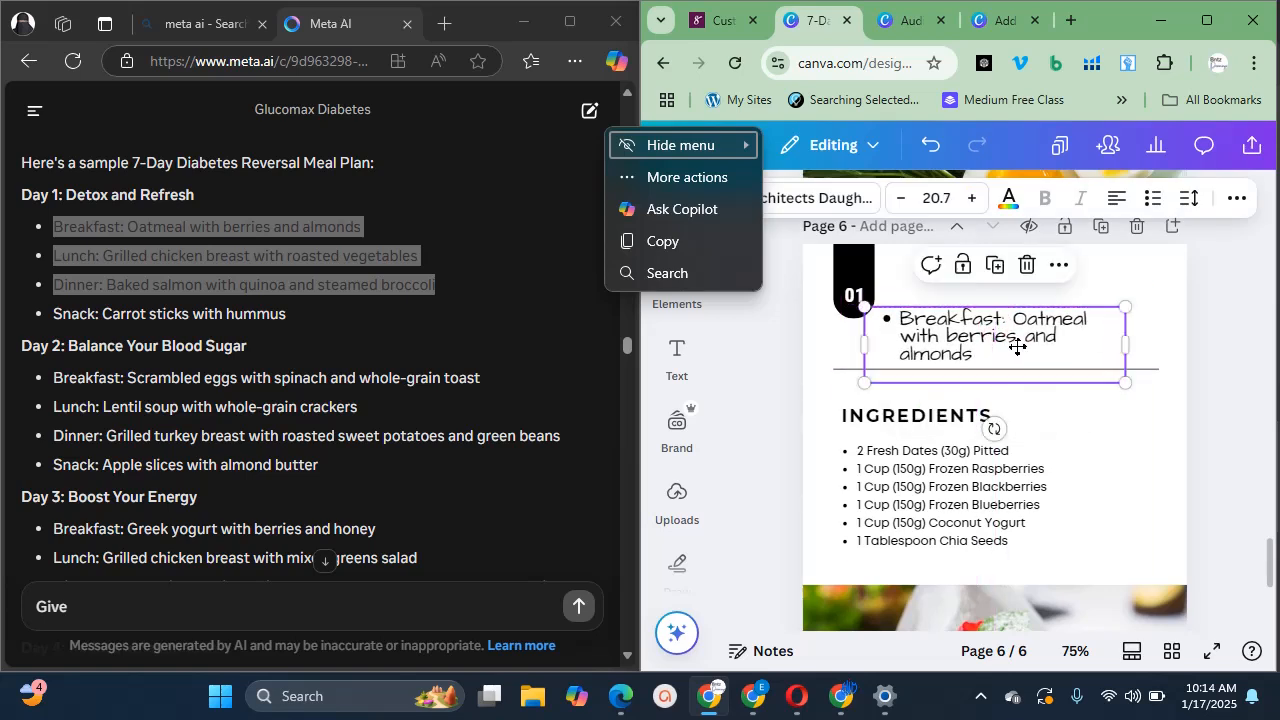
Put "Oatmeal with berries and almonds" on a separate unbulleted line below "Breakfast:" in the page 6 title and widen its text box
{"action": "left_click", "coordinate": [1010, 320]}
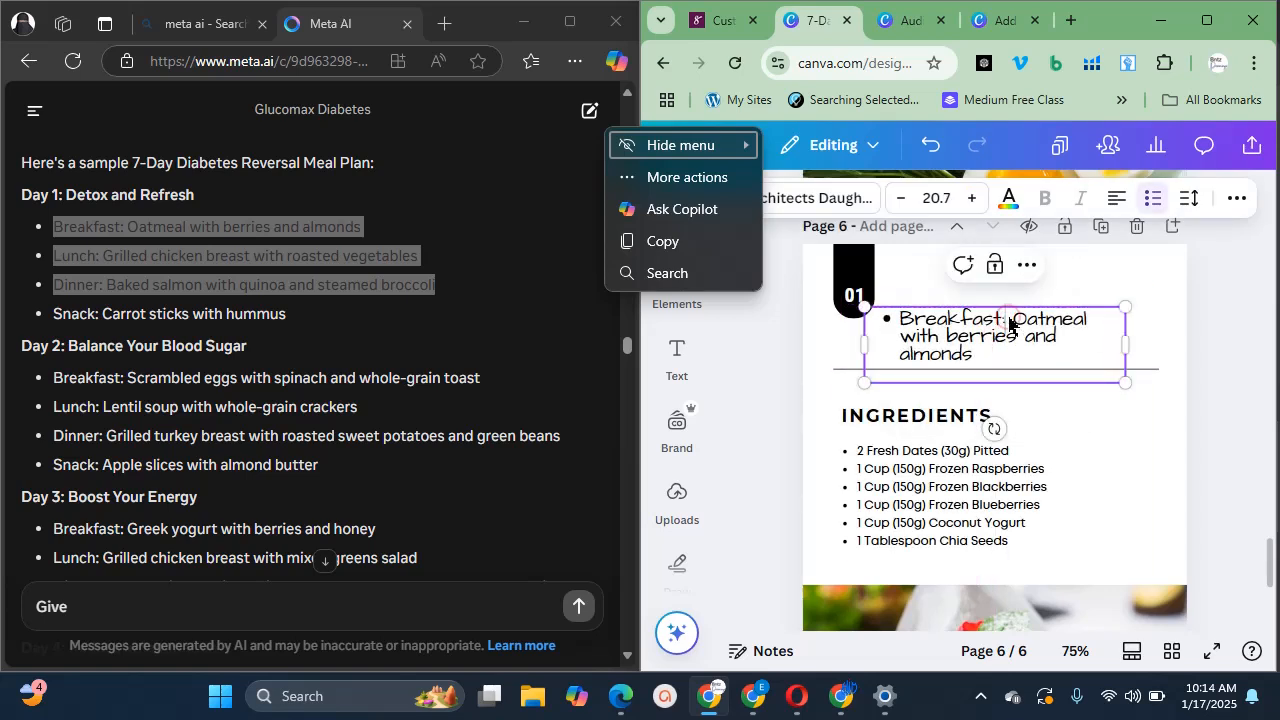
{"action": "key", "text": "Return"}
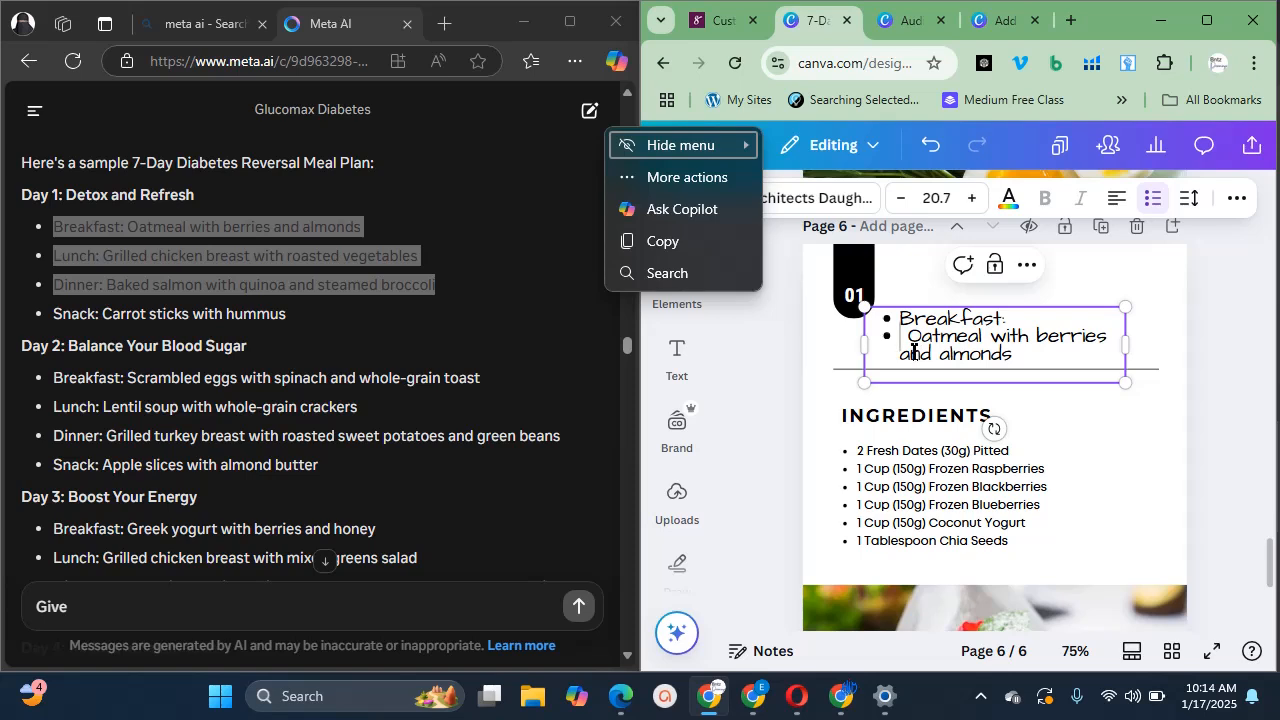
{"action": "key", "text": "BackSpace"}
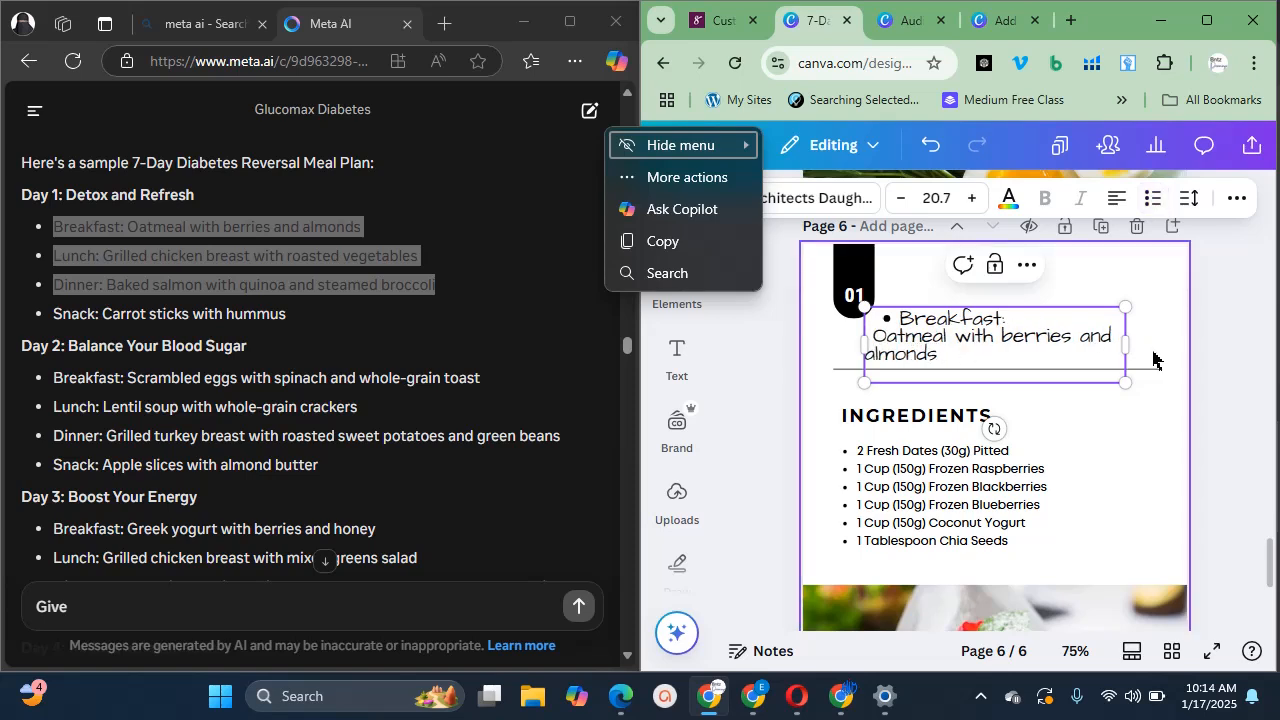
{"action": "left_click_drag", "start_coordinate": [1125, 343], "coordinate": [1176, 355]}
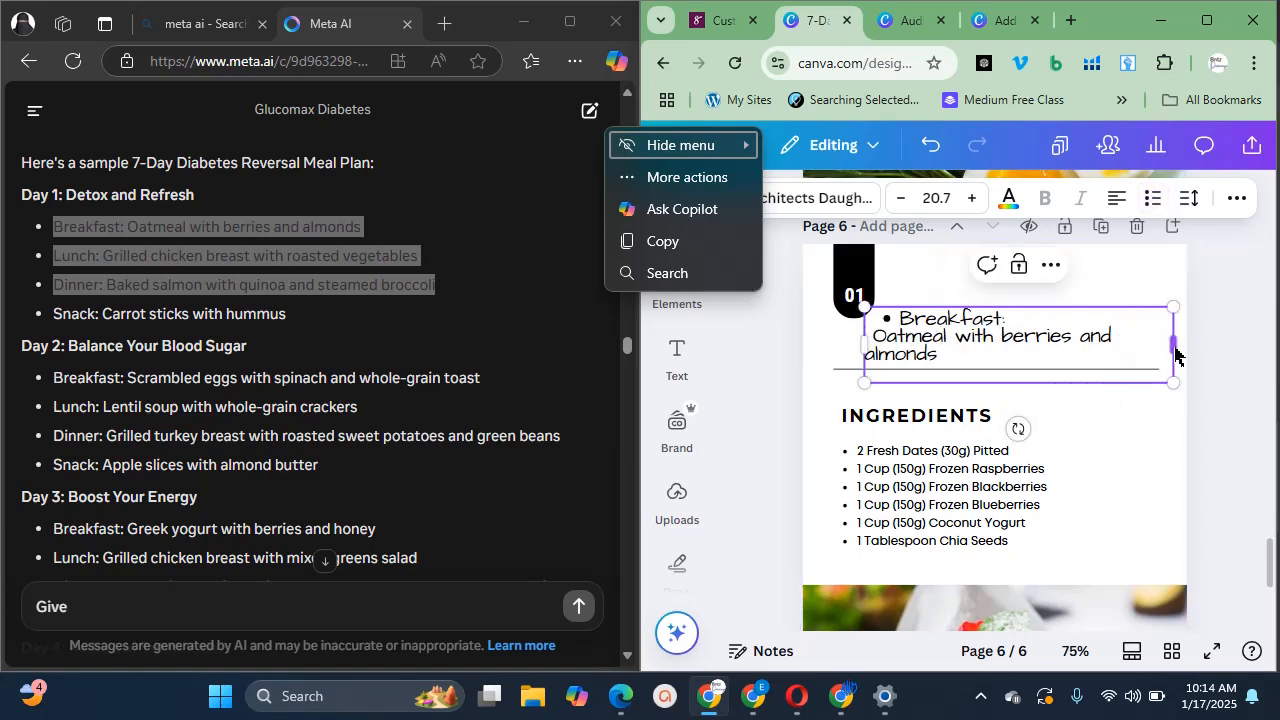
{"action": "left_click", "coordinate": [1035, 369]}
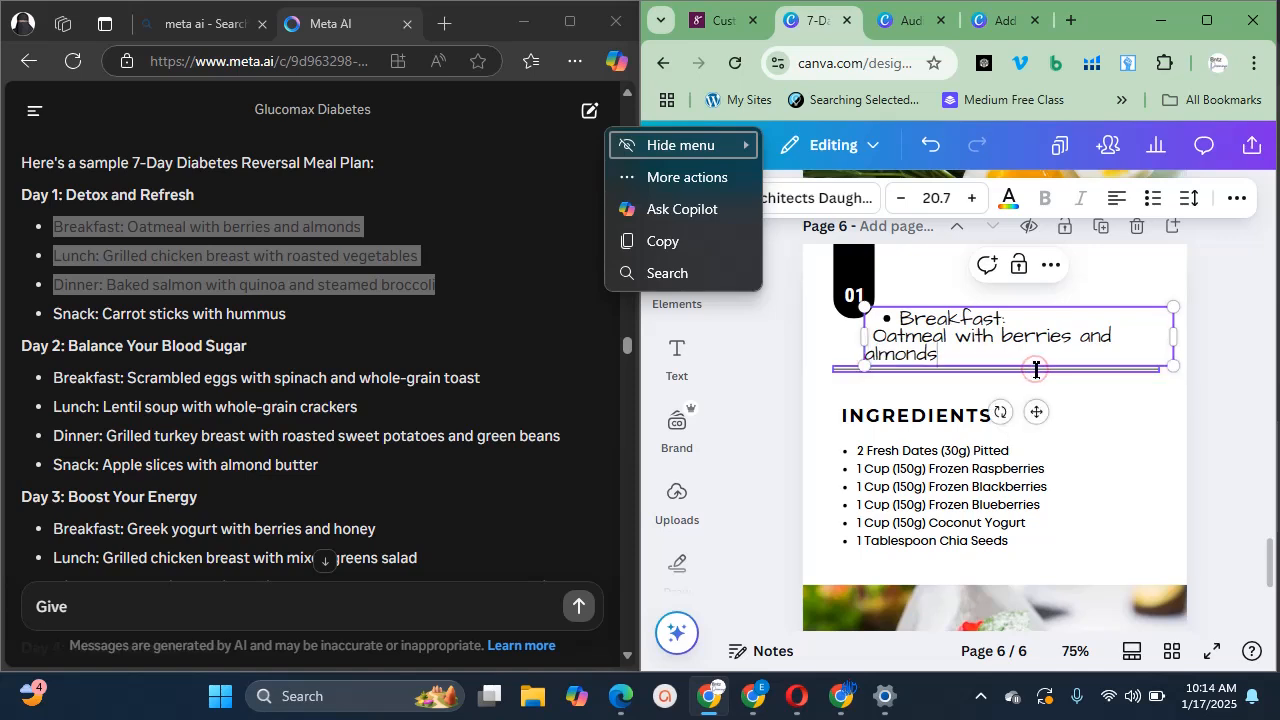
Remove the bullet from the "Breakfast:" line of the page 6 title
{"action": "left_click", "coordinate": [885, 287]}
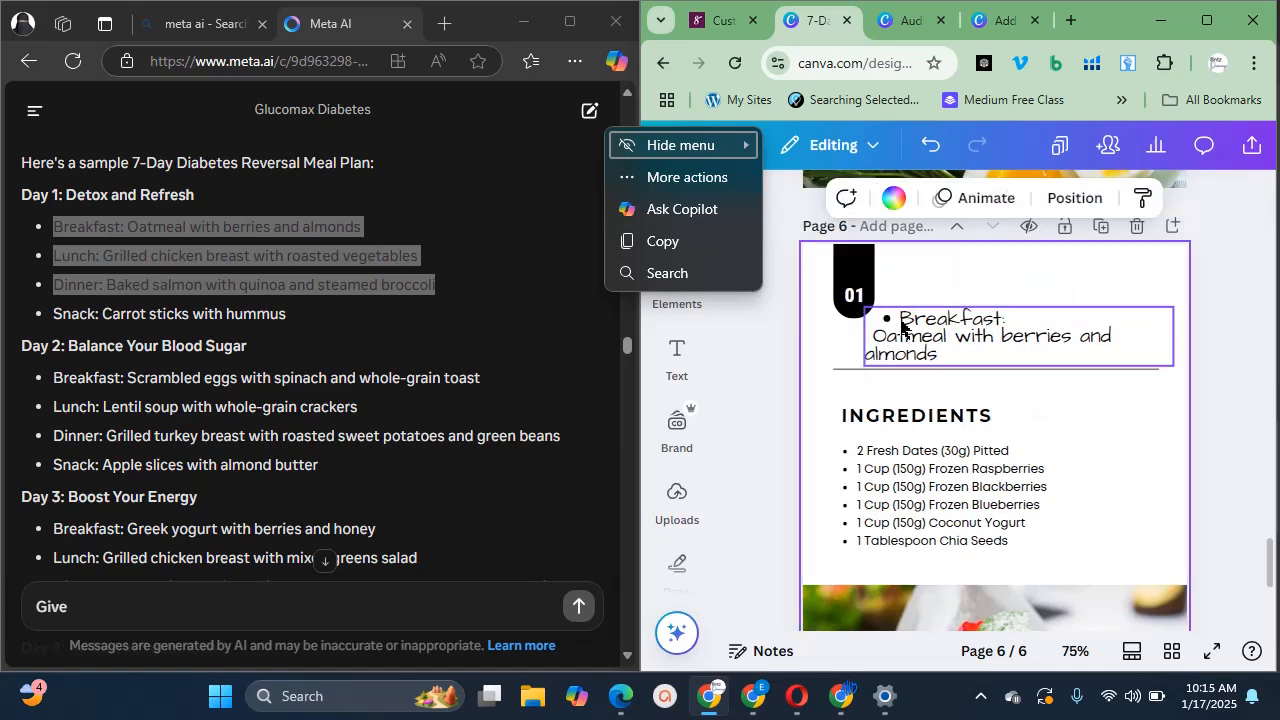
{"action": "left_click", "coordinate": [900, 327]}
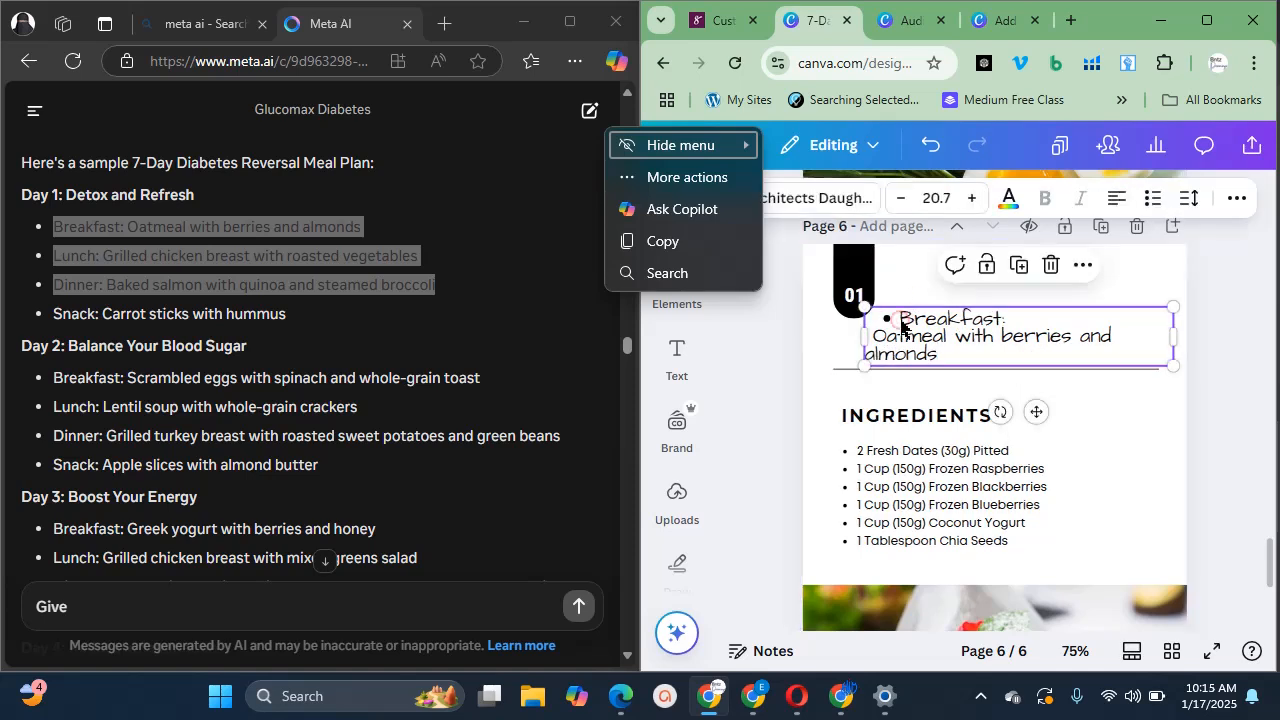
{"action": "left_click", "coordinate": [1160, 212]}
{"action": "left_click", "coordinate": [1160, 212]}
{"action": "left_click", "coordinate": [1160, 212]}
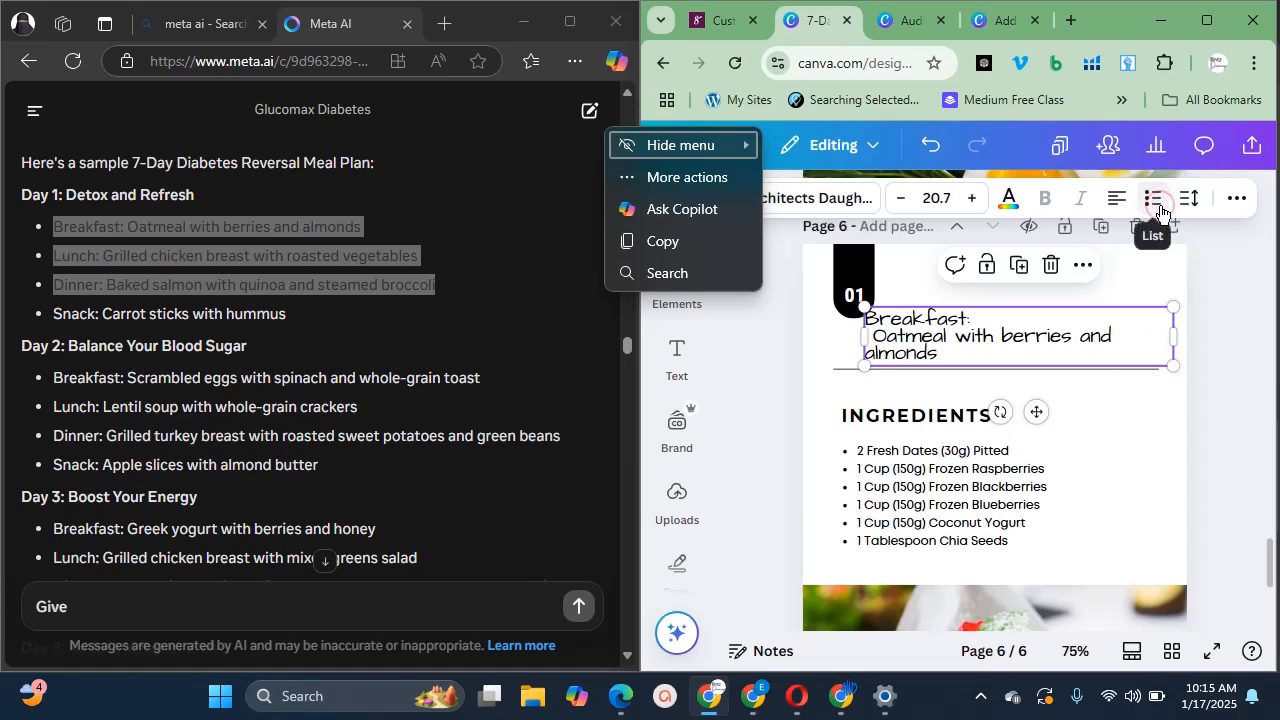
{"action": "left_click", "coordinate": [1218, 321]}
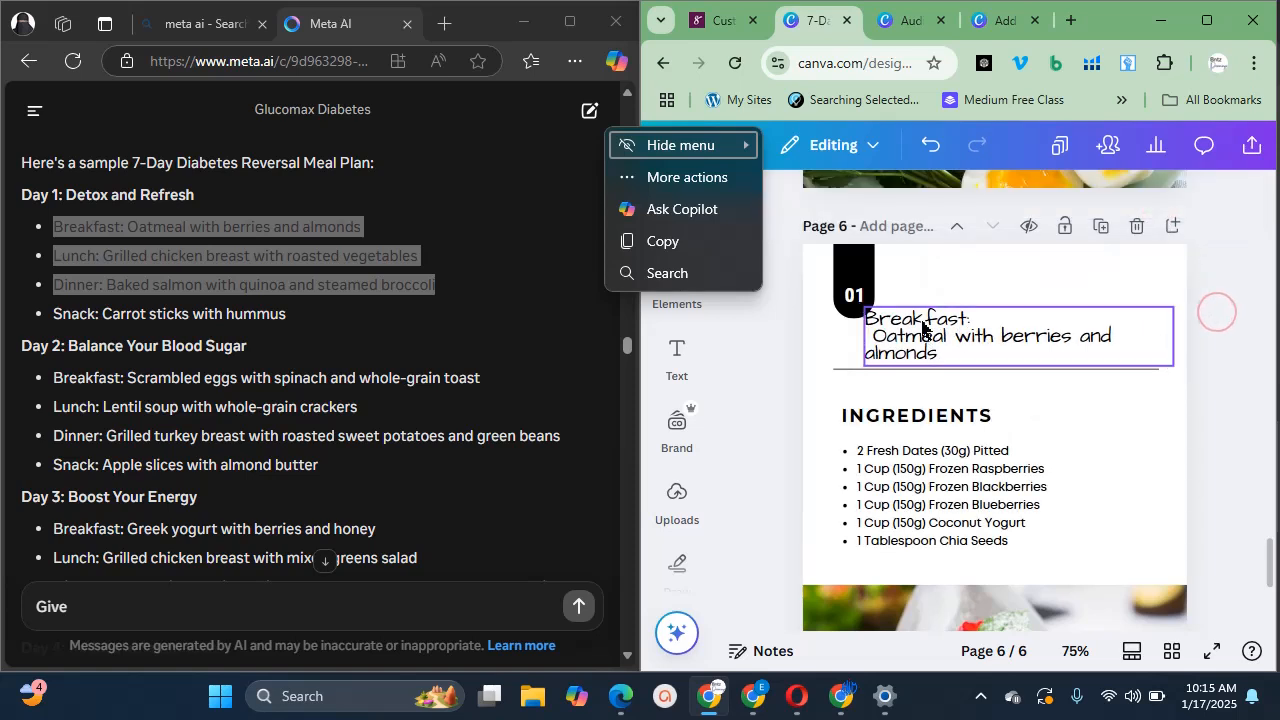
Raise the 01 tag clear of the breakfast title and align the title, without the space before "Oatmeal", with the start of the divider line
{"action": "left_click", "coordinate": [975, 320]}
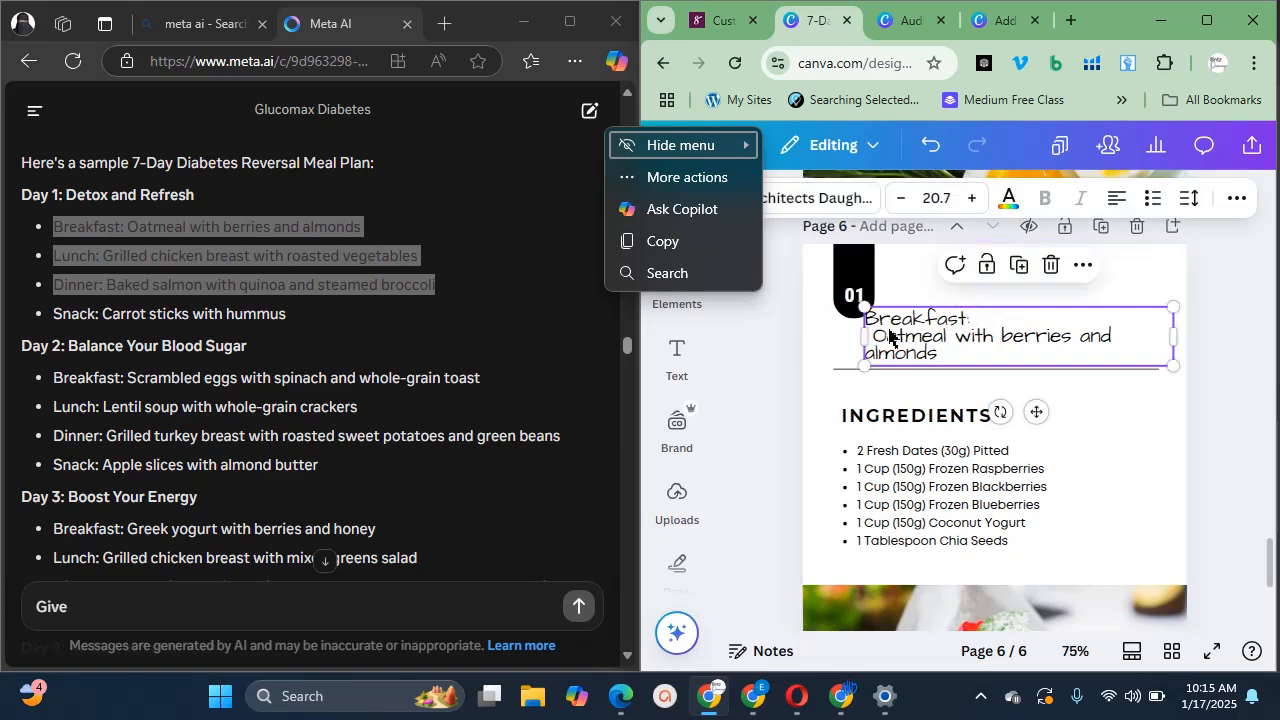
{"action": "left_click_drag", "start_coordinate": [822, 252], "coordinate": [868, 281]}
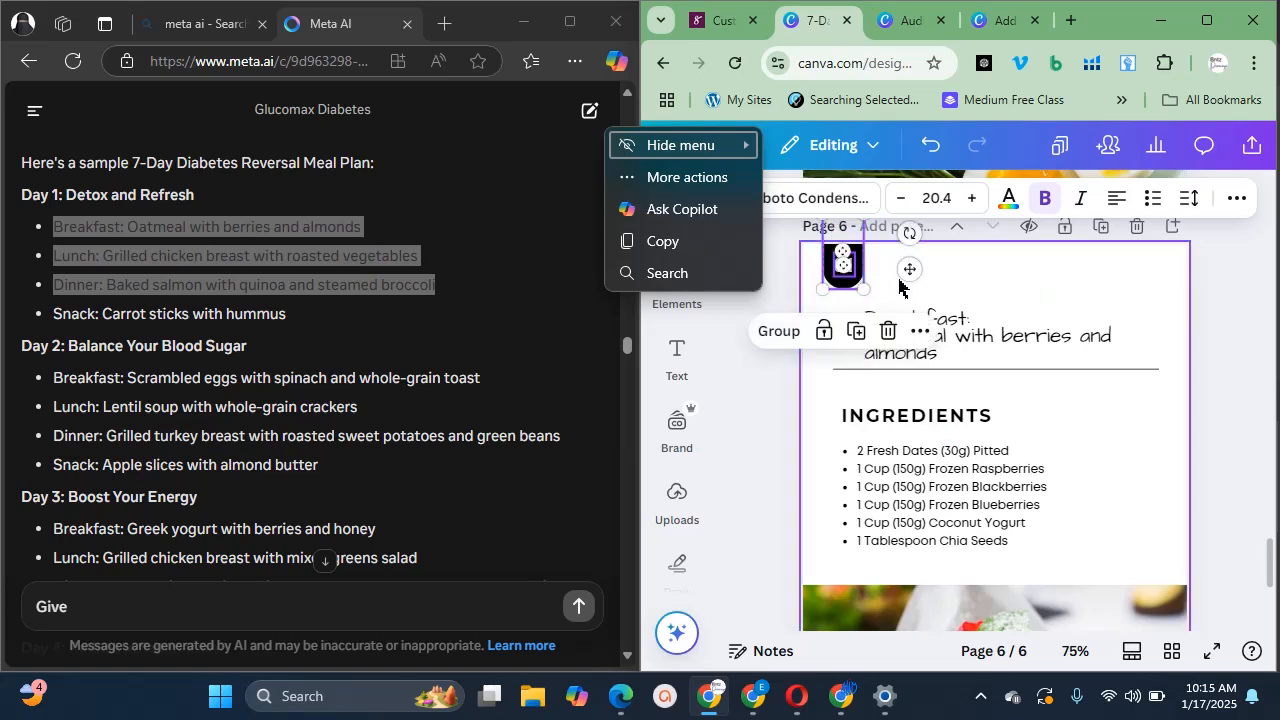
{"action": "left_click", "coordinate": [1236, 373]}
{"action": "left_click_drag", "start_coordinate": [950, 357], "coordinate": [920, 352]}
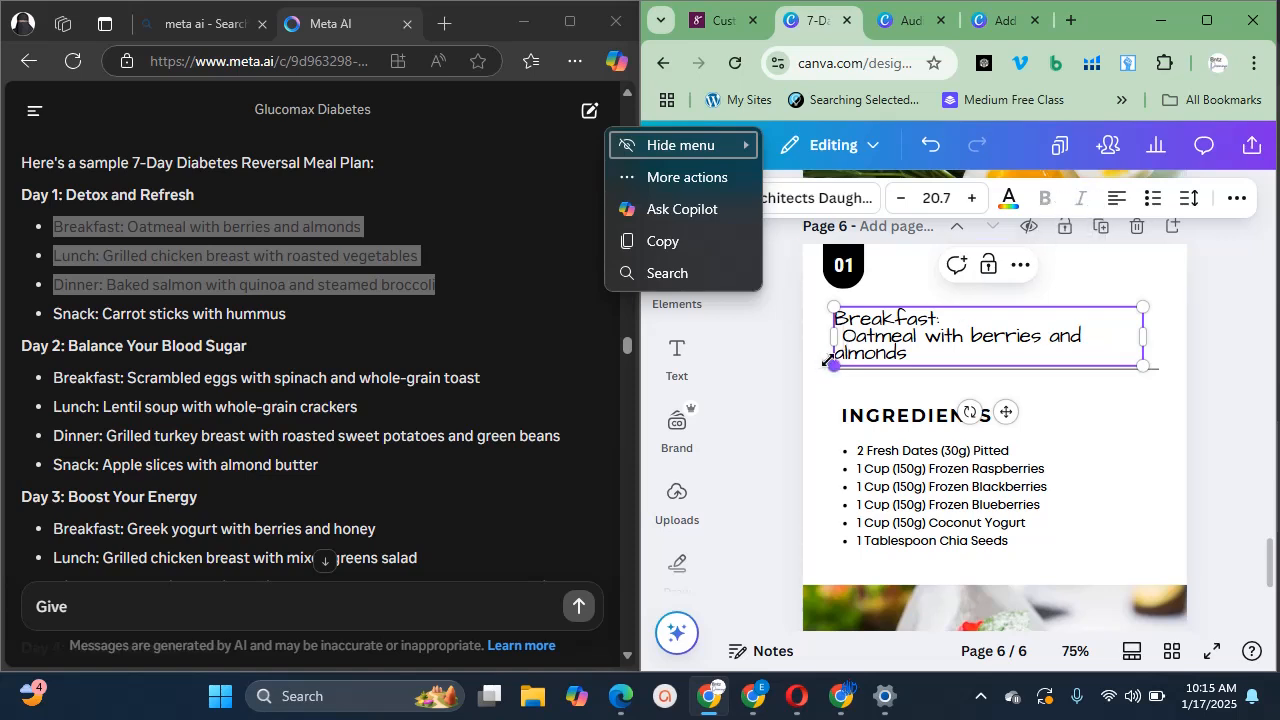
{"action": "key", "text": "BackSpace"}
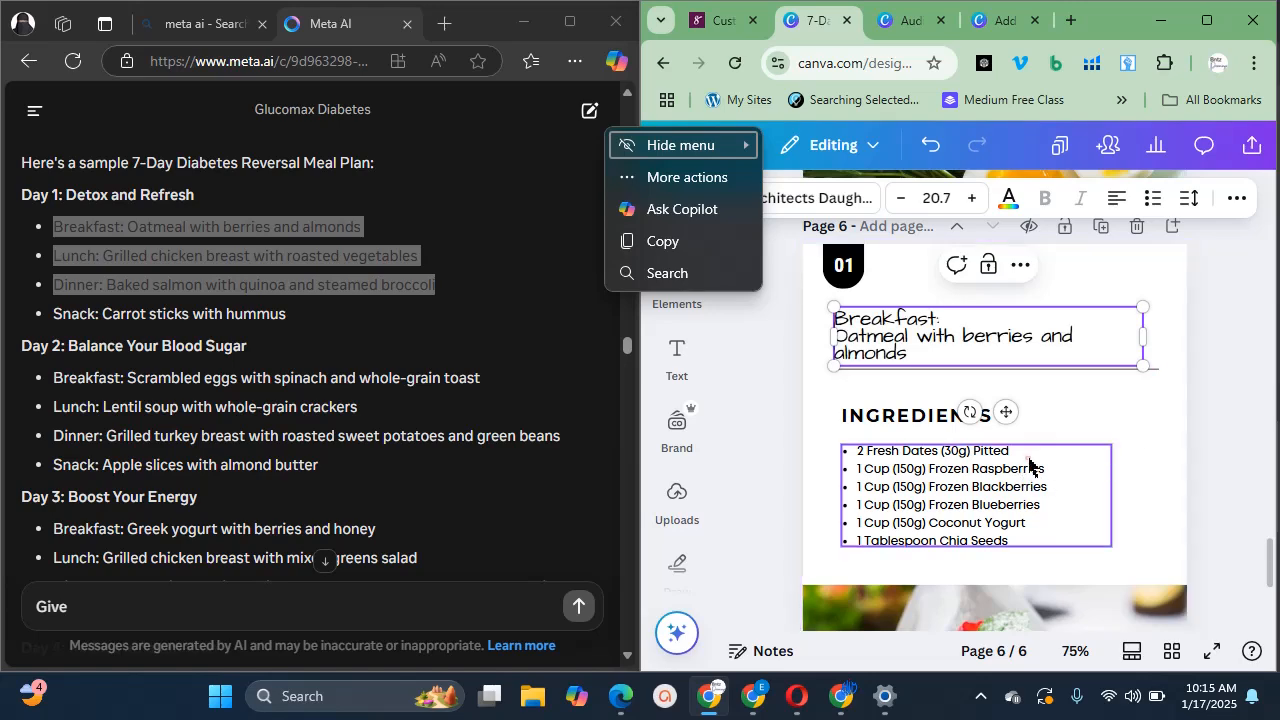
Nudge the ingredients list slightly upward on page 6 and duplicate the page
{"action": "mouse_move", "coordinate": [1030, 465]}
{"action": "left_mouse_down"}
{"action": "mouse_move", "coordinate": [1031, 297]}
{"action": "mouse_move", "coordinate": [1088, 344]}
{"action": "mouse_move", "coordinate": [1031, 454]}
{"action": "left_mouse_up"}
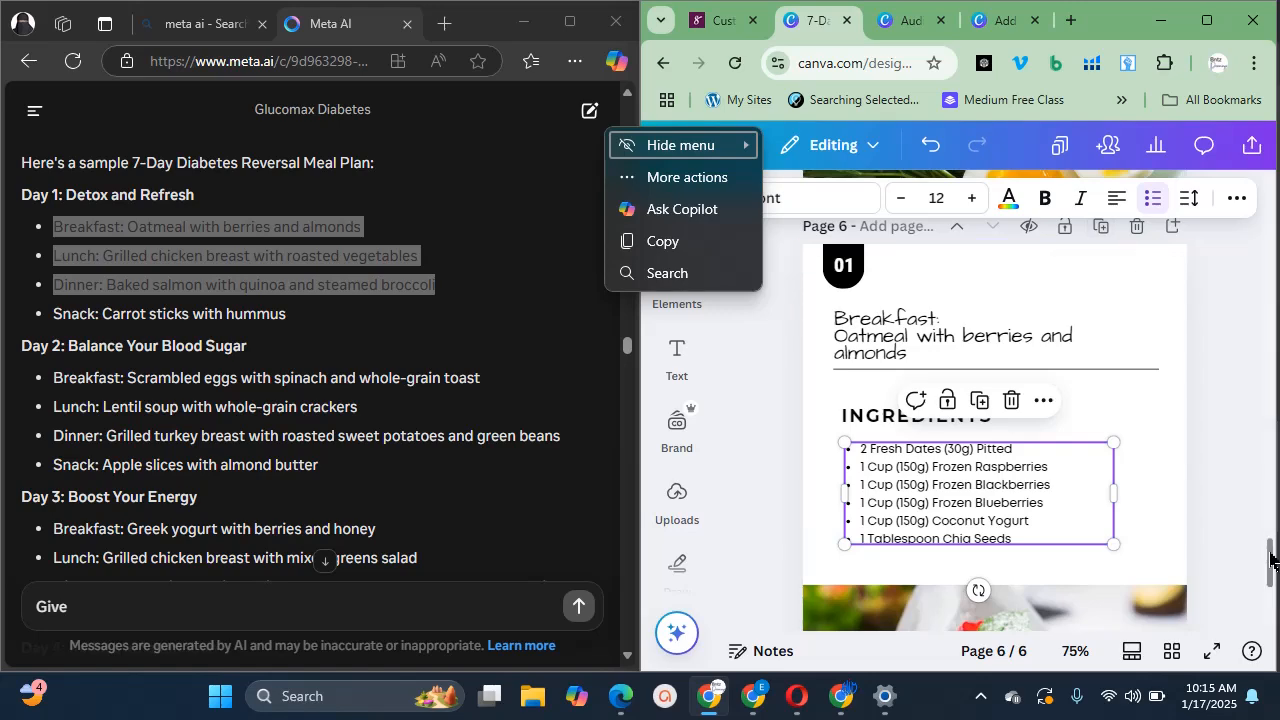
{"action": "mouse_move", "coordinate": [1268, 552]}
{"action": "left_mouse_down"}
{"action": "mouse_move", "coordinate": [1276, 598]}
{"action": "mouse_move", "coordinate": [1269, 514]}
{"action": "mouse_move", "coordinate": [1268, 578]}
{"action": "mouse_move", "coordinate": [1274, 556]}
{"action": "left_mouse_up"}
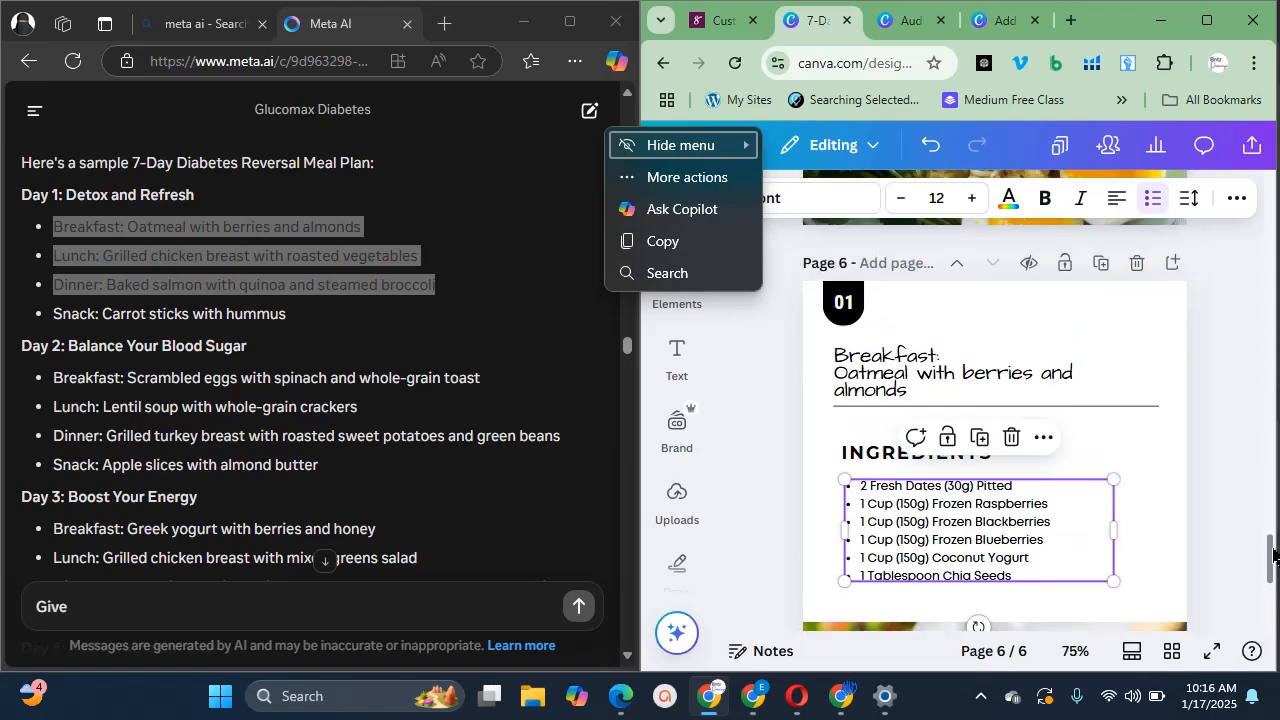
{"action": "left_click", "coordinate": [1102, 265]}
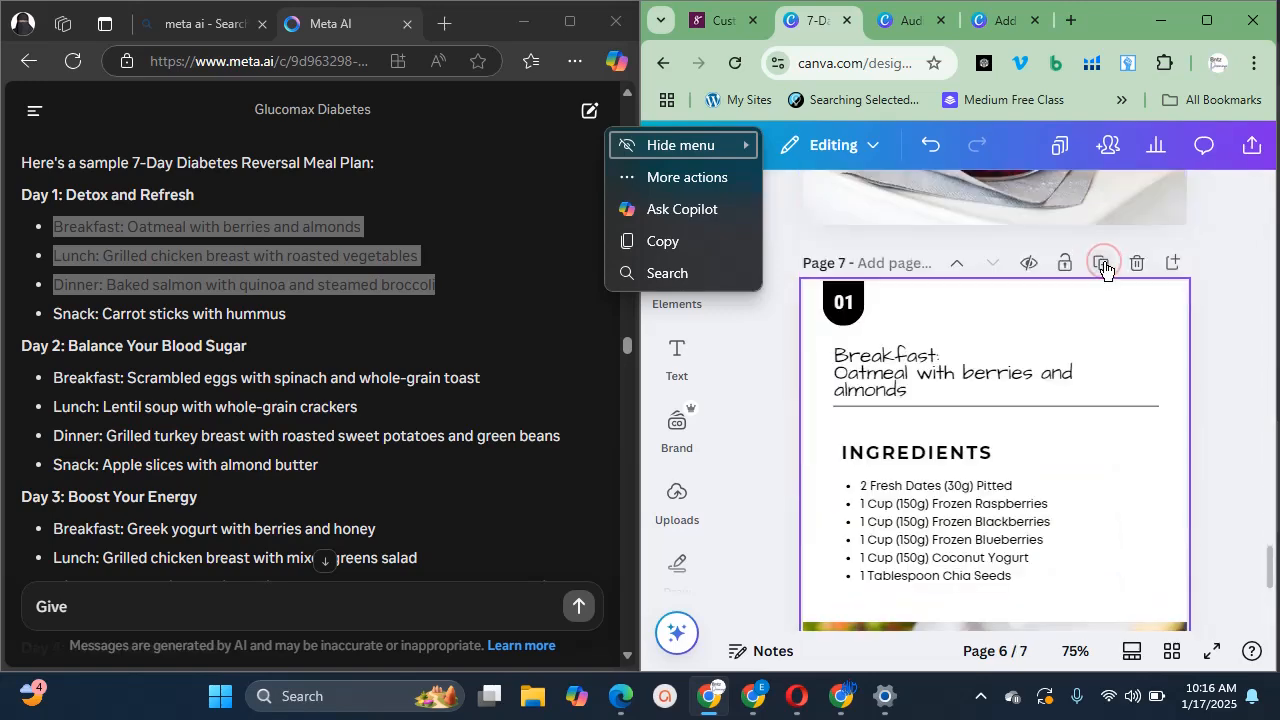
Replace the page 7 title with "Lunch: Grilled chicken breast with roasted vegetables" copied from Day 1 of the Meta AI meal plan
{"action": "left_click", "coordinate": [897, 363]}
{"action": "left_click", "coordinate": [897, 363]}
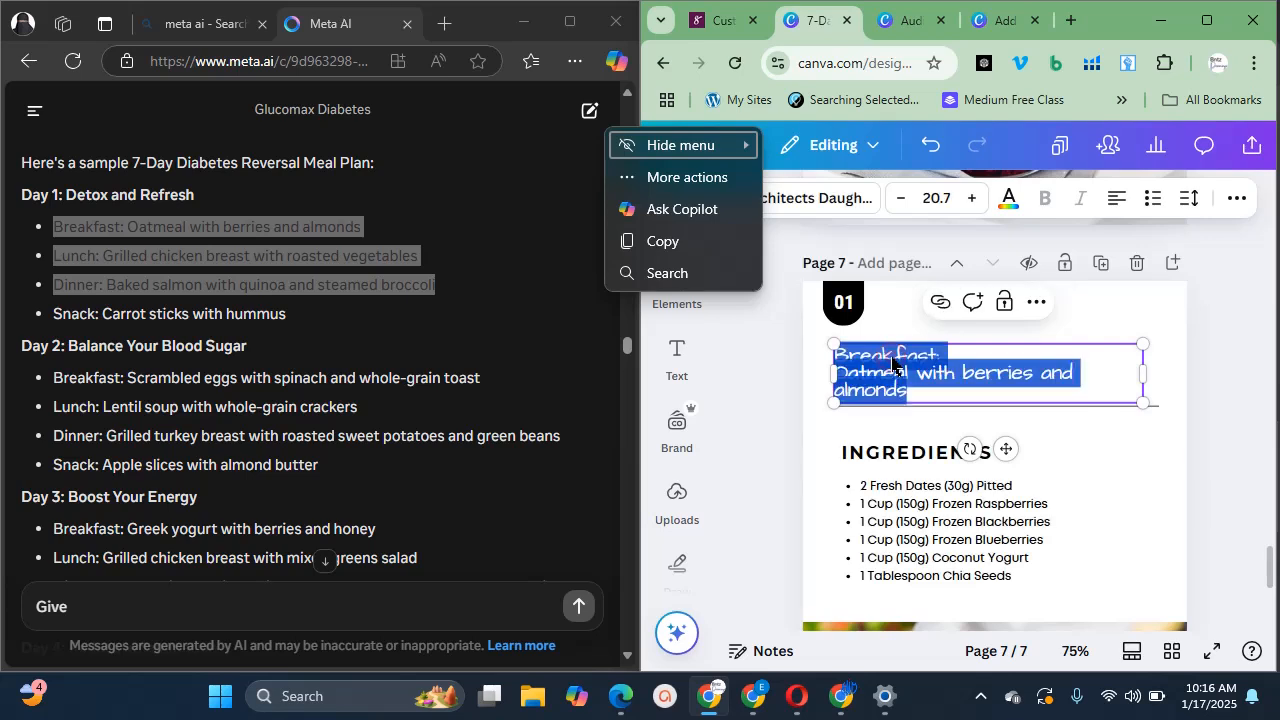
{"action": "left_click", "coordinate": [268, 340]}
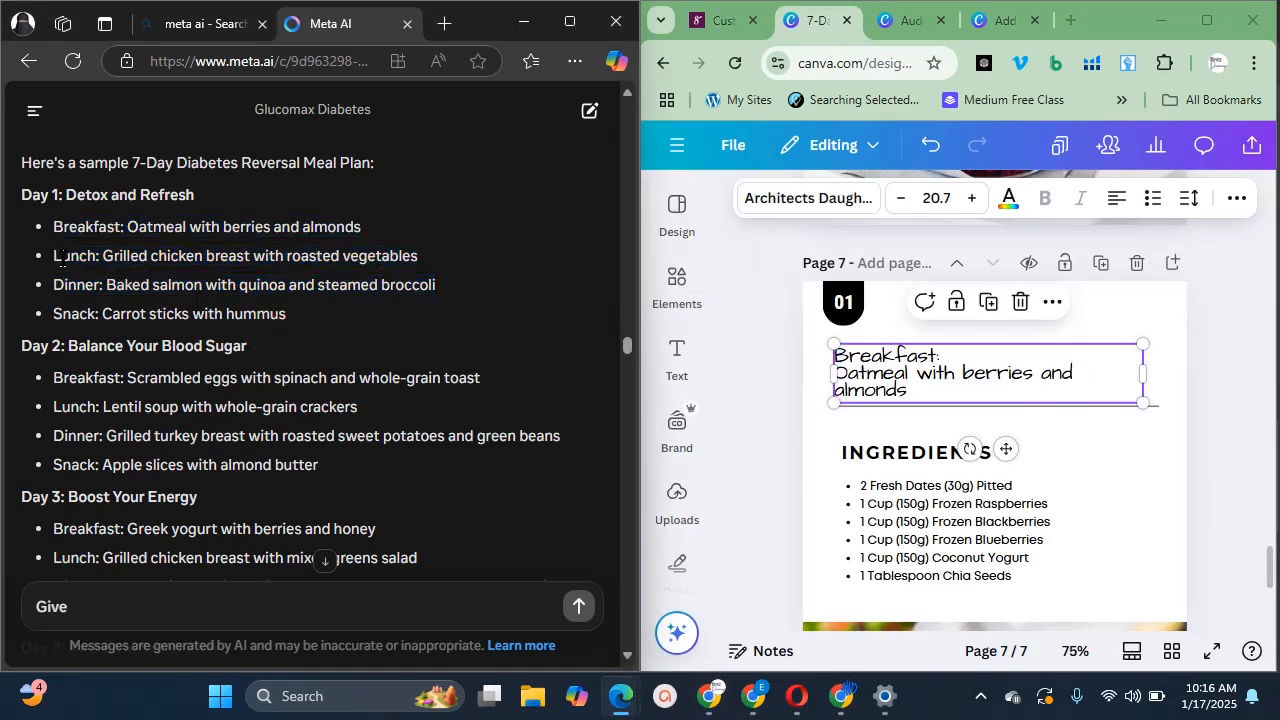
{"action": "left_click_drag", "start_coordinate": [54, 256], "coordinate": [484, 262]}
{"action": "key", "text": "ctrl+c"}
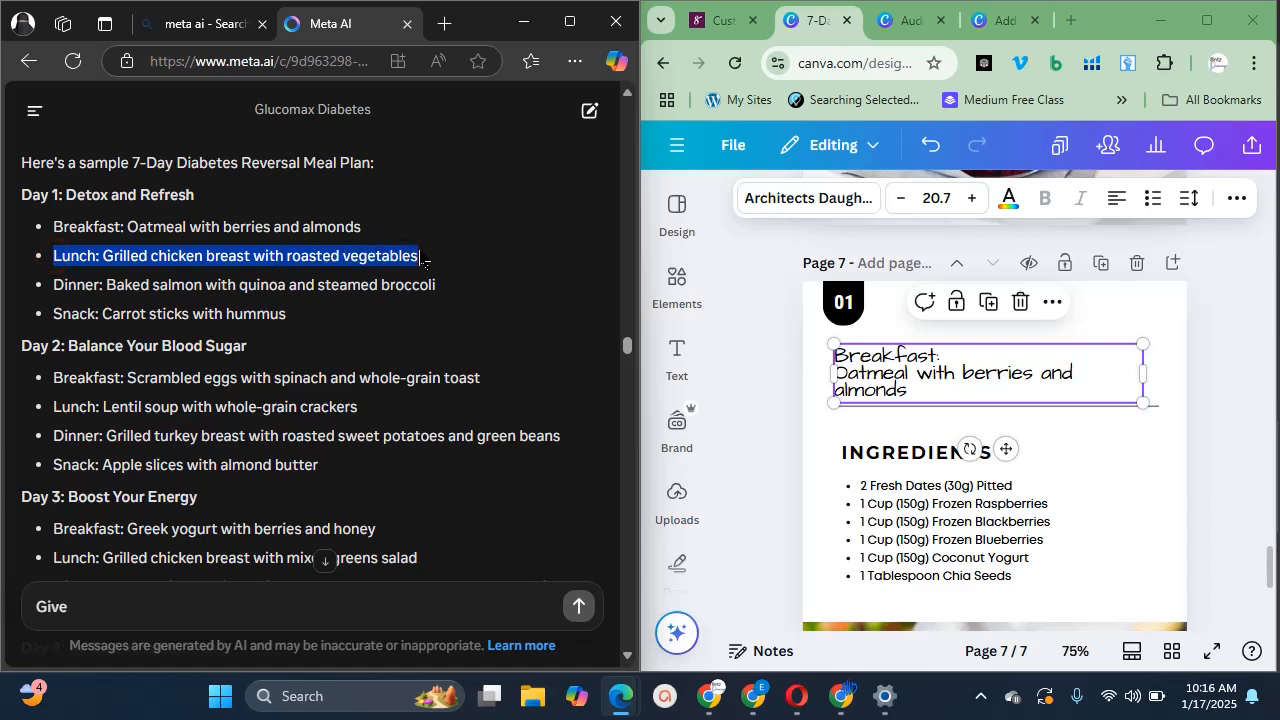
{"action": "left_click_drag", "start_coordinate": [425, 260], "coordinate": [789, 344]}
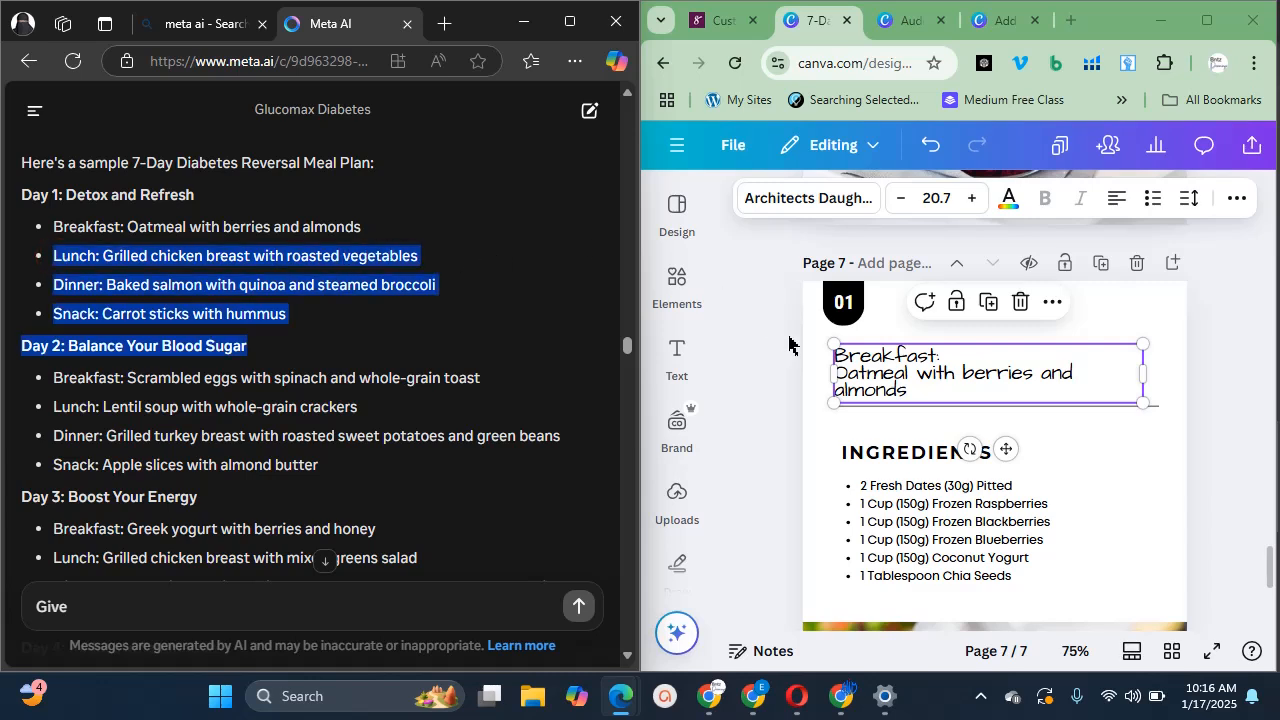
{"action": "left_click", "coordinate": [866, 372]}
{"action": "key", "text": "ctrl+a"}
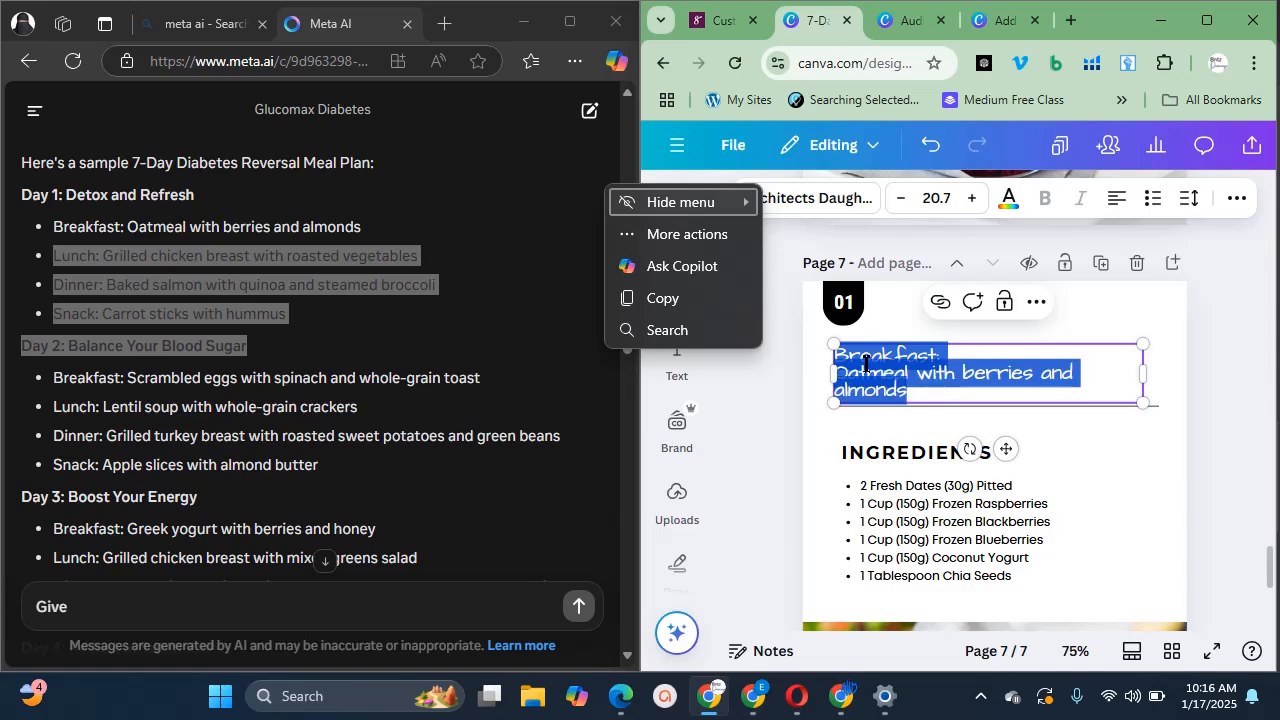
{"action": "key", "text": "ctrl+v"}
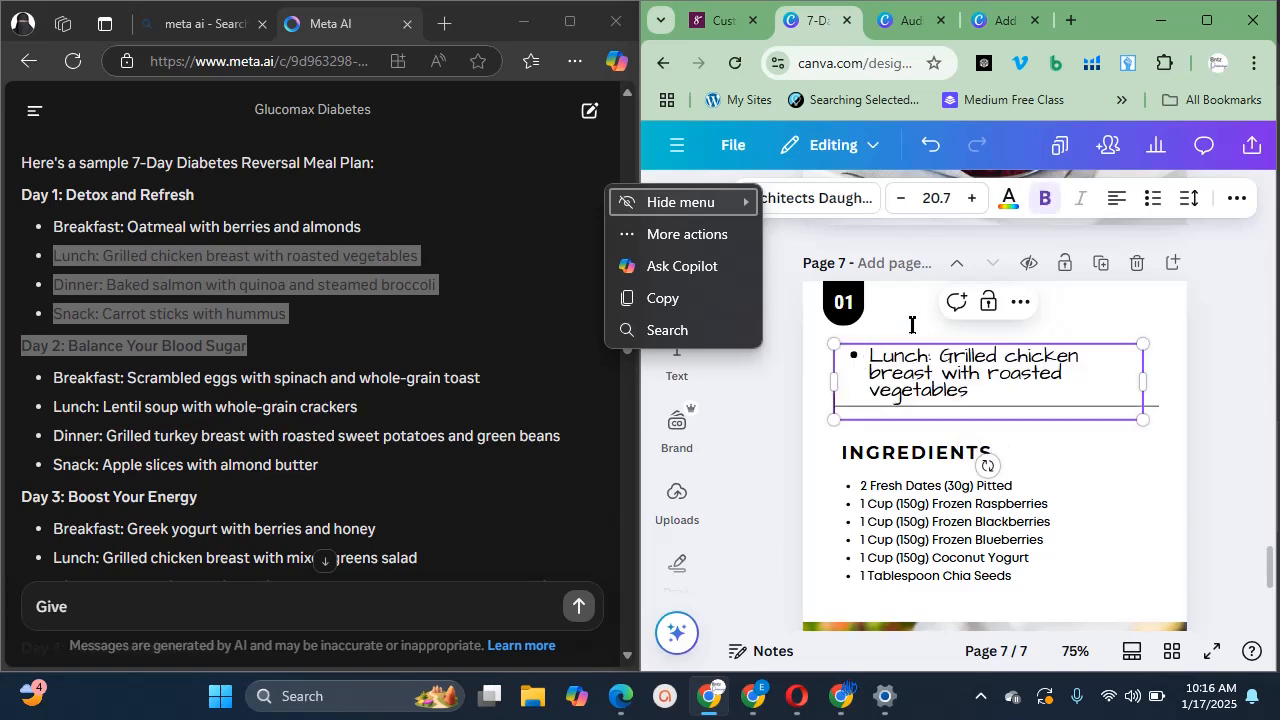
Remove the bullet formatting and the extra empty list line from the page 7 lunch title
{"action": "left_click", "coordinate": [1155, 200]}
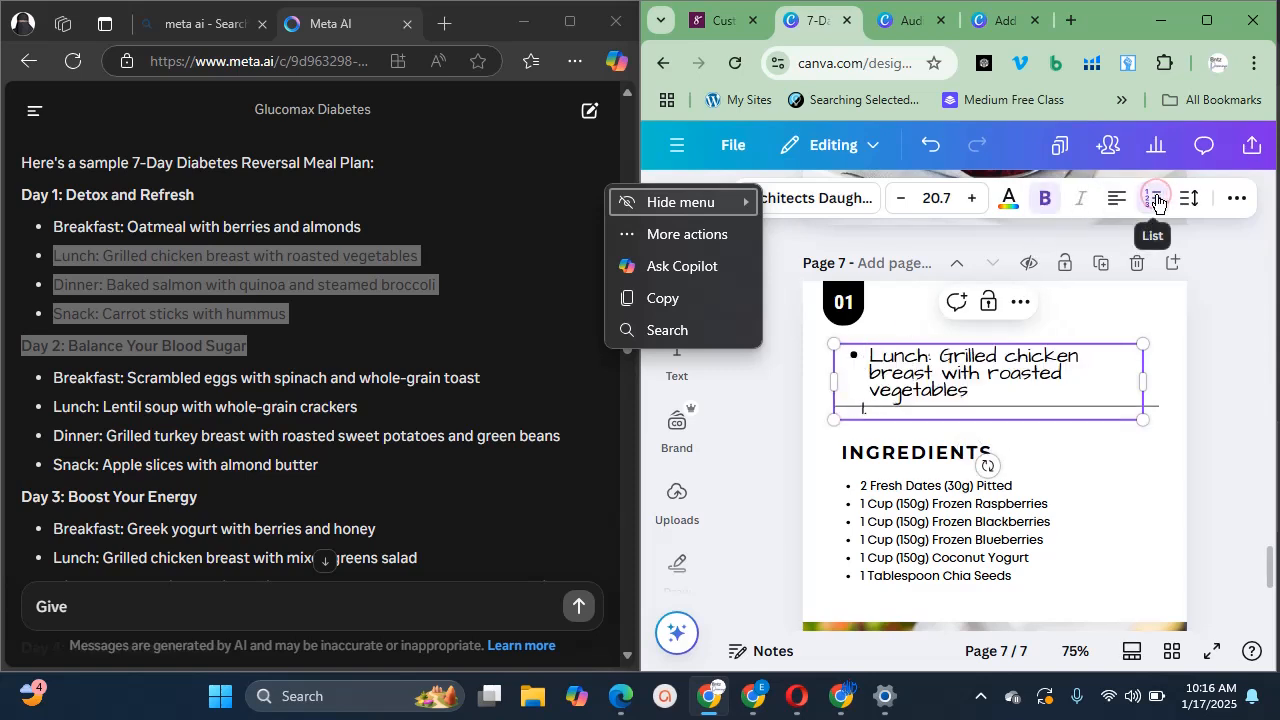
{"action": "left_click", "coordinate": [1157, 201]}
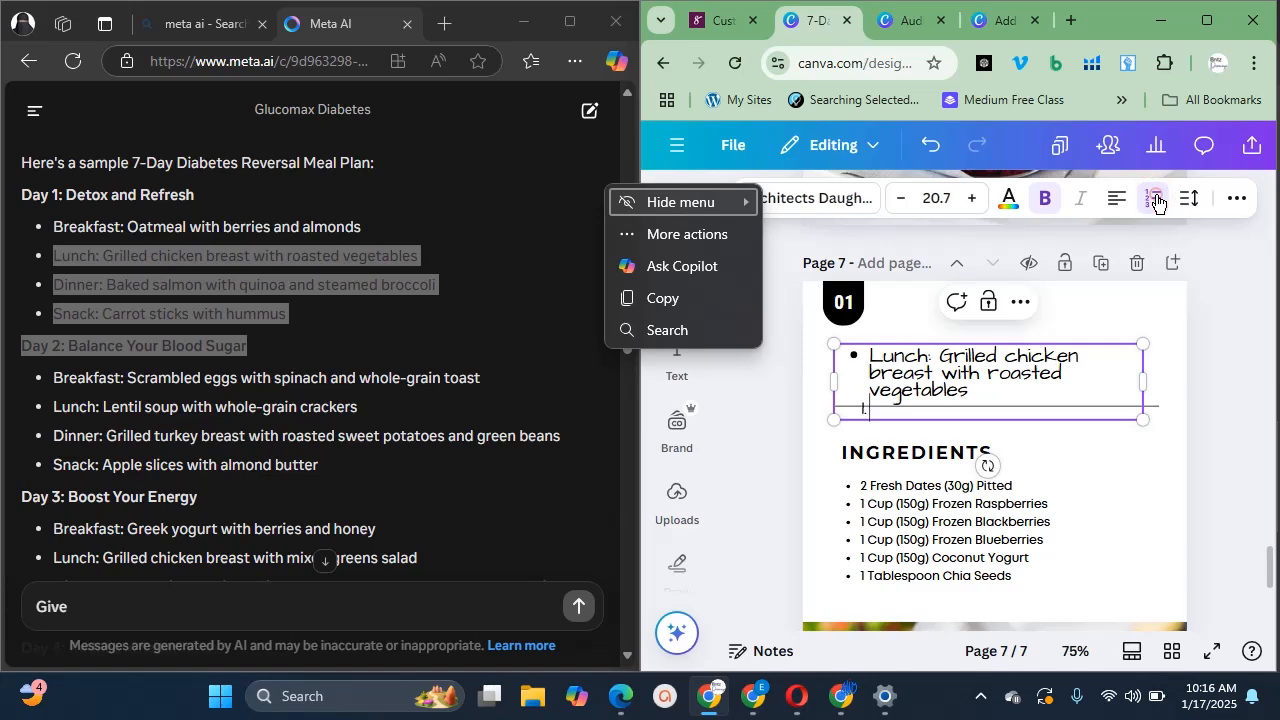
{"action": "left_click", "coordinate": [1157, 201]}
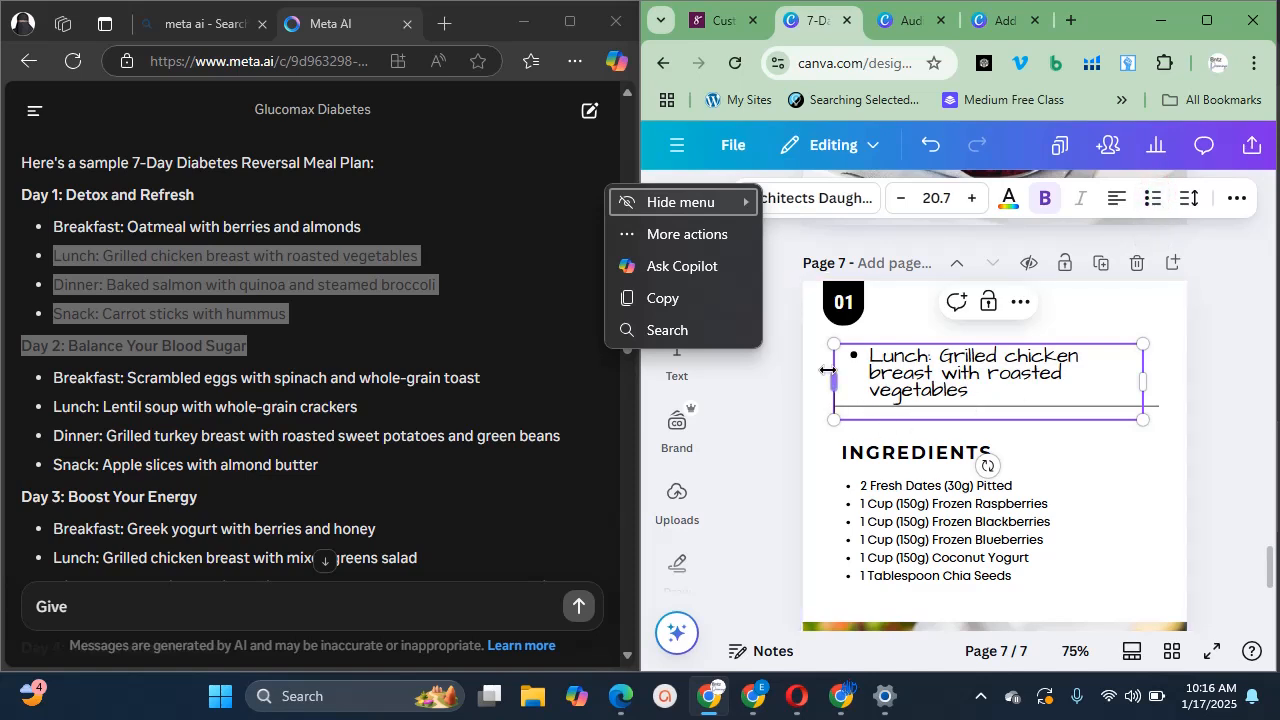
{"action": "left_click", "coordinate": [869, 355]}
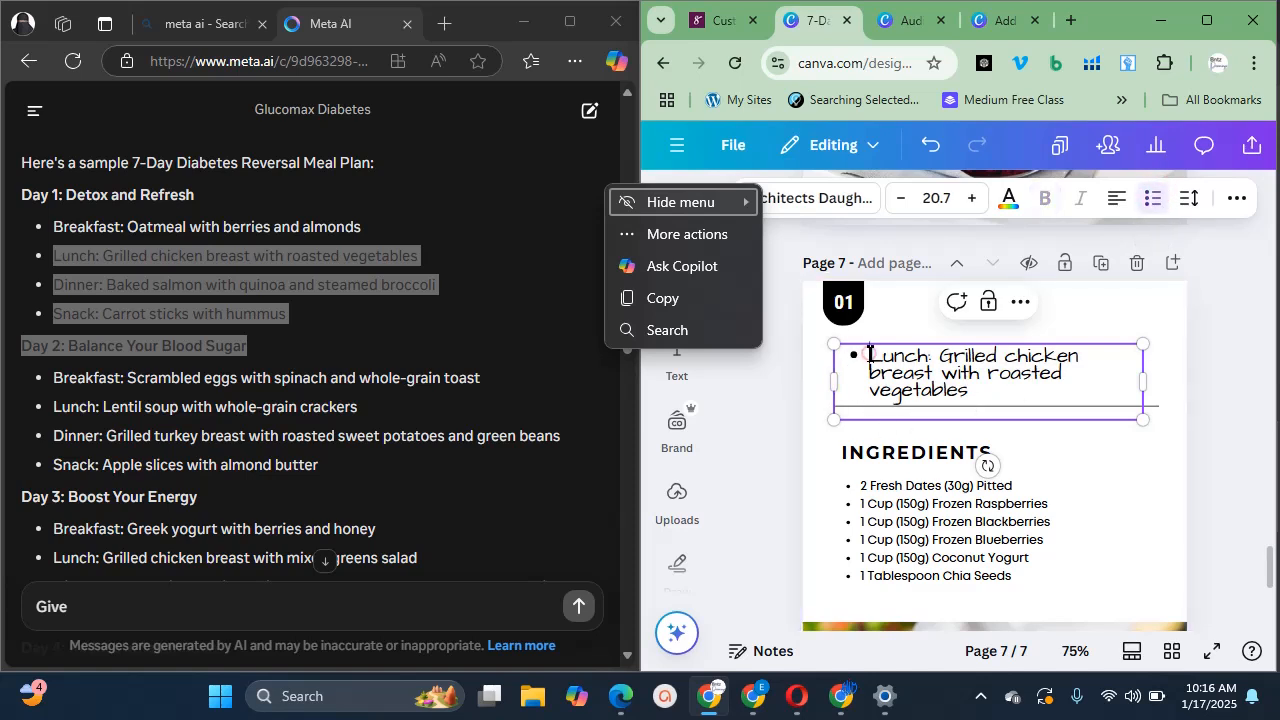
{"action": "left_click", "coordinate": [1156, 197]}
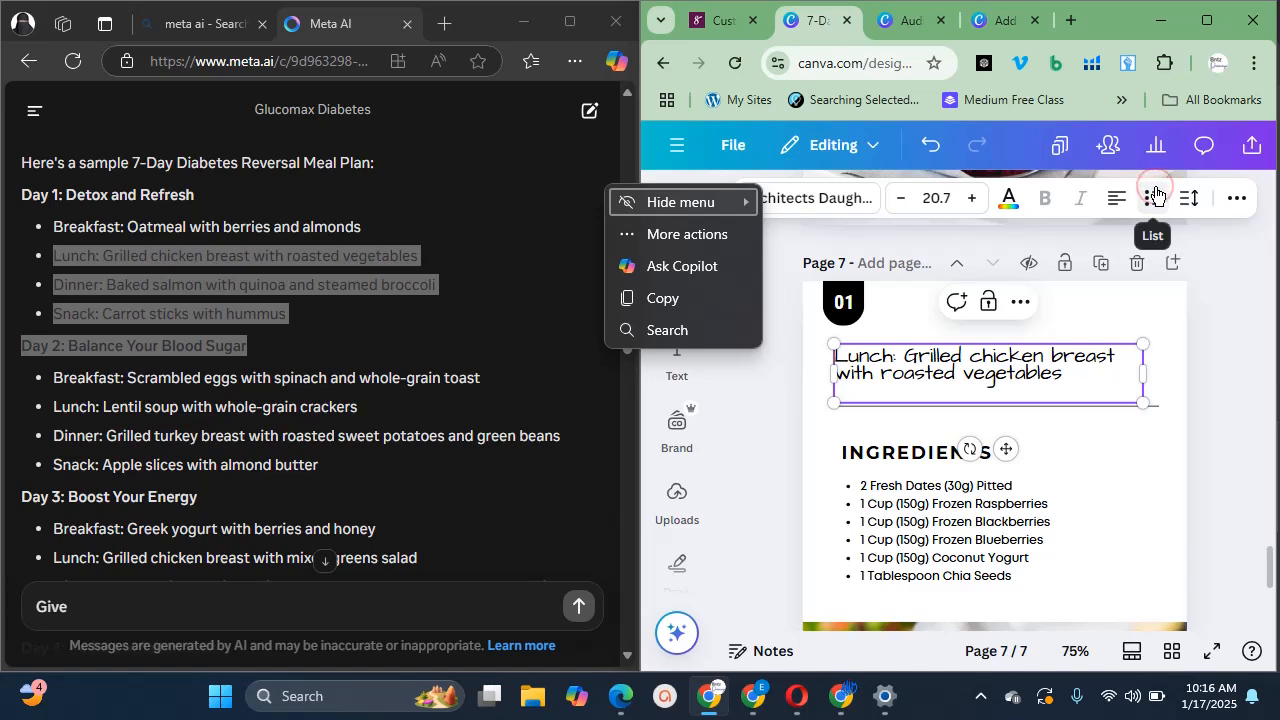
Lower the lunch title slightly toward the divider line and duplicate page 7
{"action": "left_click", "coordinate": [1087, 454]}
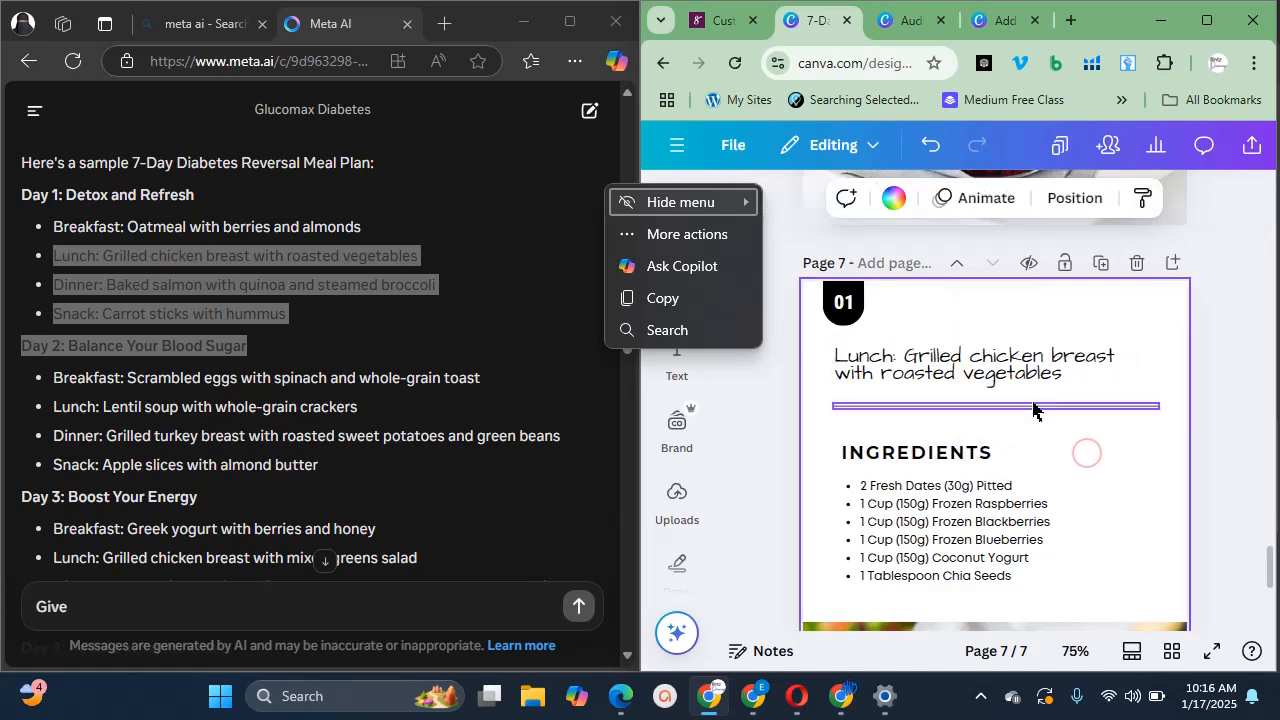
{"action": "left_click_drag", "start_coordinate": [1014, 380], "coordinate": [1016, 391]}
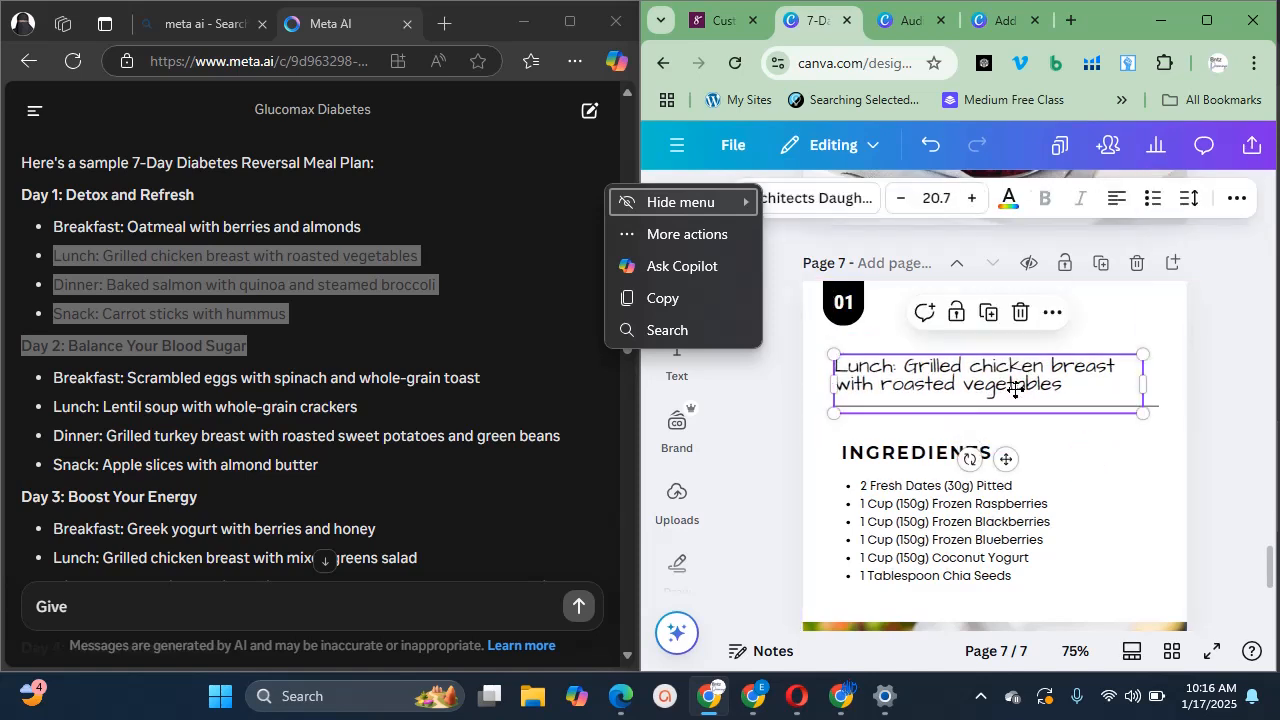
{"action": "left_click", "coordinate": [1102, 266]}
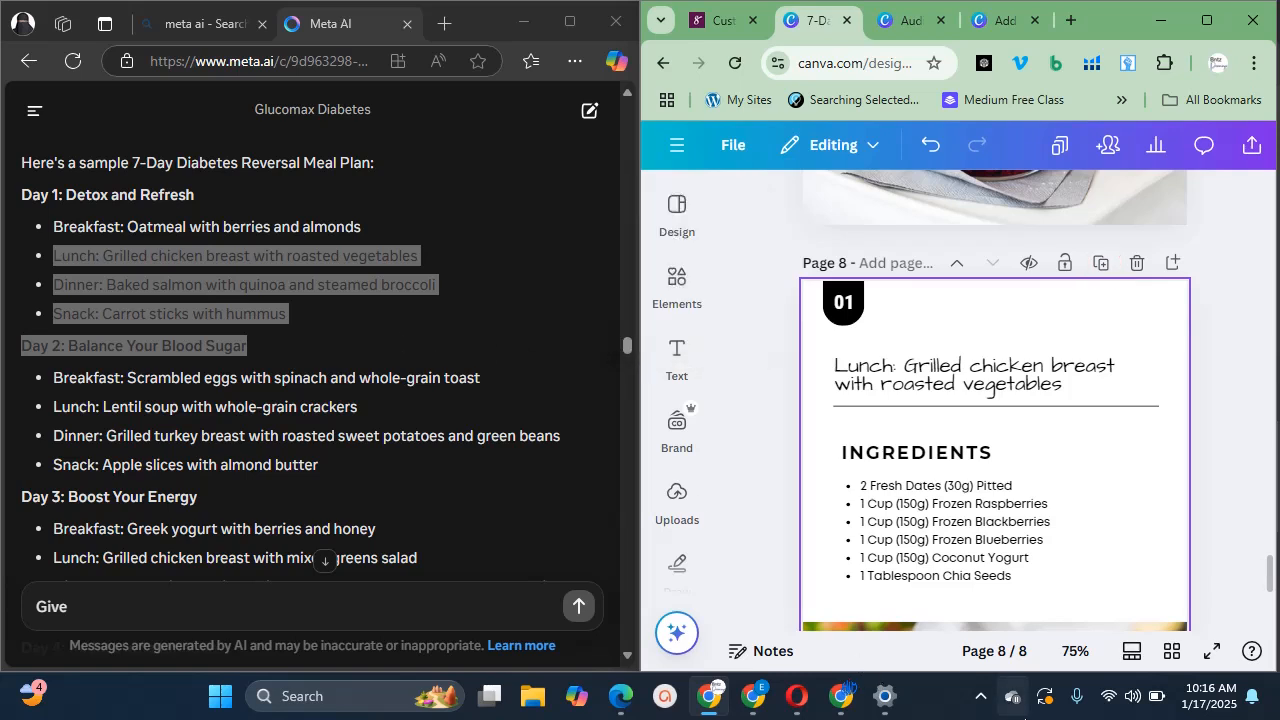
{"action": "left_click", "coordinate": [980, 697]}
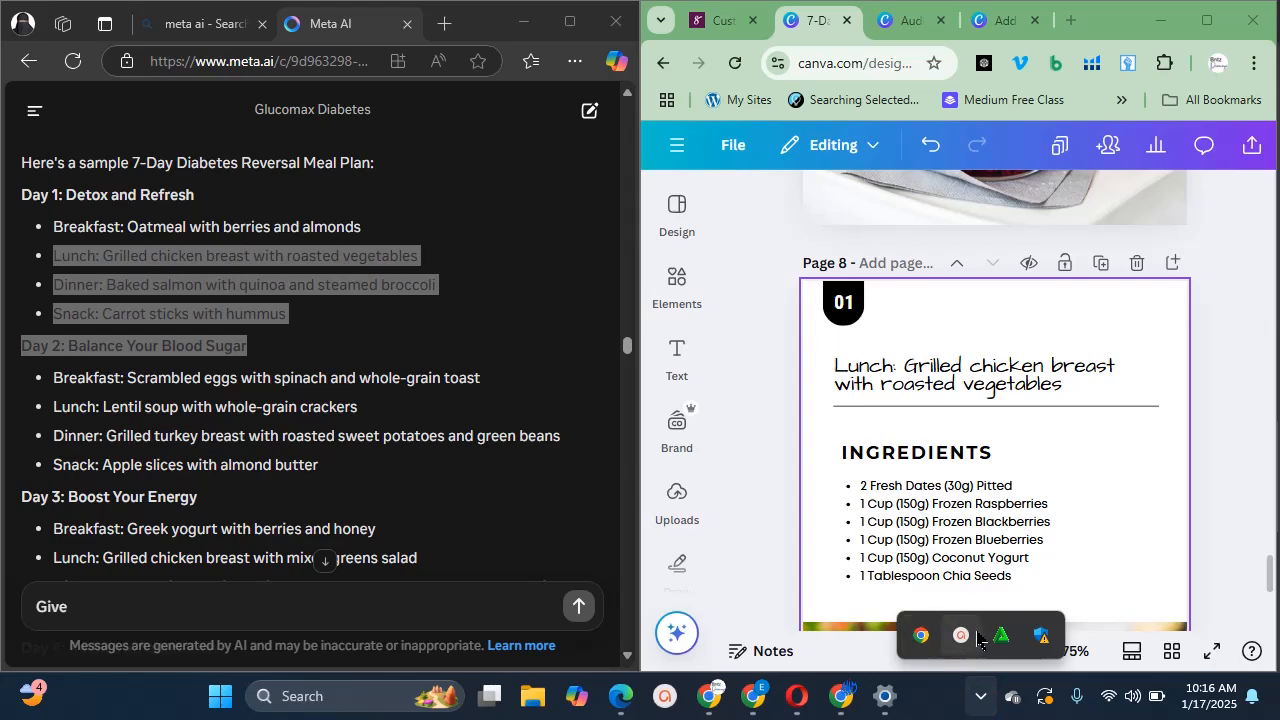
{"action": "left_click", "coordinate": [975, 634]}
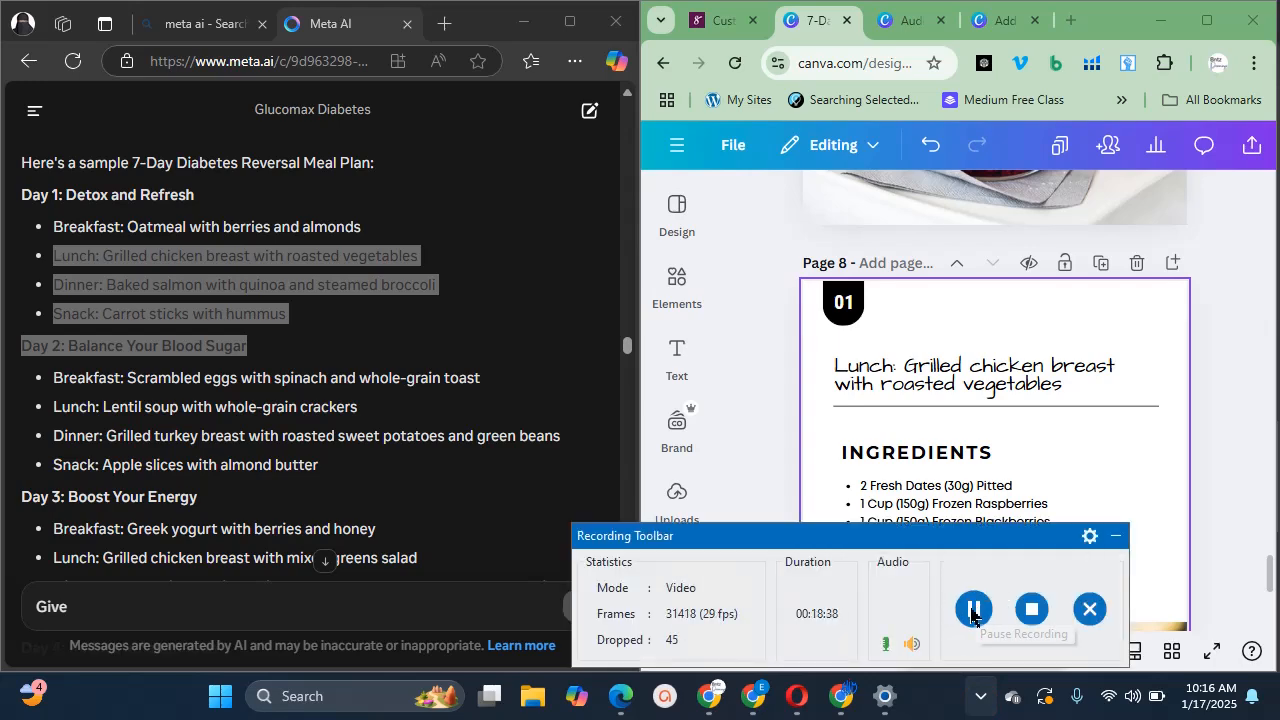
{"action": "left_click", "coordinate": [970, 610]}
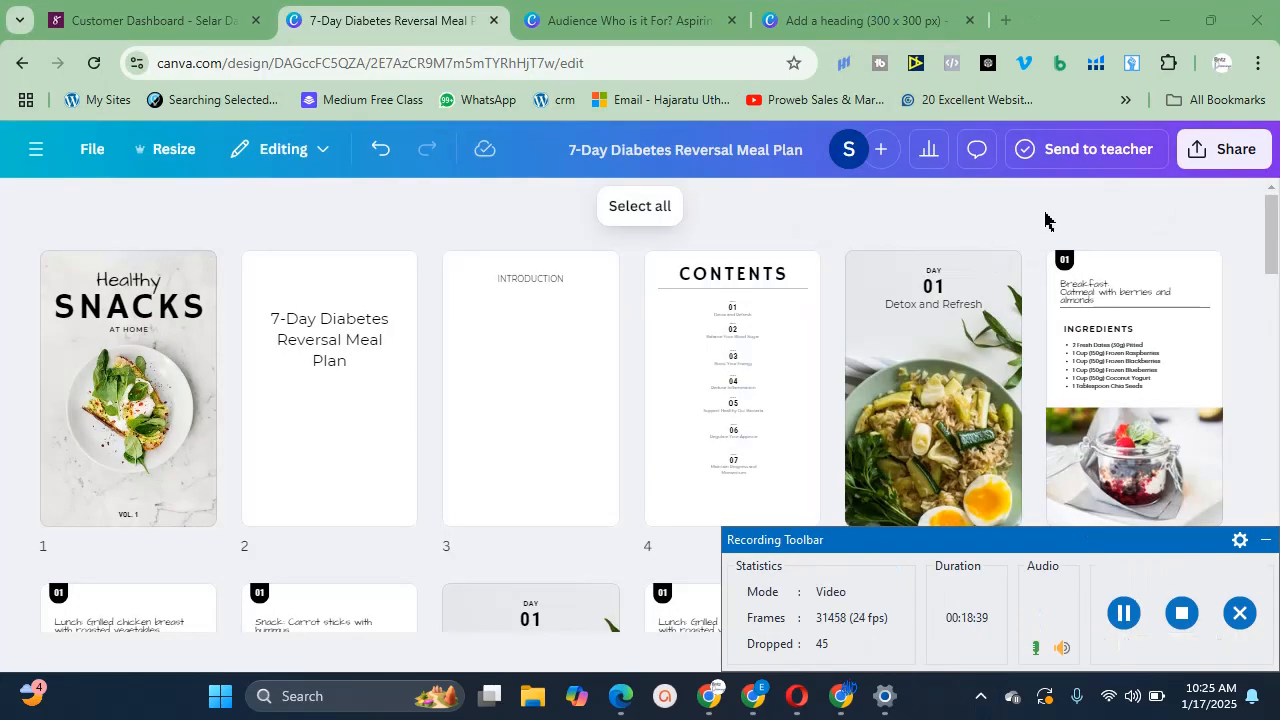
{"action": "left_click", "coordinate": [1176, 228]}
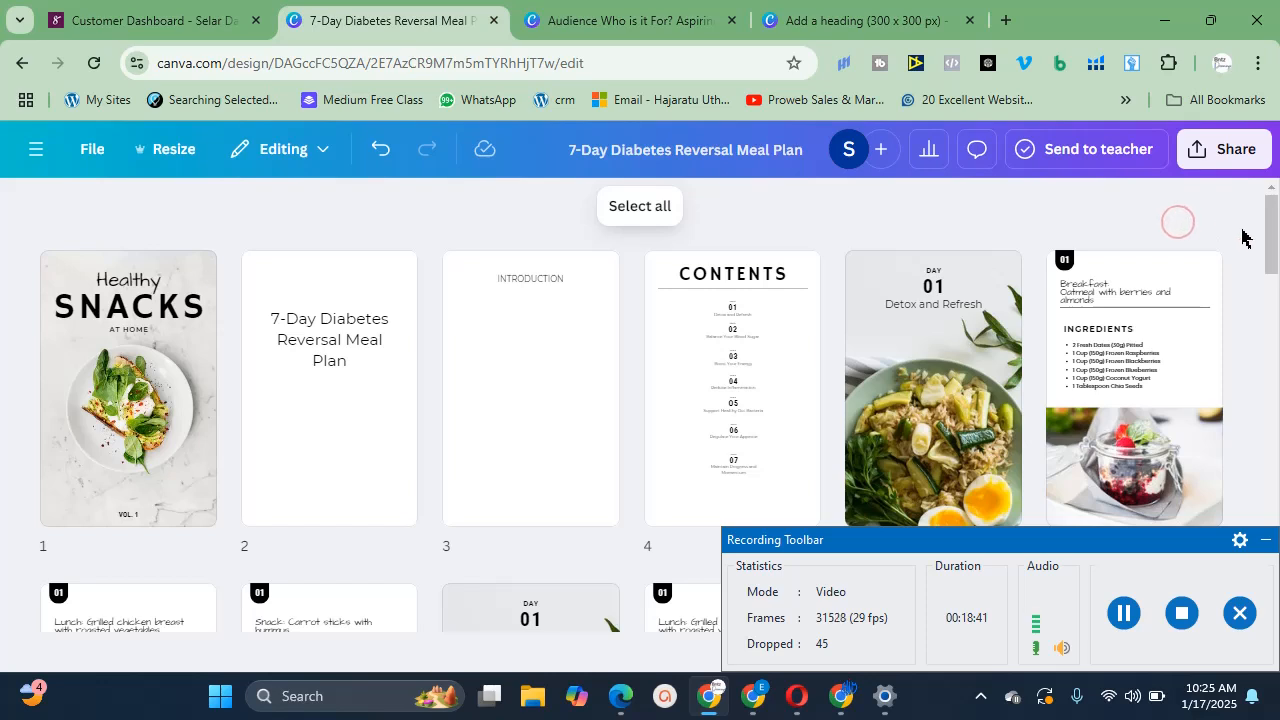
{"action": "left_click", "coordinate": [1265, 539]}
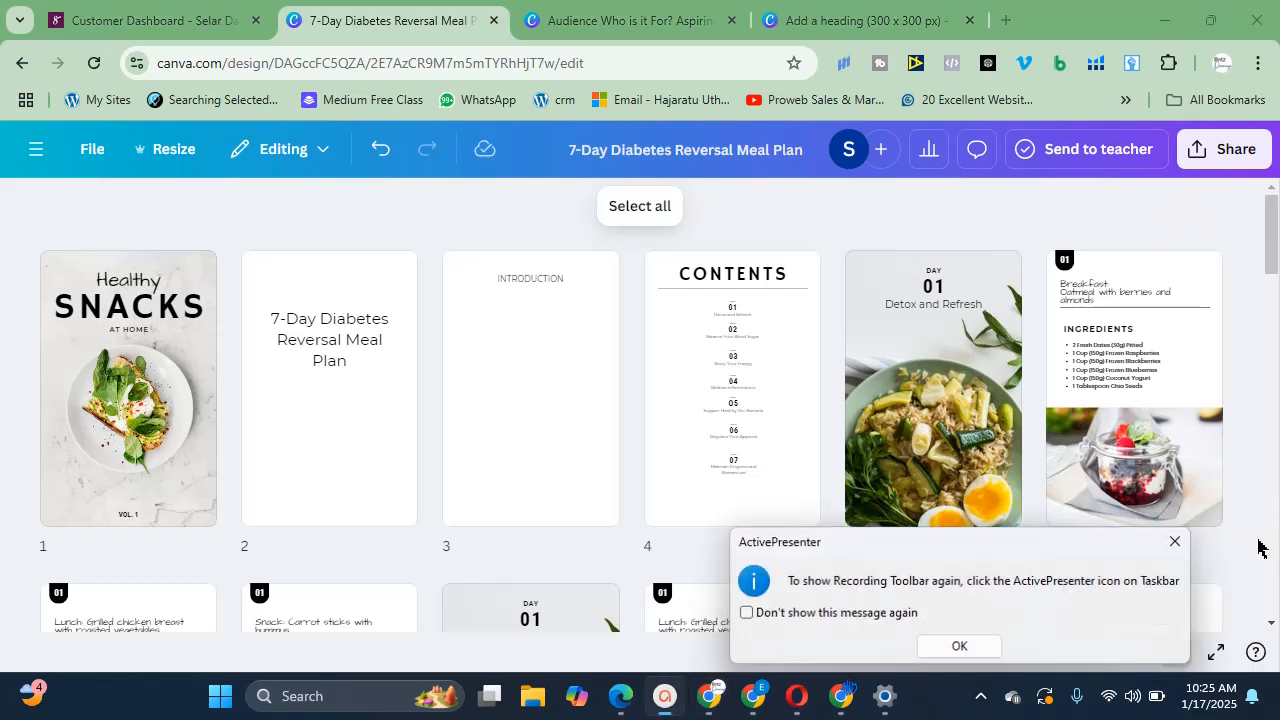
Review the cover, contents, day covers and duplicated meal pages of the whole ebook in the page overview
{"action": "left_click", "coordinate": [980, 646]}
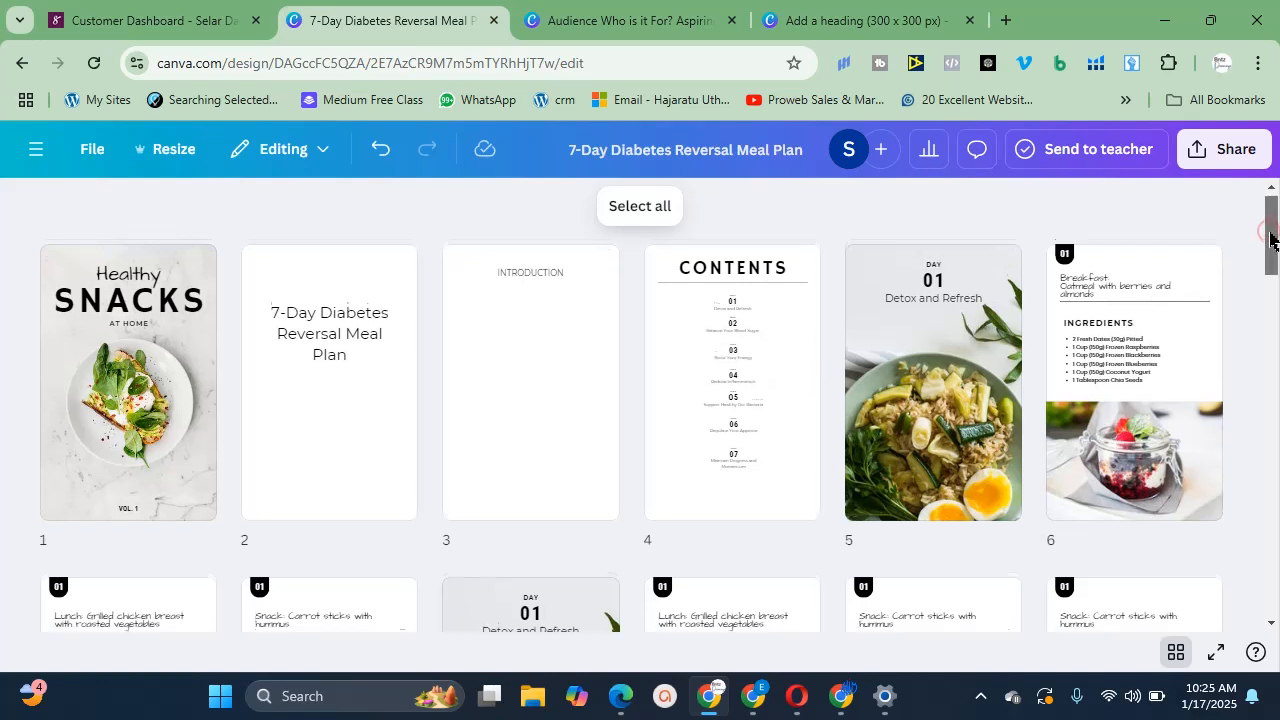
{"action": "left_click_drag", "start_coordinate": [1273, 238], "coordinate": [1273, 248]}
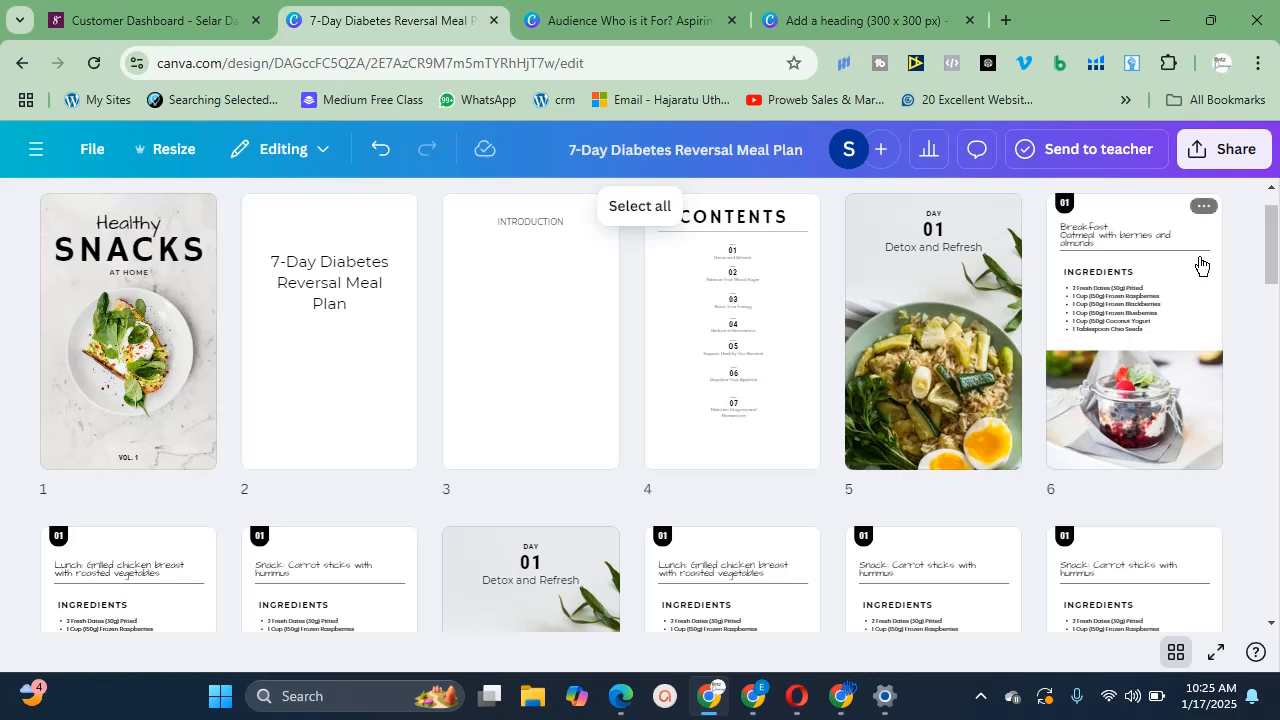
{"action": "left_click_drag", "start_coordinate": [1275, 245], "coordinate": [1156, 271]}
{"action": "scroll", "coordinate": [305, 381], "scroll_direction": "up", "scroll_amount": 2}
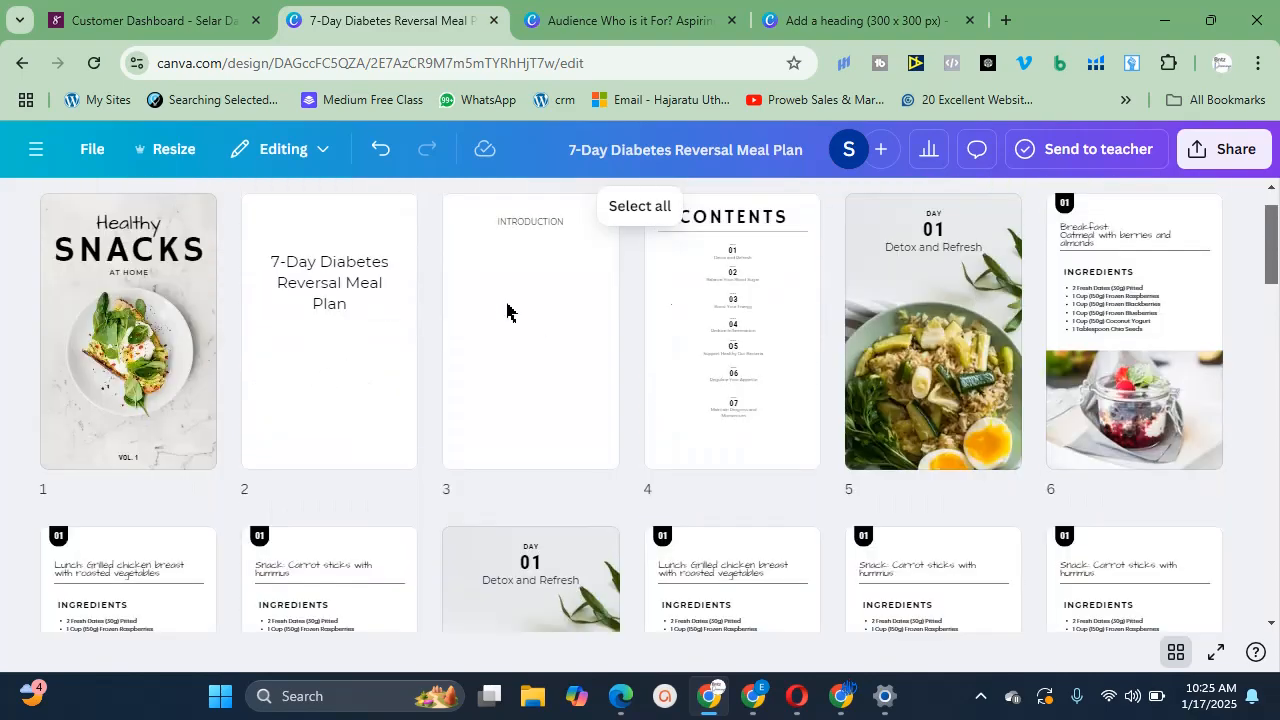
{"action": "left_click_drag", "start_coordinate": [1020, 413], "coordinate": [1268, 310]}
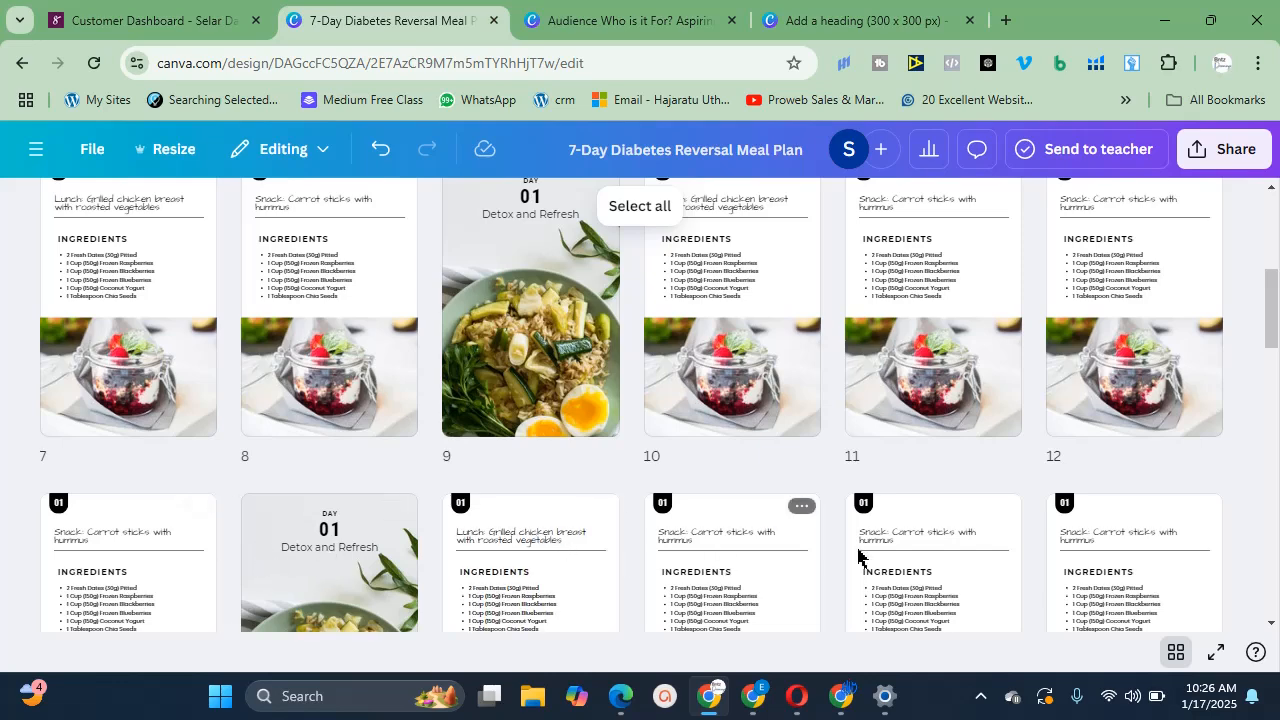
{"action": "mouse_move", "coordinate": [1235, 312]}
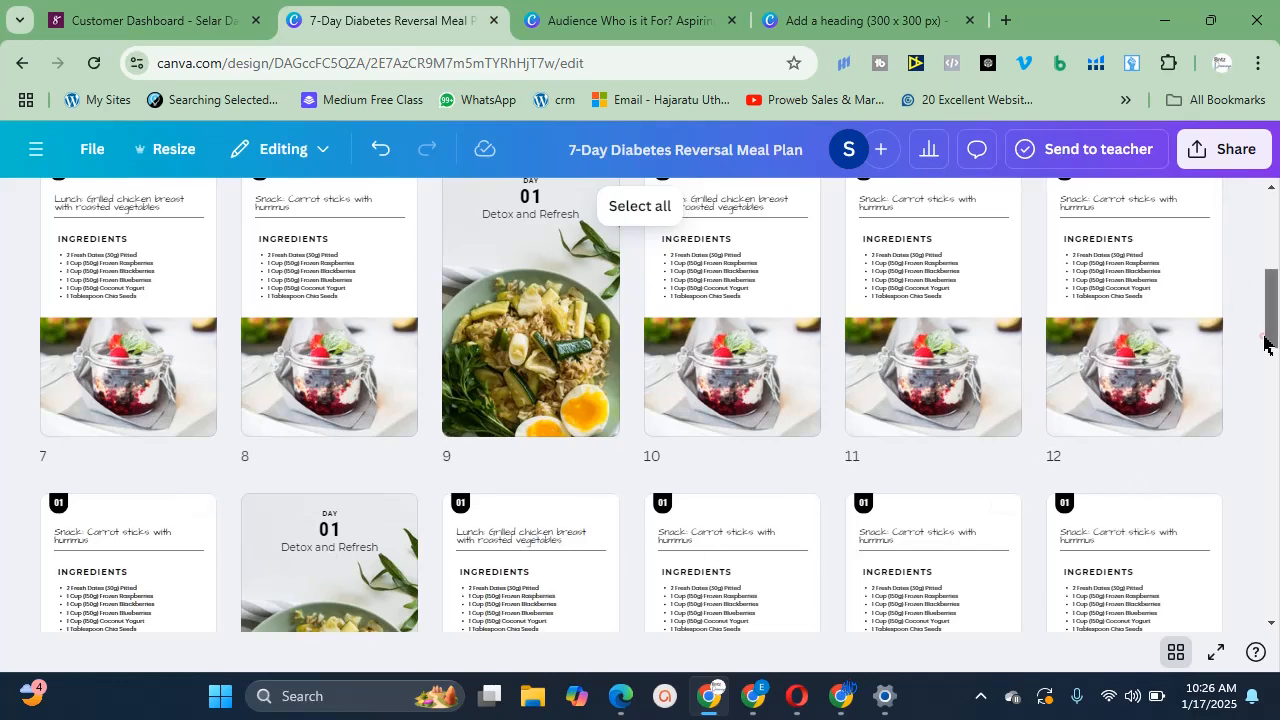
{"action": "left_click_drag", "start_coordinate": [1266, 343], "coordinate": [1266, 609]}
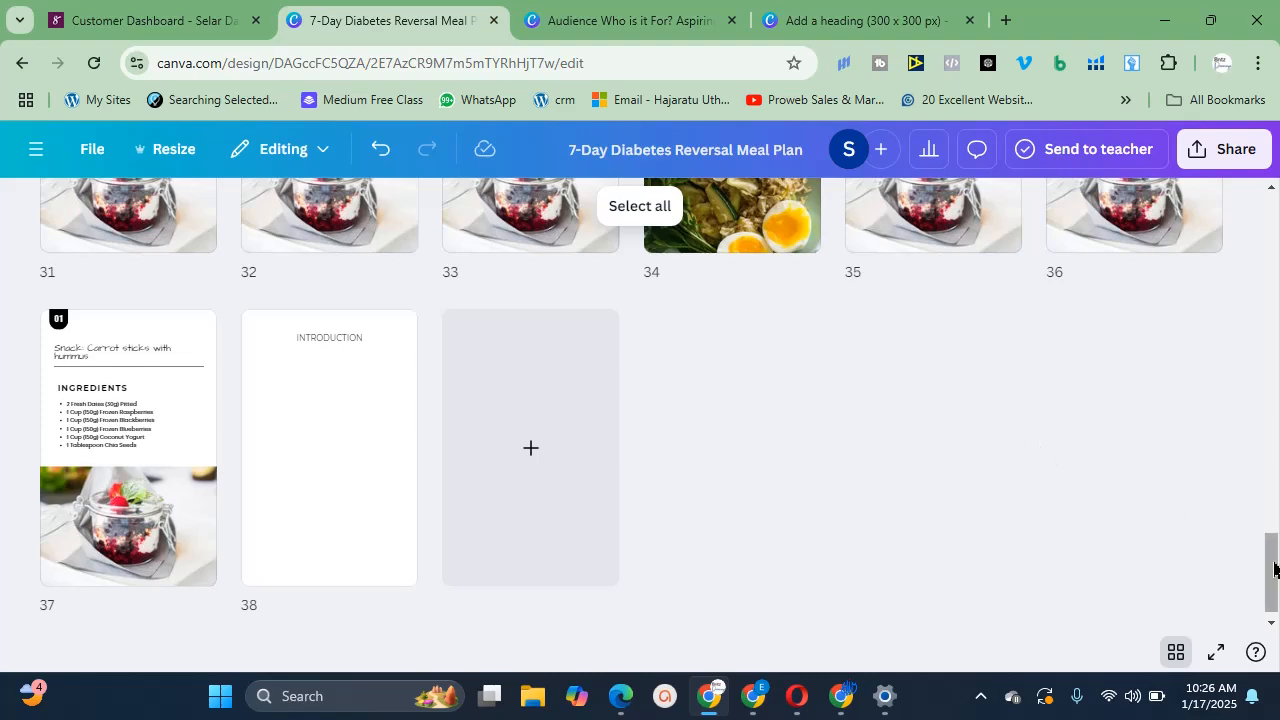
{"action": "left_click_drag", "start_coordinate": [1272, 563], "coordinate": [1253, 175]}
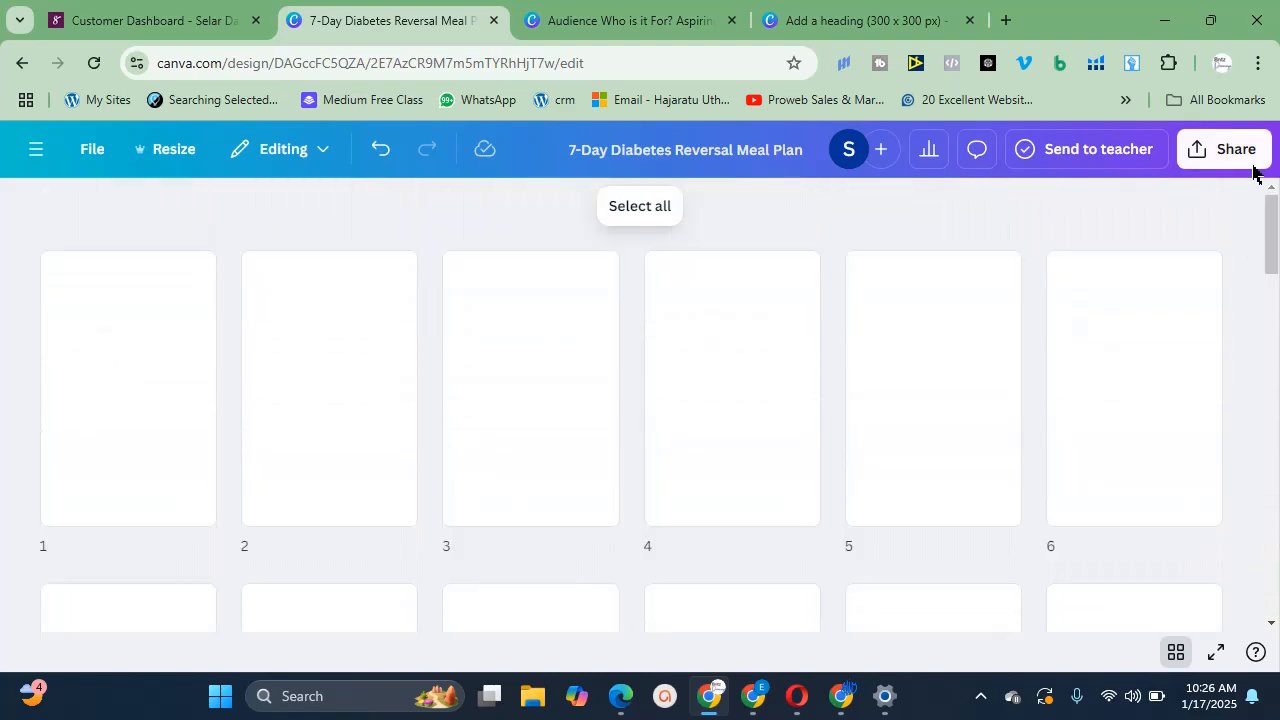
{"action": "left_click", "coordinate": [1254, 208]}
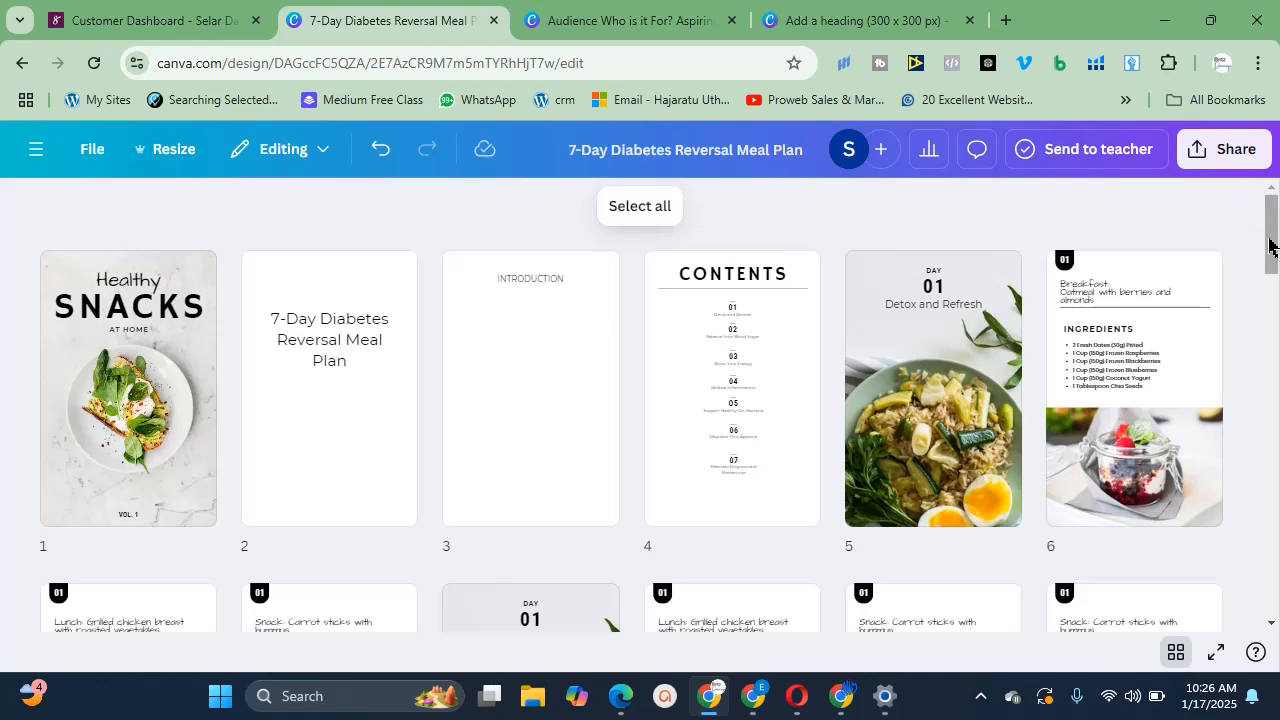
{"action": "left_click_drag", "start_coordinate": [1270, 243], "coordinate": [1218, 313]}
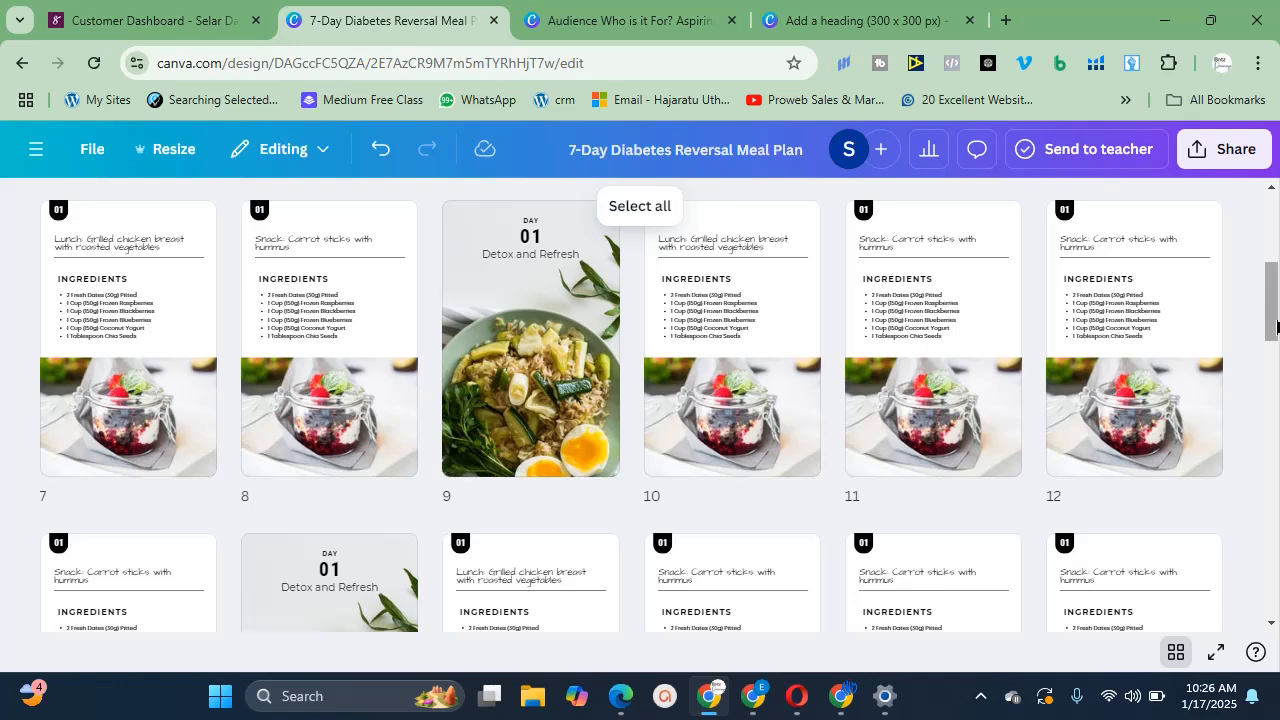
{"action": "left_click_drag", "start_coordinate": [1271, 318], "coordinate": [1268, 537]}
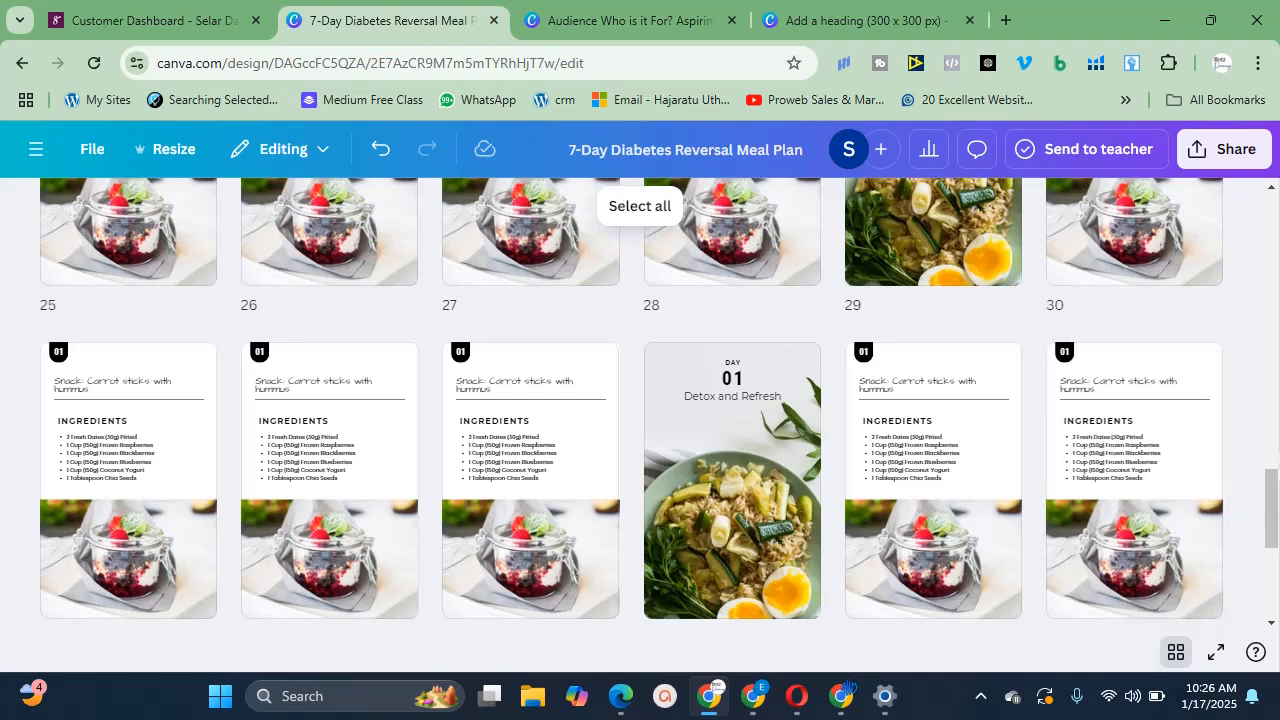
{"action": "left_click_drag", "start_coordinate": [1265, 532], "coordinate": [1258, 193]}
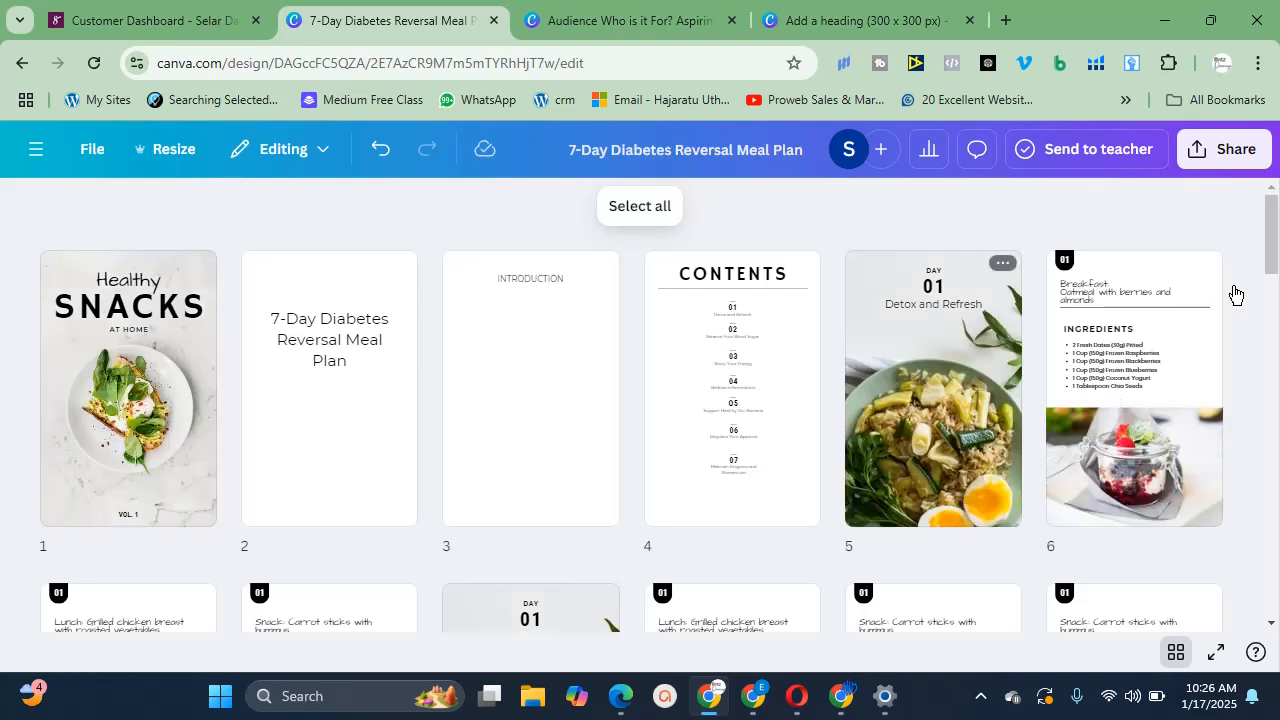
{"action": "left_click_drag", "start_coordinate": [1276, 263], "coordinate": [1276, 318]}
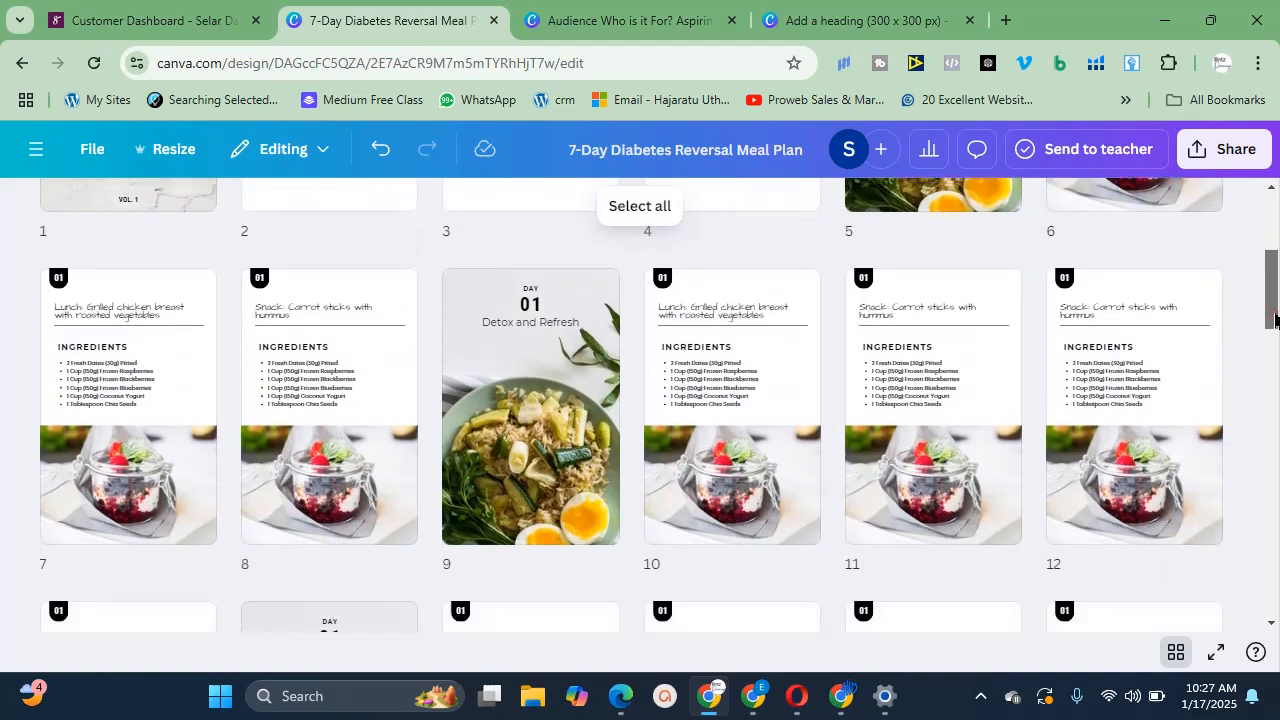
Open the Day 01 cover on page 9 for editing and place the Canva window side by side with the Meta AI chat
{"action": "left_click", "coordinate": [516, 323]}
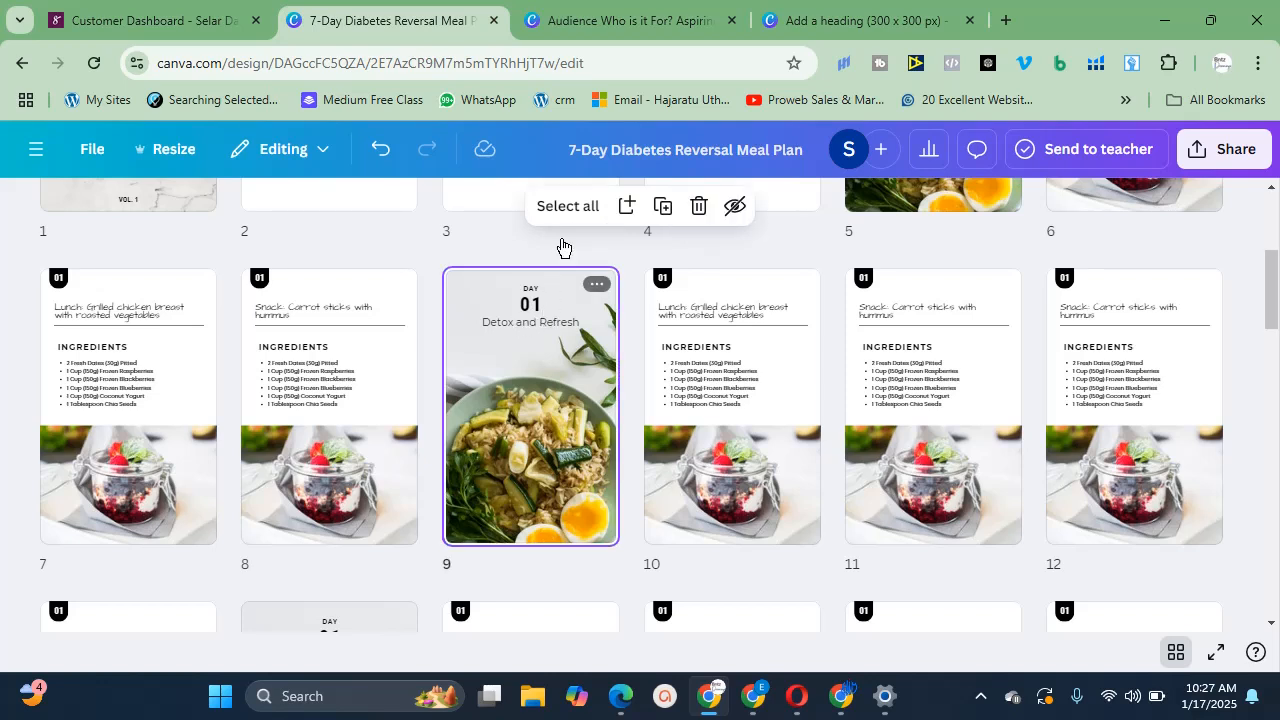
{"action": "left_click", "coordinate": [551, 372]}
{"action": "left_click", "coordinate": [522, 323]}
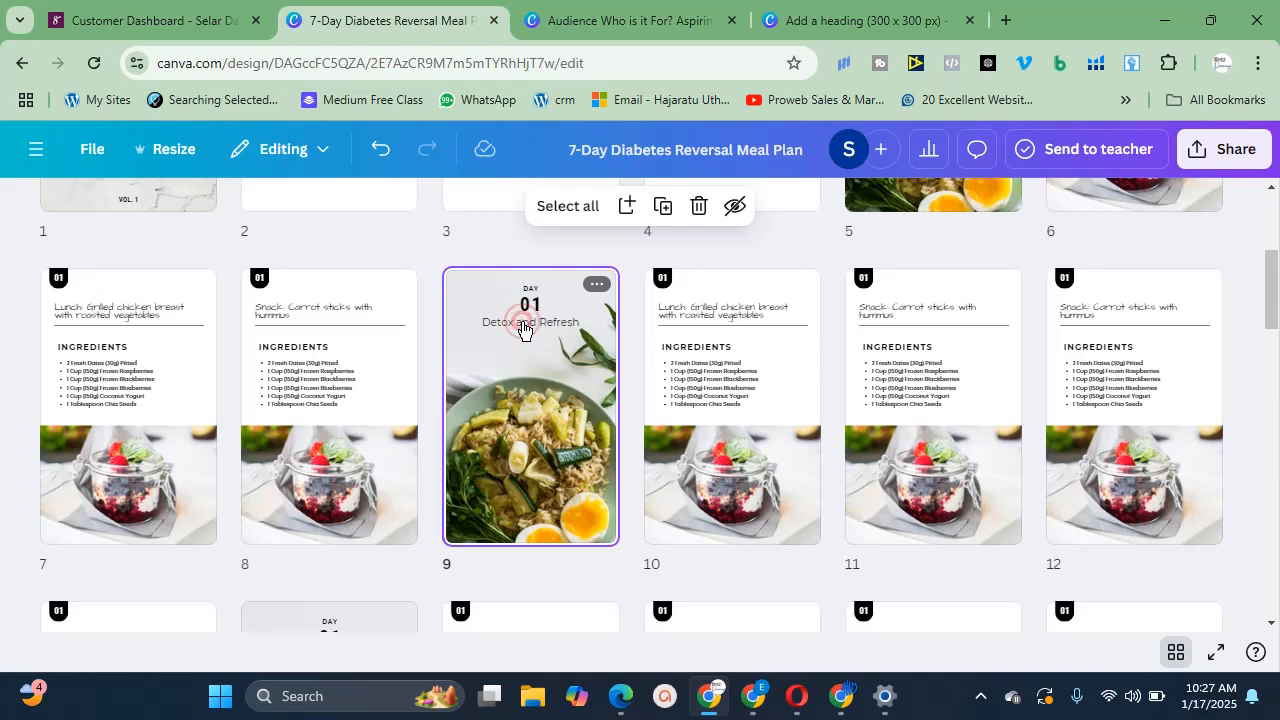
{"action": "double_click", "coordinate": [538, 411]}
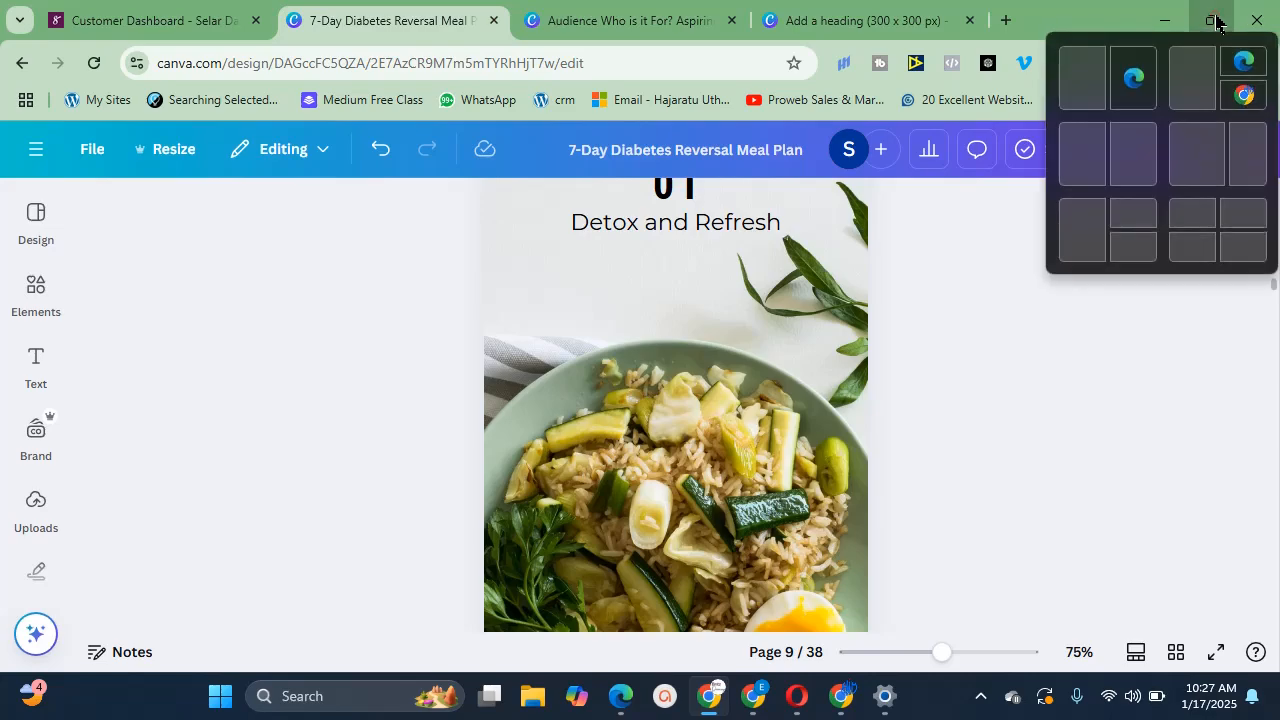
{"action": "left_click", "coordinate": [1216, 22]}
{"action": "left_click", "coordinate": [1216, 22]}
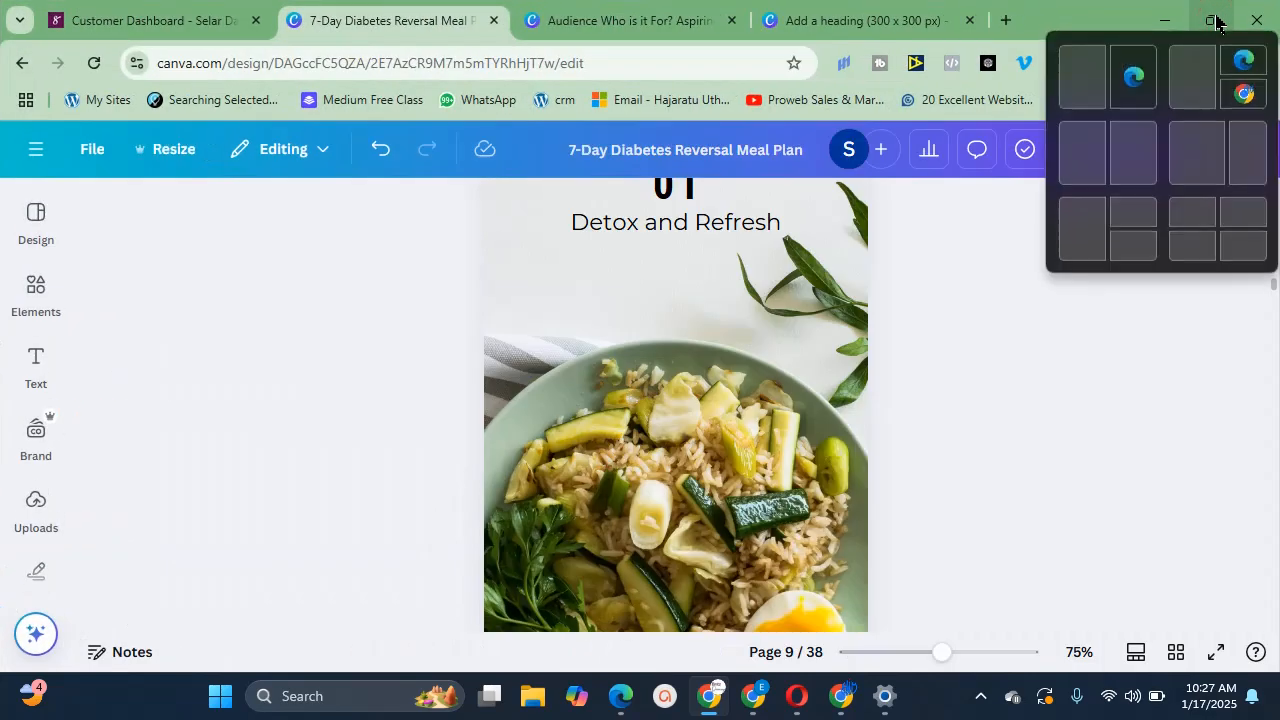
{"action": "left_click", "coordinate": [1142, 168]}
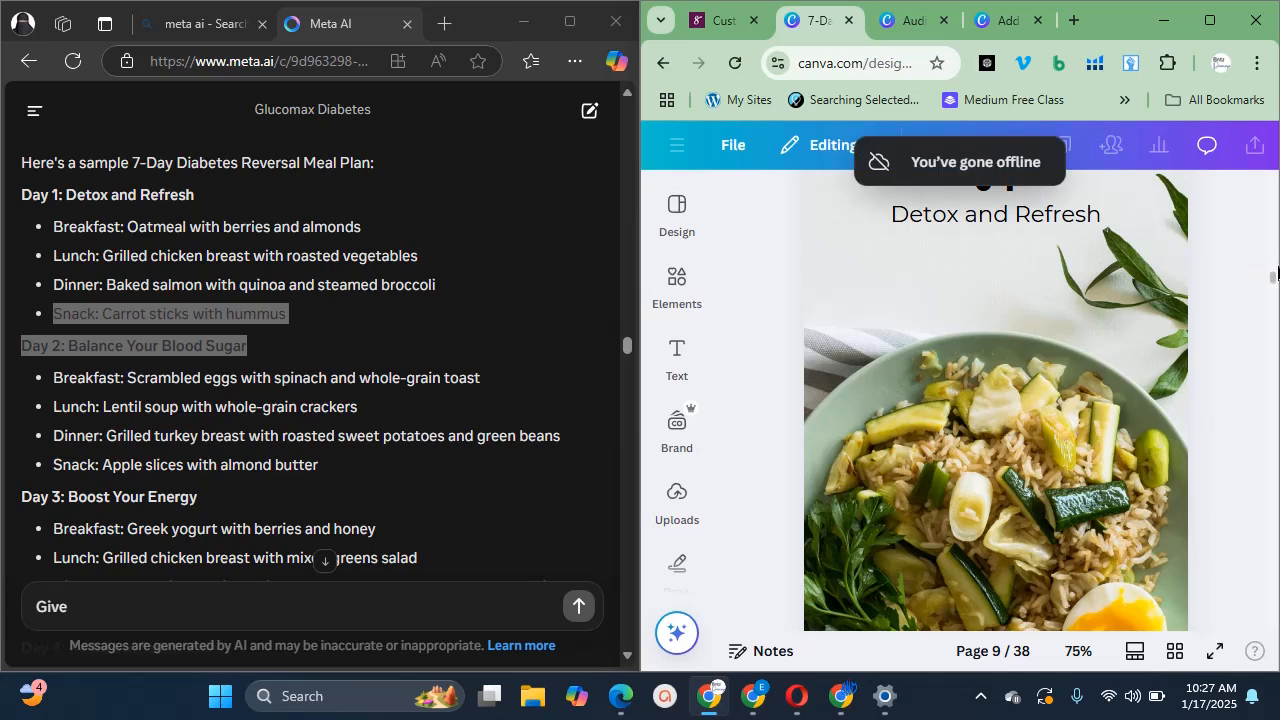
{"action": "left_click", "coordinate": [981, 696]}
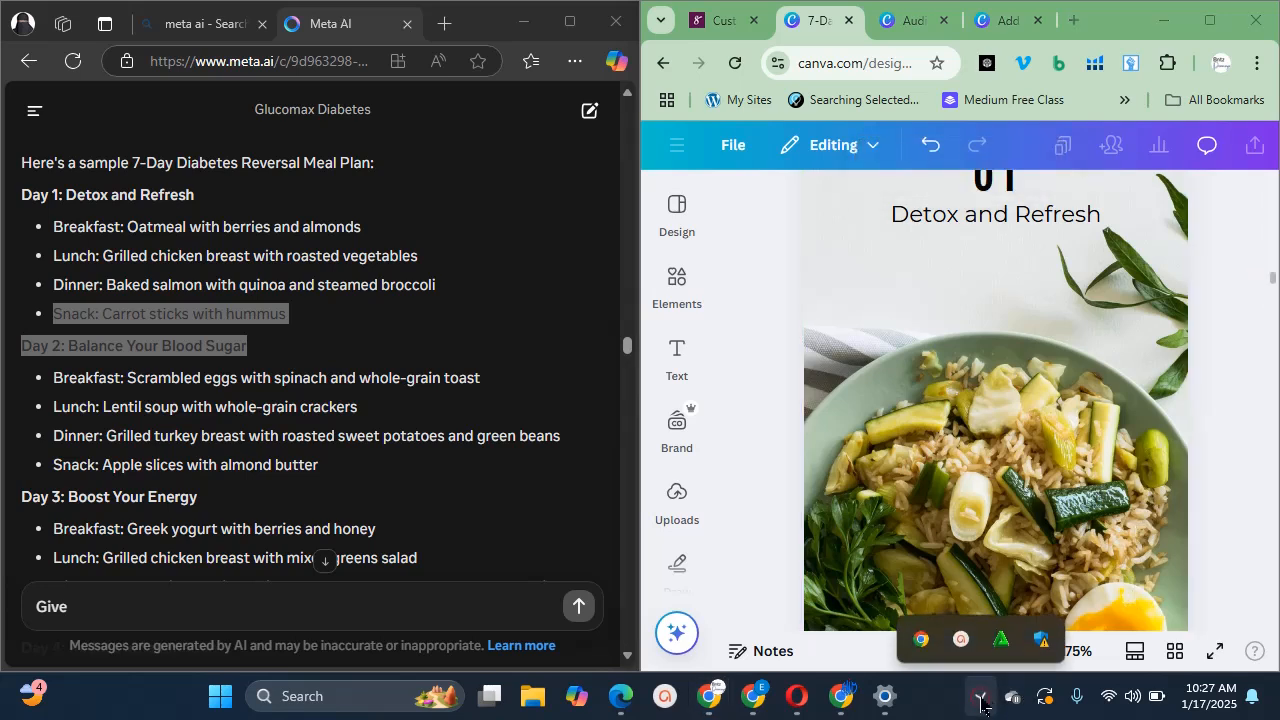
{"action": "left_click", "coordinate": [960, 635]}
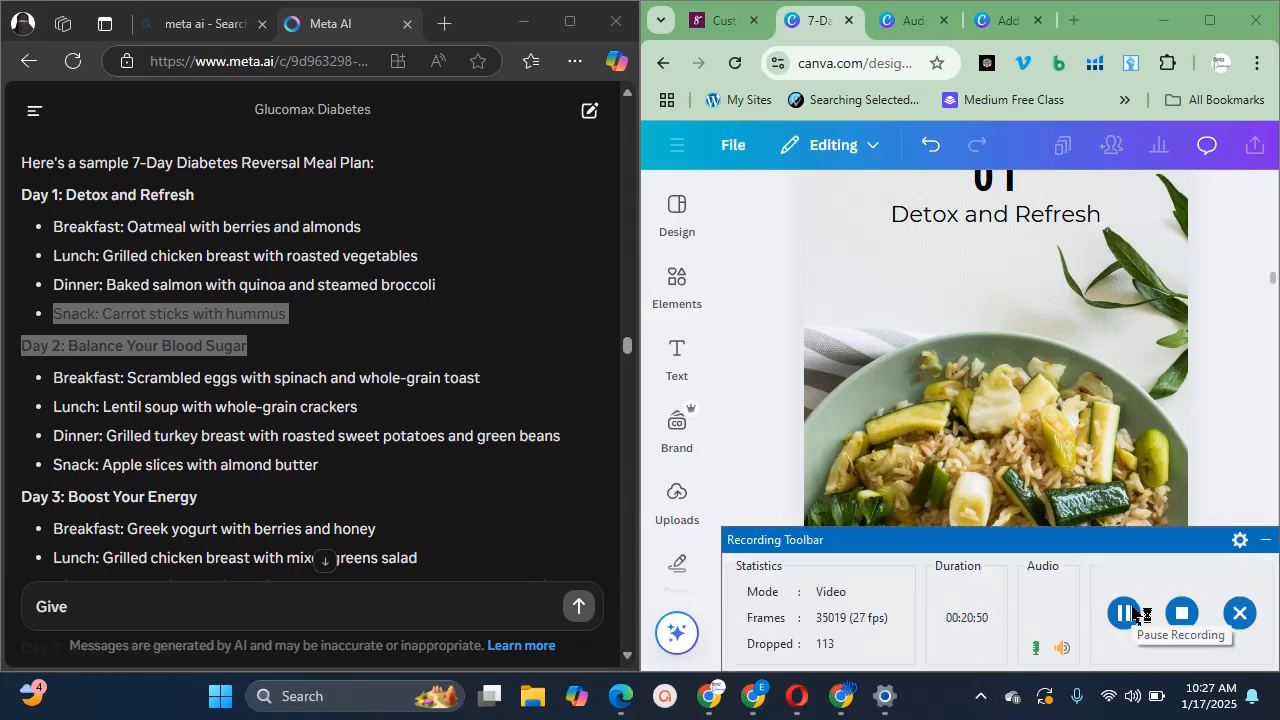
{"action": "left_click", "coordinate": [1133, 614]}
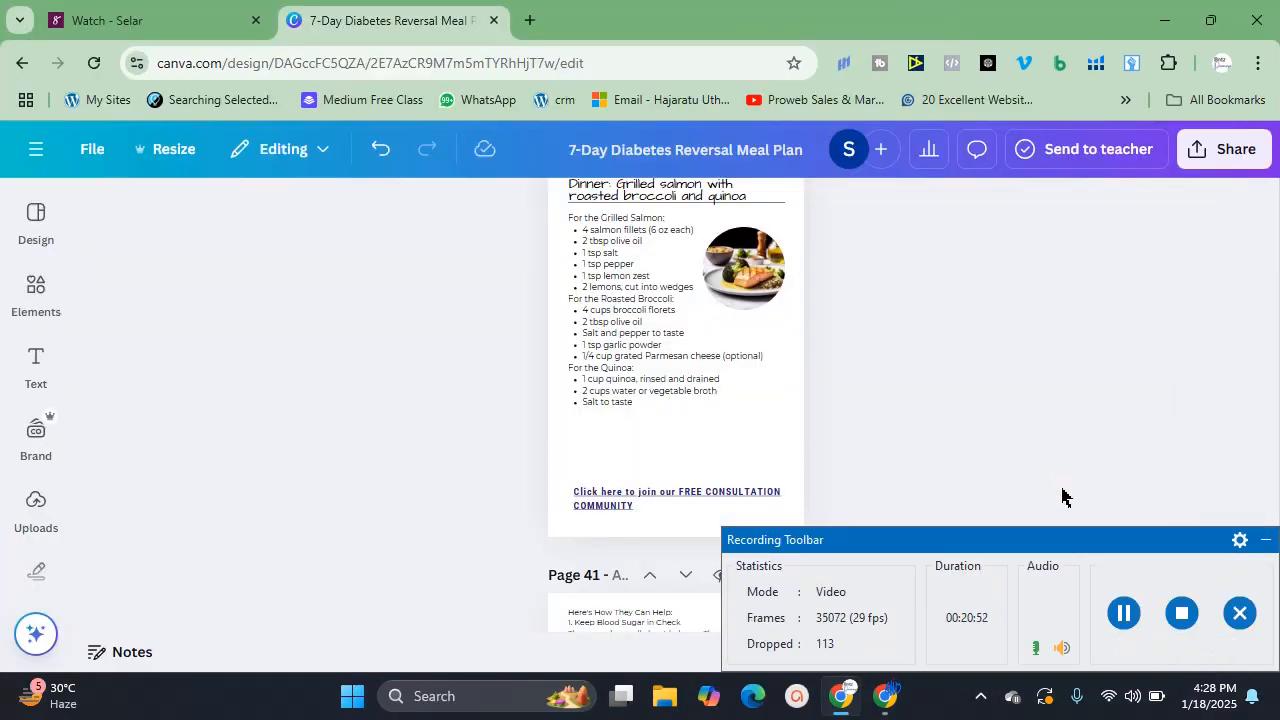
{"action": "left_click", "coordinate": [1265, 539]}
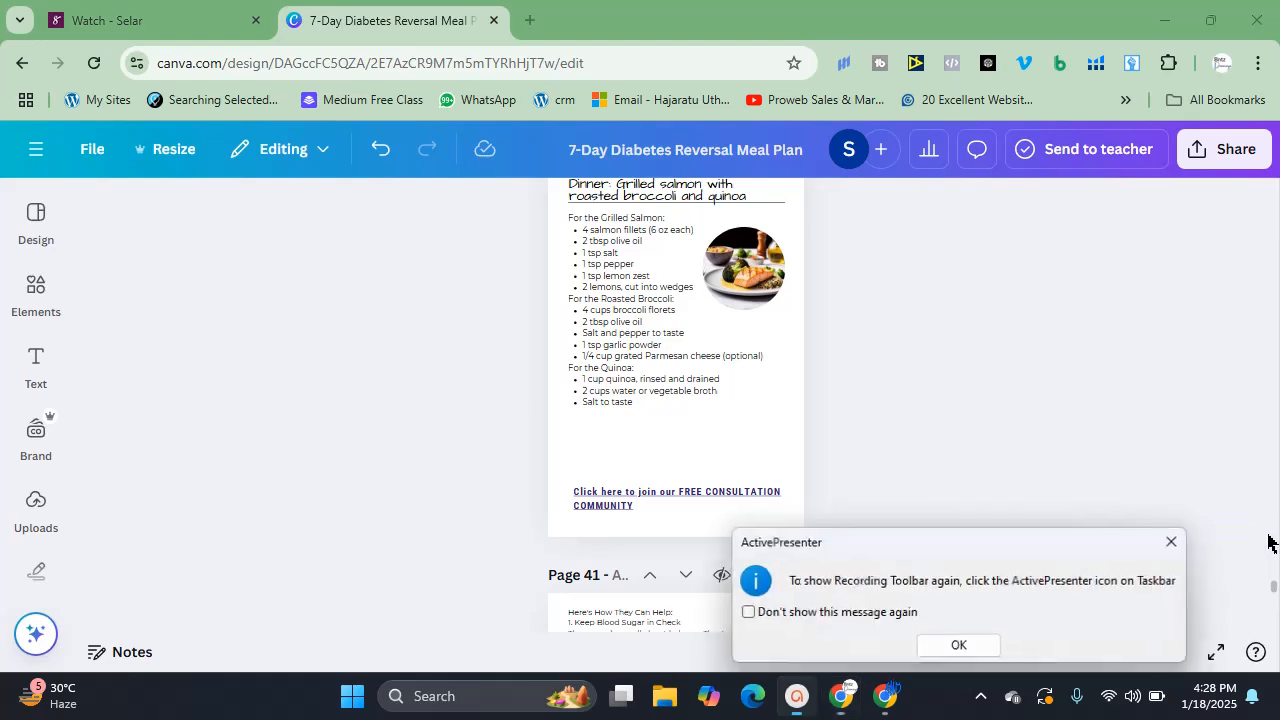
{"action": "left_click", "coordinate": [962, 650]}
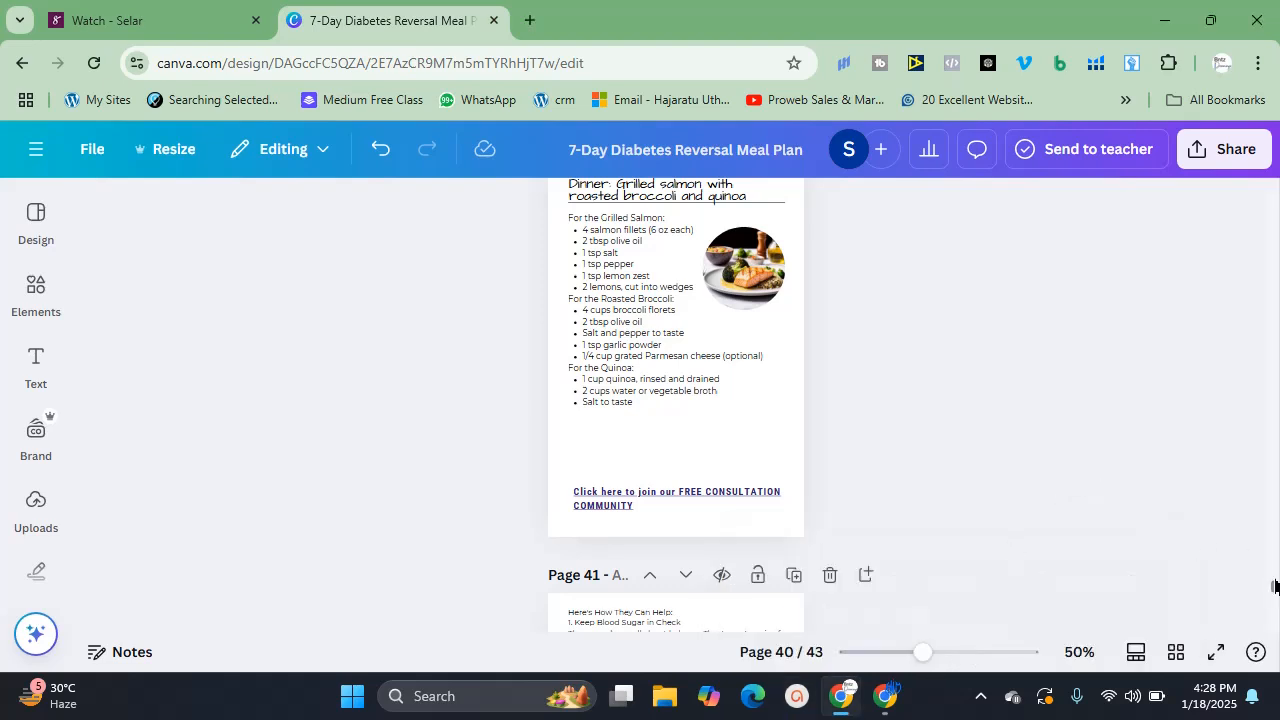
Review the ebook's introduction, day covers and recipe pages in the page overview, checking layouts and photos through Day 04
{"action": "left_click_drag", "start_coordinate": [1275, 585], "coordinate": [1271, 537]}
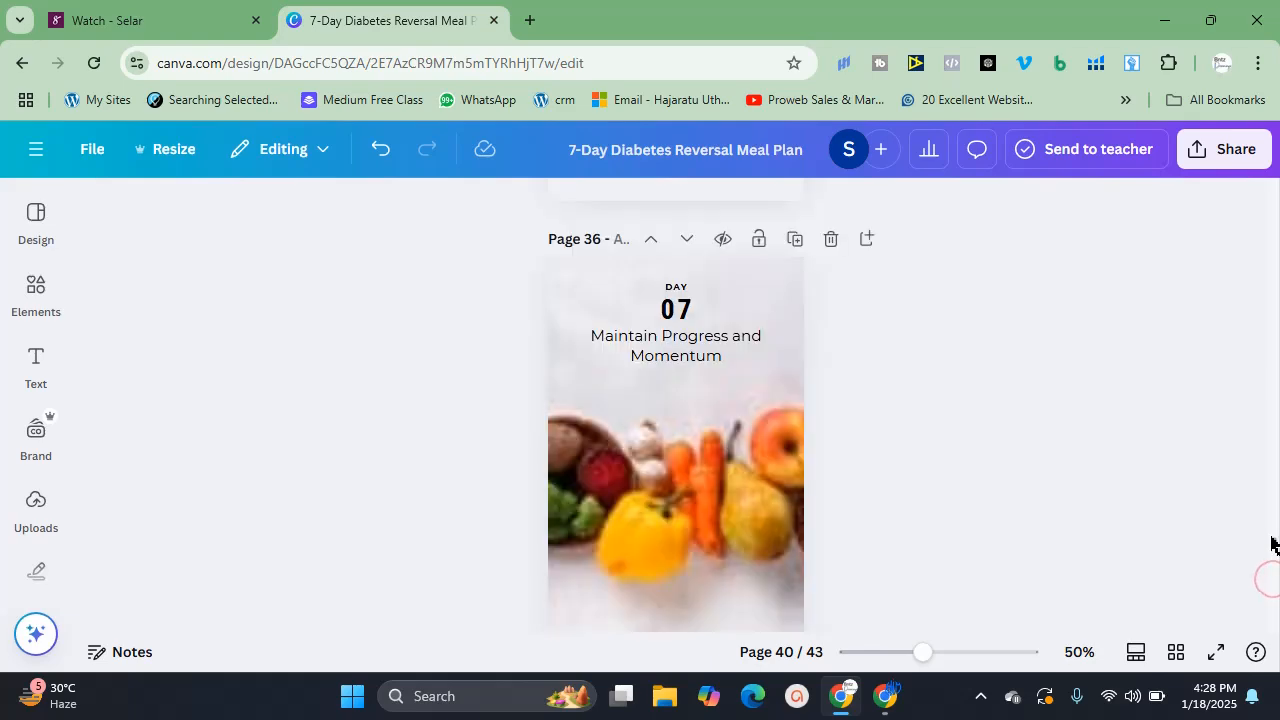
{"action": "left_click", "coordinate": [1176, 652]}
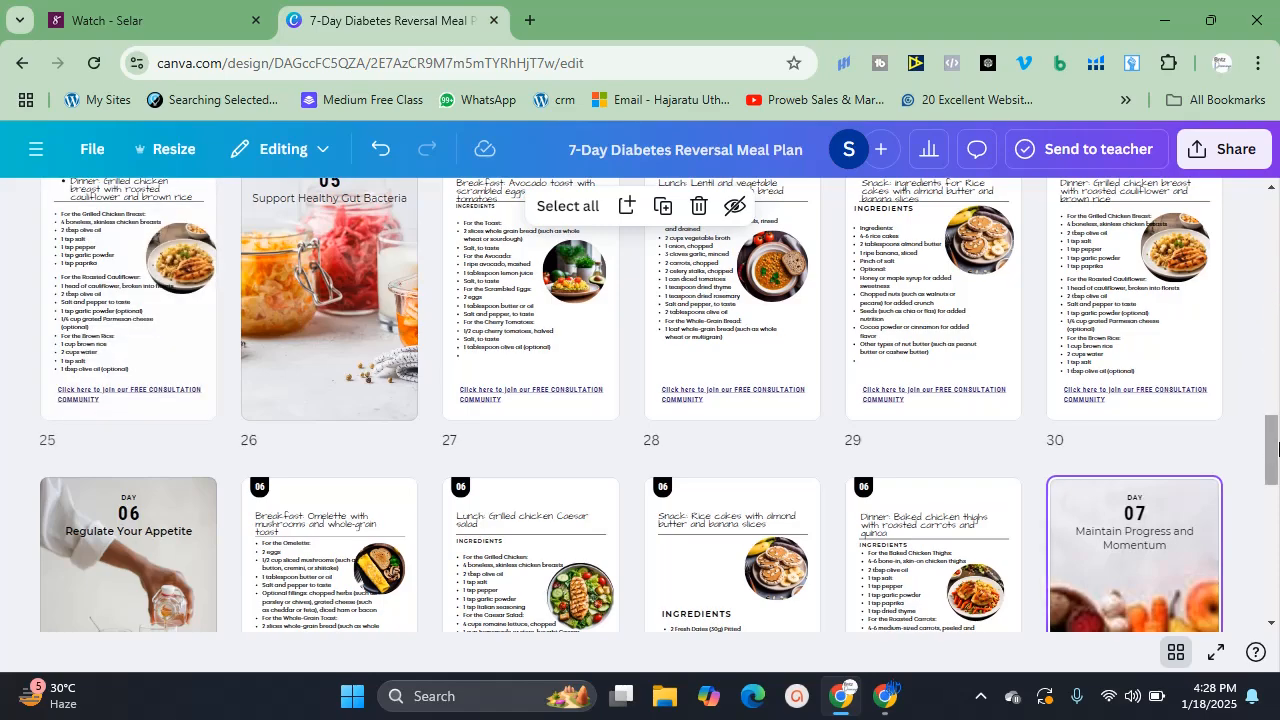
{"action": "scroll", "coordinate": [1270, 430], "scroll_direction": "up", "scroll_amount": 3}
{"action": "left_click_drag", "start_coordinate": [1274, 440], "coordinate": [1275, 216]}
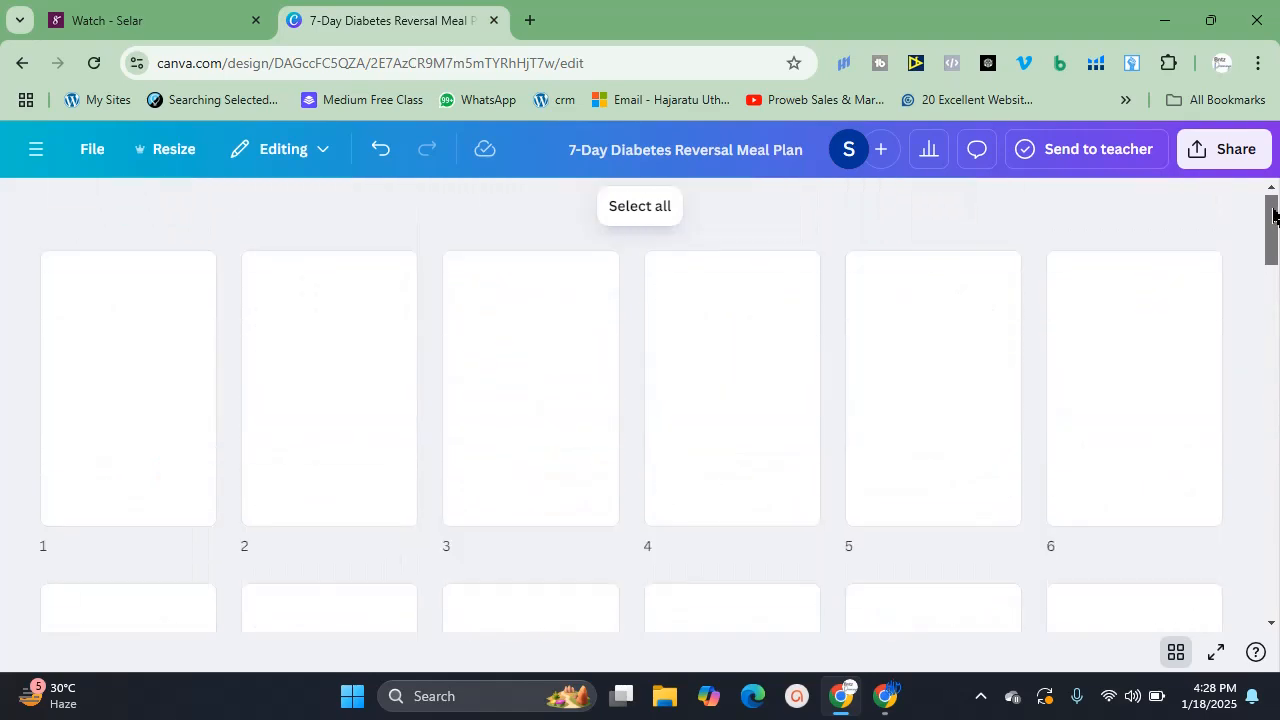
{"action": "scroll", "coordinate": [880, 237], "scroll_direction": "down", "scroll_amount": 10}
{"action": "left_click_drag", "start_coordinate": [1272, 450], "coordinate": [1266, 212]}
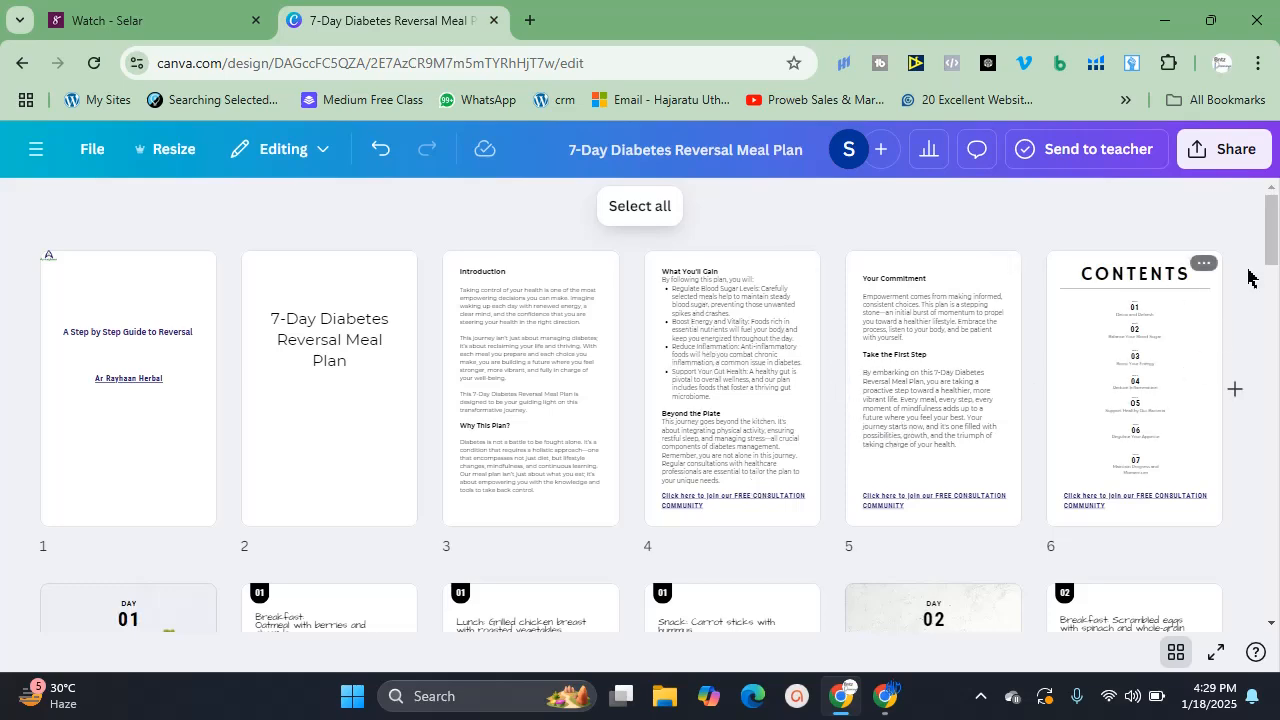
{"action": "scroll", "coordinate": [1248, 277], "scroll_direction": "down", "scroll_amount": 3}
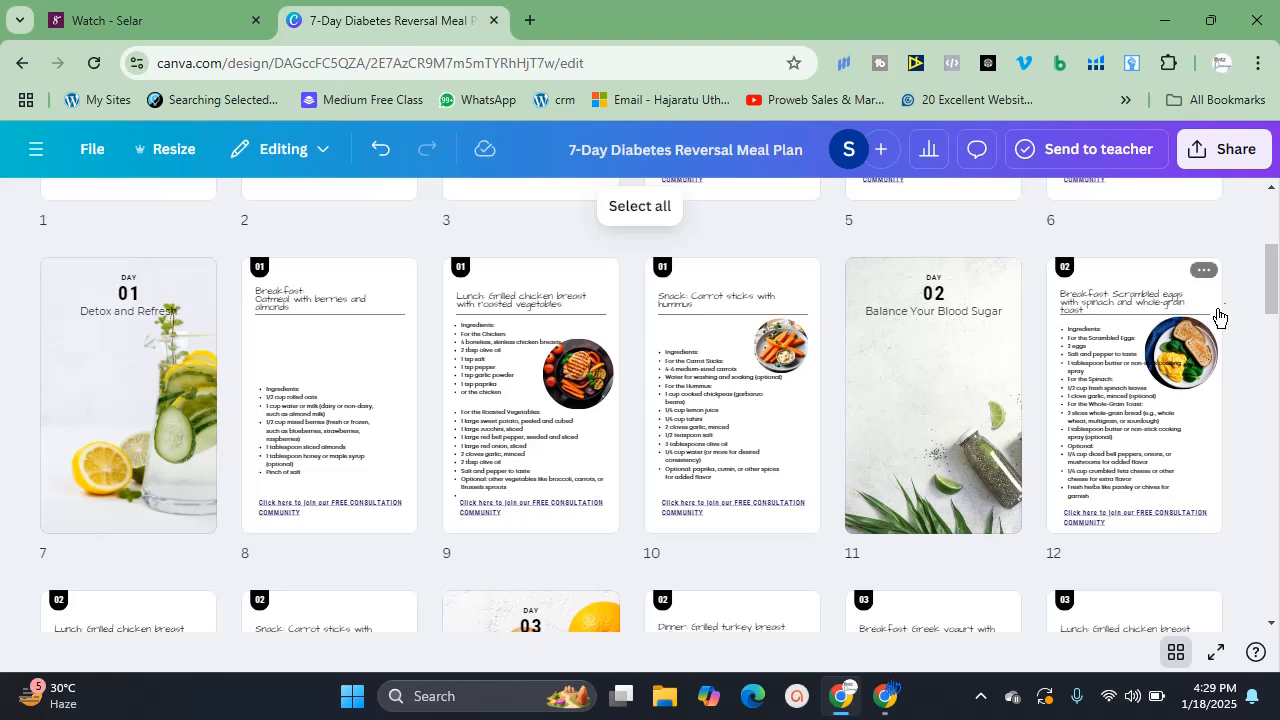
{"action": "left_click_drag", "start_coordinate": [1275, 300], "coordinate": [1275, 412]}
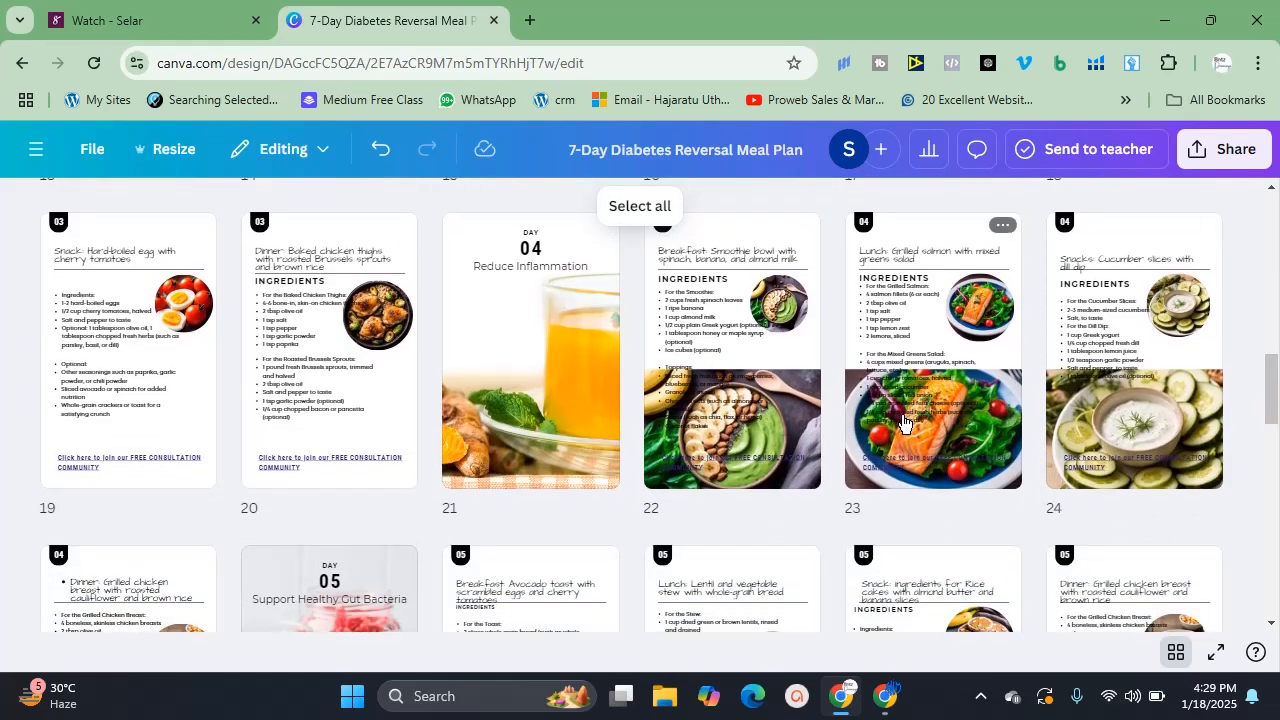
Open the Day 04 breakfast page 22 and delete the large smoothie bowl photo behind its lower text
{"action": "left_click", "coordinate": [938, 441]}
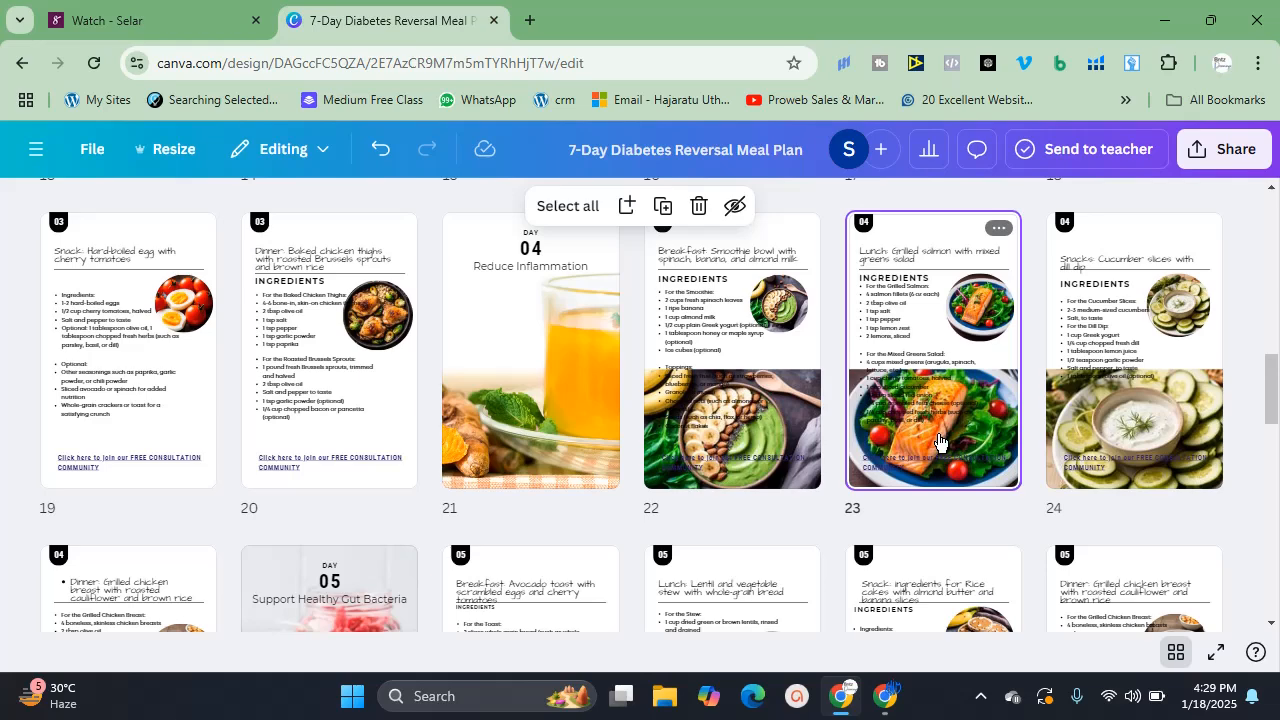
{"action": "double_click", "coordinate": [768, 420]}
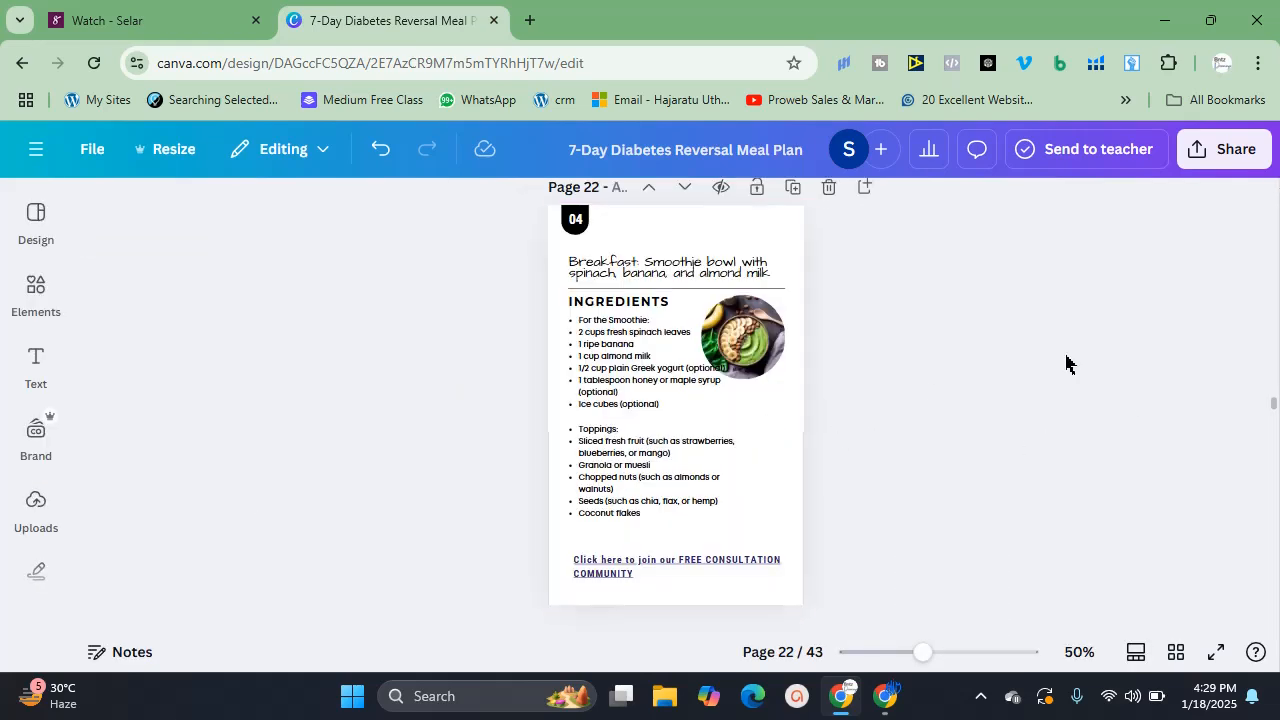
{"action": "left_click", "coordinate": [754, 530]}
{"action": "key", "text": "Delete"}
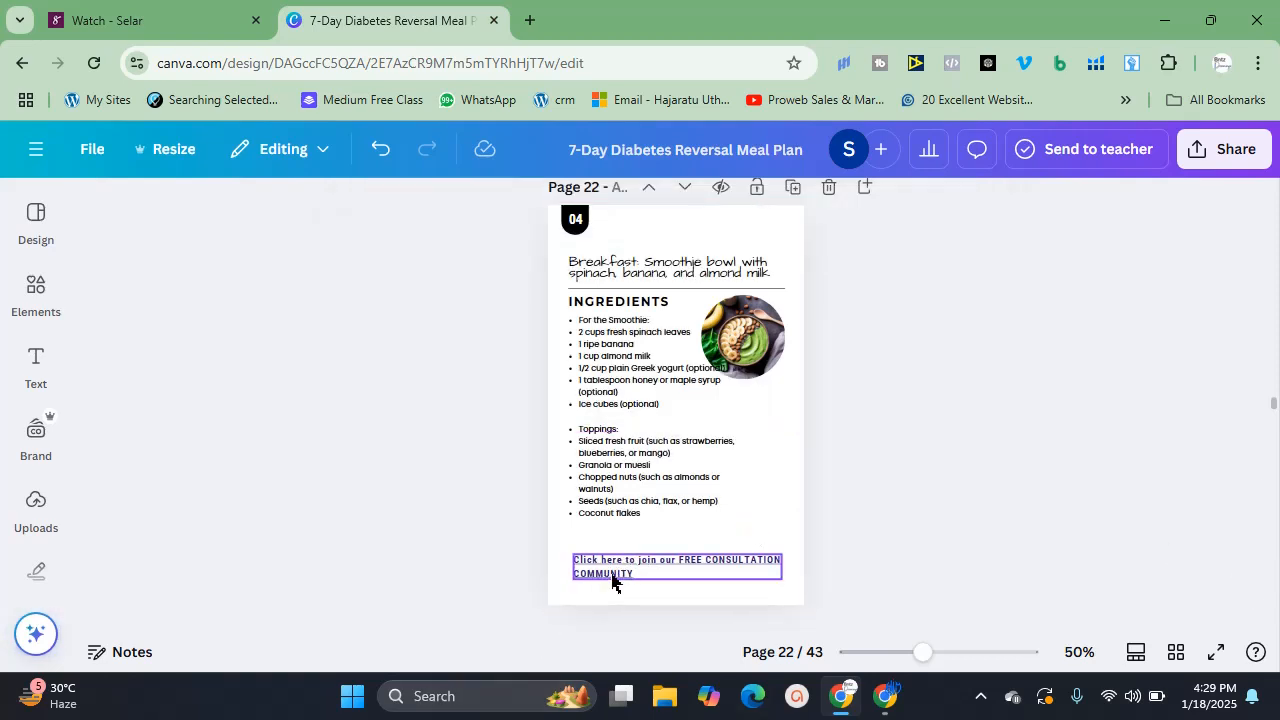
{"action": "left_click", "coordinate": [679, 574]}
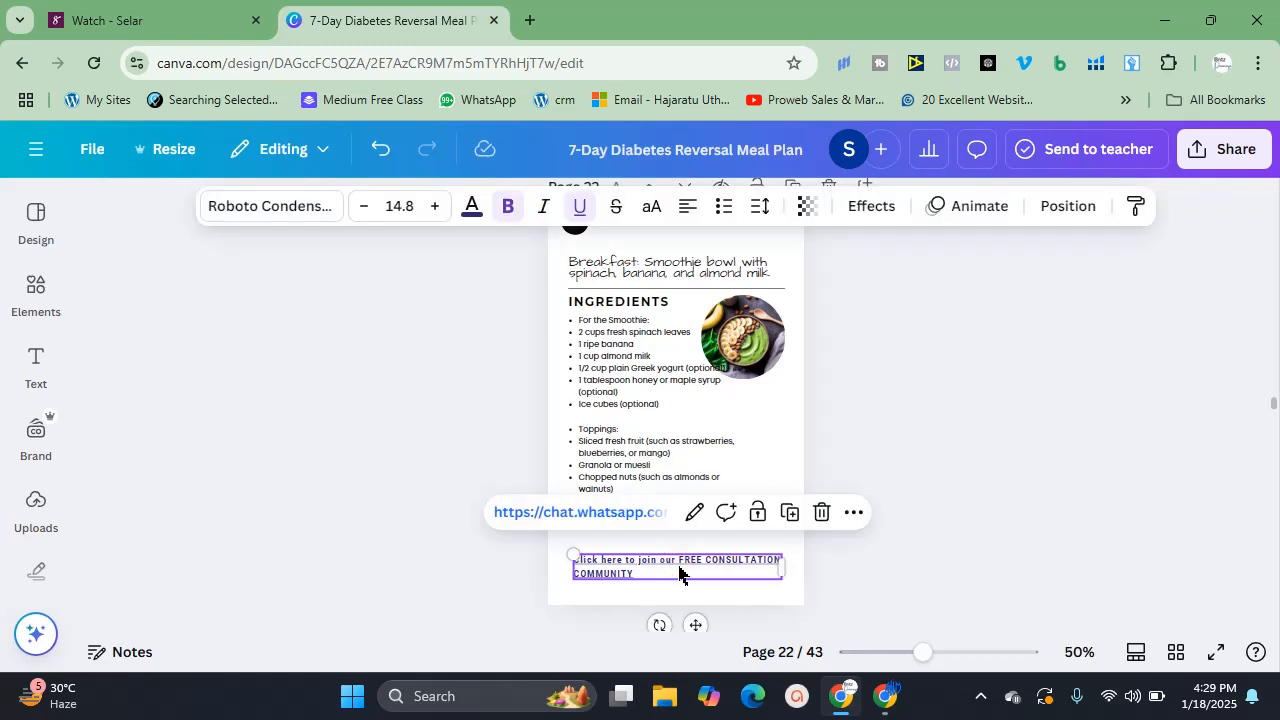
{"action": "left_click", "coordinate": [851, 514]}
{"action": "mouse_move", "coordinate": [1005, 350]}
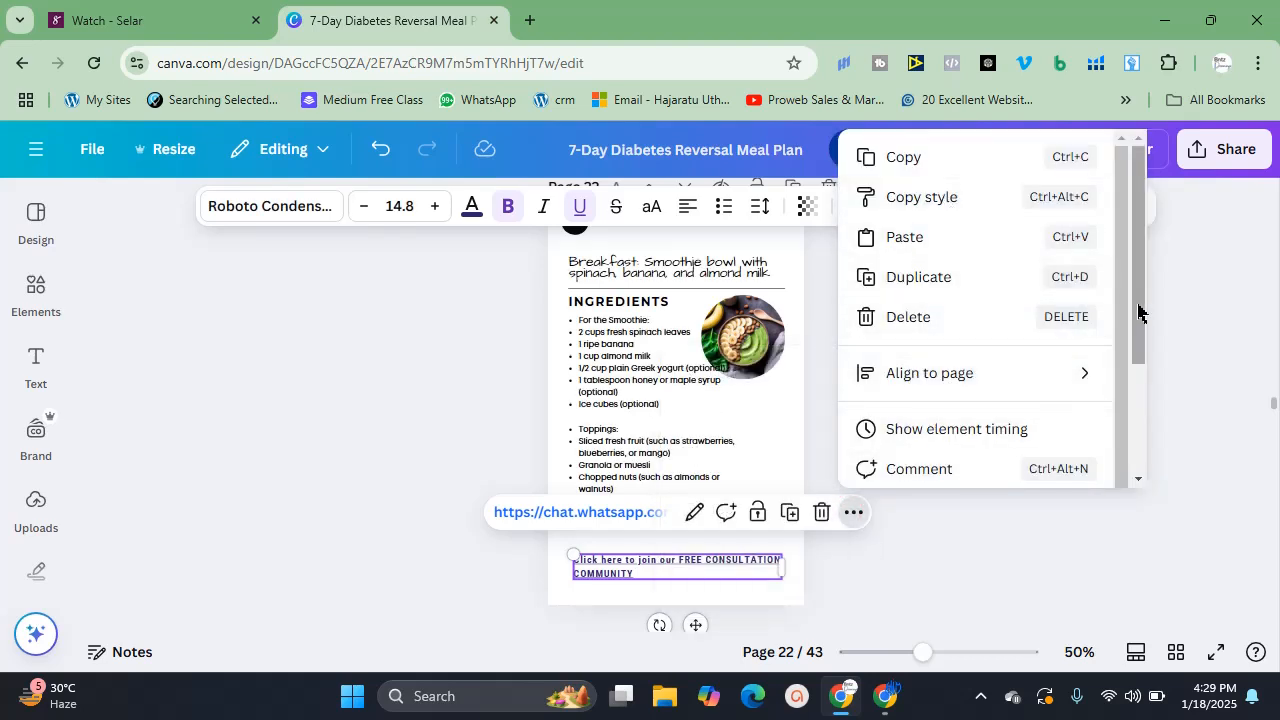
{"action": "left_click_drag", "start_coordinate": [1138, 312], "coordinate": [1146, 417]}
{"action": "left_click", "coordinate": [1148, 422]}
{"action": "left_click", "coordinate": [1147, 414]}
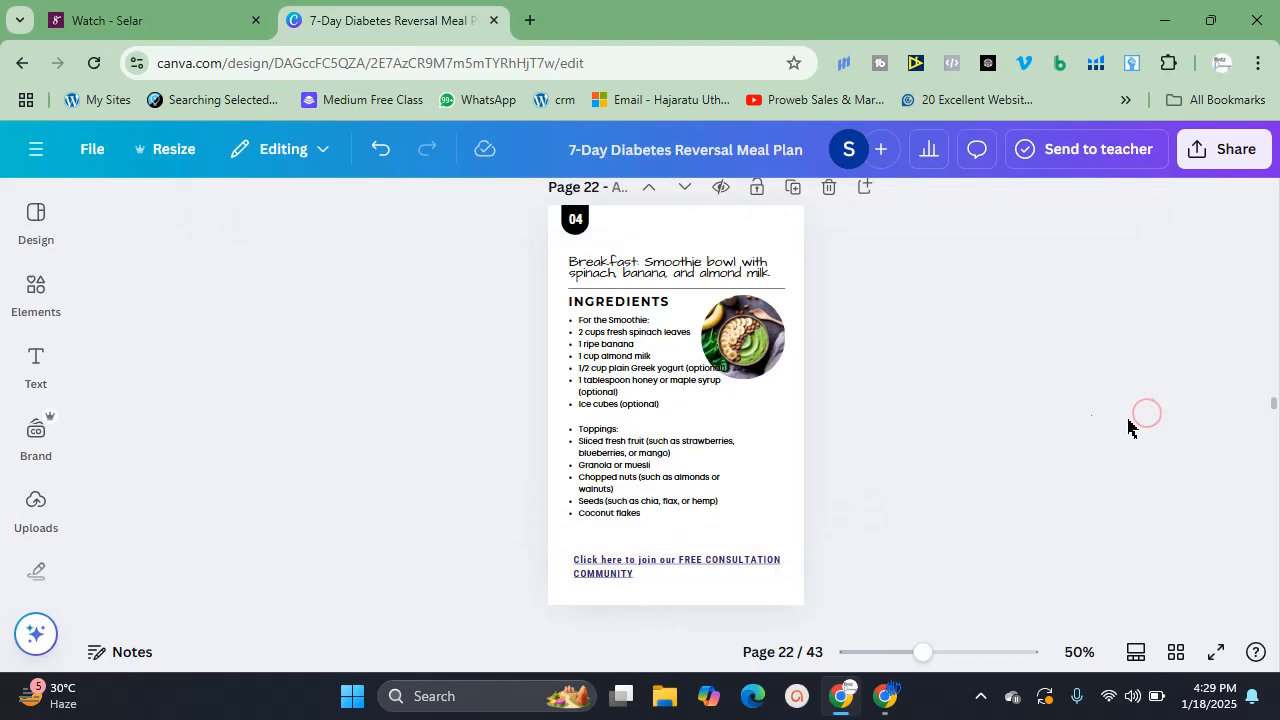
Open the link settings of the Toppings list on page 22, and close them without entering a link
{"action": "left_click", "coordinate": [685, 510]}
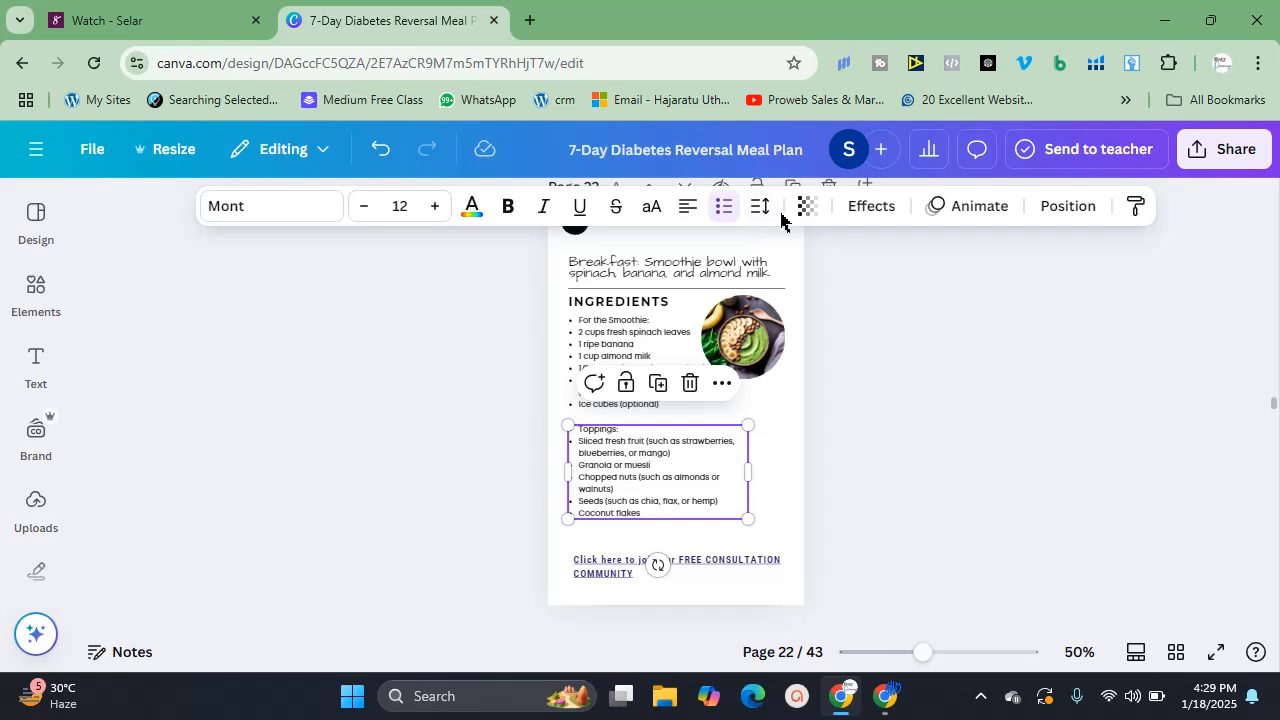
{"action": "left_click", "coordinate": [723, 386]}
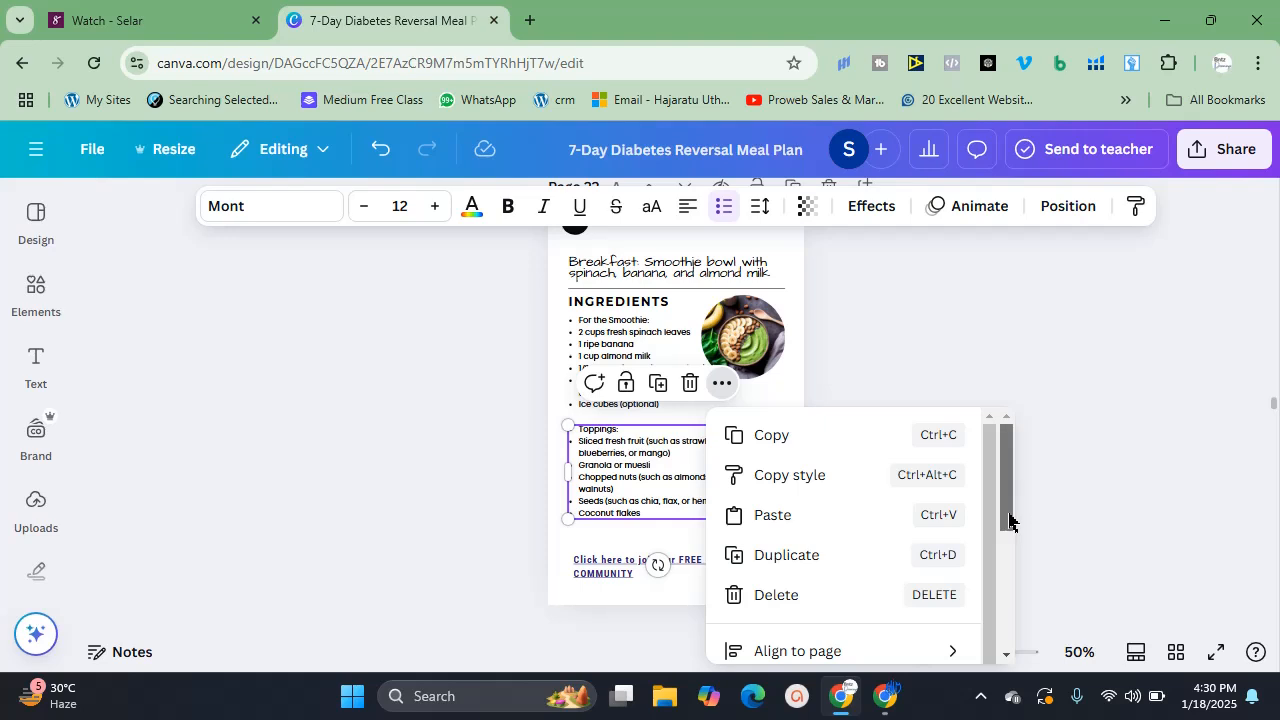
{"action": "left_click_drag", "start_coordinate": [1006, 517], "coordinate": [1019, 632]}
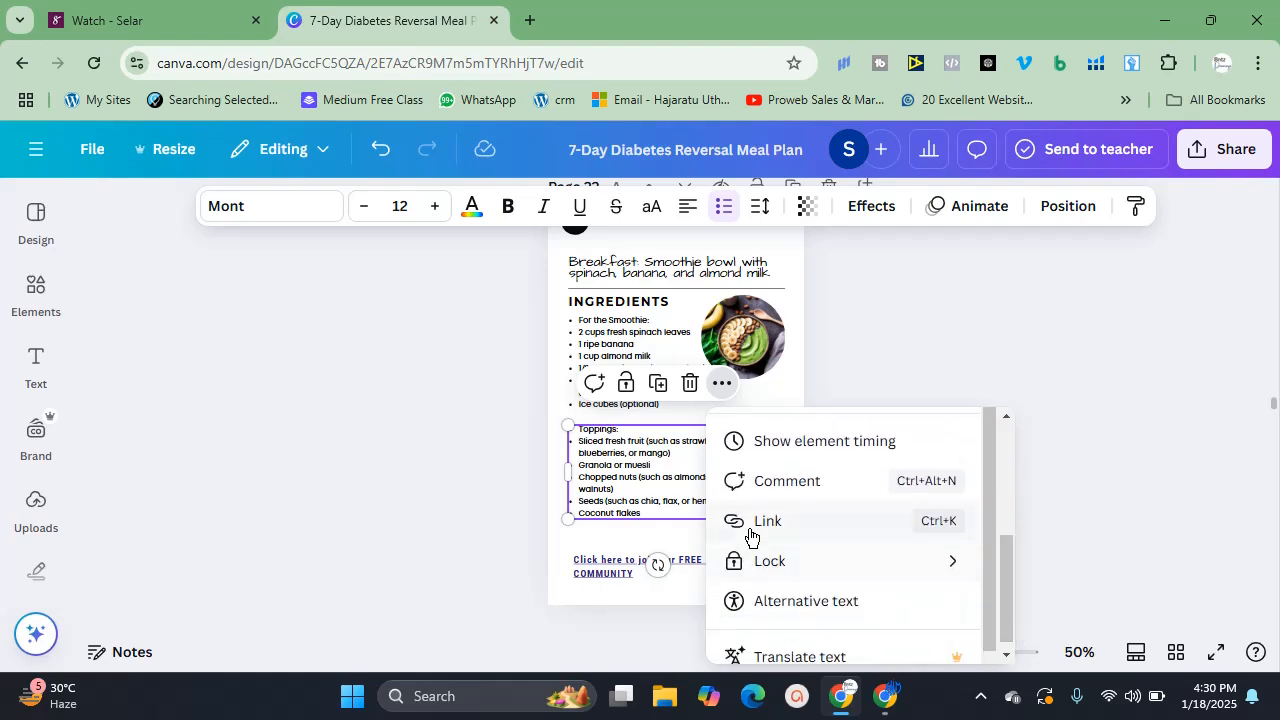
{"action": "left_click", "coordinate": [753, 524]}
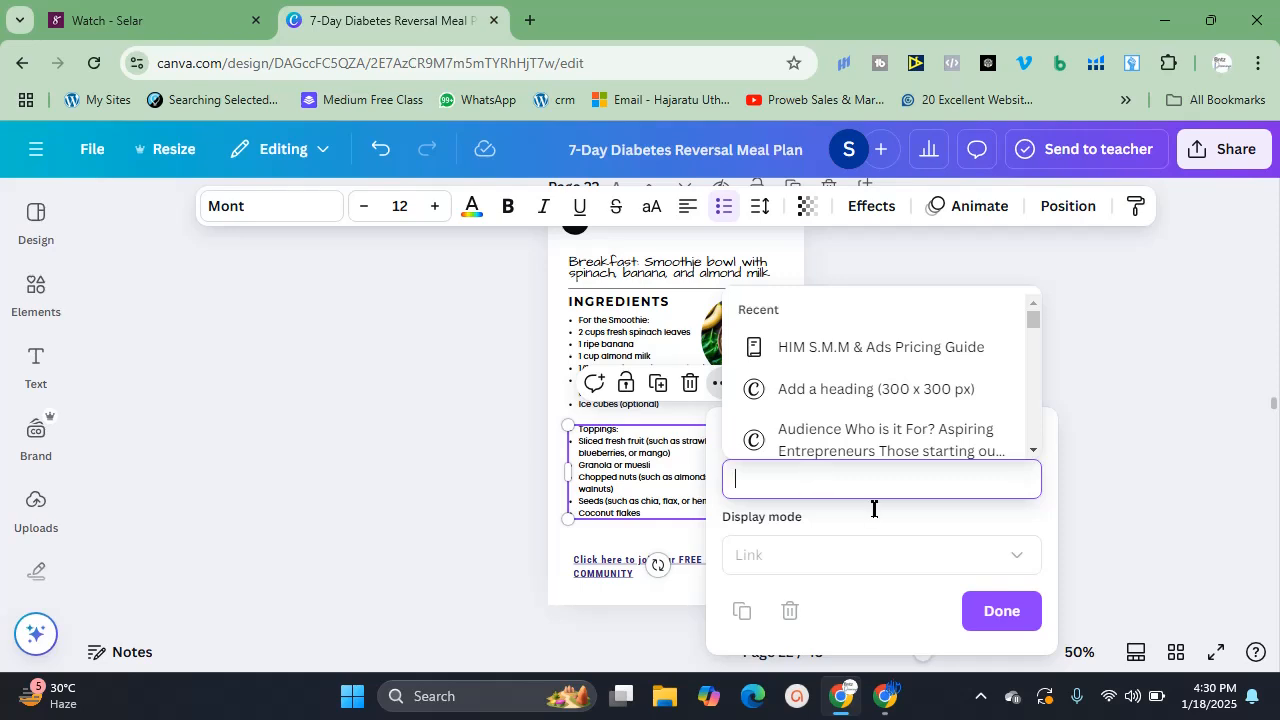
{"action": "left_click", "coordinate": [997, 618]}
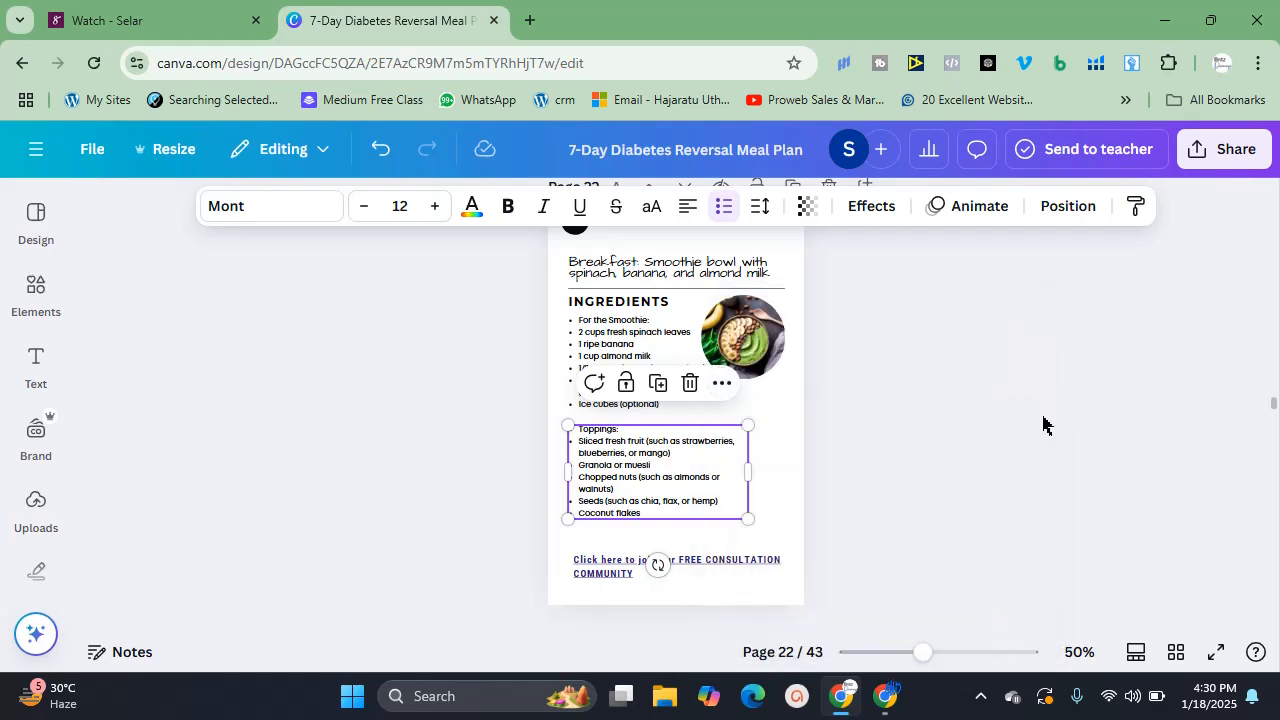
{"action": "left_click", "coordinate": [1042, 424]}
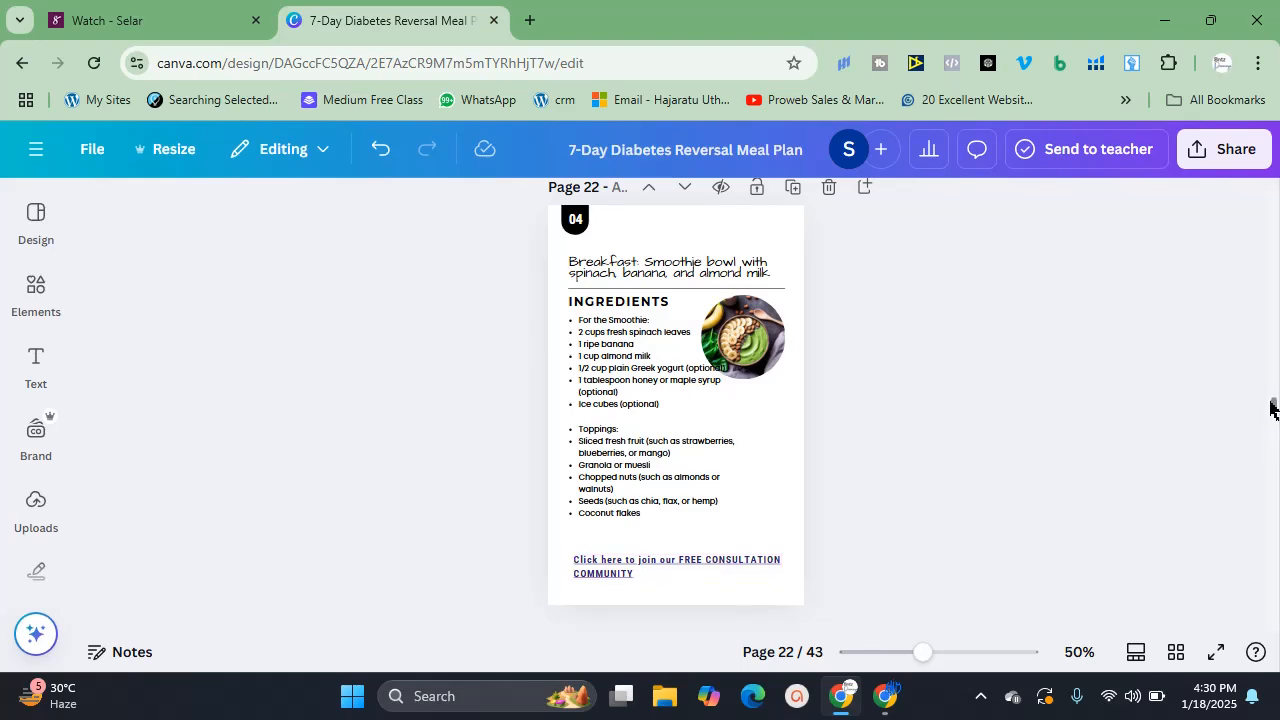
Review the Day 04 lunch, snack and dinner pages 23 to 25, checking their ingredients, photos and community links
{"action": "left_click_drag", "start_coordinate": [1273, 410], "coordinate": [1275, 420]}
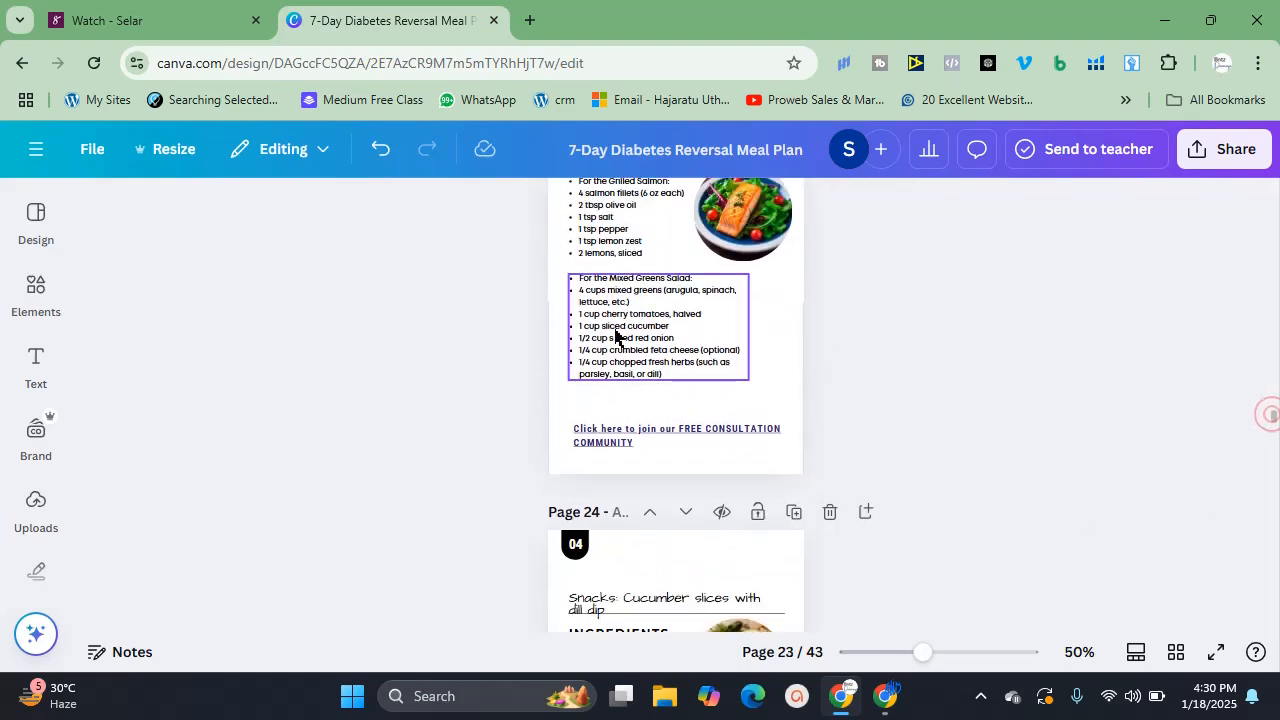
{"action": "left_click", "coordinate": [733, 395]}
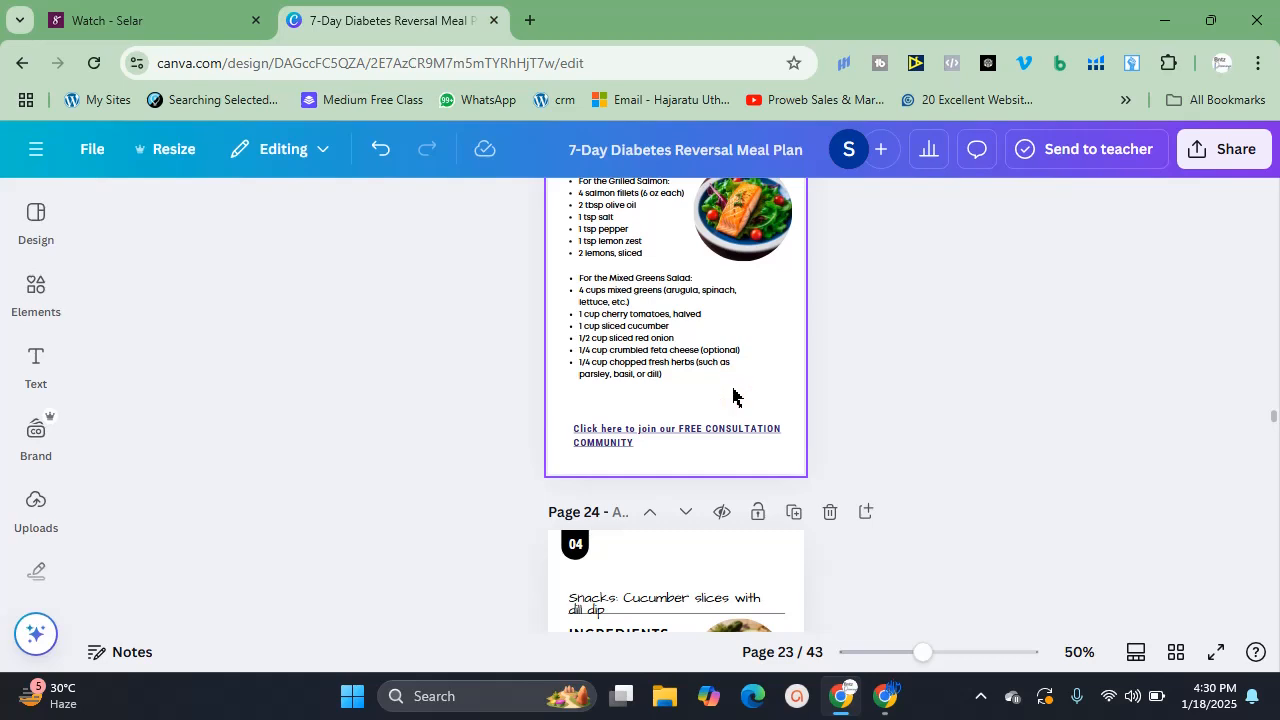
{"action": "left_click_drag", "start_coordinate": [1274, 420], "coordinate": [1275, 429]}
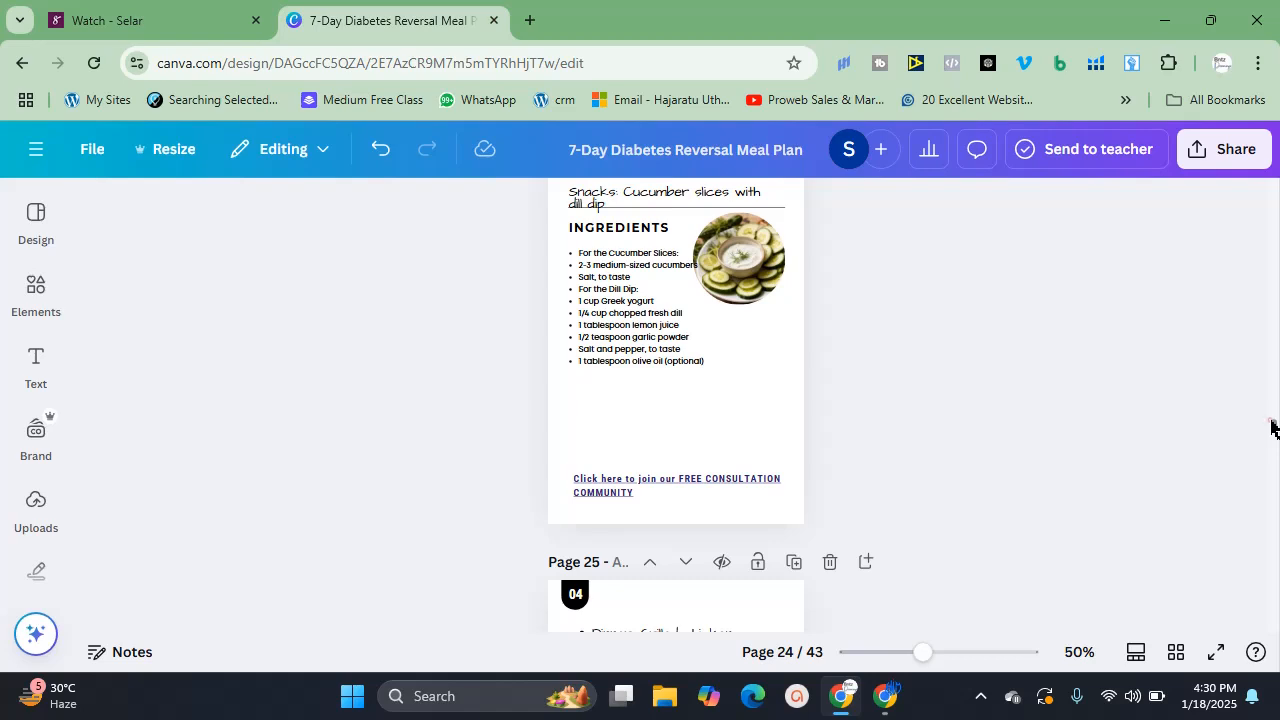
{"action": "left_click_drag", "start_coordinate": [1274, 426], "coordinate": [1276, 437]}
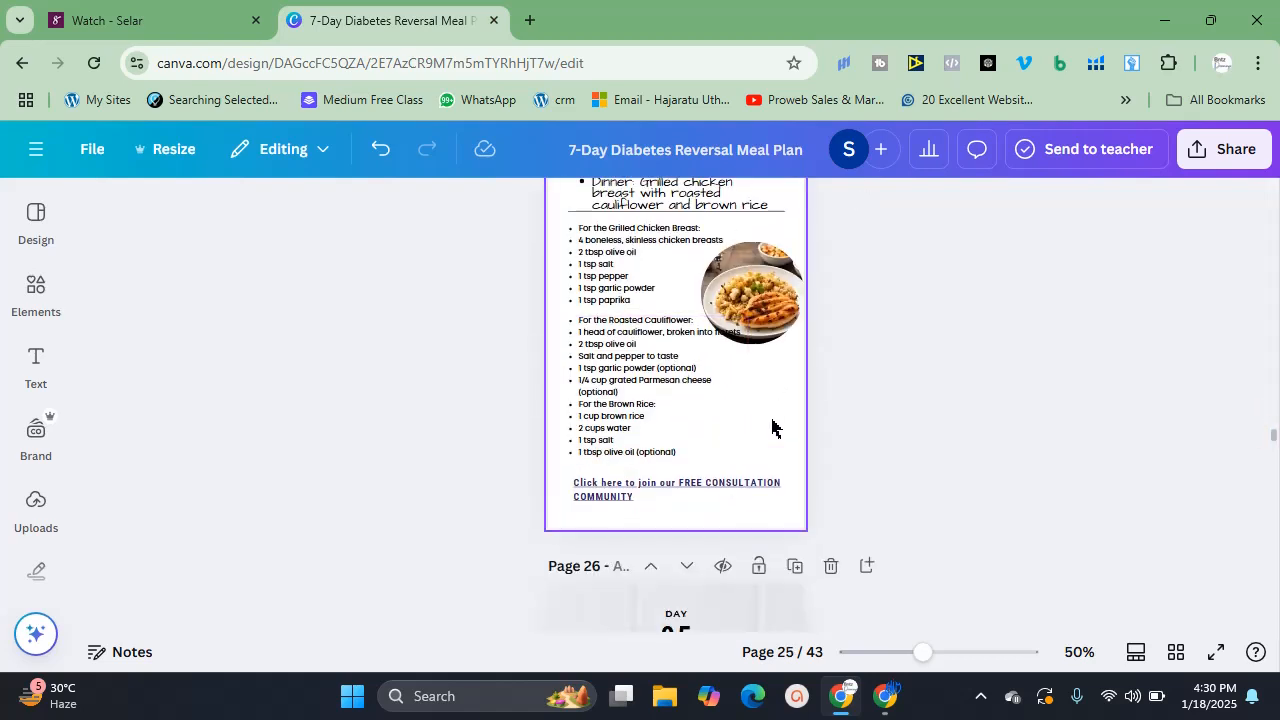
{"action": "left_click", "coordinate": [844, 419]}
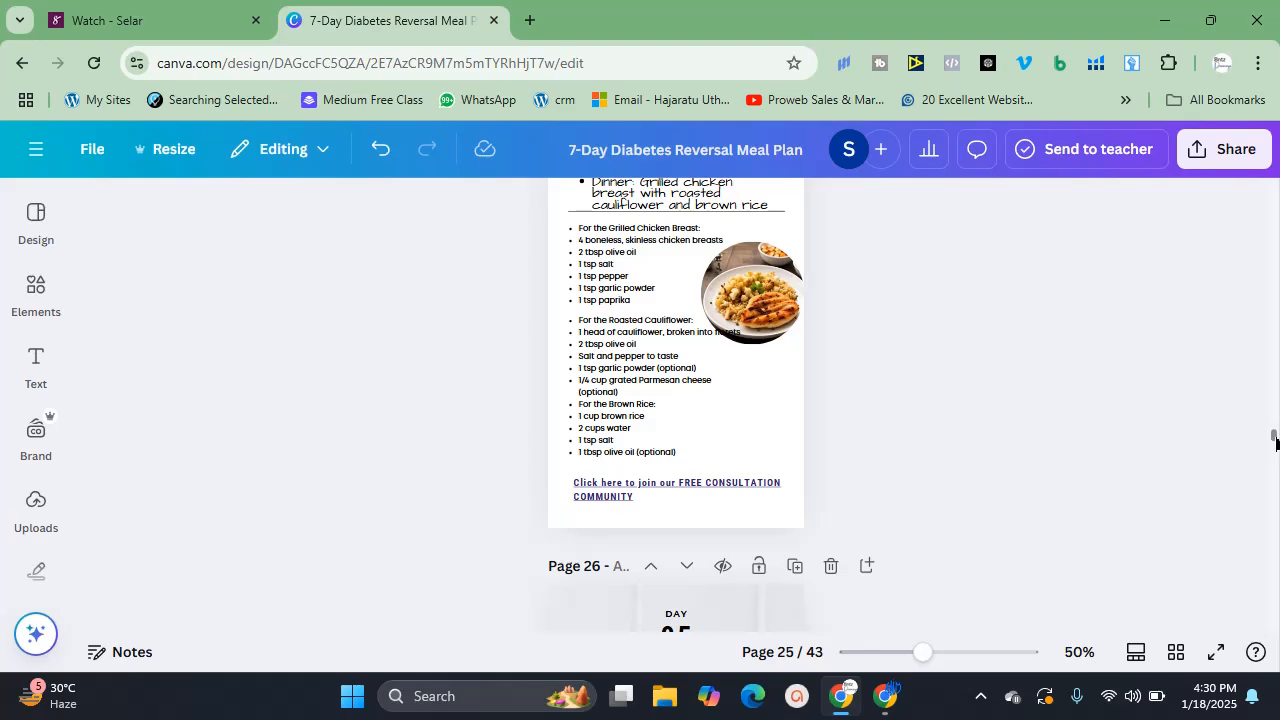
Return to the cover on page 1 and place the uploaded image with the blank thumbnail beside the Nigerian Foods cover
{"action": "left_click_drag", "start_coordinate": [1273, 436], "coordinate": [1274, 98]}
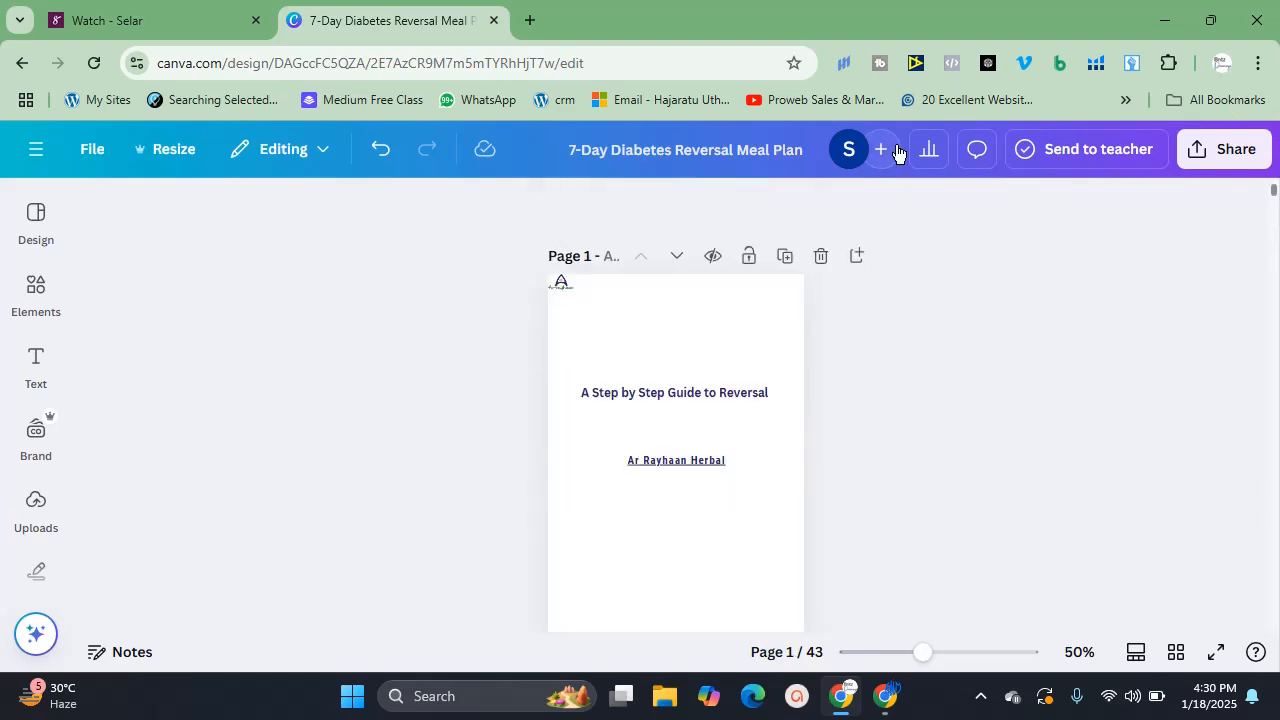
{"action": "left_click", "coordinate": [903, 230]}
{"action": "left_click", "coordinate": [705, 342]}
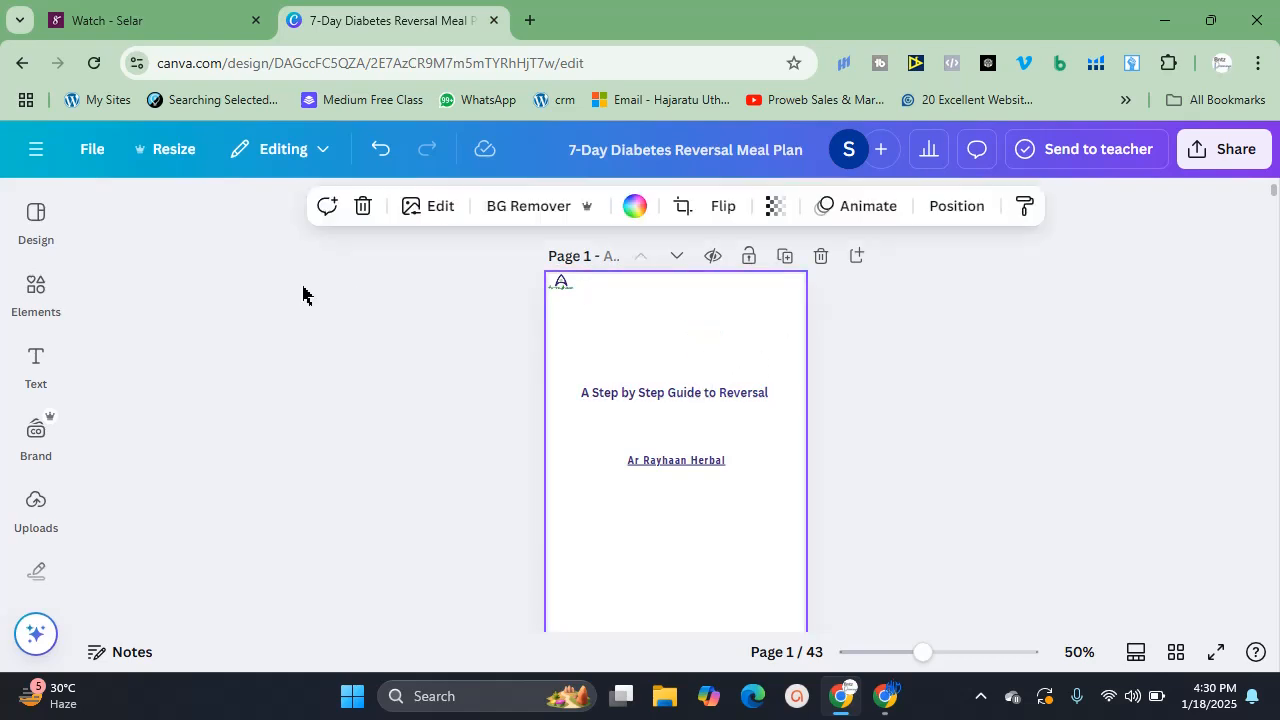
{"action": "left_click", "coordinate": [38, 503]}
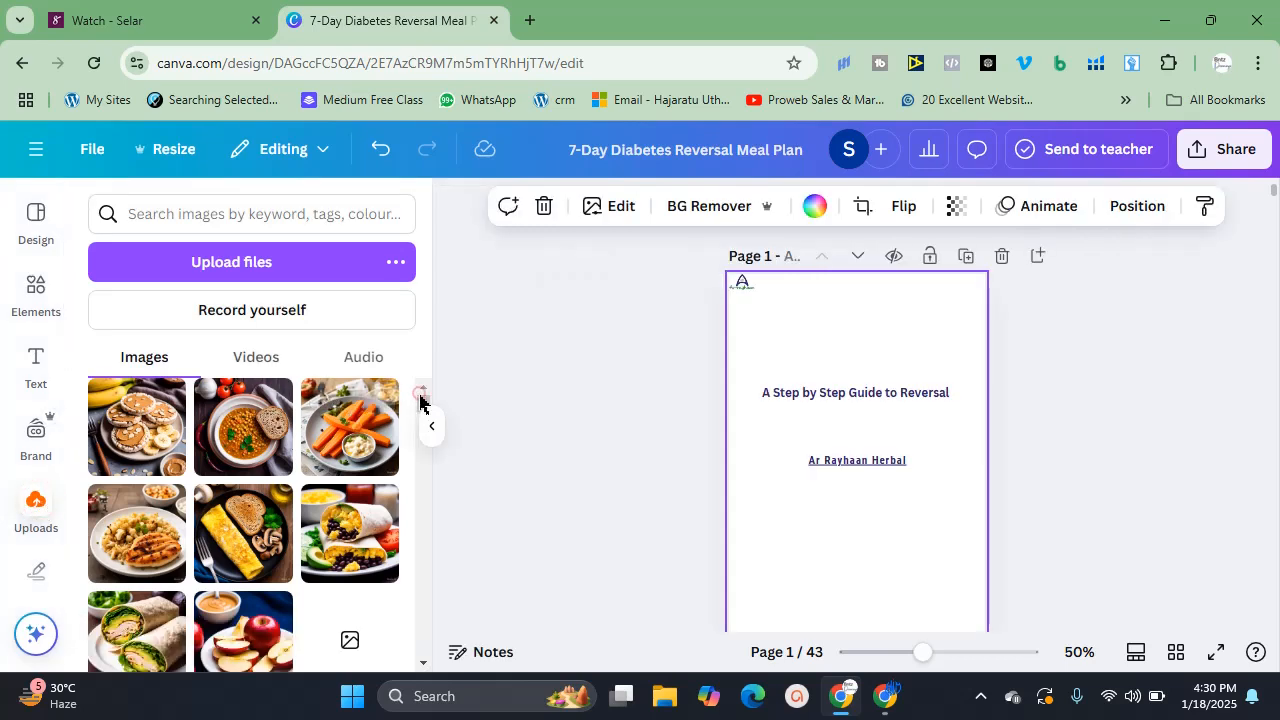
{"action": "left_click", "coordinate": [423, 663]}
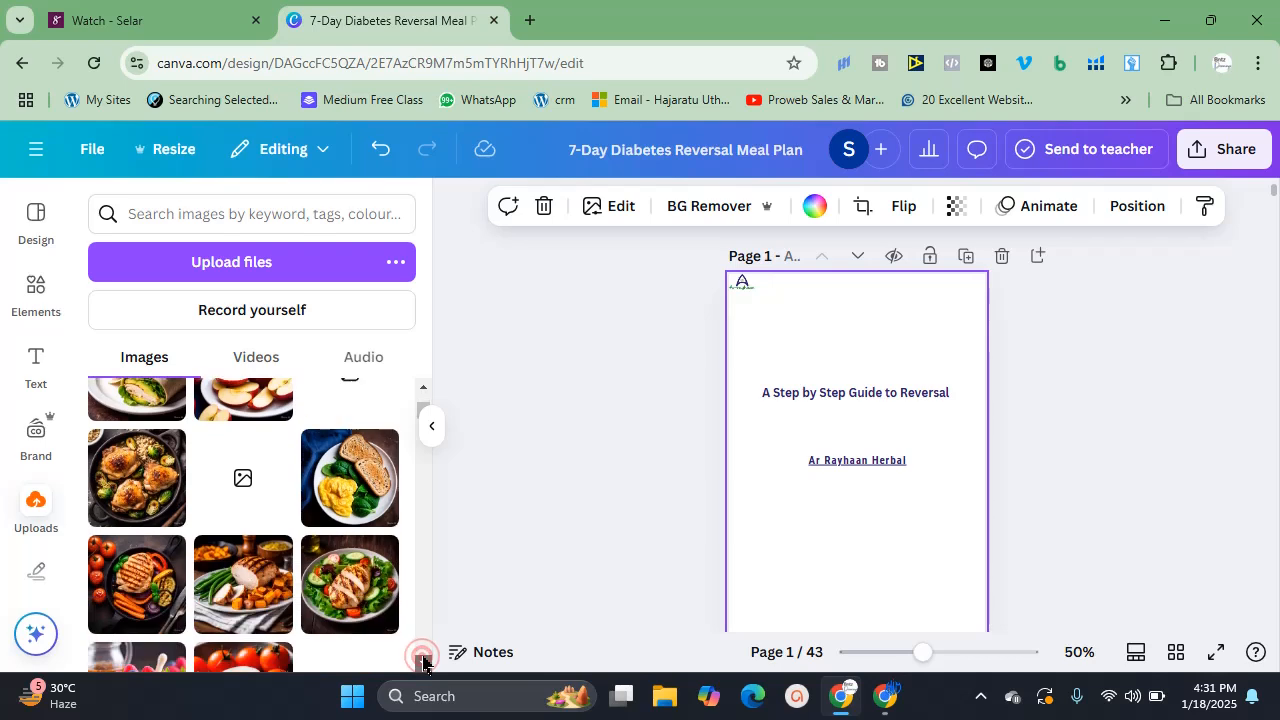
{"action": "left_click", "coordinate": [423, 663]}
{"action": "left_click", "coordinate": [423, 663]}
{"action": "left_click", "coordinate": [423, 663]}
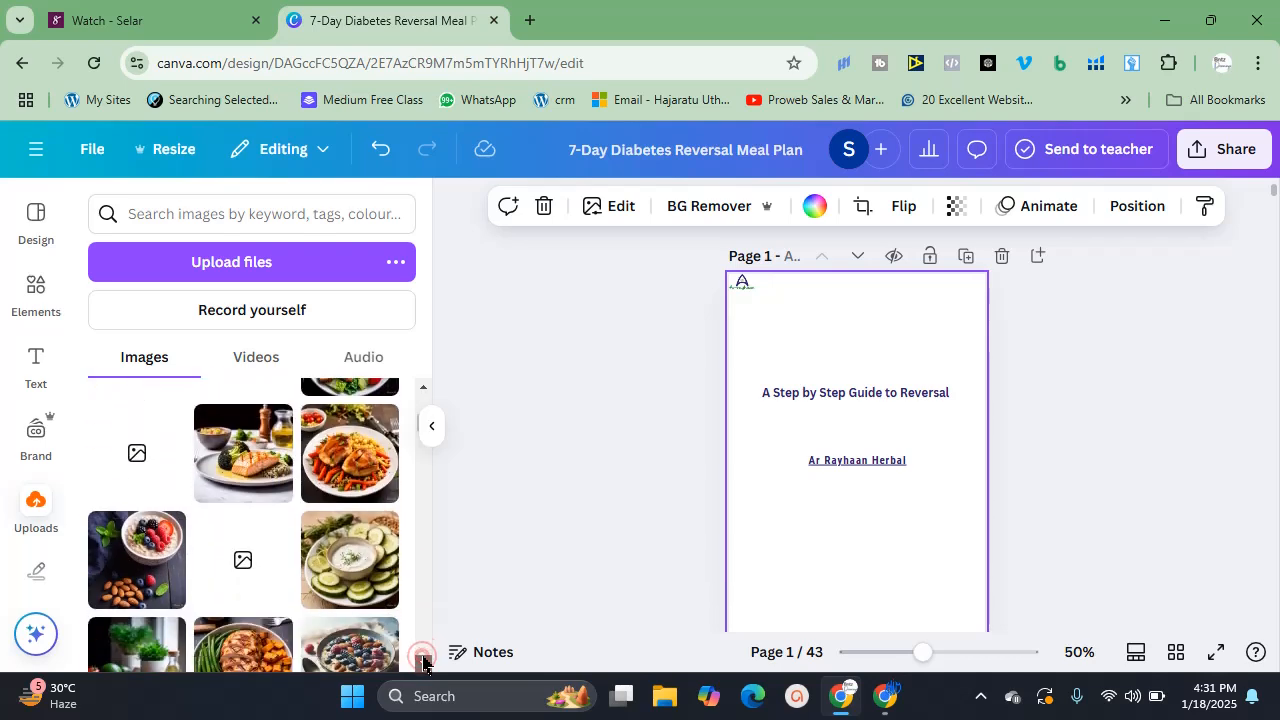
{"action": "left_click", "coordinate": [423, 663]}
{"action": "left_click", "coordinate": [423, 663]}
{"action": "left_click", "coordinate": [423, 663]}
{"action": "left_click", "coordinate": [423, 663]}
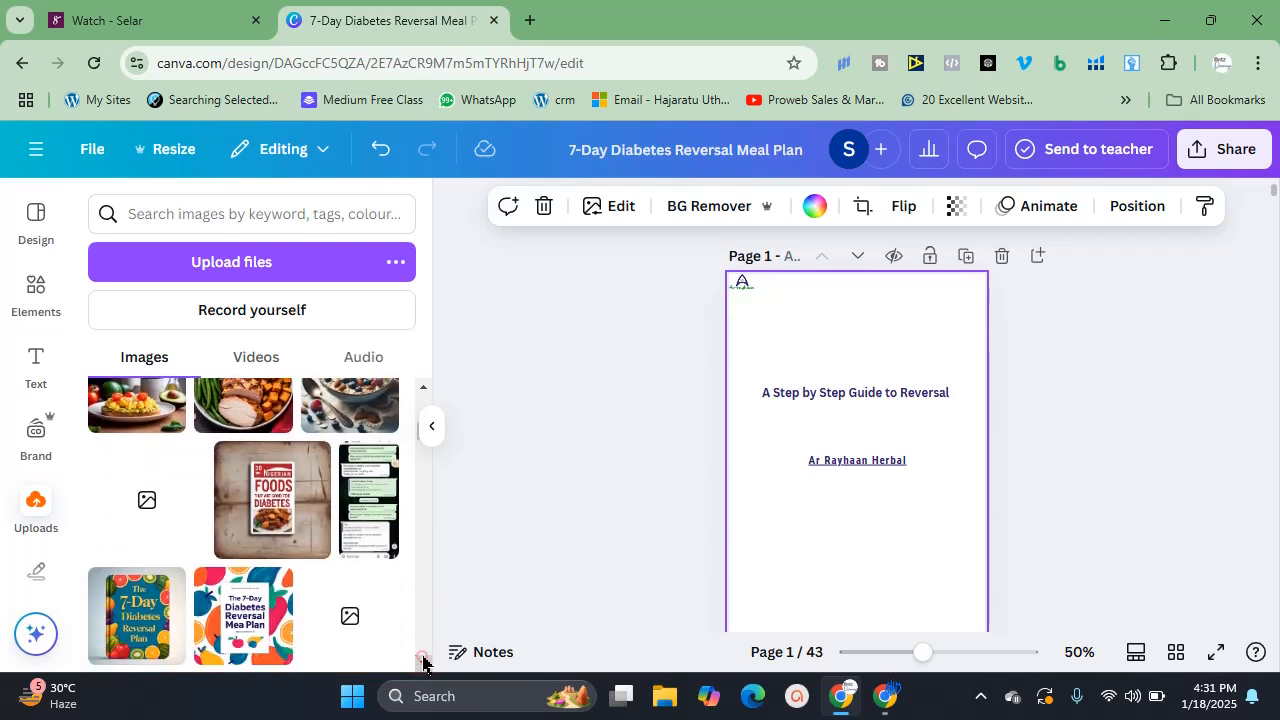
{"action": "left_click", "coordinate": [423, 663]}
{"action": "left_click", "coordinate": [423, 663]}
{"action": "left_click", "coordinate": [423, 663]}
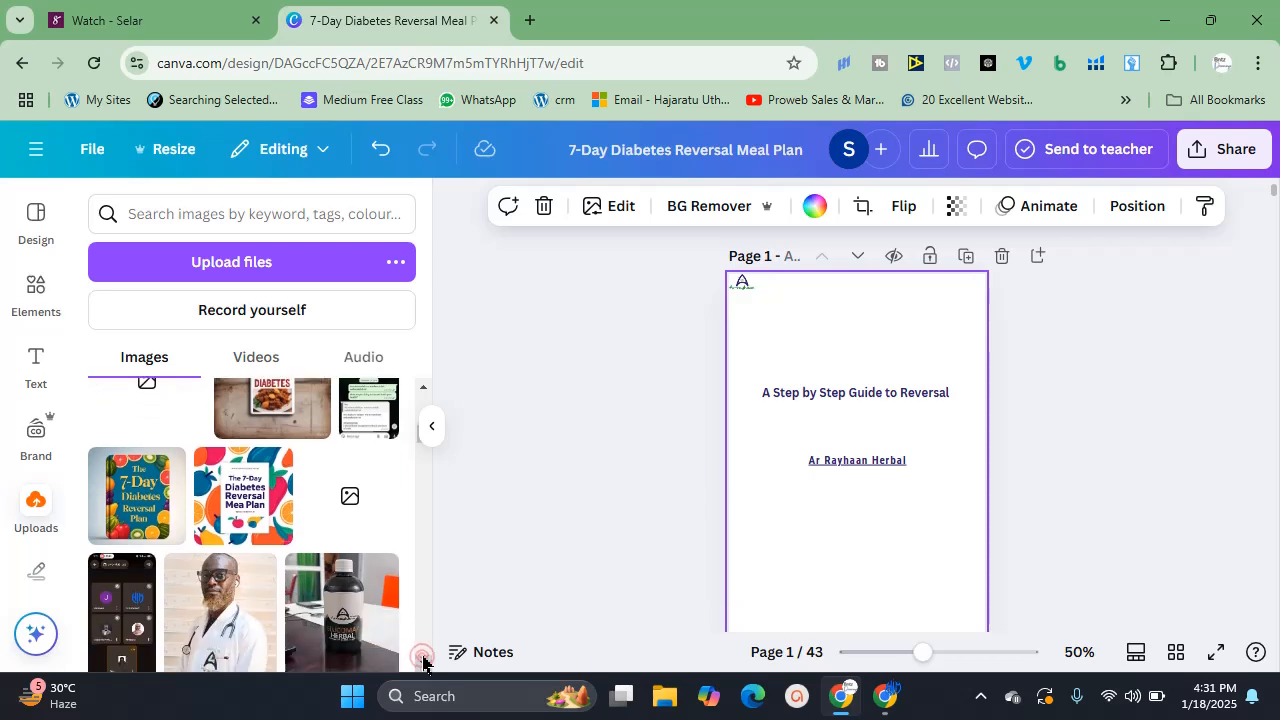
{"action": "left_click", "coordinate": [423, 663]}
{"action": "left_click", "coordinate": [423, 663]}
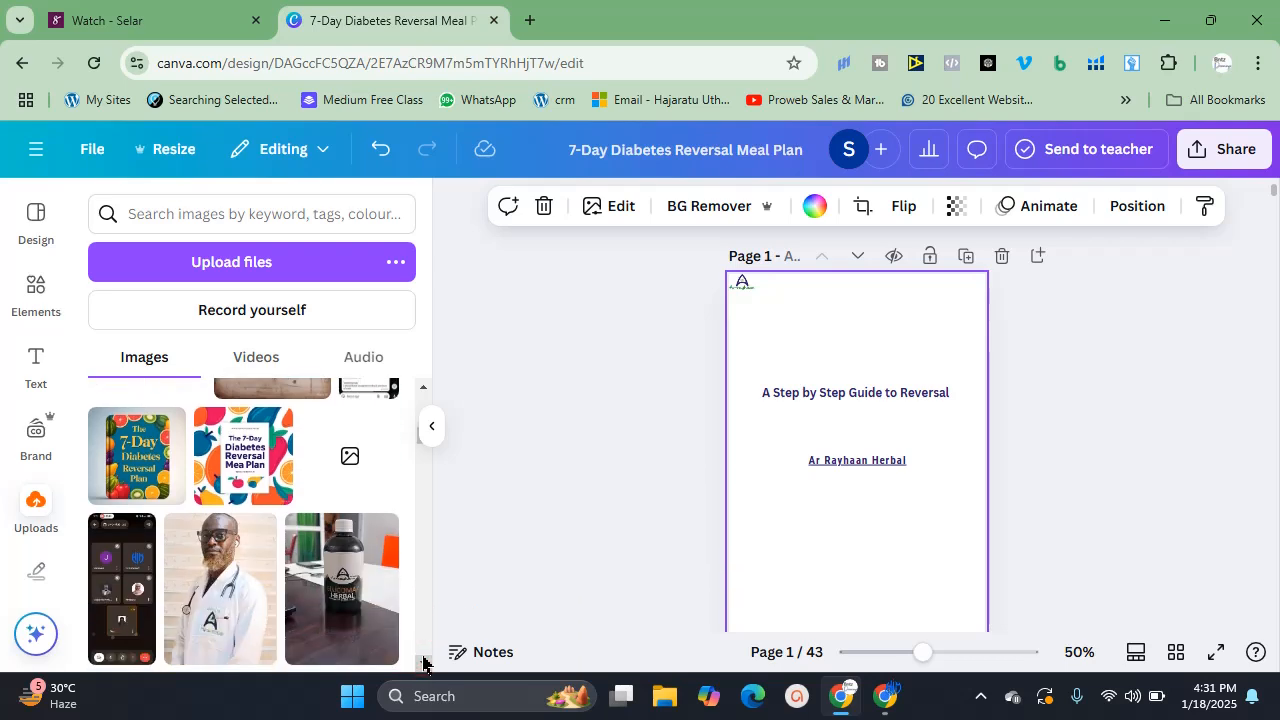
{"action": "left_click", "coordinate": [423, 663]}
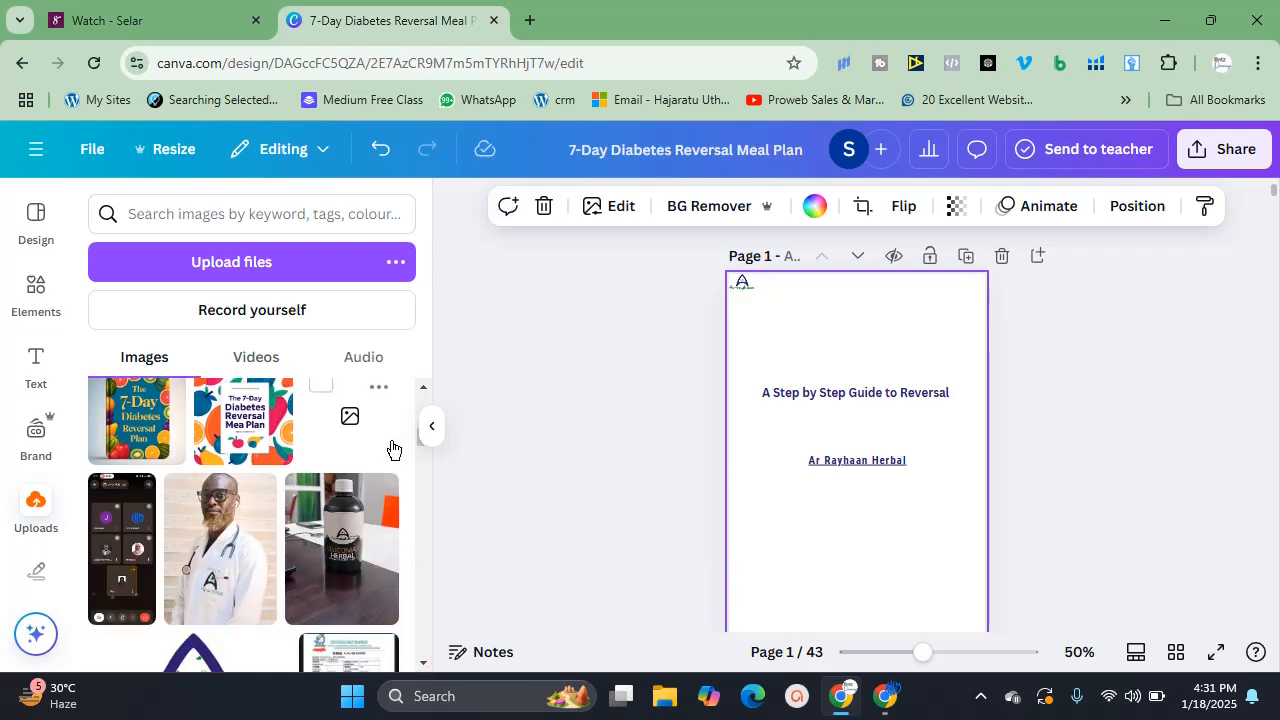
{"action": "left_click", "coordinate": [423, 387]}
{"action": "left_click", "coordinate": [423, 387]}
{"action": "left_click", "coordinate": [423, 387]}
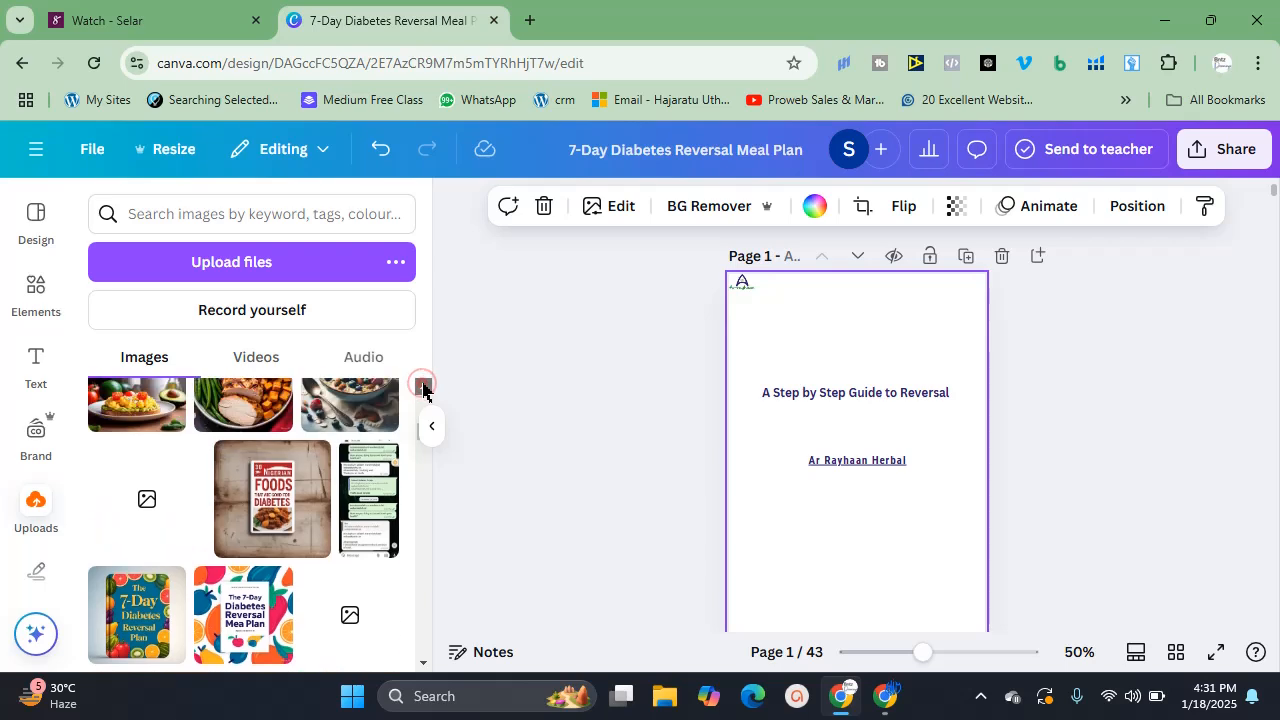
{"action": "left_click", "coordinate": [144, 522]}
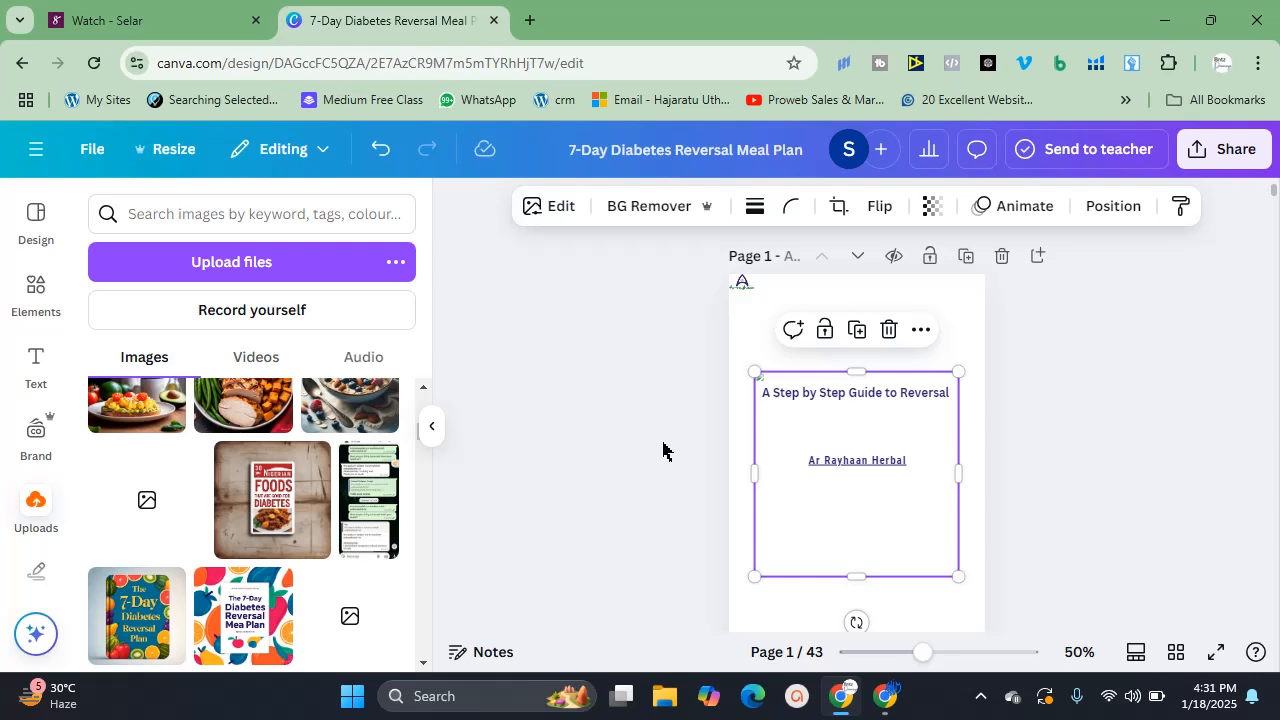
Upload the image an_image_that_will_be_scroll_stopping from the Downloads folder and find it at the start of the uploaded images
{"action": "left_click", "coordinate": [313, 262]}
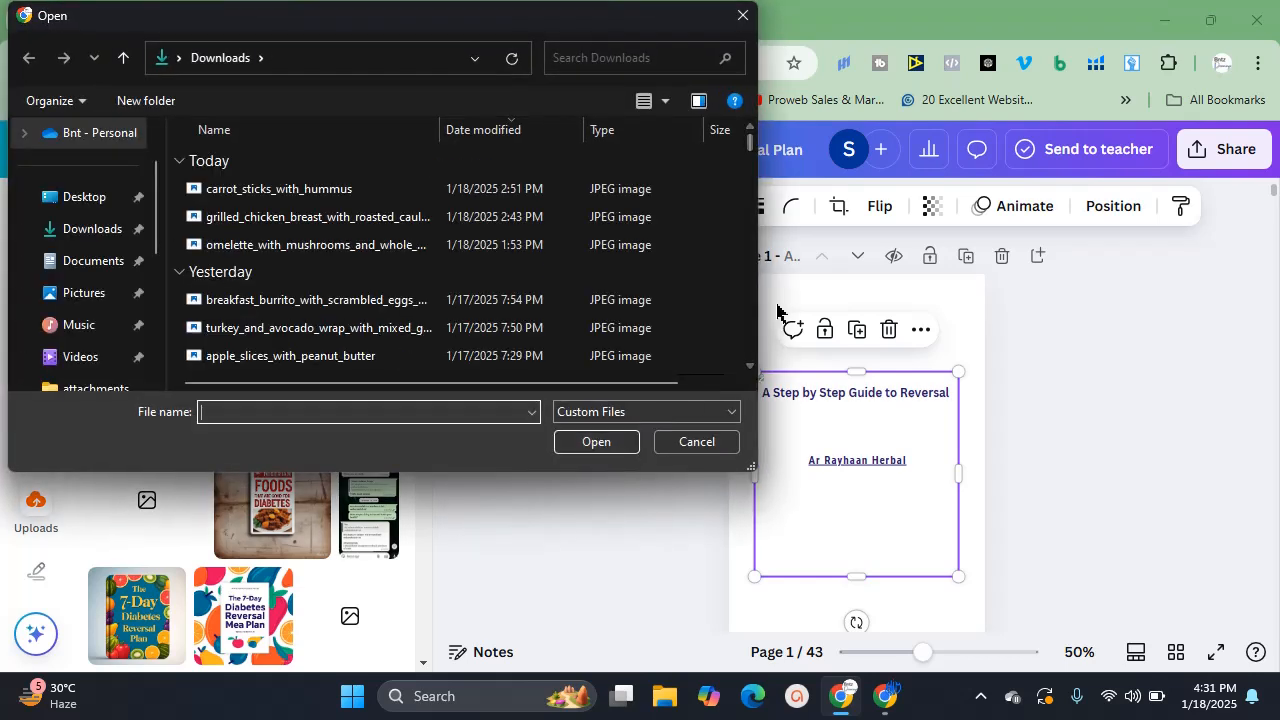
{"action": "left_click_drag", "start_coordinate": [752, 148], "coordinate": [757, 182]}
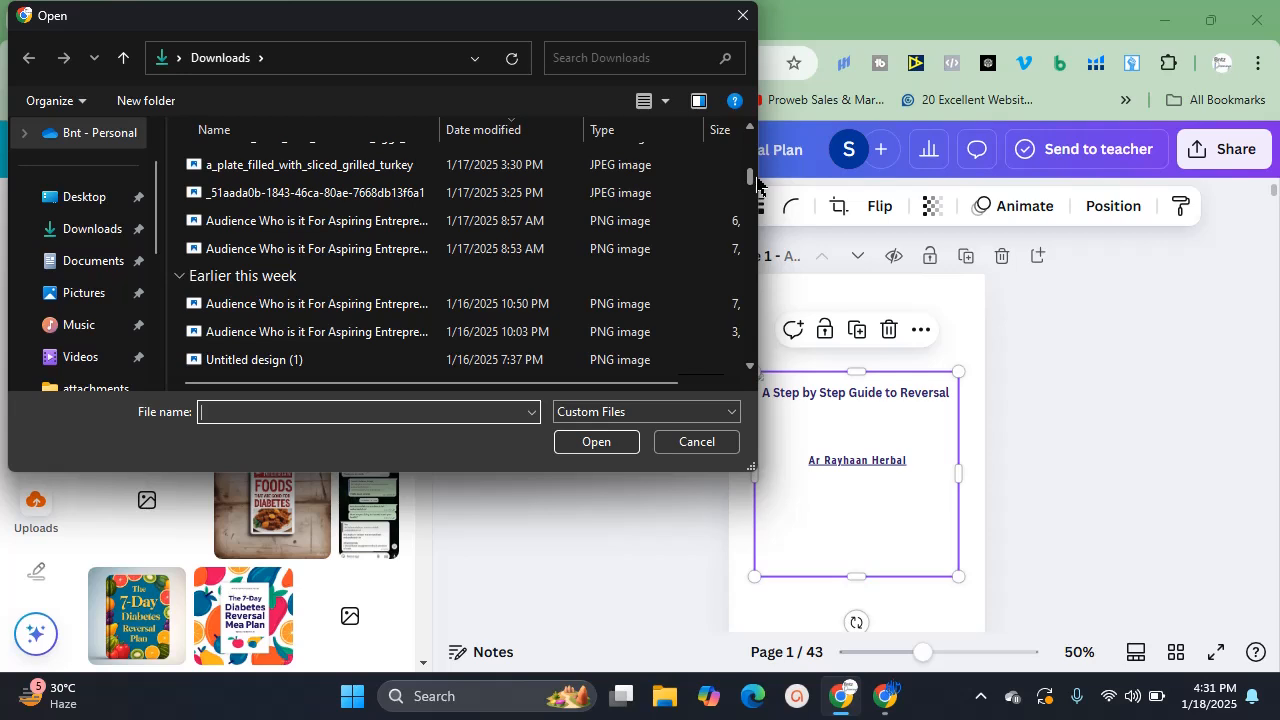
{"action": "left_click_drag", "start_coordinate": [757, 183], "coordinate": [758, 188]}
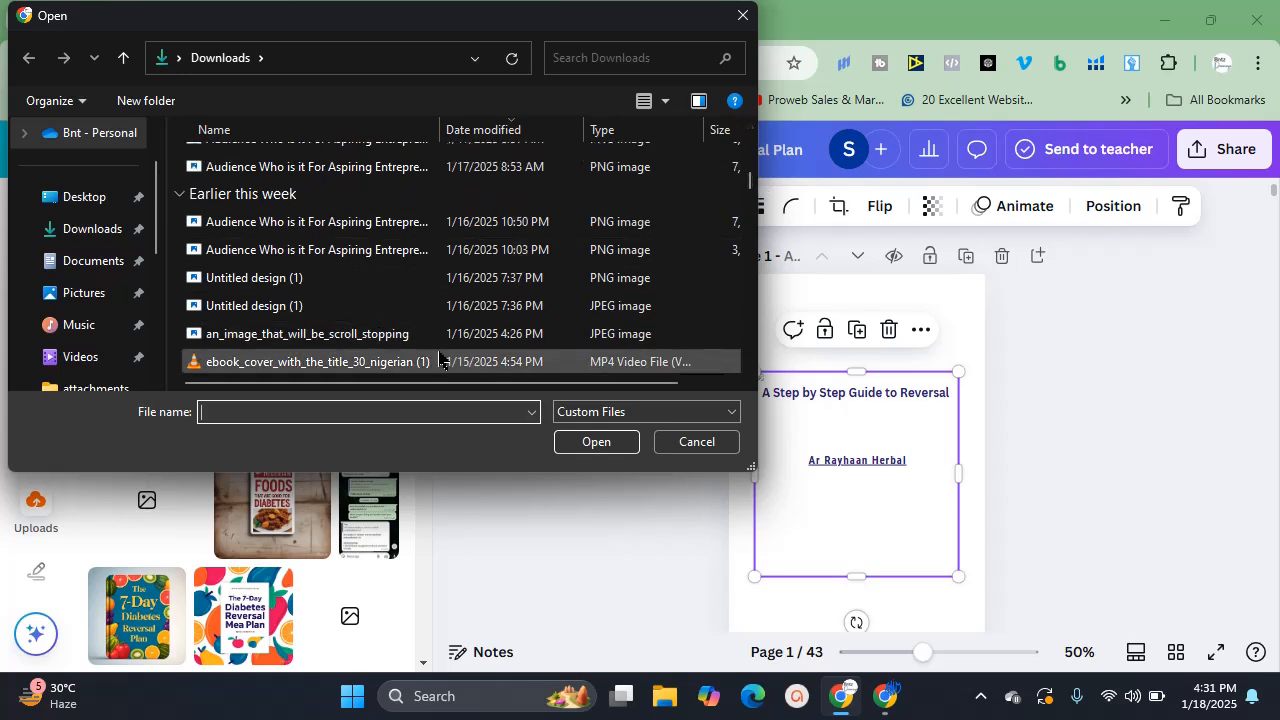
{"action": "left_click", "coordinate": [400, 366]}
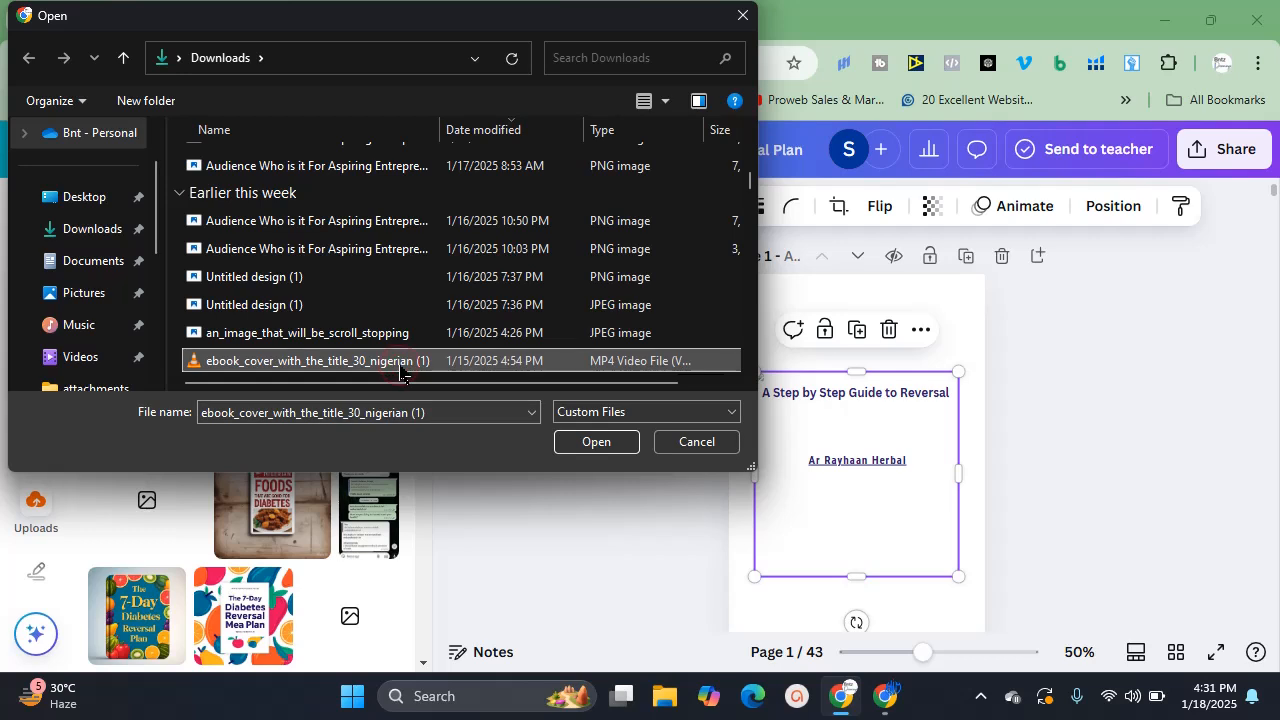
{"action": "left_click", "coordinate": [384, 338]}
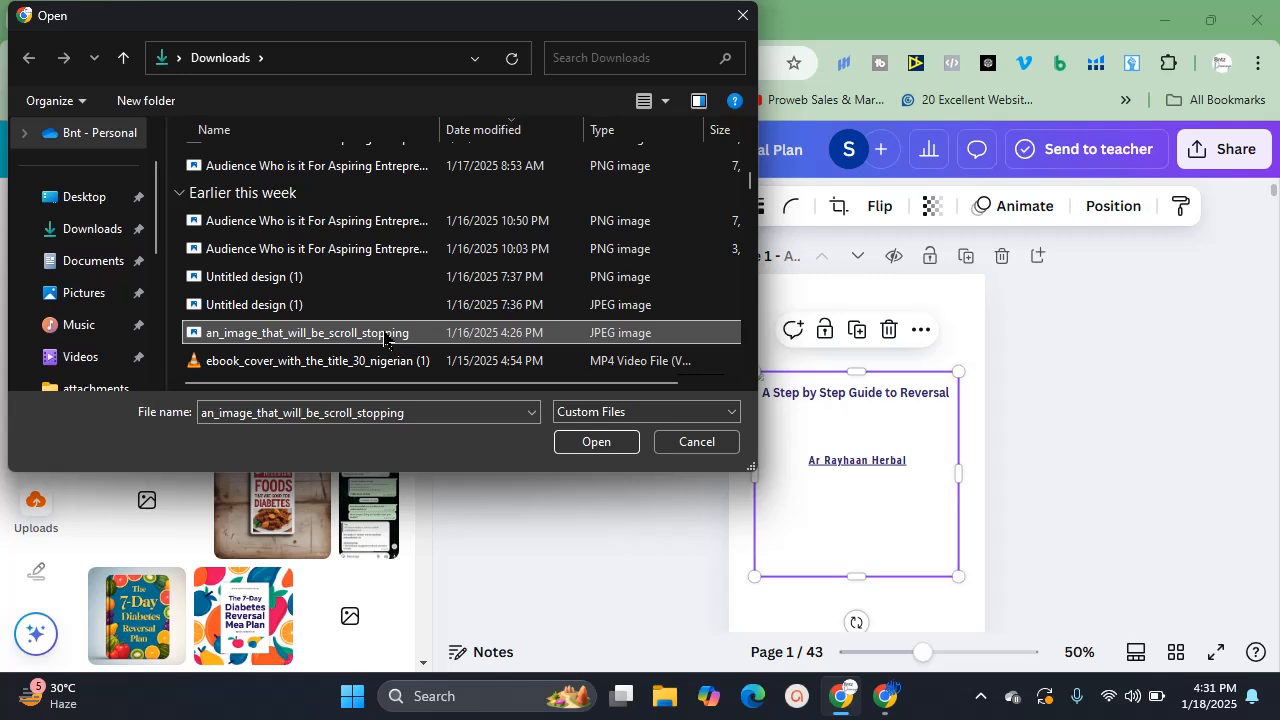
{"action": "left_click", "coordinate": [386, 338]}
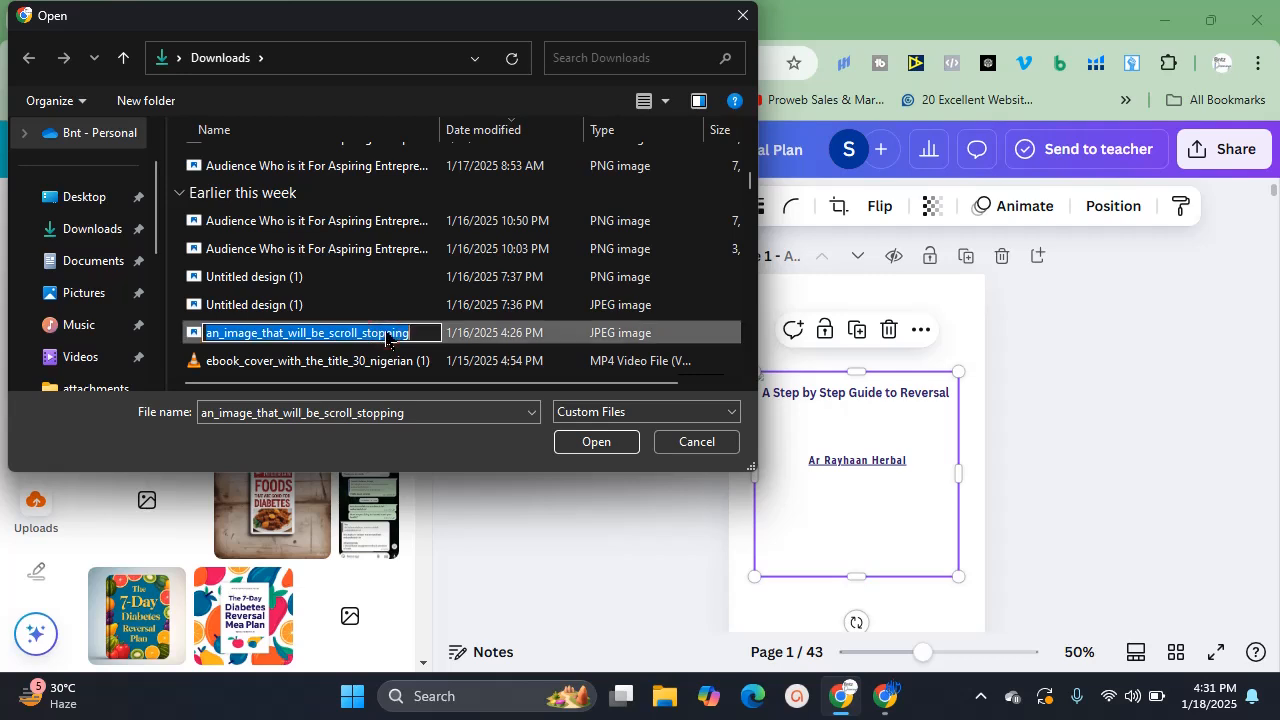
{"action": "left_click", "coordinate": [614, 446]}
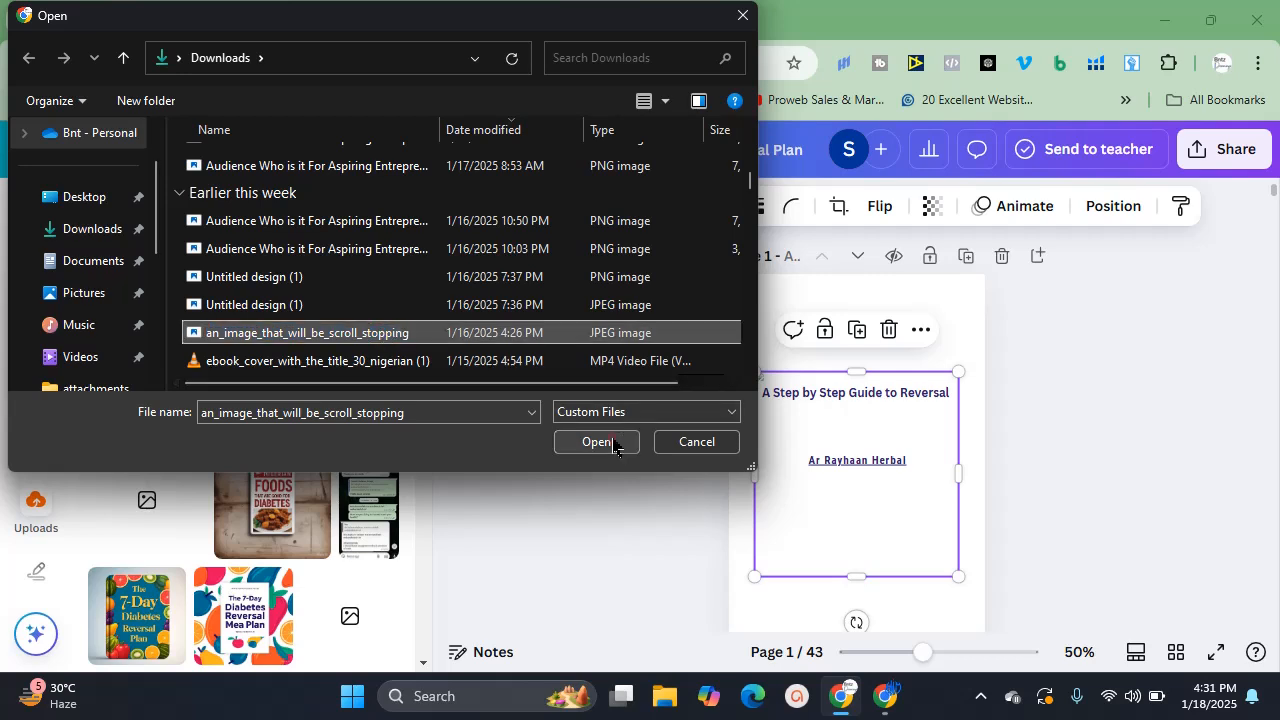
{"action": "left_click", "coordinate": [614, 444]}
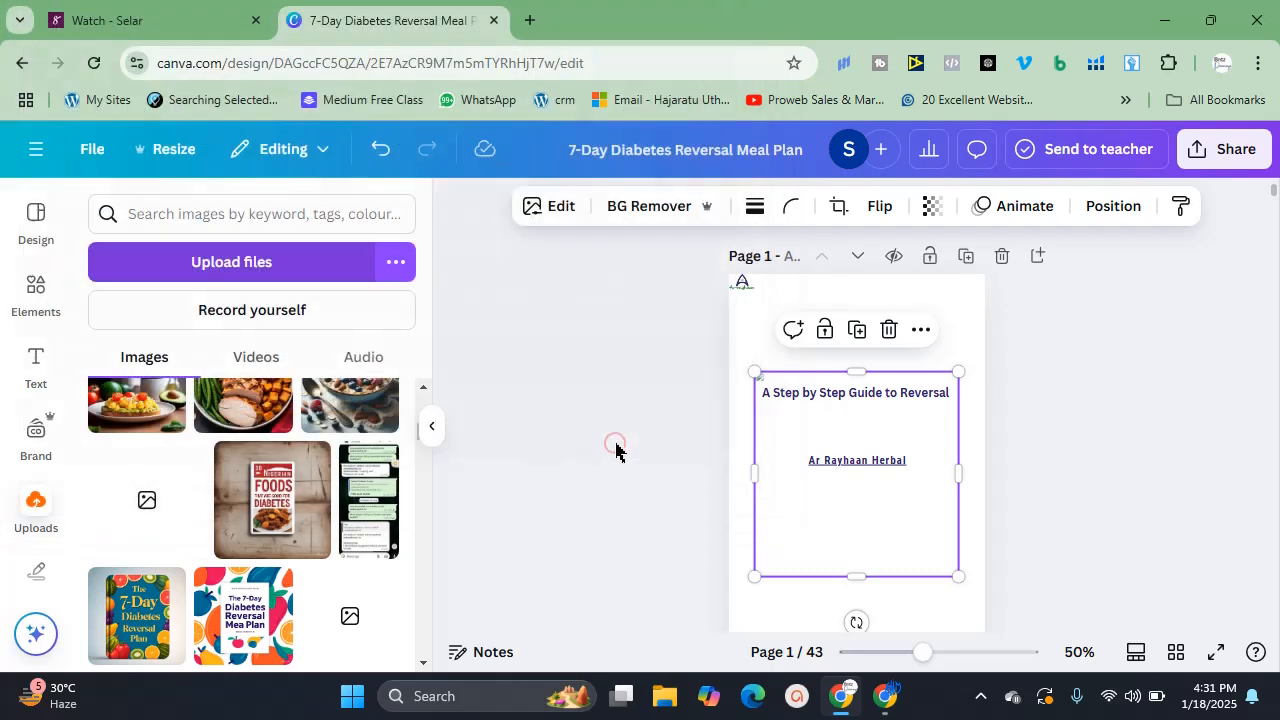
{"action": "left_click", "coordinate": [421, 386]}
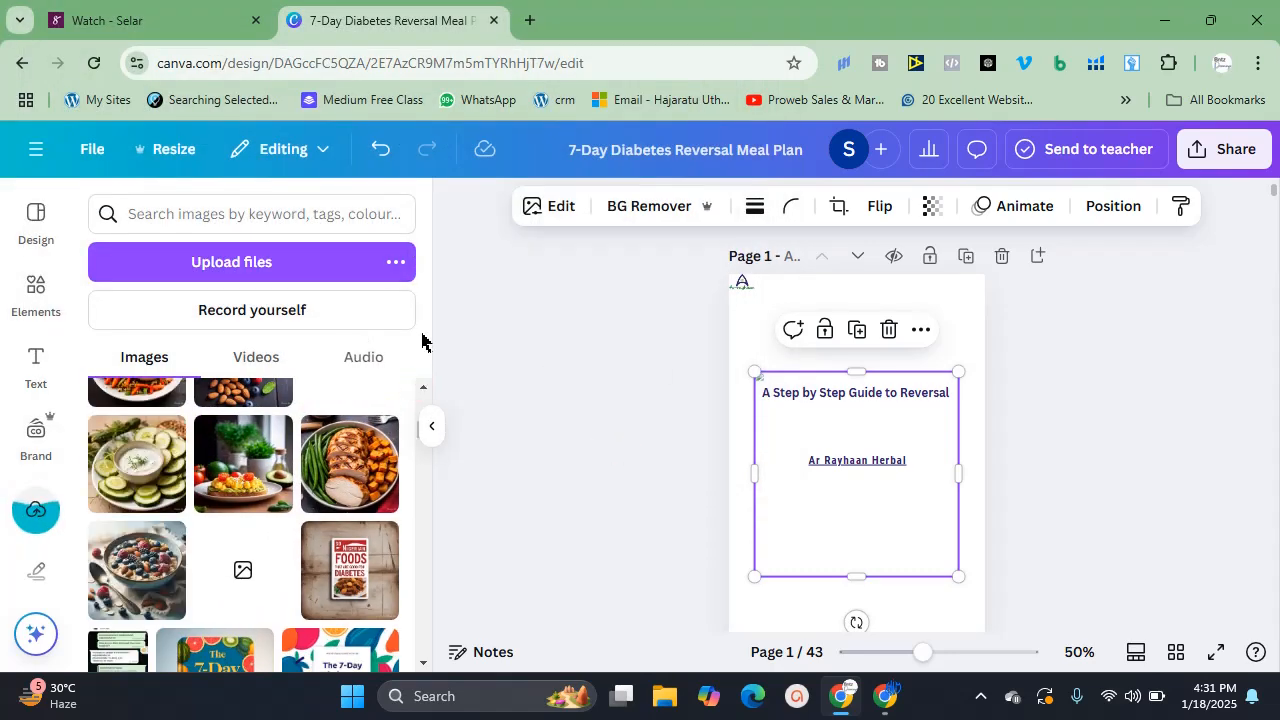
{"action": "left_click", "coordinate": [422, 388]}
{"action": "left_click", "coordinate": [424, 390]}
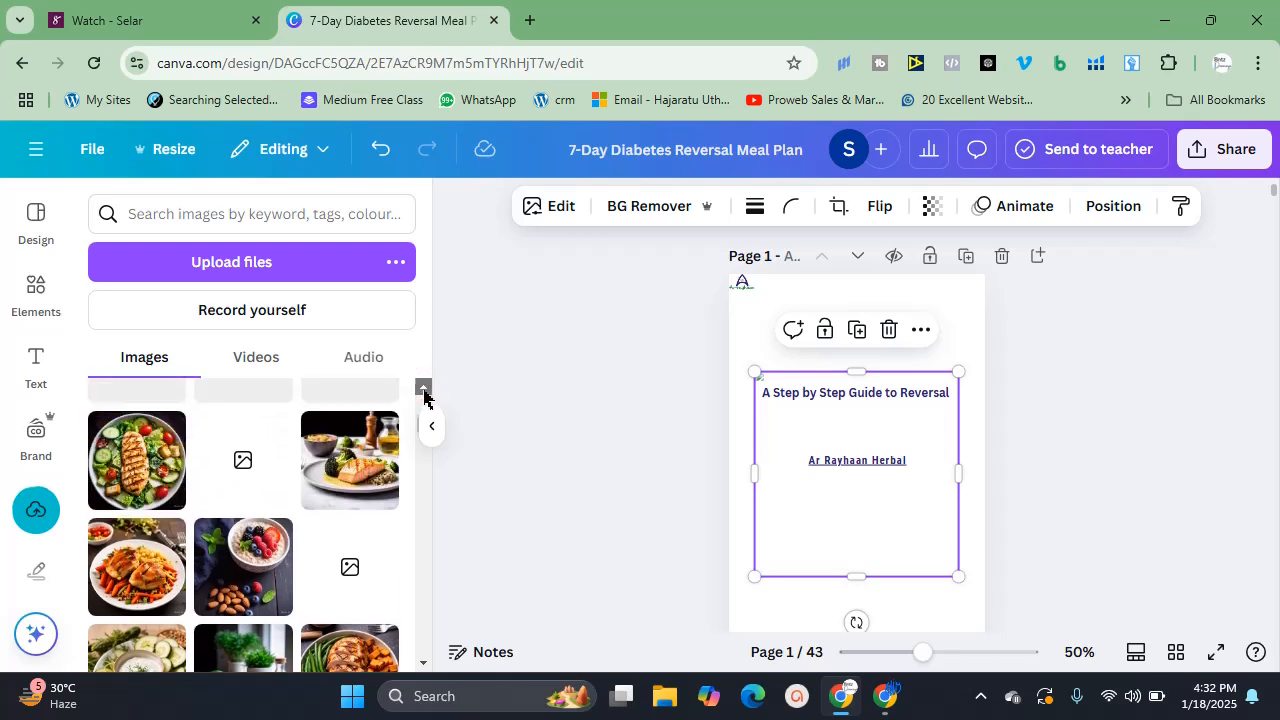
{"action": "left_click", "coordinate": [424, 390]}
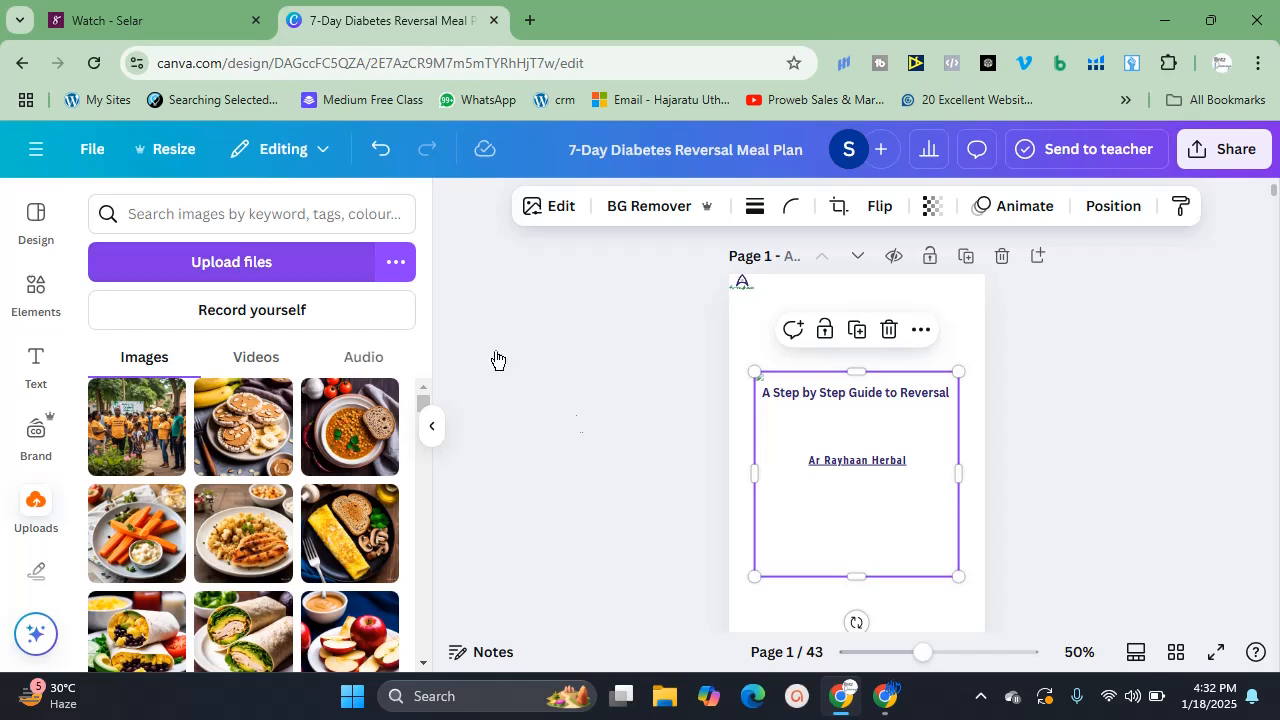
Delete the image just placed on the page 1 cover and show all pages in the page overview
{"action": "left_click", "coordinate": [887, 331]}
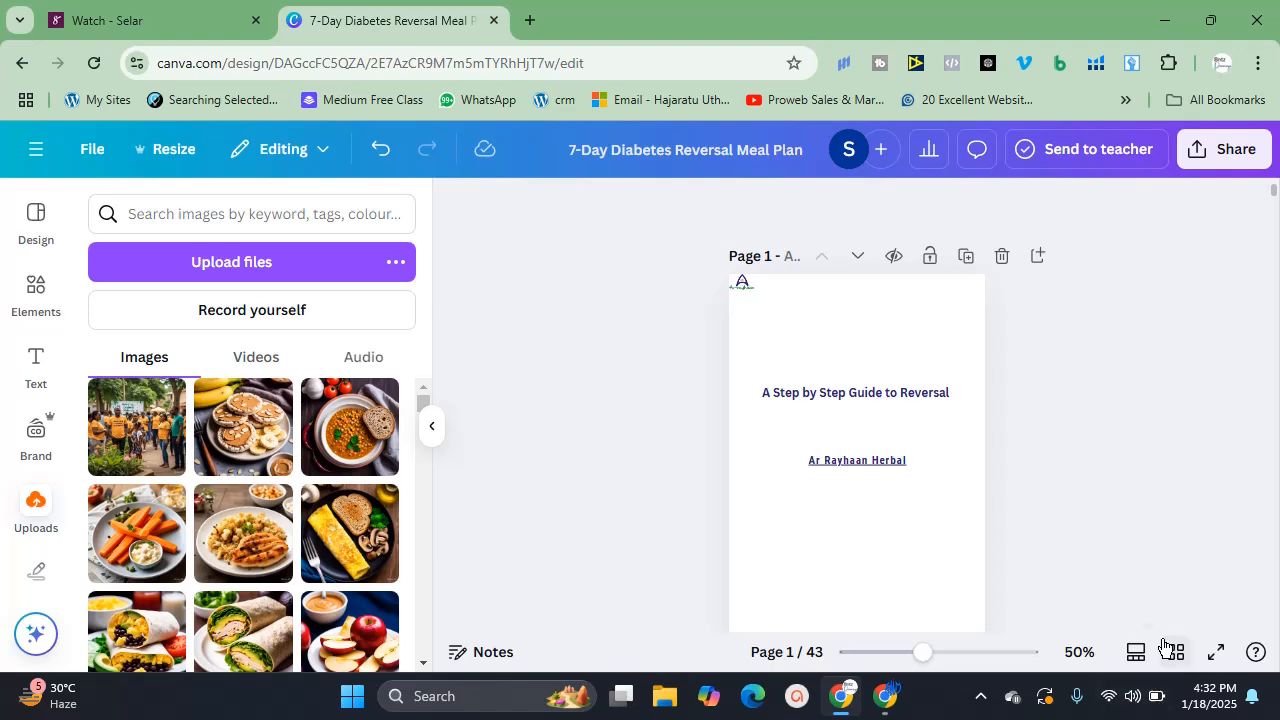
{"action": "left_click", "coordinate": [1175, 652]}
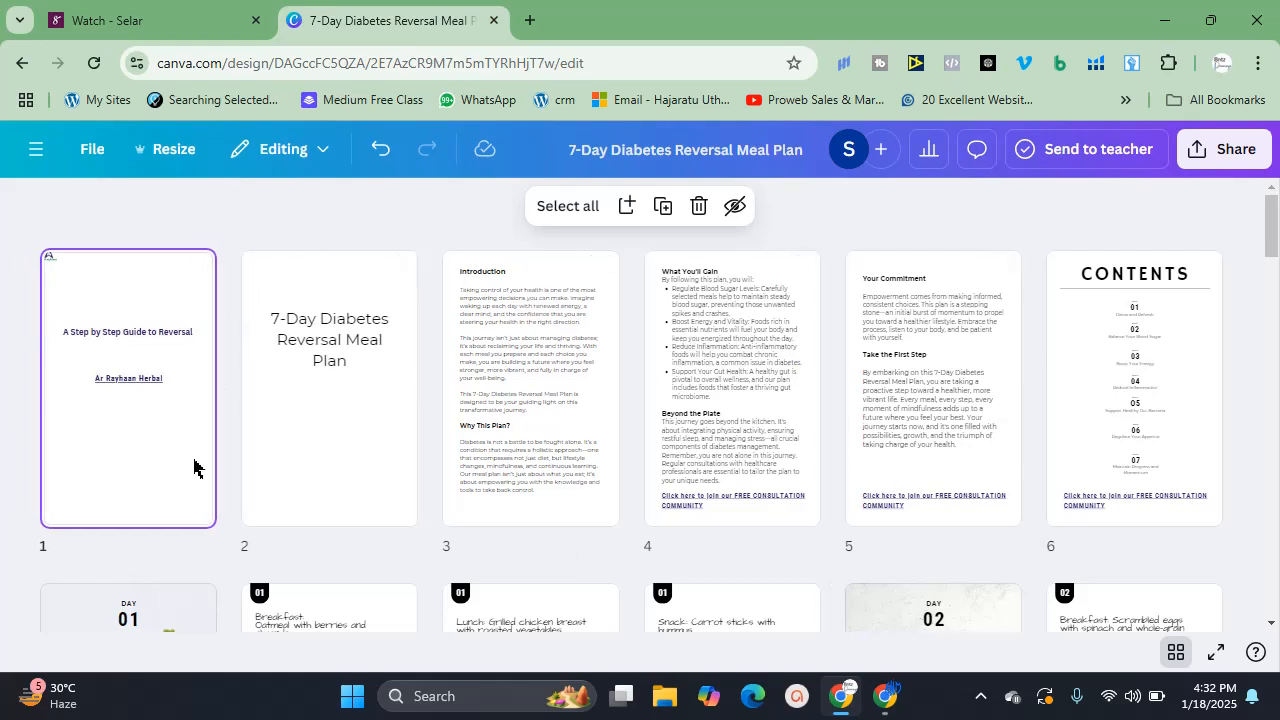
Open page 1 from the page overview and place the uploaded image with the blank thumbnail on the cover
{"action": "double_click", "coordinate": [150, 446]}
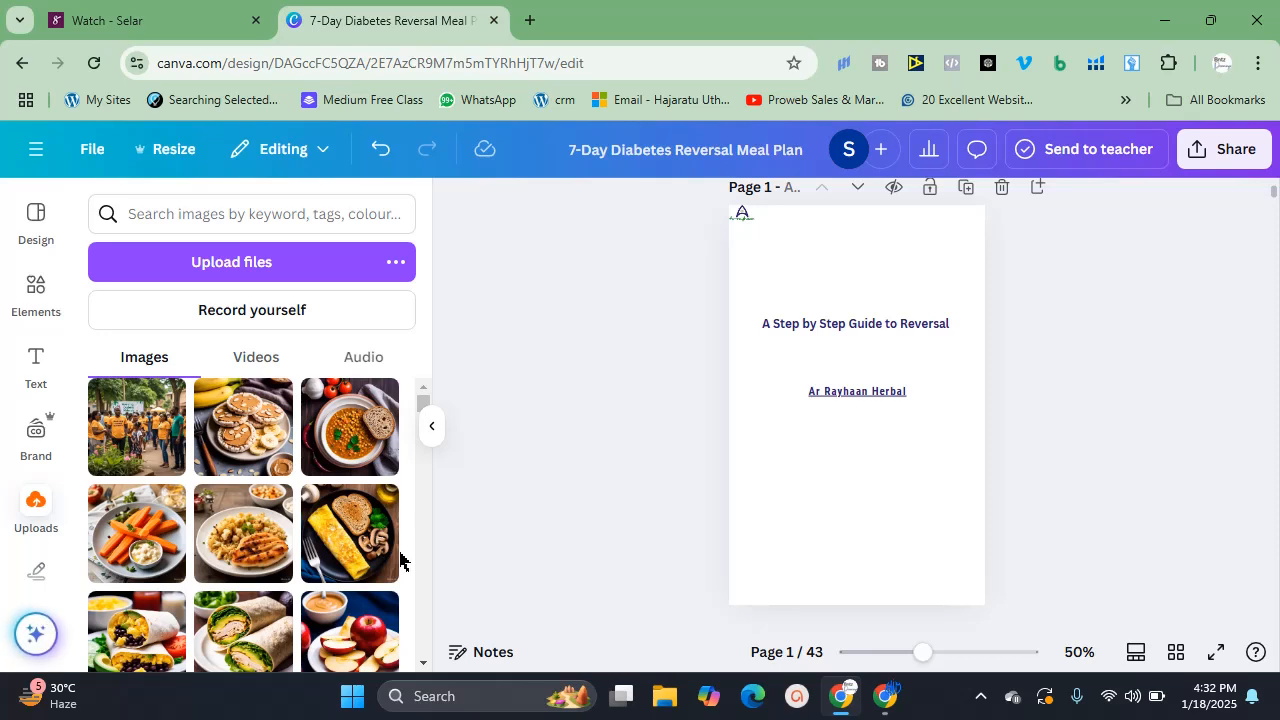
{"action": "left_click", "coordinate": [424, 666]}
{"action": "left_click_drag", "start_coordinate": [424, 666], "coordinate": [424, 666]}
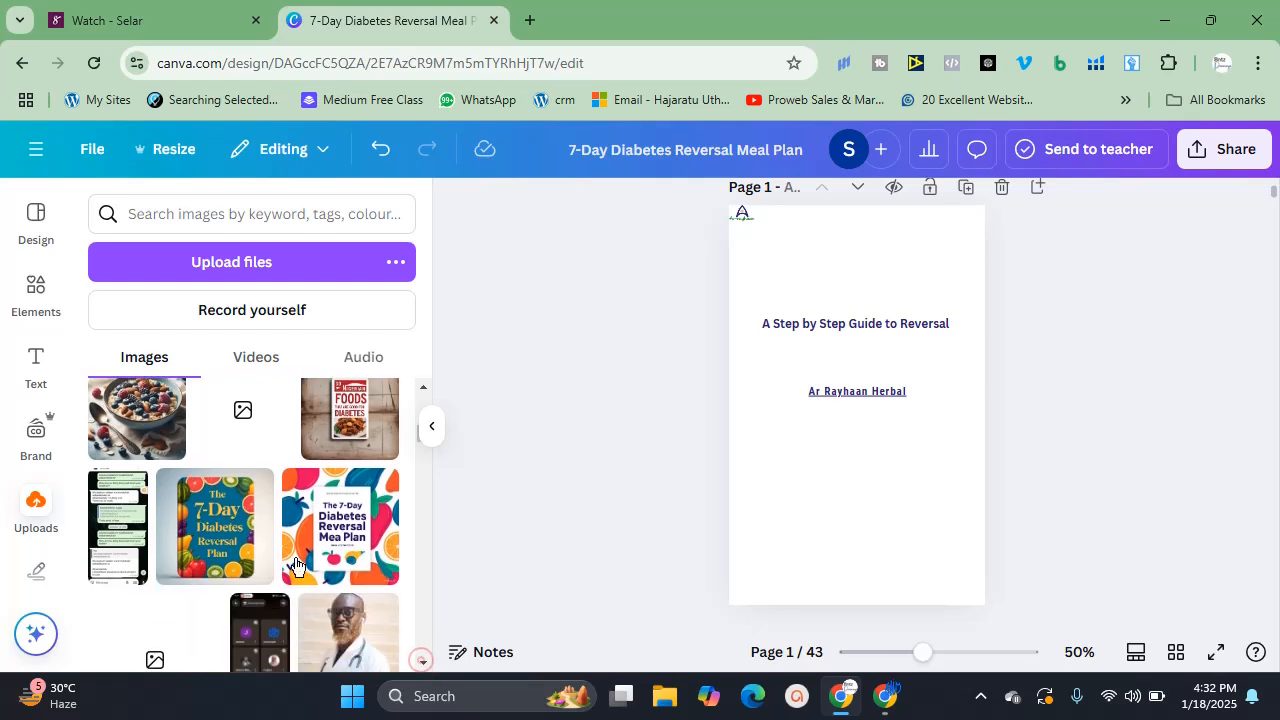
{"action": "left_click", "coordinate": [236, 433]}
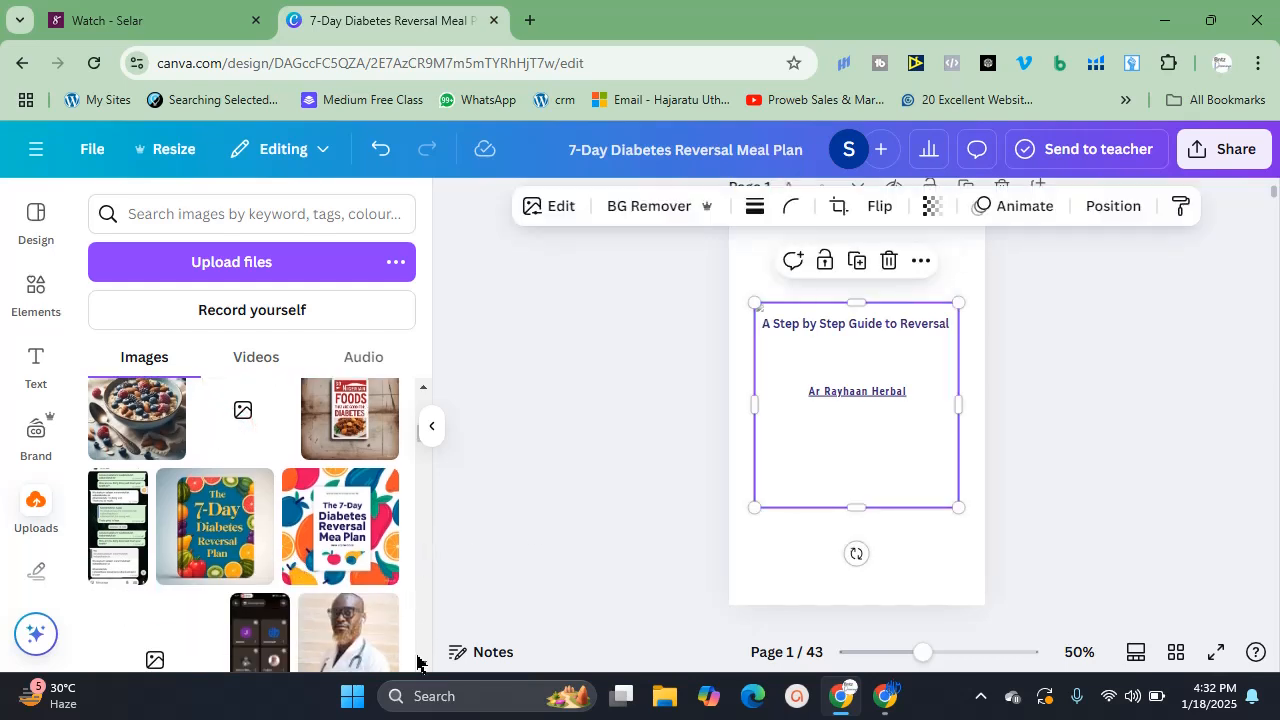
Upload the JPEG images ebook_cover_with_the_title_30_nigerian and ebook_cover_with_the_title_30_nigerian (1) from Downloads and return to the start of the uploaded images
{"action": "left_click_drag", "start_coordinate": [424, 666], "coordinate": [424, 666]}
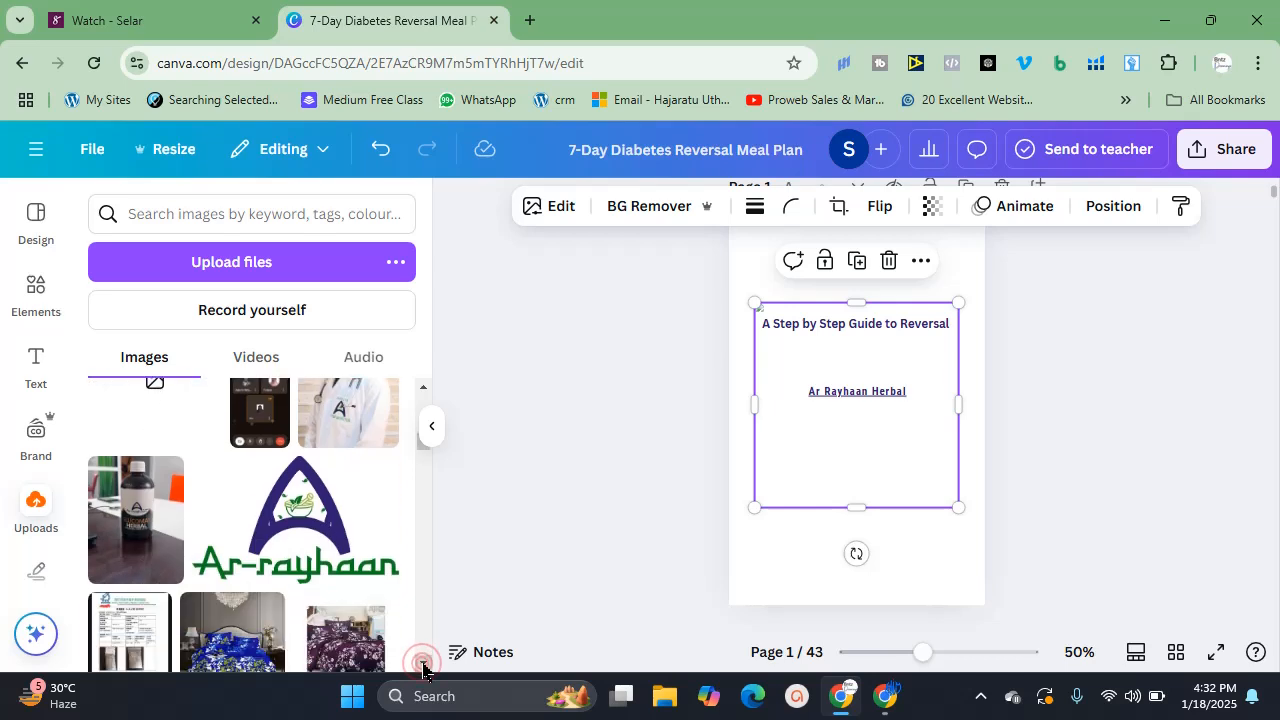
{"action": "left_click", "coordinate": [266, 259]}
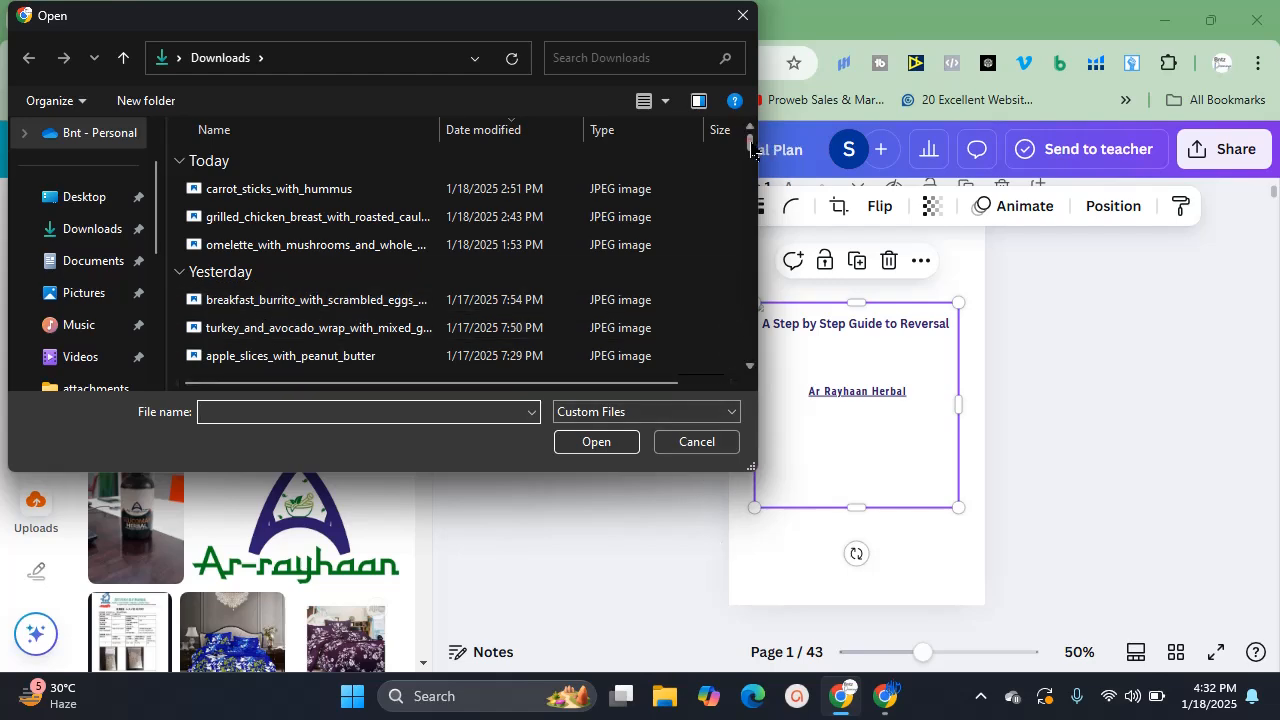
{"action": "left_click_drag", "start_coordinate": [752, 148], "coordinate": [688, 276]}
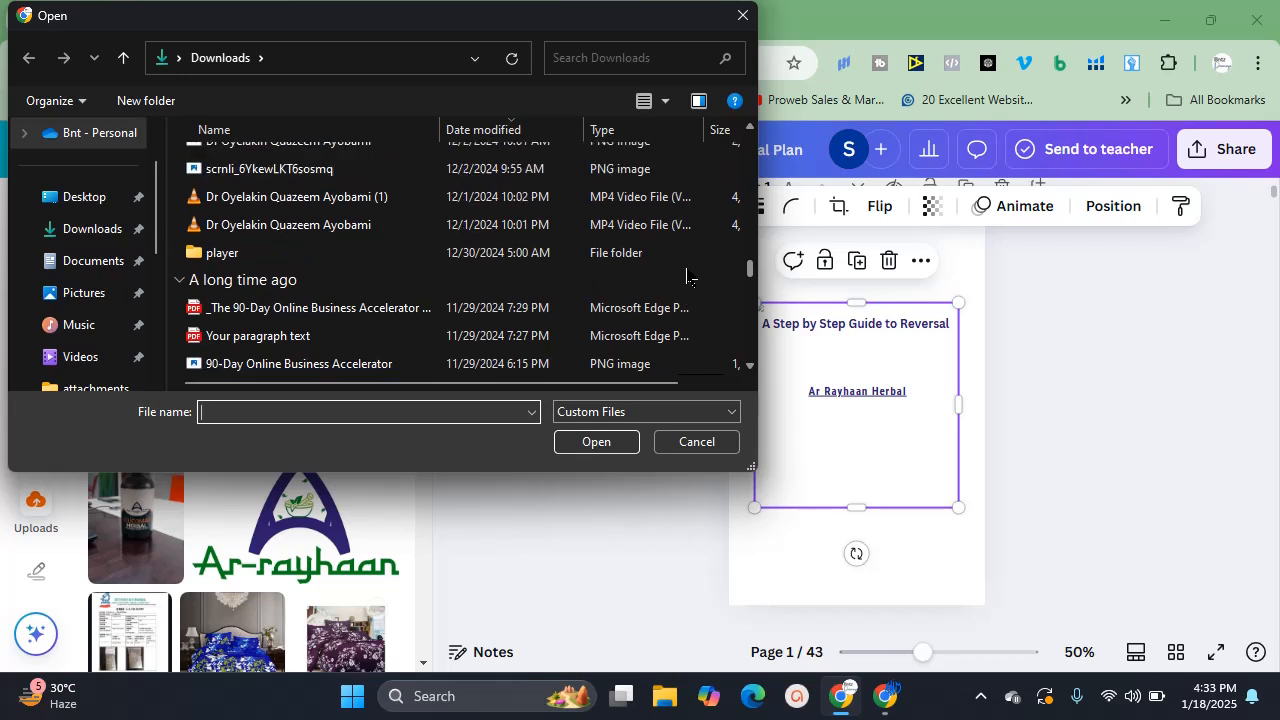
{"action": "scroll", "coordinate": [687, 275], "scroll_direction": "up", "scroll_amount": 3}
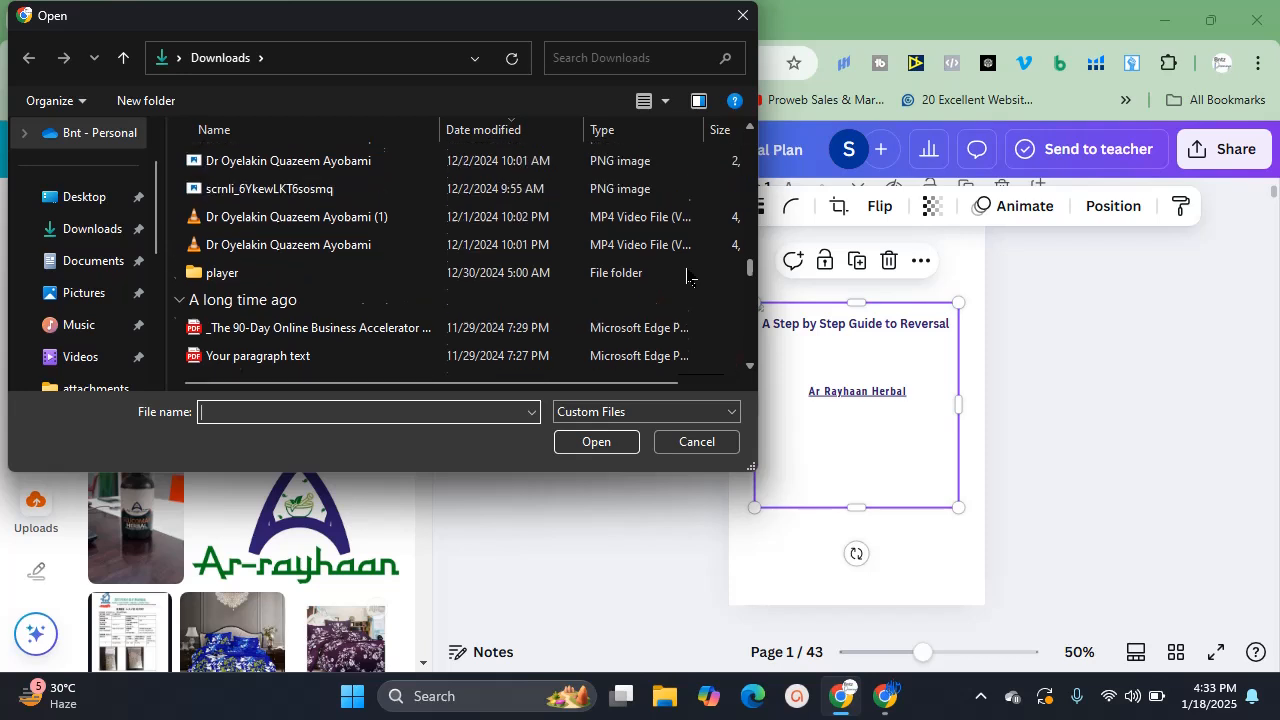
{"action": "scroll", "coordinate": [683, 268], "scroll_direction": "up", "scroll_amount": 10}
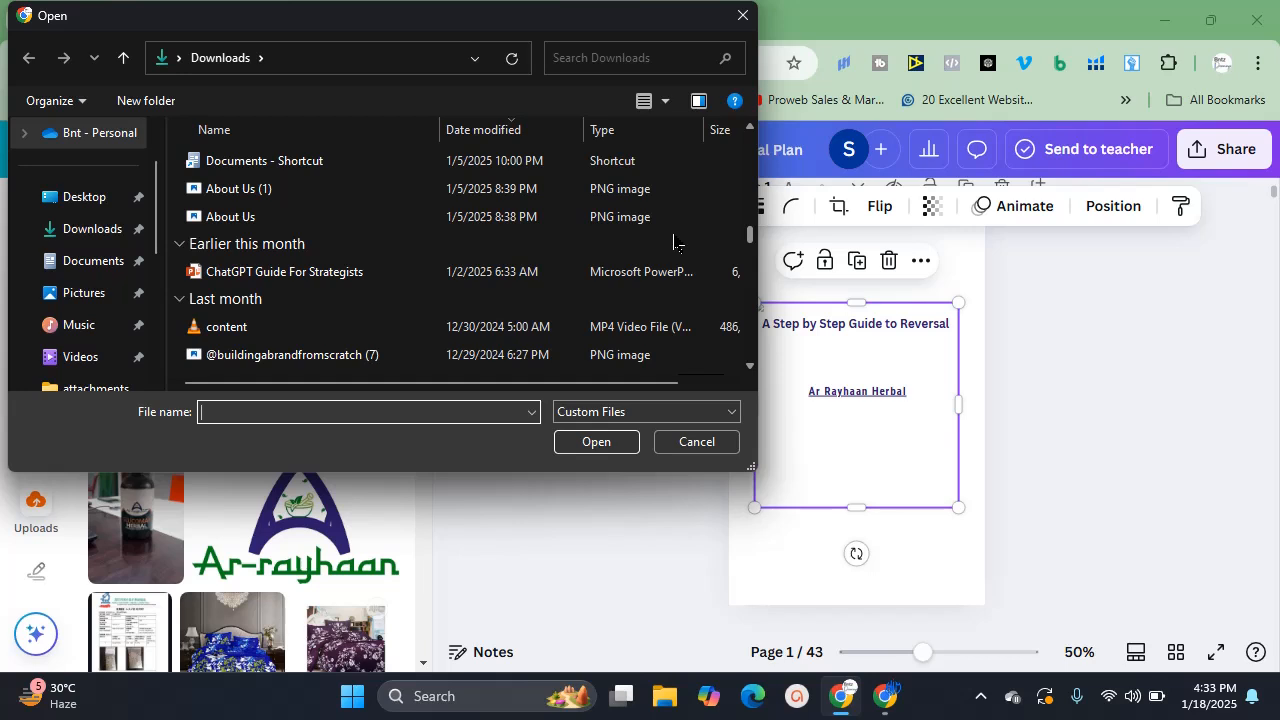
{"action": "scroll", "coordinate": [674, 240], "scroll_direction": "up", "scroll_amount": 5}
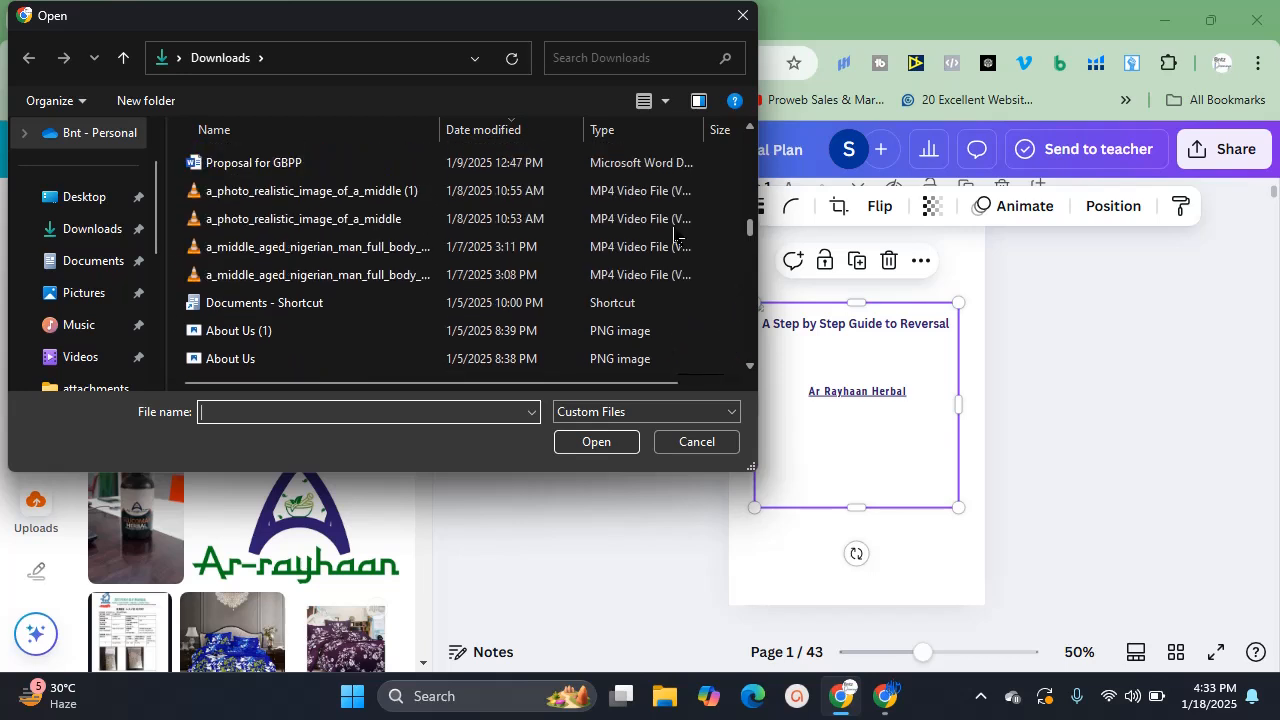
{"action": "scroll", "coordinate": [678, 235], "scroll_direction": "up", "scroll_amount": 5}
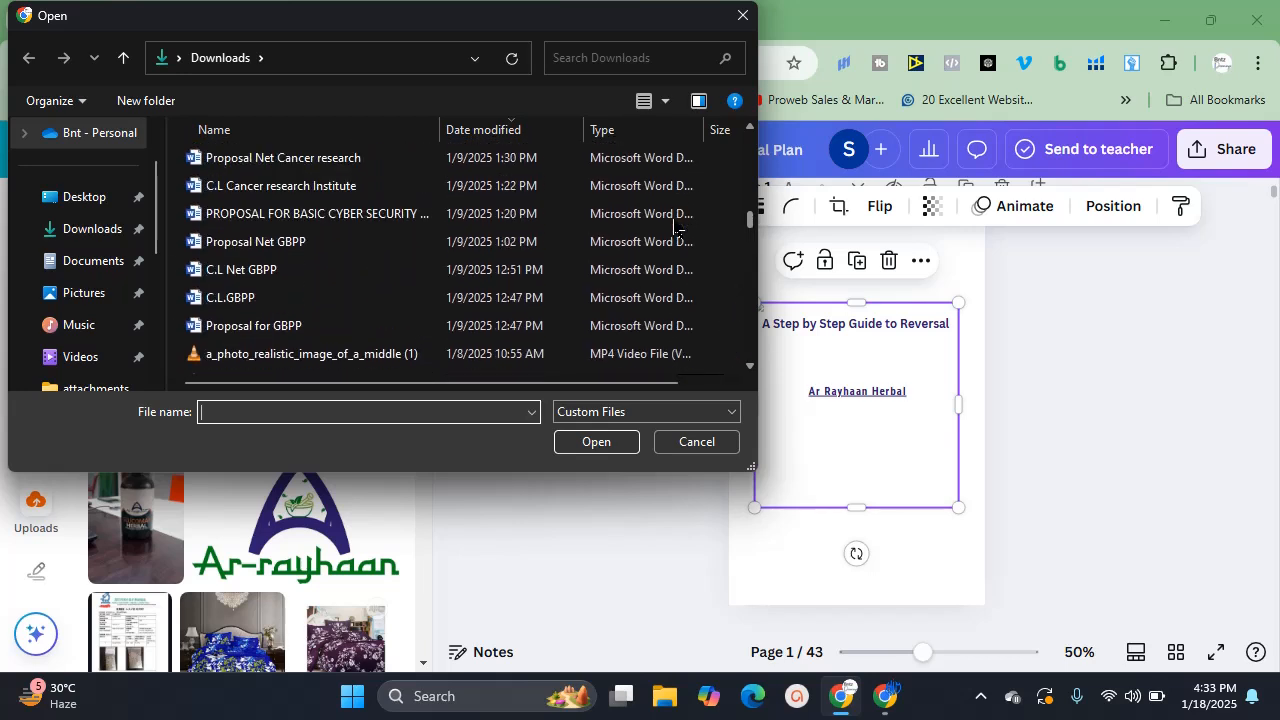
{"action": "scroll", "coordinate": [675, 220], "scroll_direction": "up", "scroll_amount": 3}
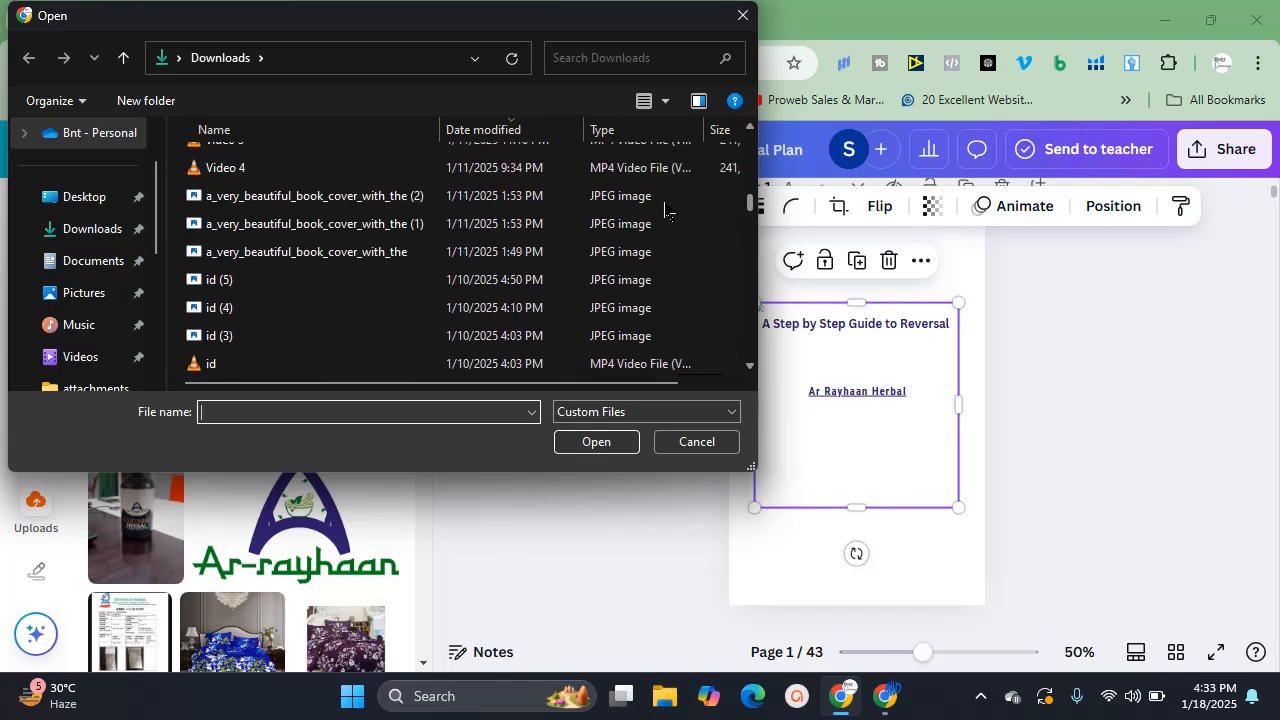
{"action": "scroll", "coordinate": [665, 210], "scroll_direction": "up", "scroll_amount": 1}
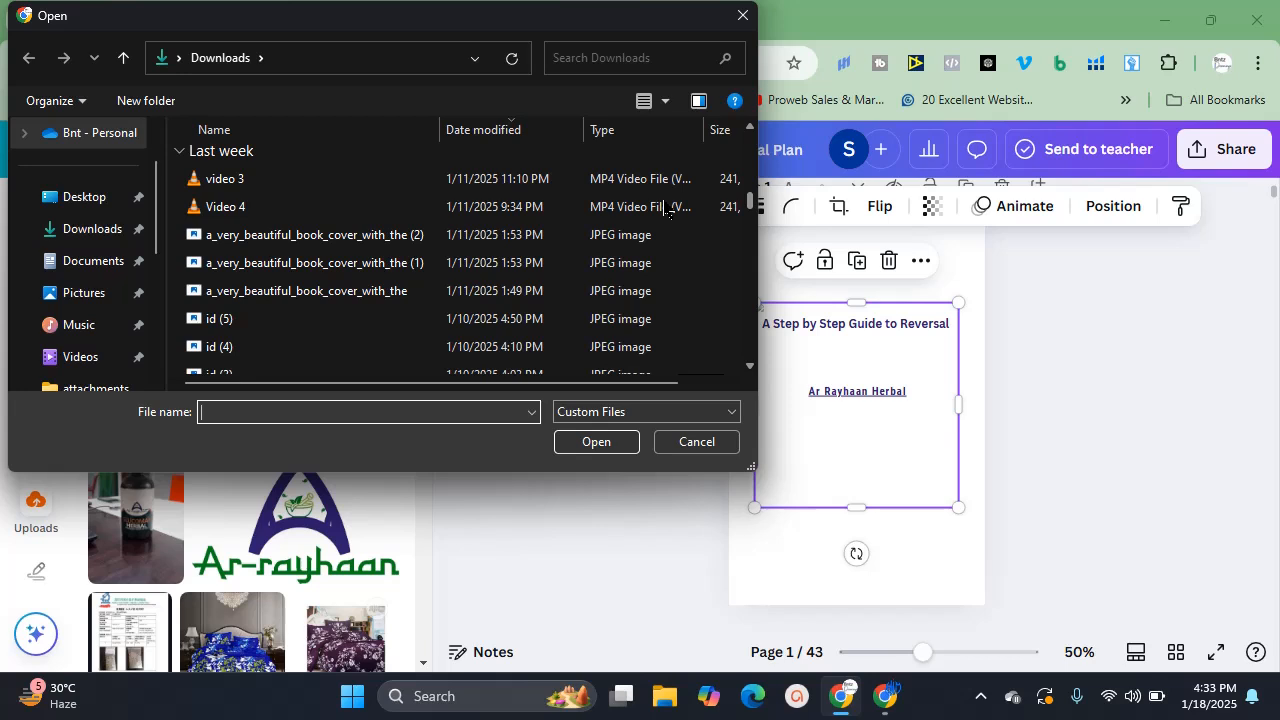
{"action": "scroll", "coordinate": [668, 210], "scroll_direction": "up", "scroll_amount": 2}
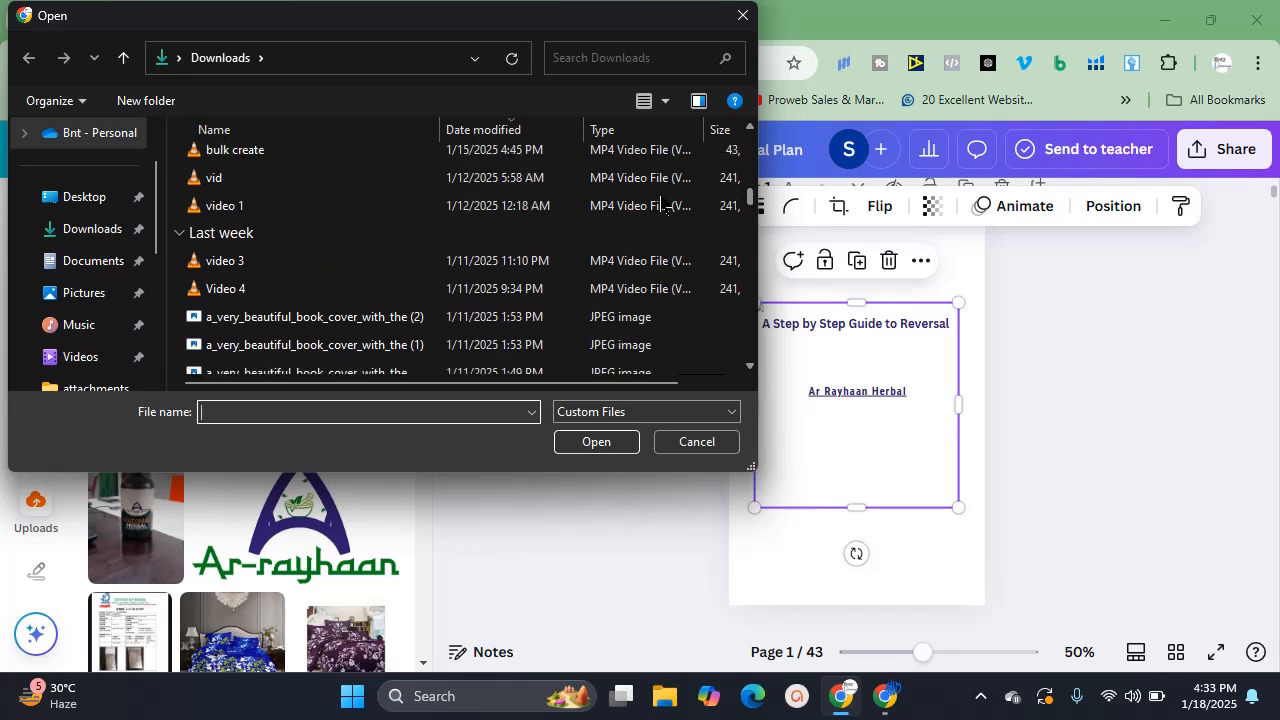
{"action": "scroll", "coordinate": [665, 205], "scroll_direction": "up", "scroll_amount": 2}
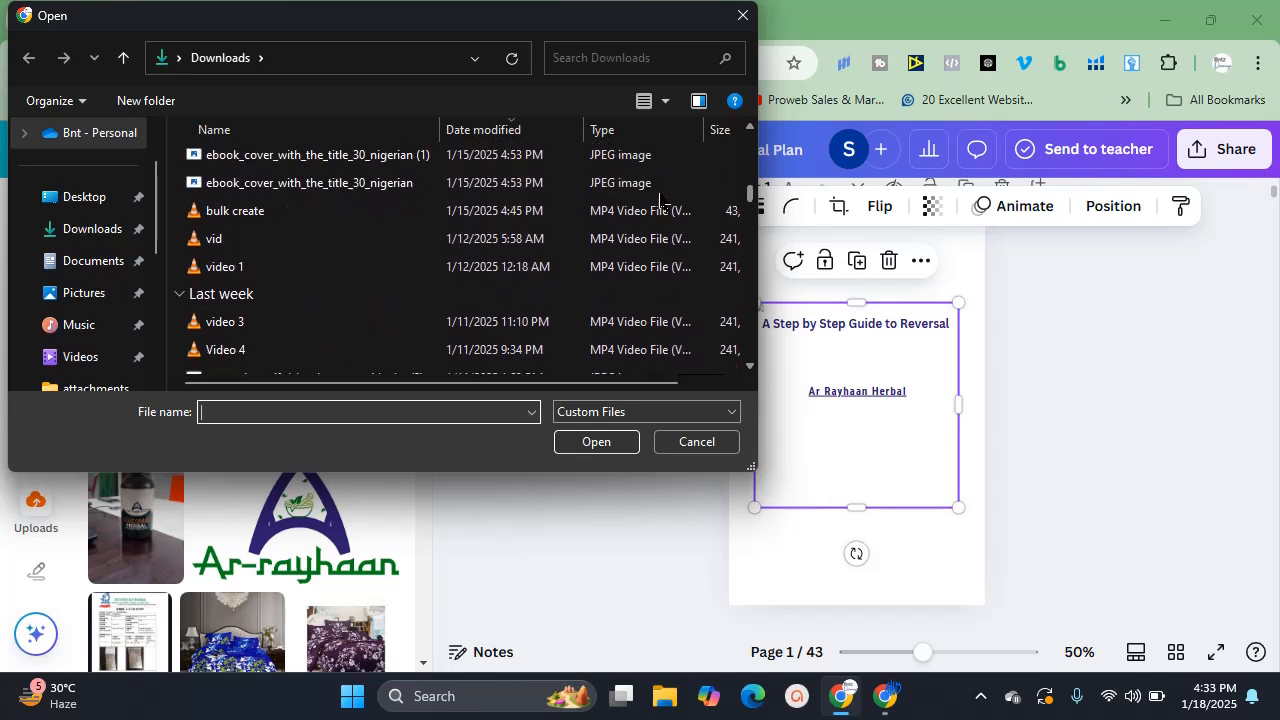
{"action": "scroll", "coordinate": [660, 200], "scroll_direction": "down", "scroll_amount": 1}
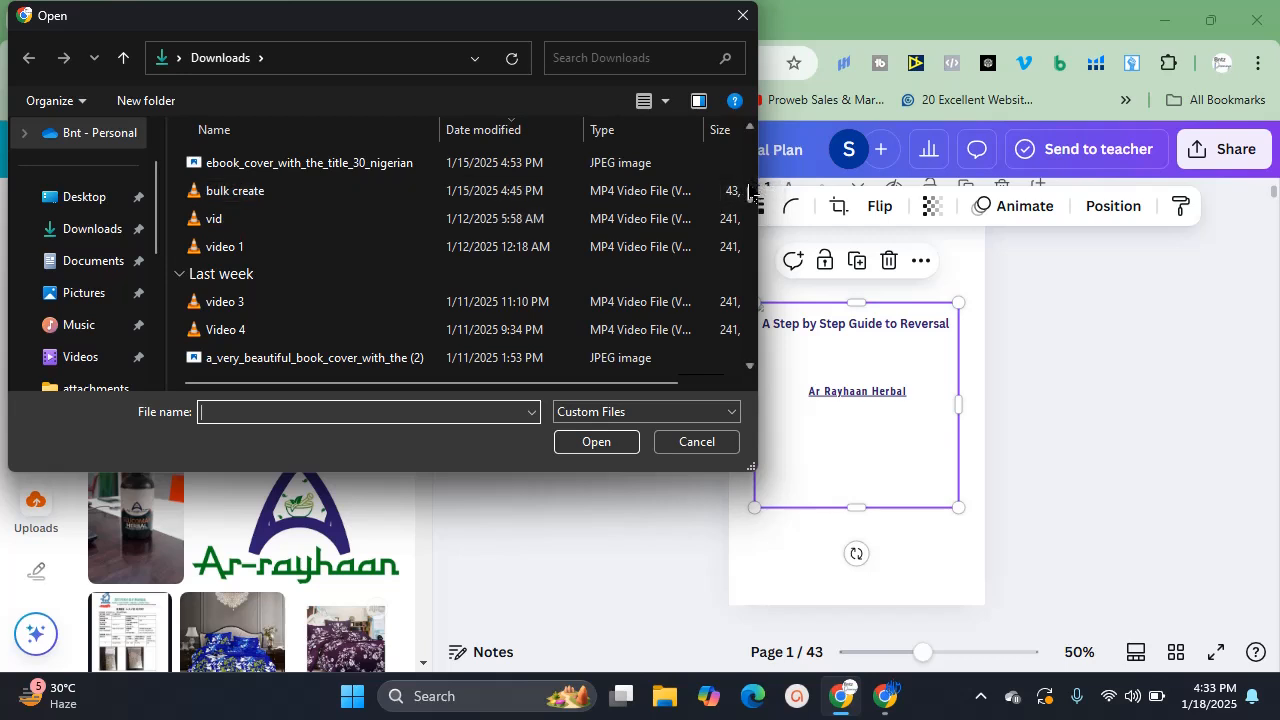
{"action": "left_click", "coordinate": [750, 128]}
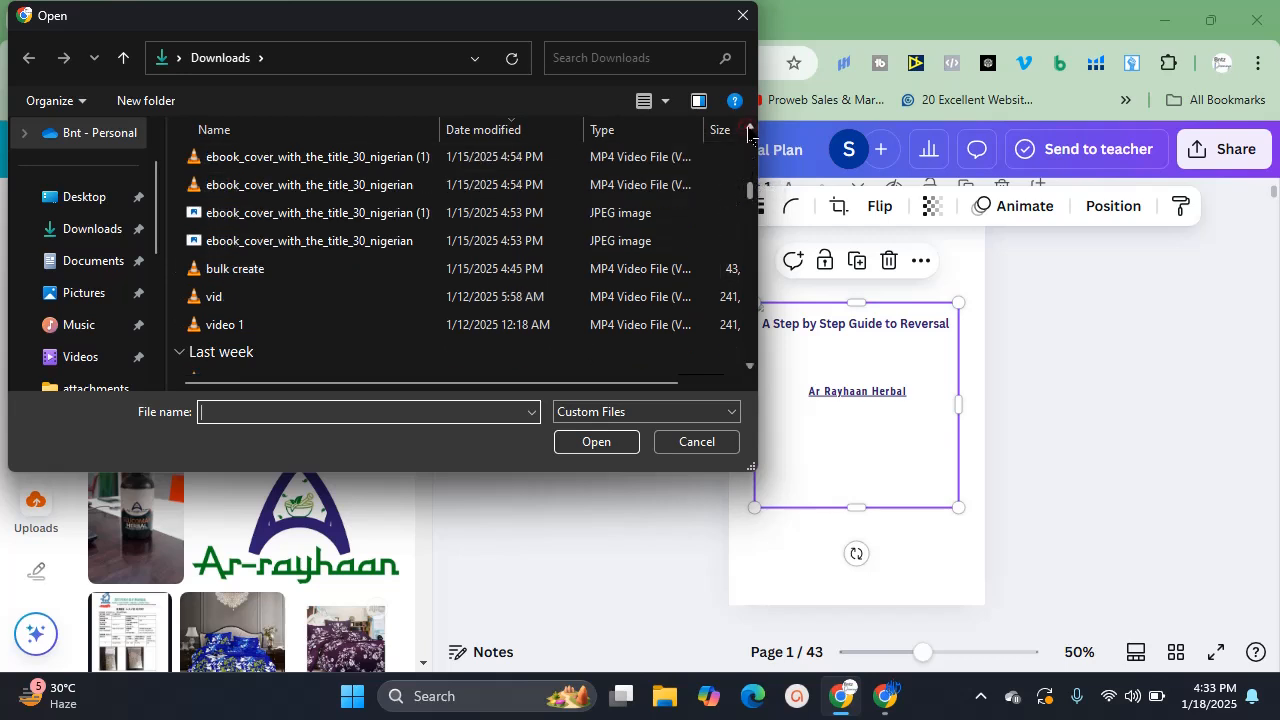
{"action": "left_click", "coordinate": [750, 130]}
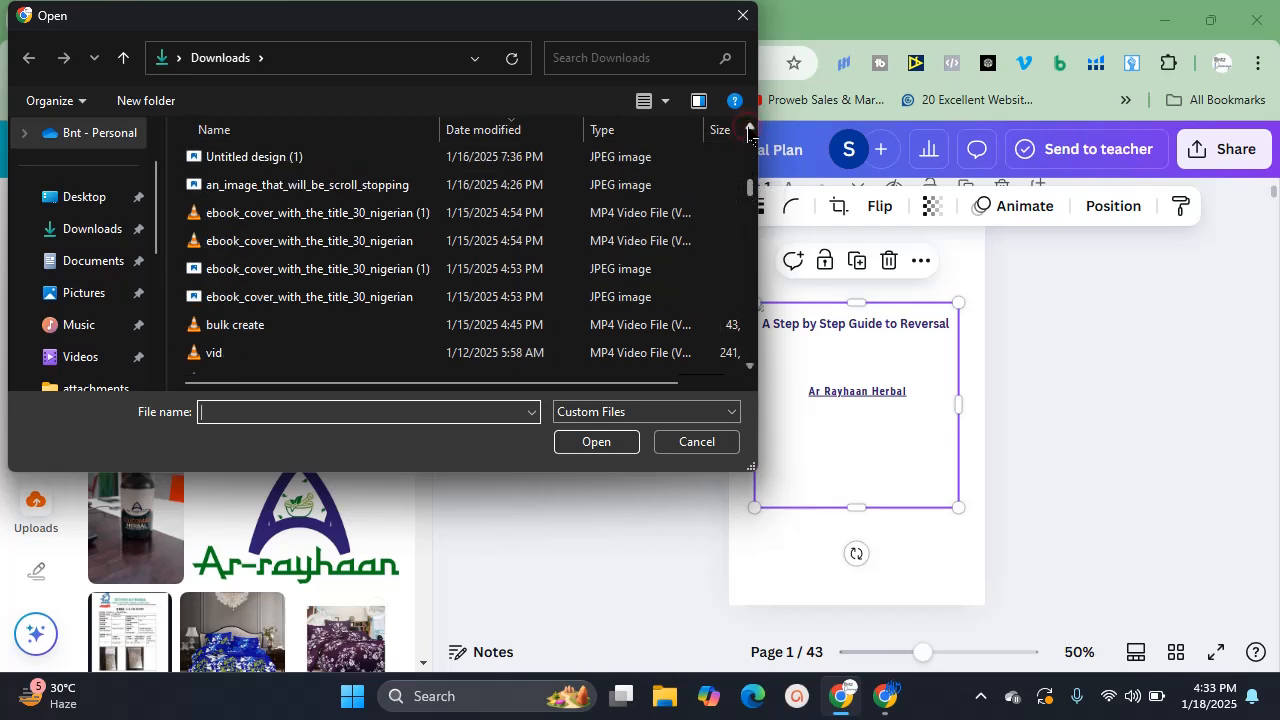
{"action": "left_click", "coordinate": [750, 130]}
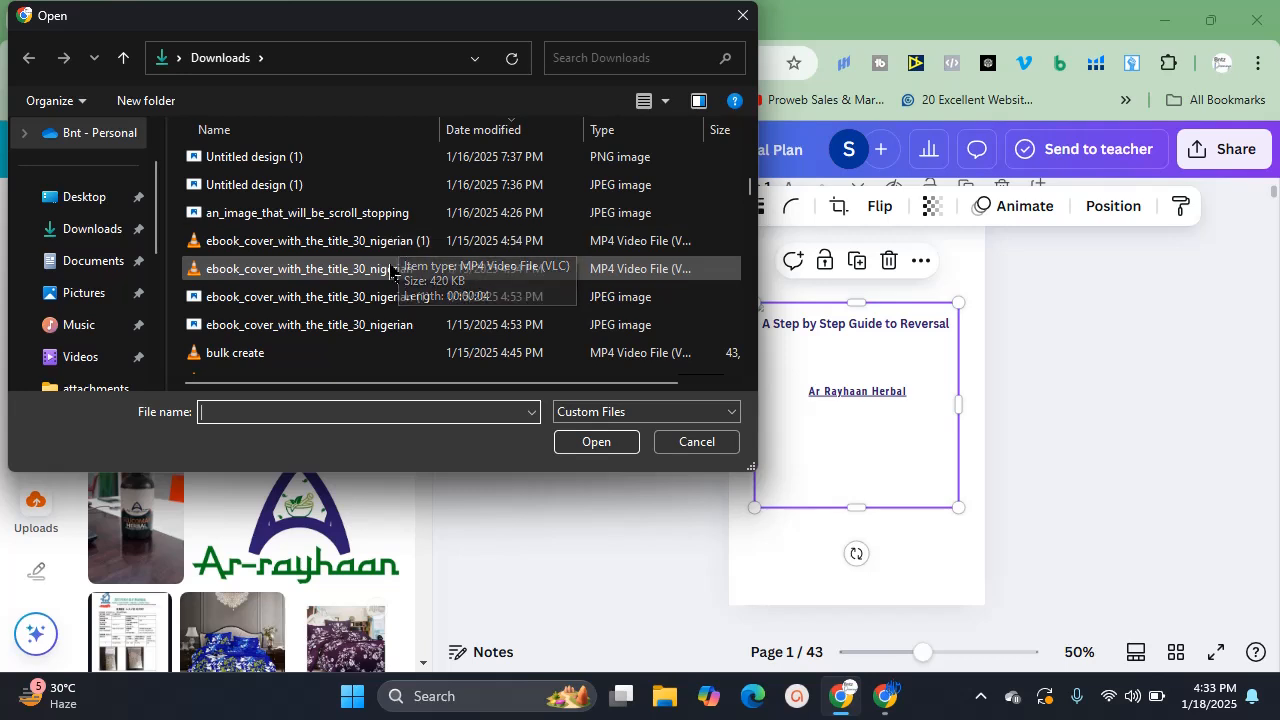
{"action": "left_click", "coordinate": [387, 298]}
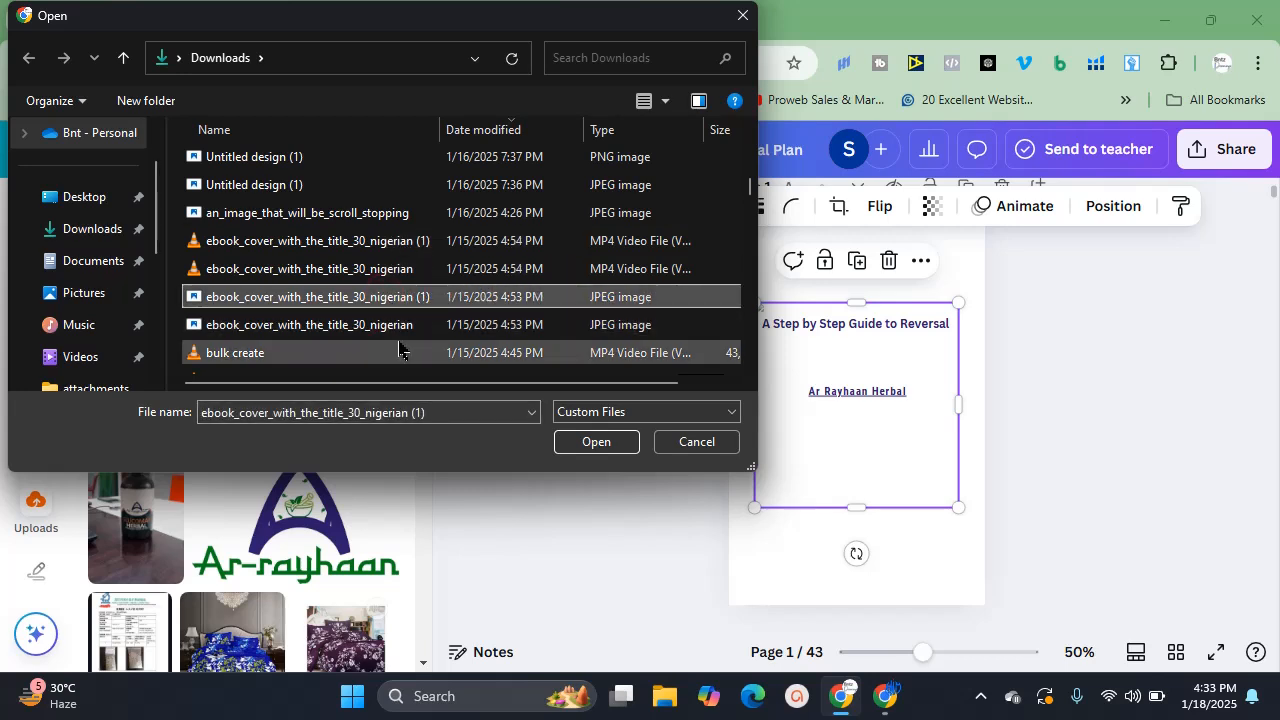
{"action": "left_click", "coordinate": [393, 326], "text": "ctrl"}
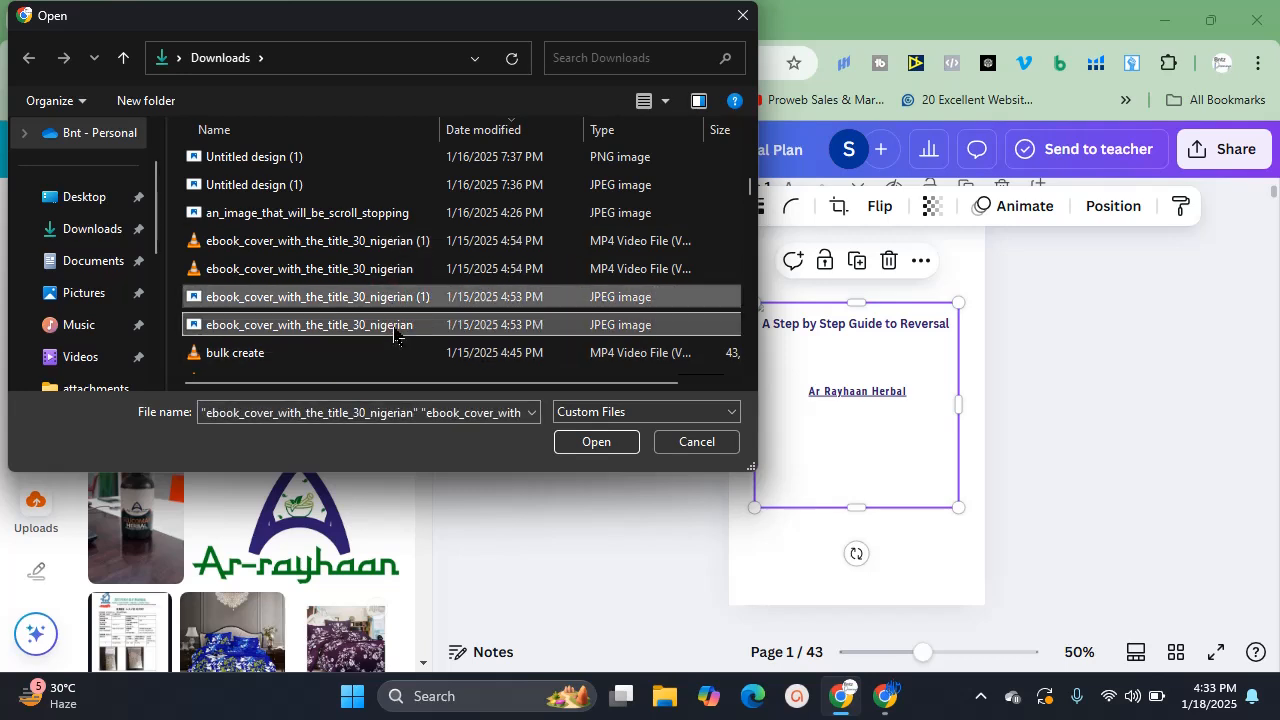
{"action": "left_click", "coordinate": [592, 443]}
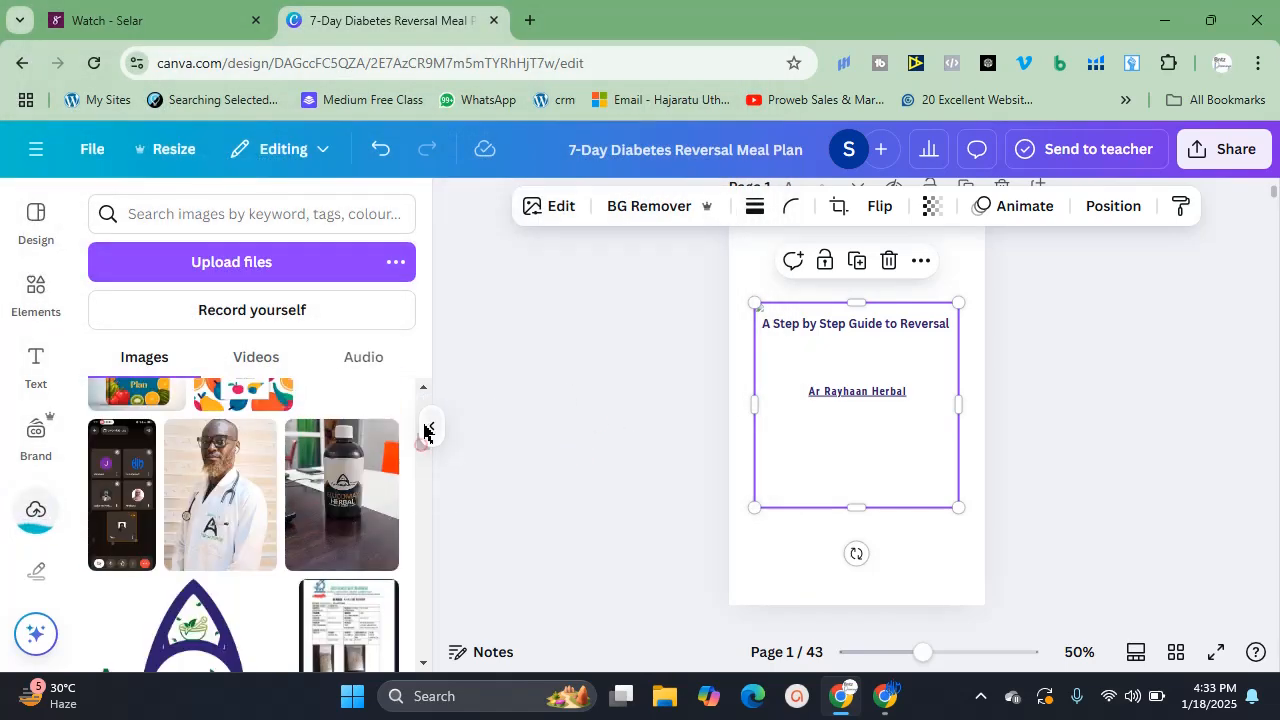
{"action": "left_click", "coordinate": [428, 394]}
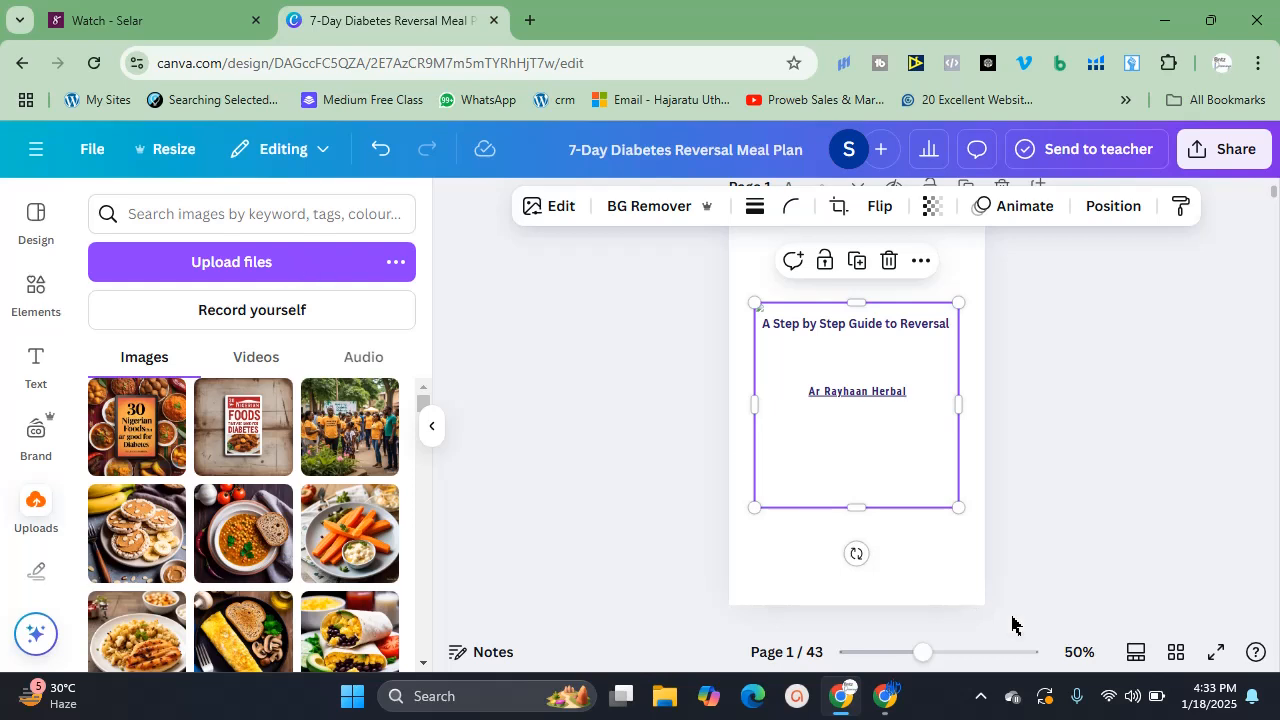
{"action": "left_click", "coordinate": [981, 698]}
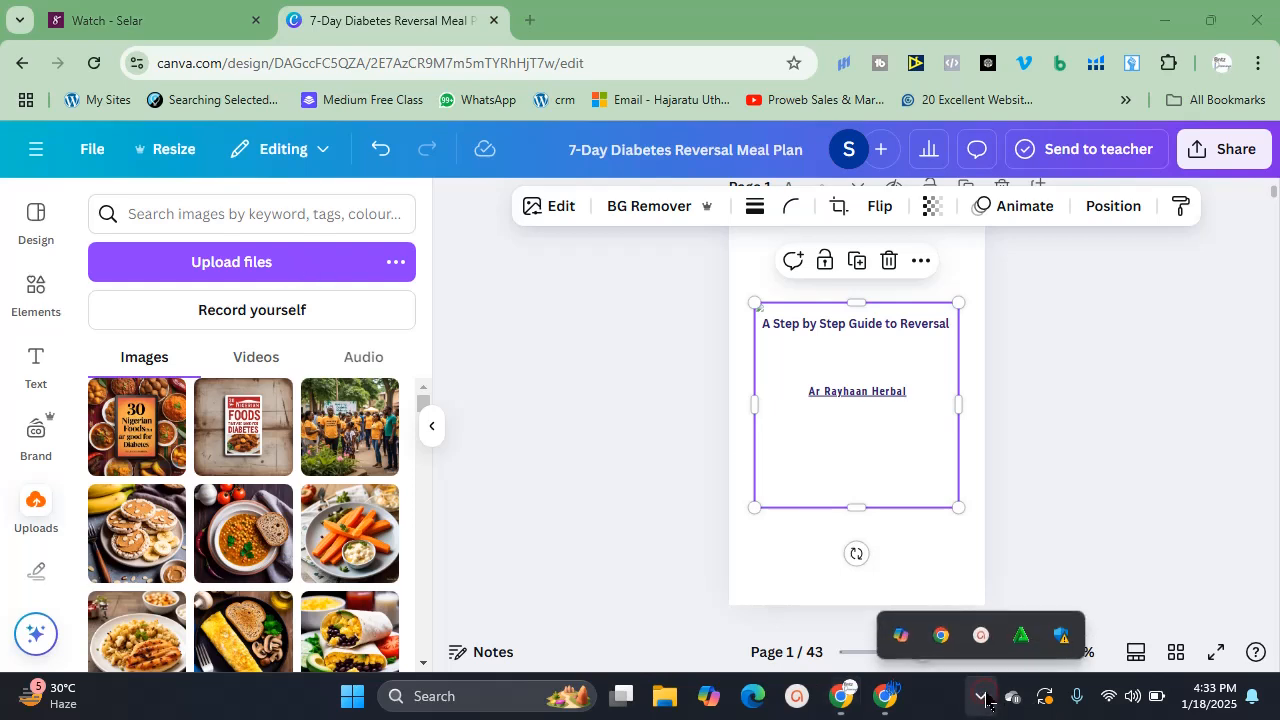
{"action": "left_click", "coordinate": [980, 637]}
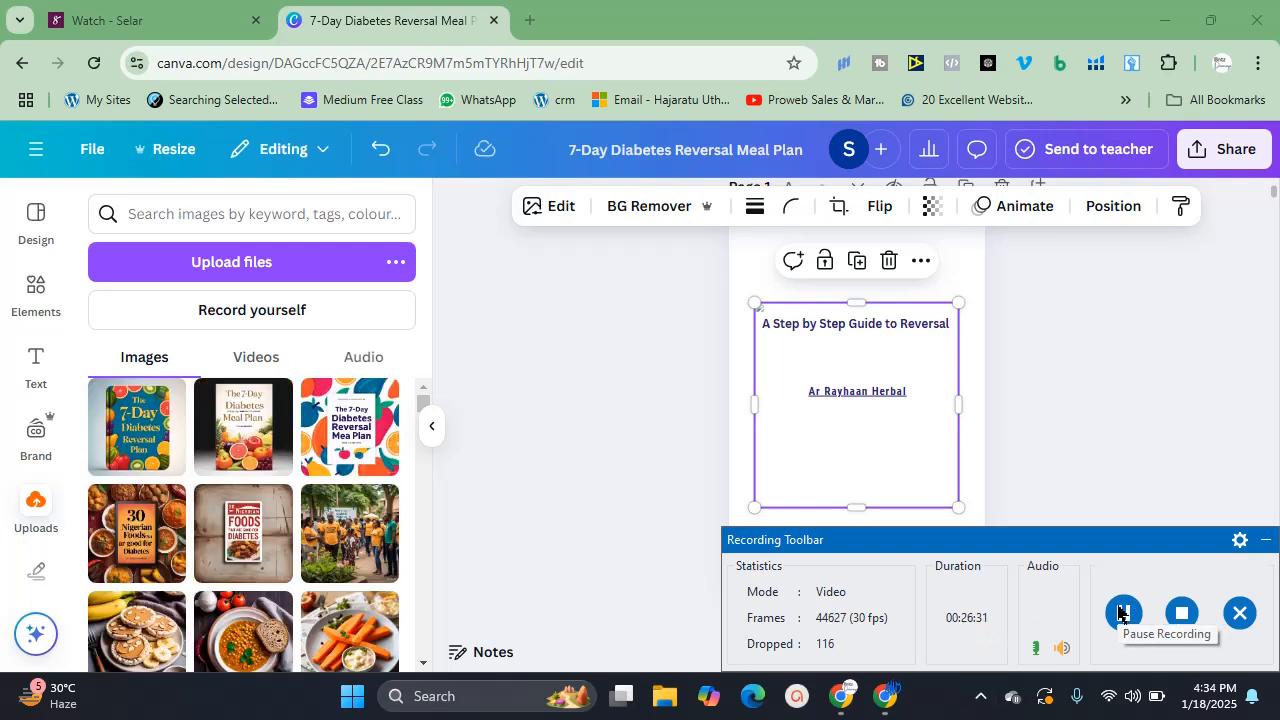
Place the uploaded 7-Day Diabetes Meal Plan cover with the black background near page 1's upper-left corner, its dark sides and lower edge cropped away
{"action": "left_click", "coordinate": [246, 451]}
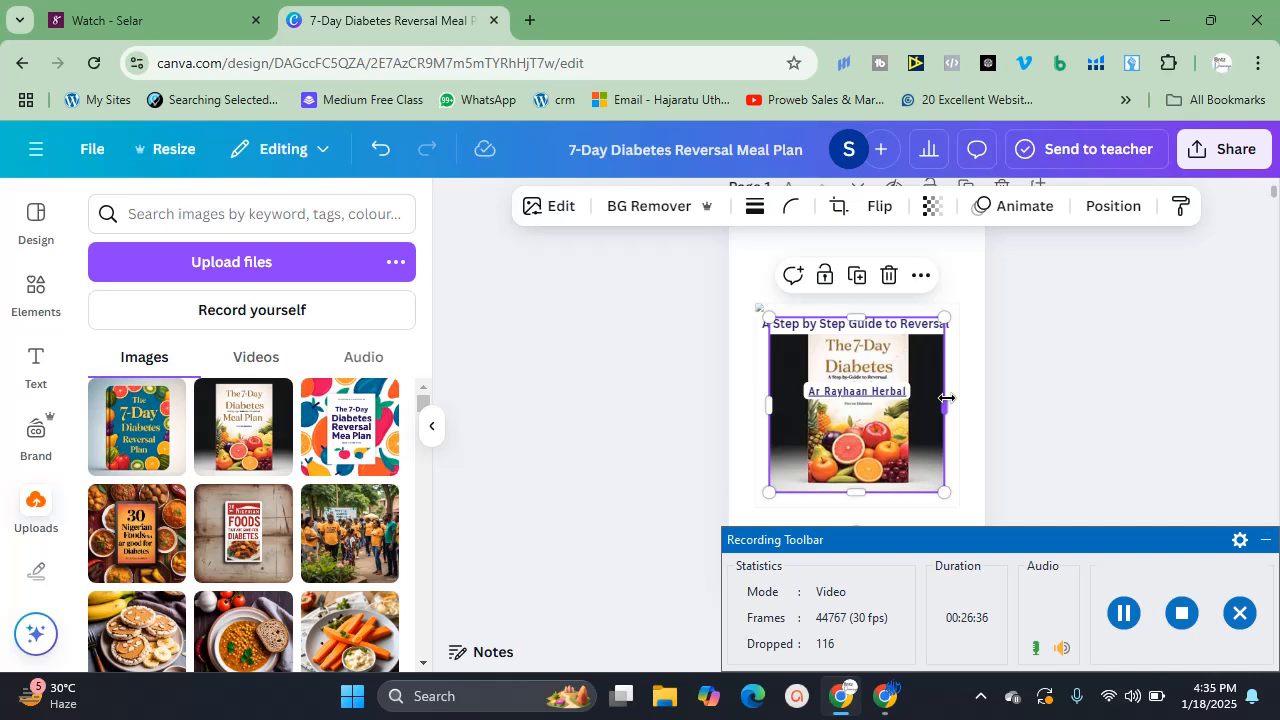
{"action": "left_click_drag", "start_coordinate": [945, 398], "coordinate": [914, 402]}
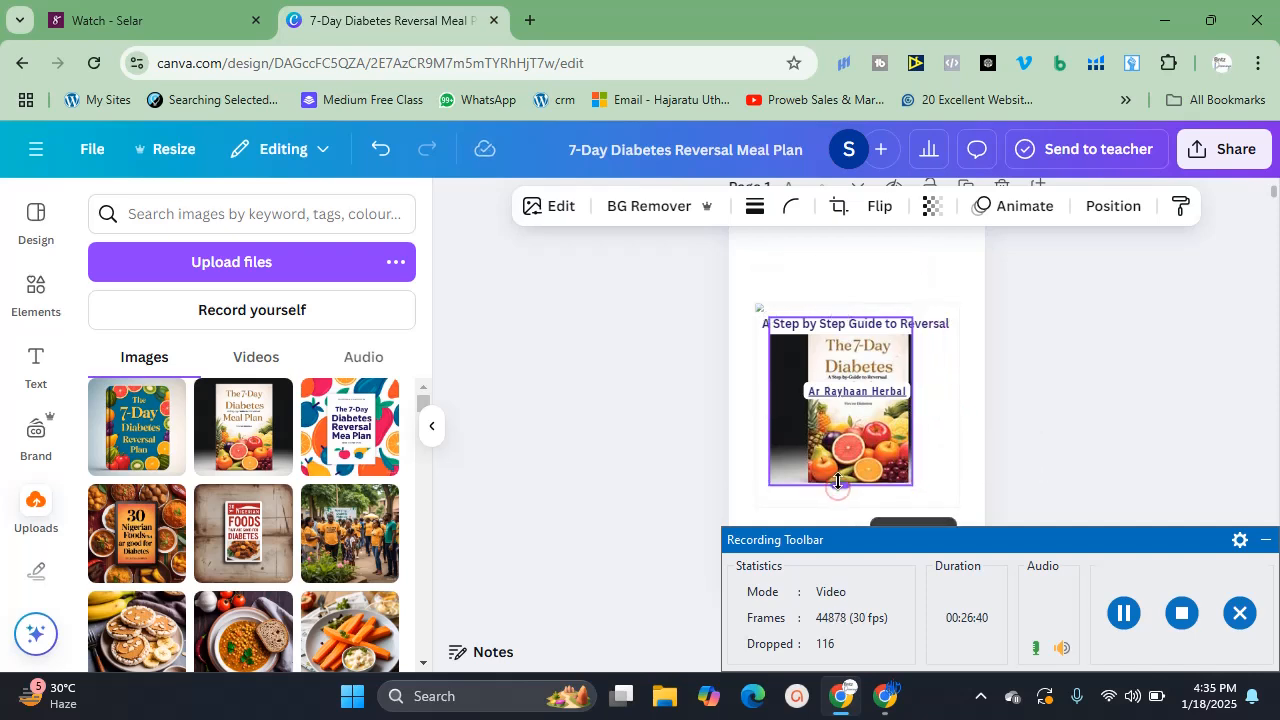
{"action": "mouse_move", "coordinate": [838, 488]}
{"action": "left_mouse_down"}
{"action": "mouse_move", "coordinate": [763, 409]}
{"action": "mouse_move", "coordinate": [814, 483]}
{"action": "left_mouse_up"}
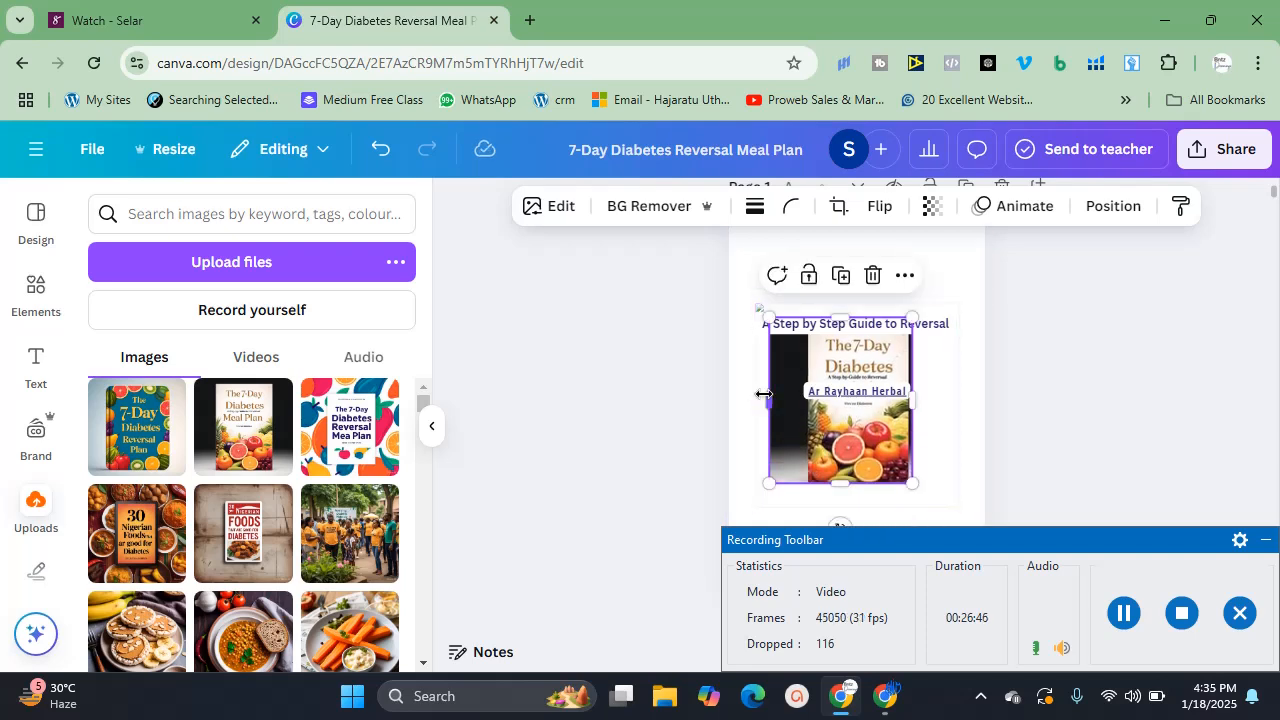
{"action": "left_click_drag", "start_coordinate": [763, 394], "coordinate": [800, 400]}
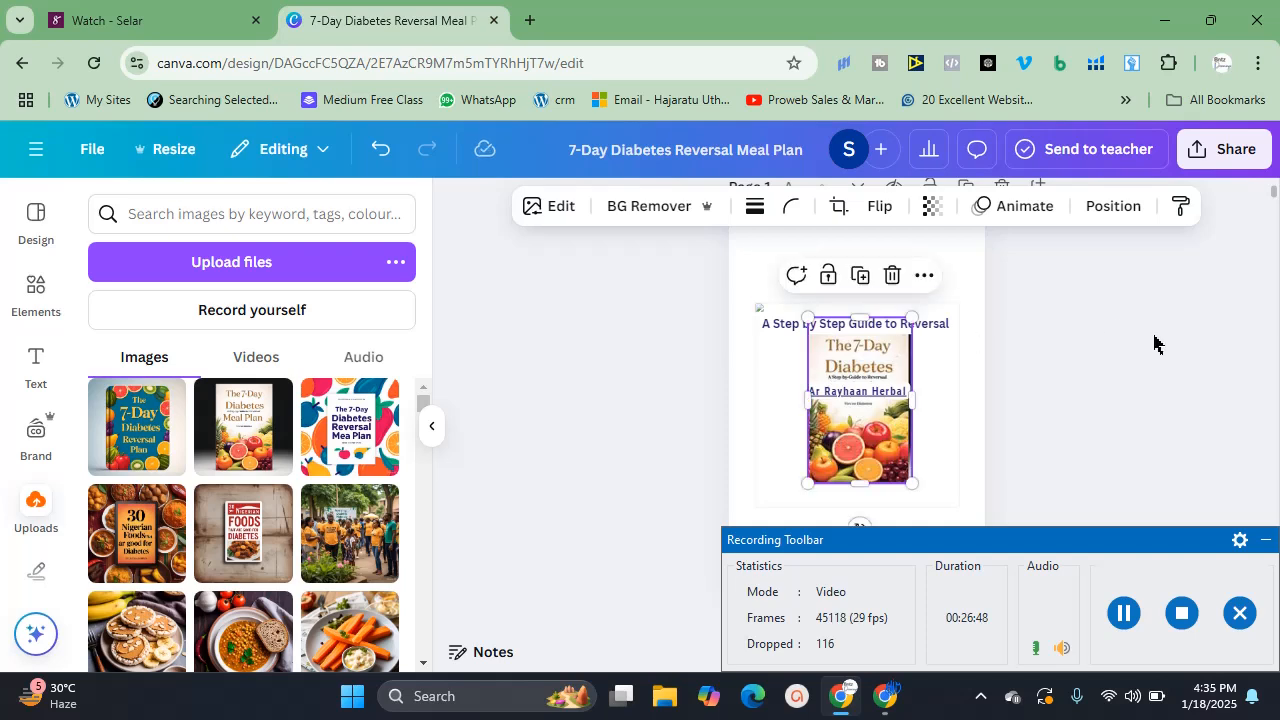
{"action": "left_click", "coordinate": [843, 306]}
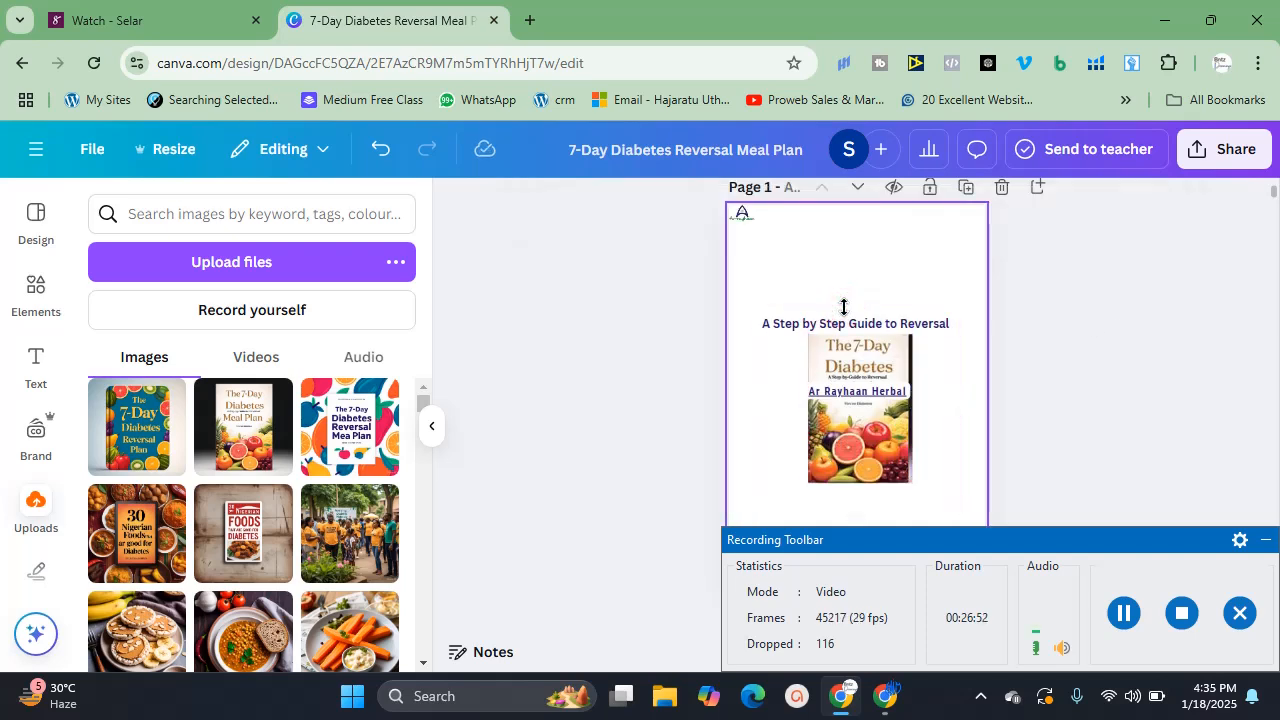
{"action": "left_click_drag", "start_coordinate": [871, 385], "coordinate": [794, 329]}
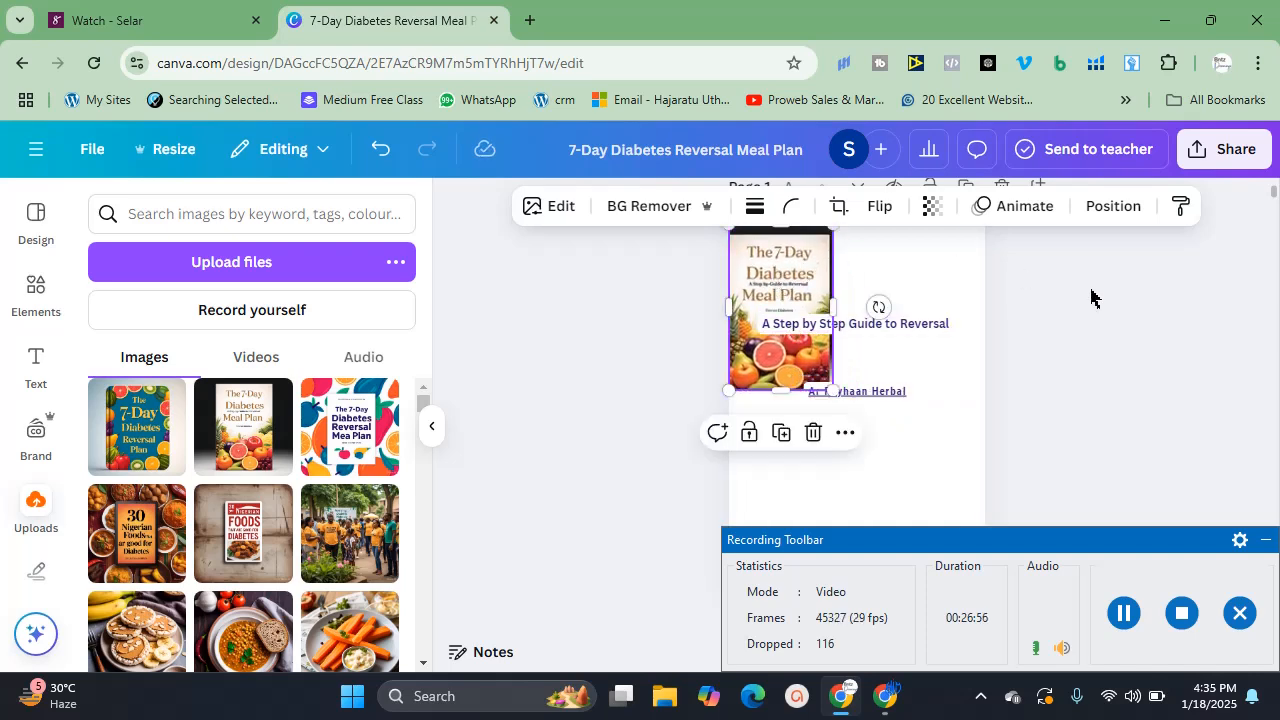
{"action": "left_click", "coordinate": [1266, 543]}
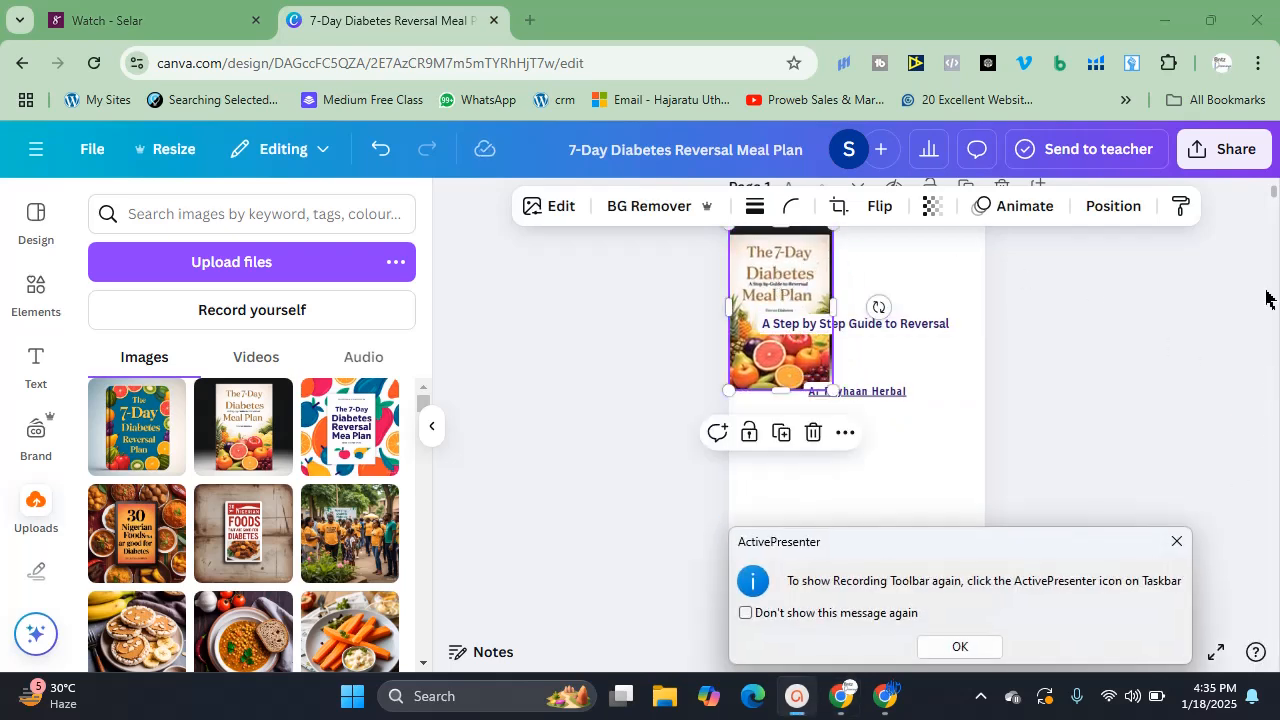
{"action": "left_click", "coordinate": [963, 648]}
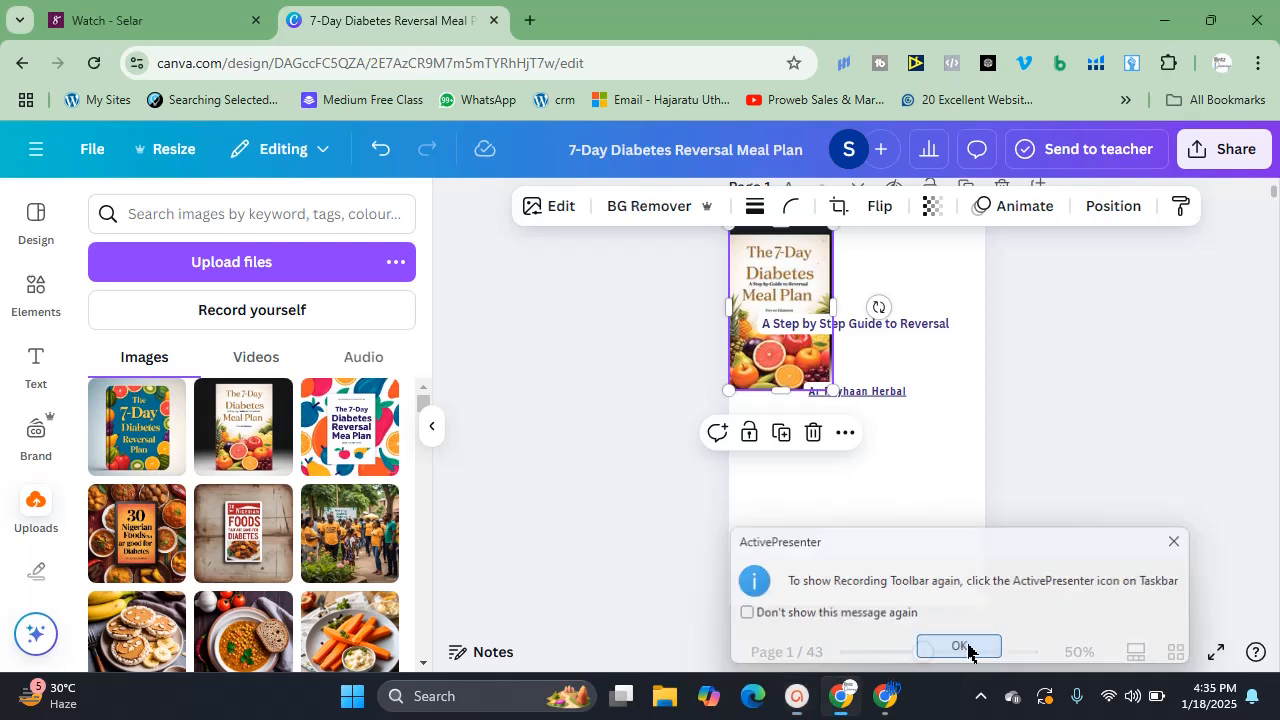
Crop the dark strips off the top and right edges of the cover image on page 1
{"action": "left_click", "coordinate": [902, 260]}
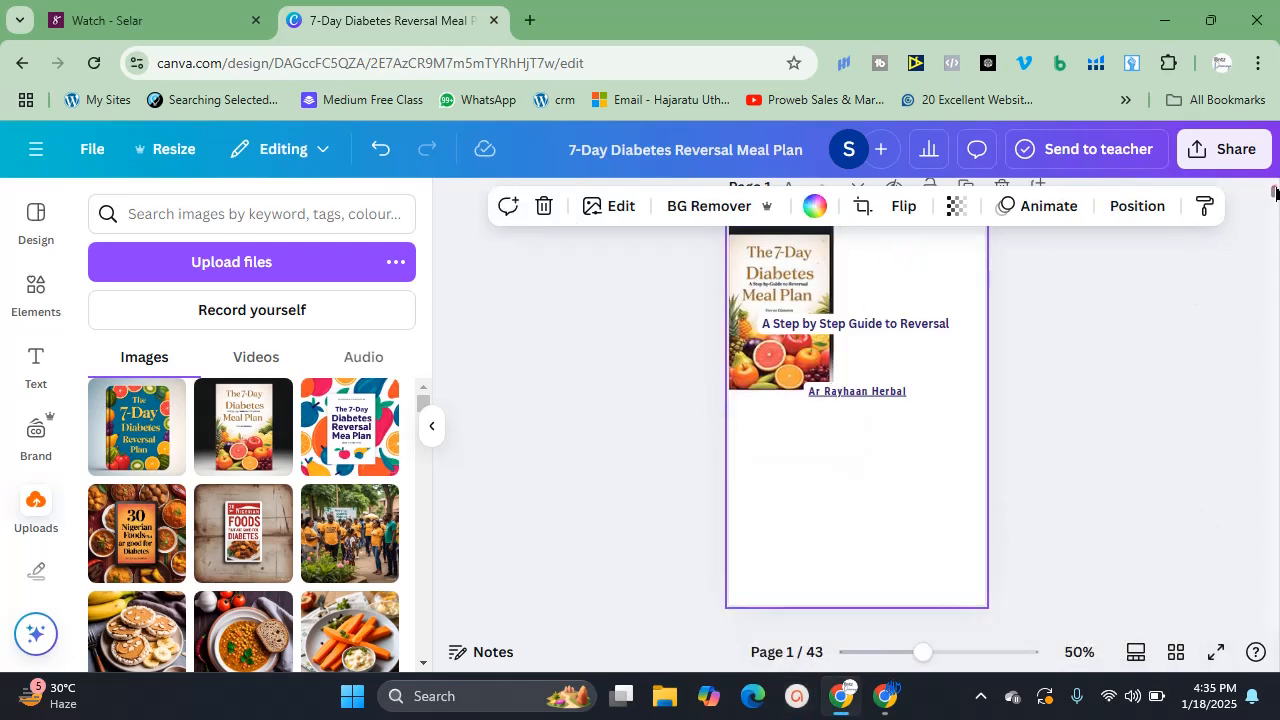
{"action": "left_click_drag", "start_coordinate": [1273, 188], "coordinate": [1275, 192]}
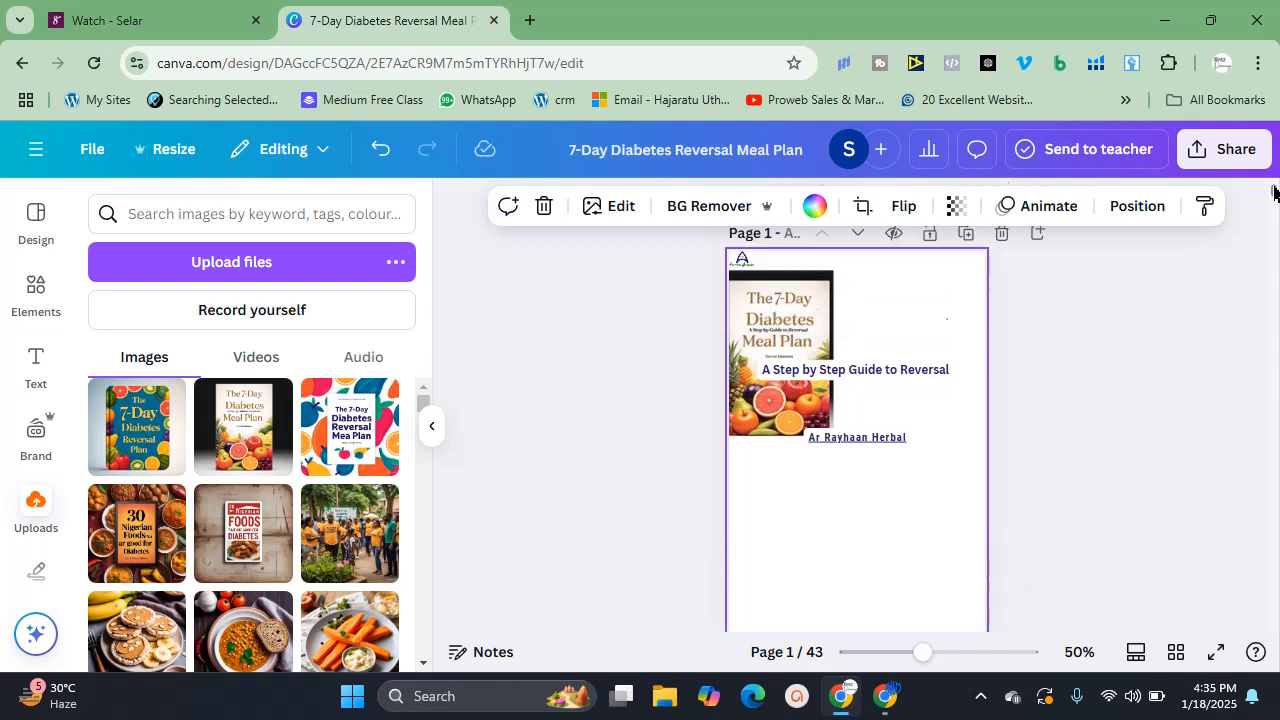
{"action": "left_click", "coordinate": [740, 300]}
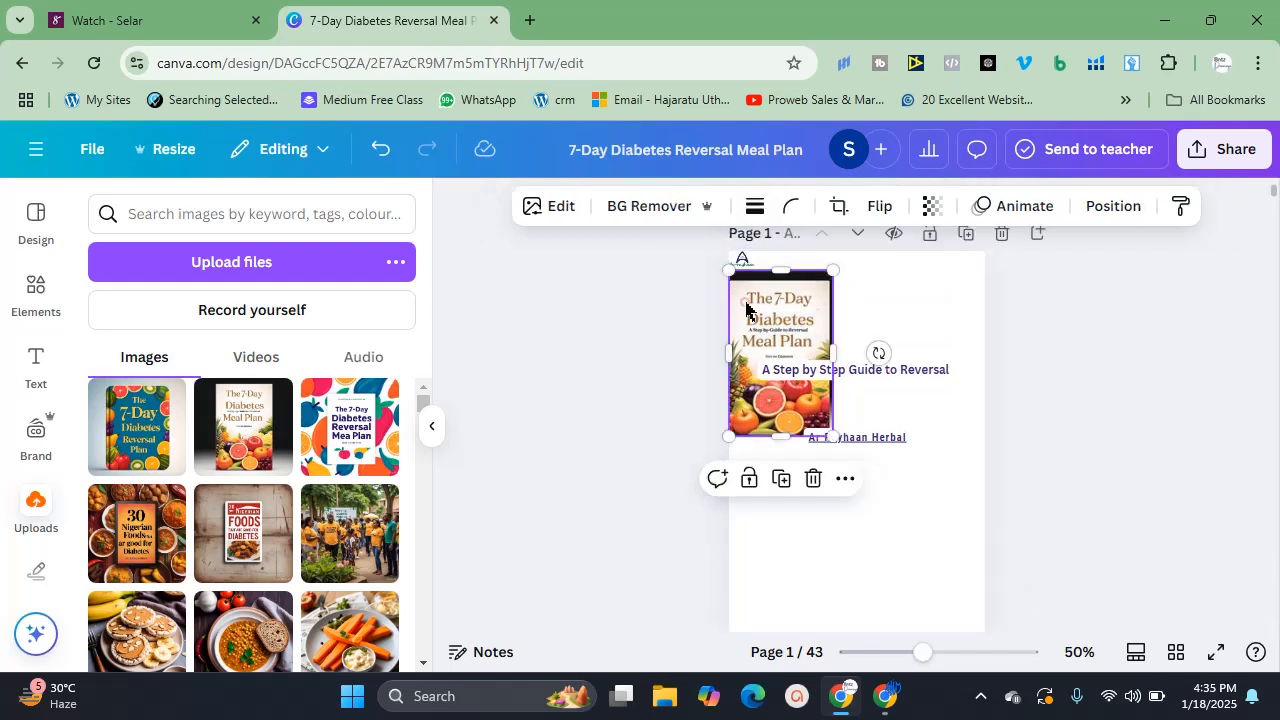
{"action": "left_click_drag", "start_coordinate": [780, 267], "coordinate": [787, 282]}
{"action": "left_click_drag", "start_coordinate": [833, 356], "coordinate": [830, 352]}
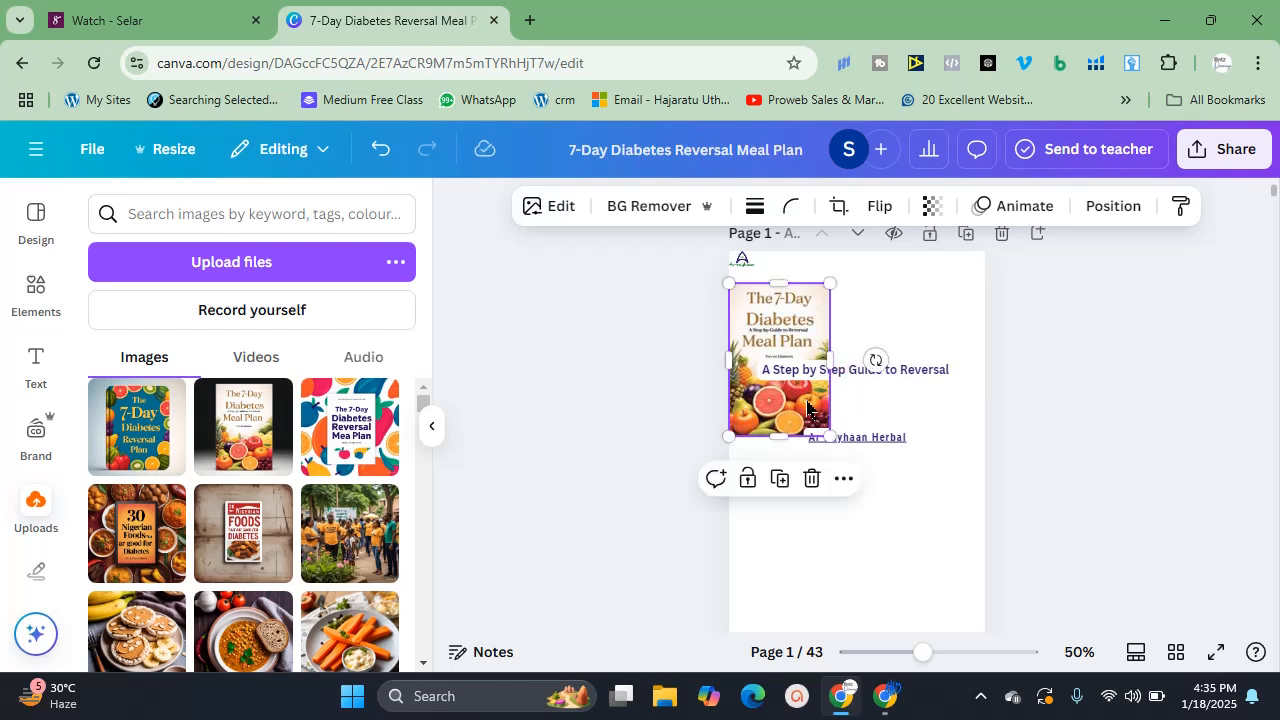
Move the cropped cover image to page 1's upper-left corner and enlarge it until it fills the whole page down to the bottom edge
{"action": "left_click_drag", "start_coordinate": [808, 410], "coordinate": [807, 368]}
{"action": "left_click", "coordinate": [803, 370]}
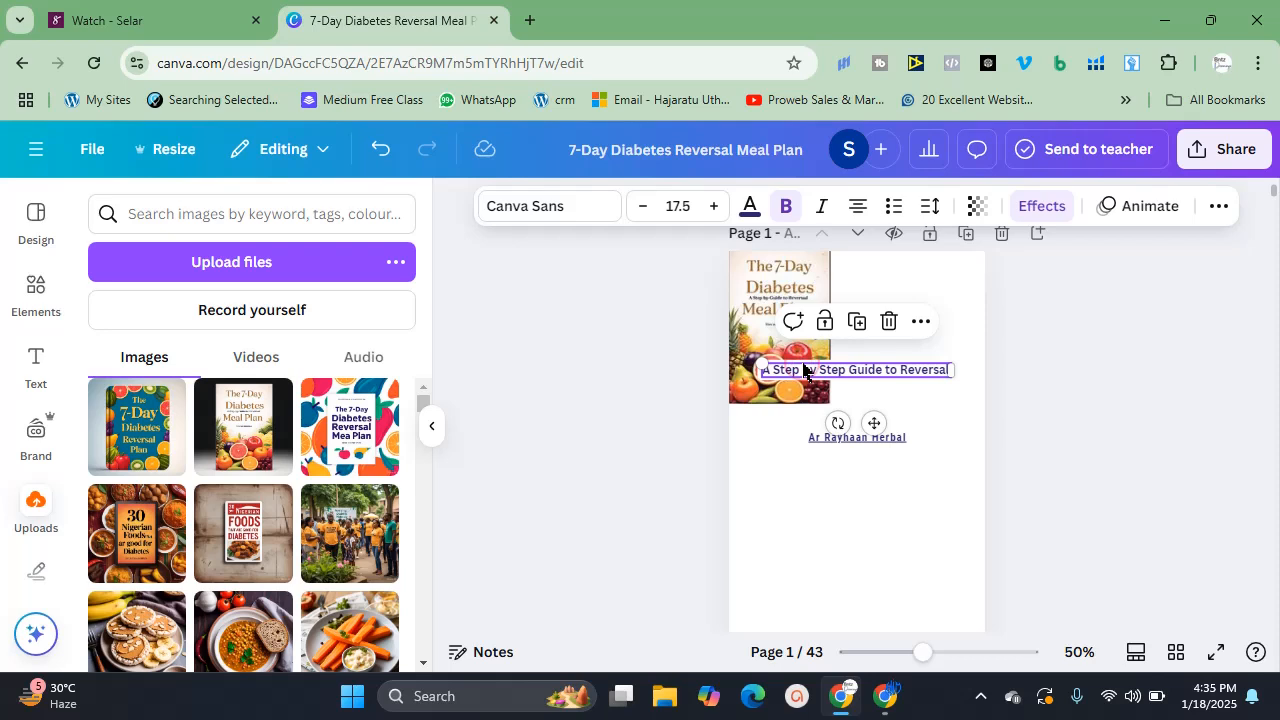
{"action": "left_click", "coordinate": [830, 404]}
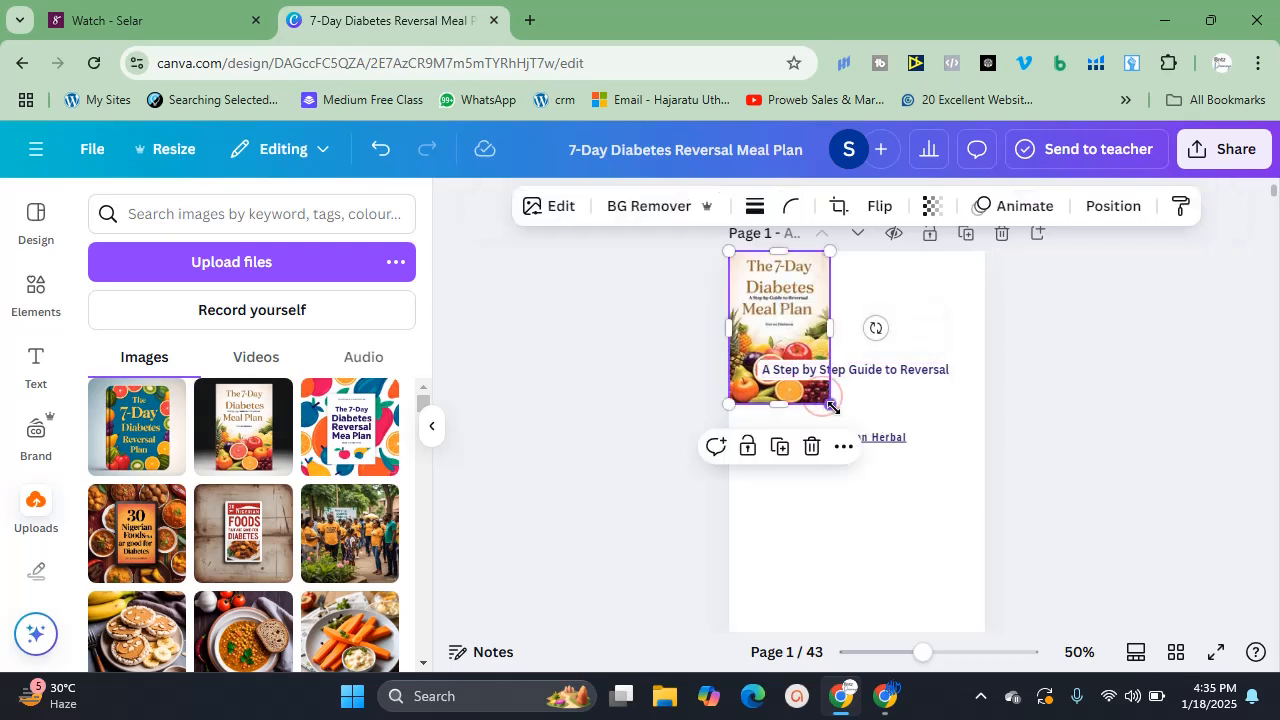
{"action": "left_click_drag", "start_coordinate": [830, 404], "coordinate": [1009, 625]}
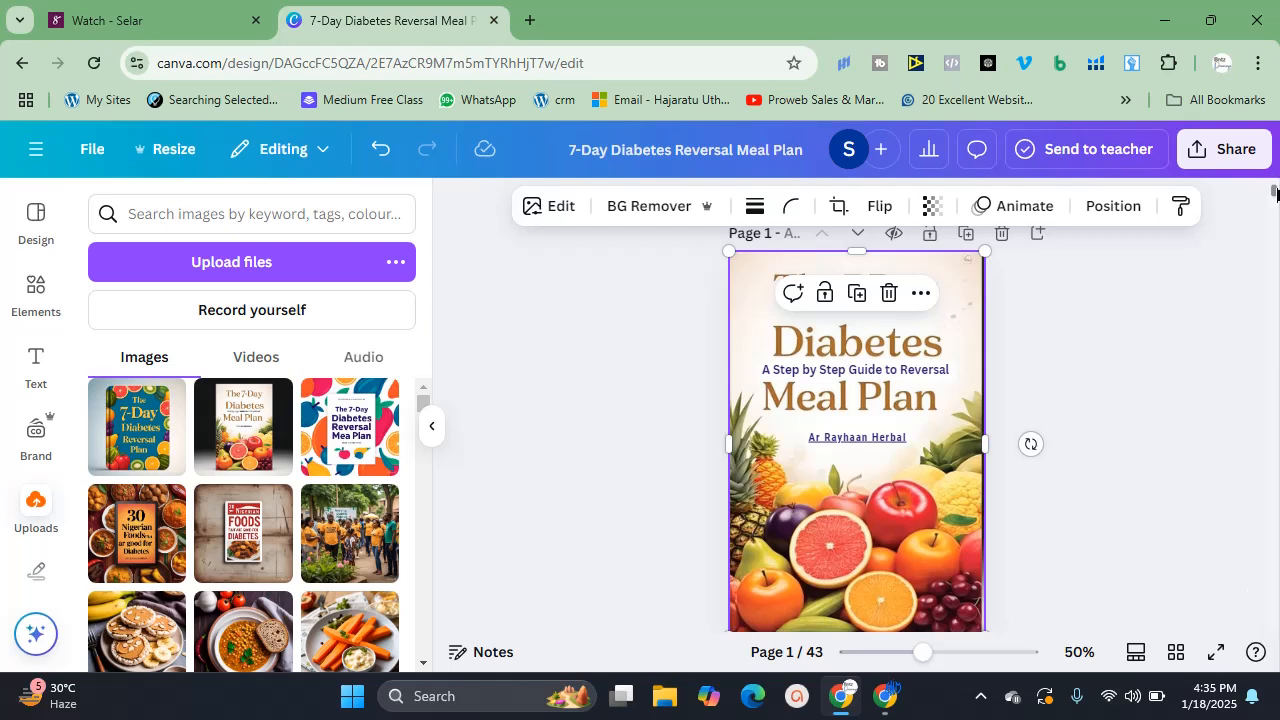
{"action": "left_click_drag", "start_coordinate": [1275, 195], "coordinate": [1275, 199]}
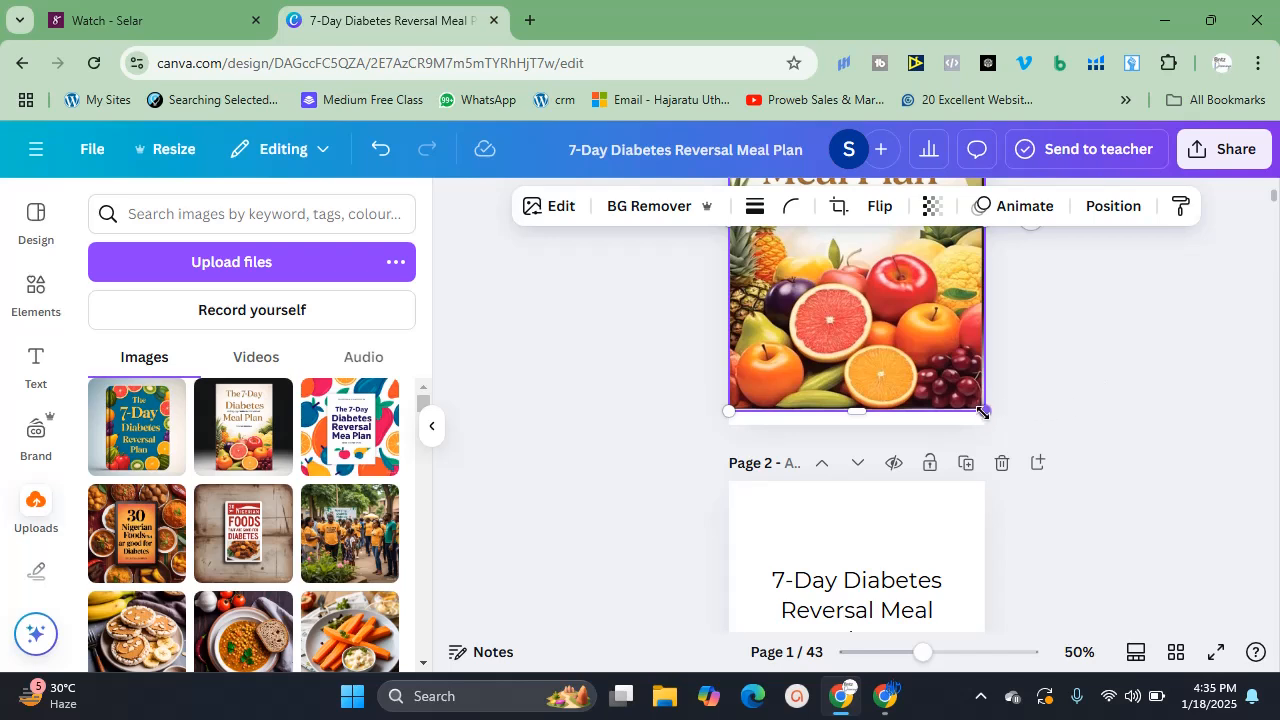
{"action": "left_click_drag", "start_coordinate": [982, 409], "coordinate": [980, 422]}
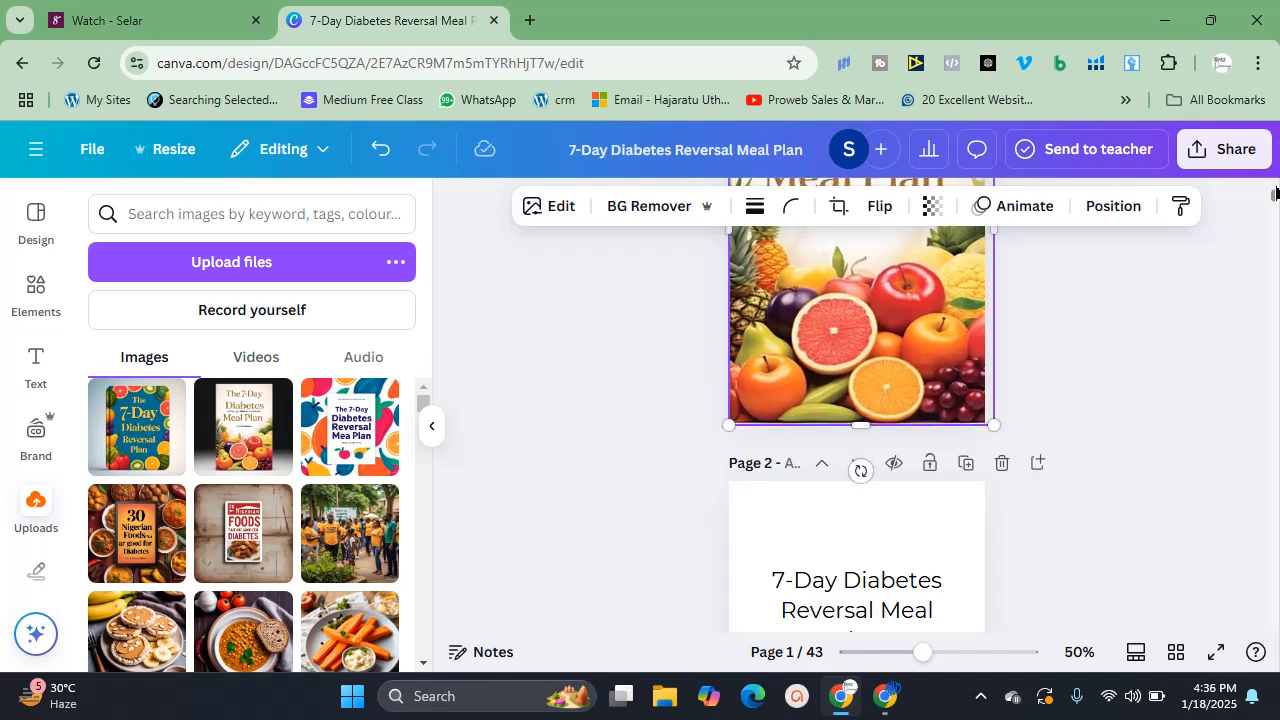
{"action": "left_click_drag", "start_coordinate": [1275, 200], "coordinate": [1274, 178]}
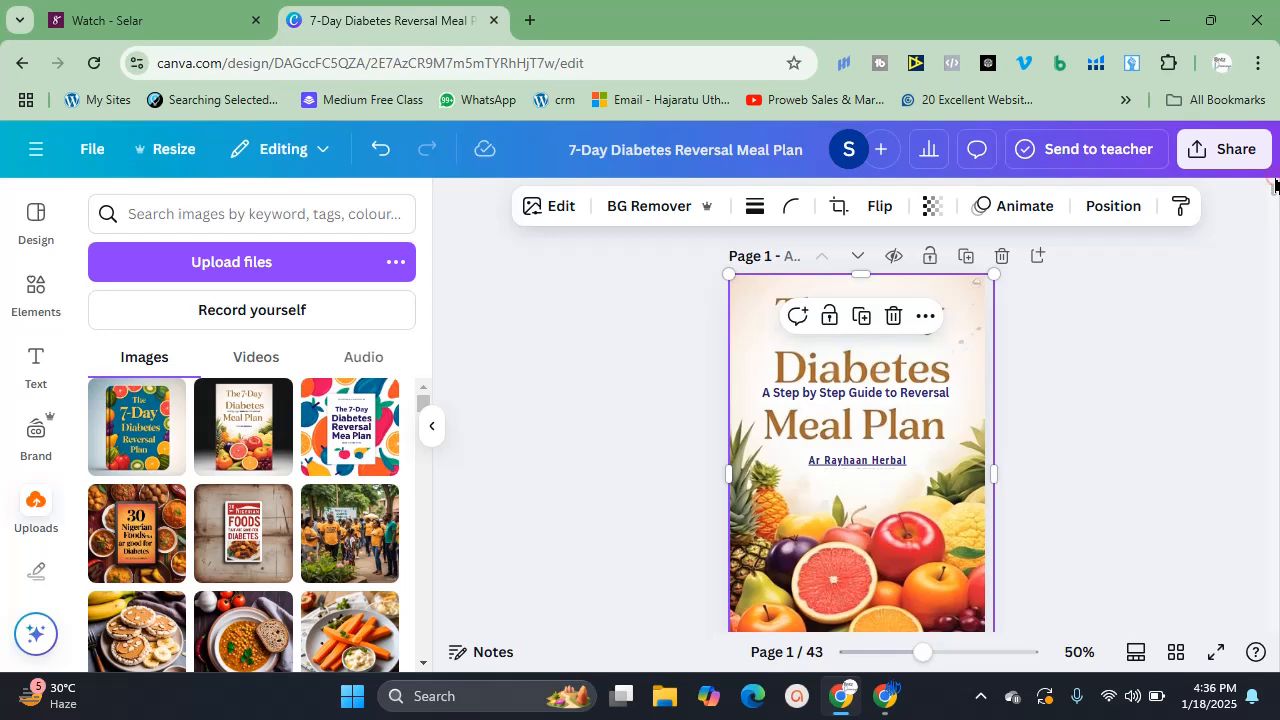
{"action": "left_click", "coordinate": [1272, 317]}
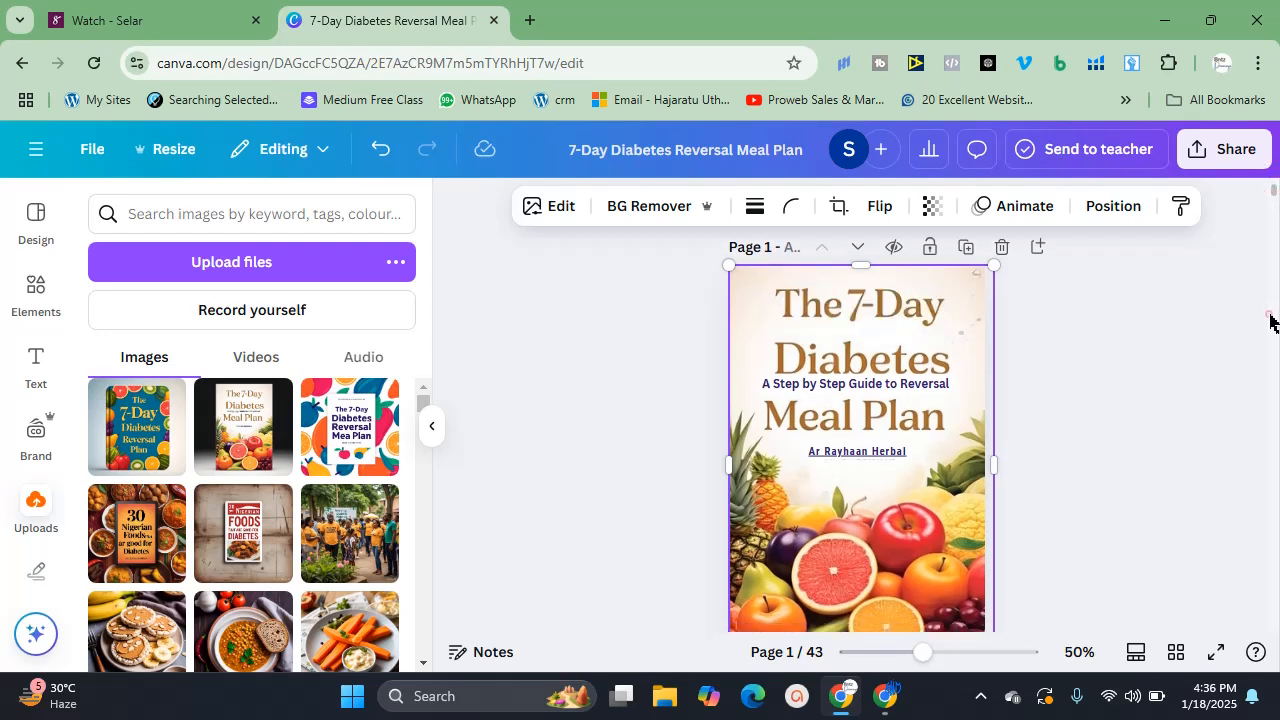
Nudge the Ar Rayhaan Herbal text slightly down on the cover and show all pages in the page overview
{"action": "left_click", "coordinate": [892, 455]}
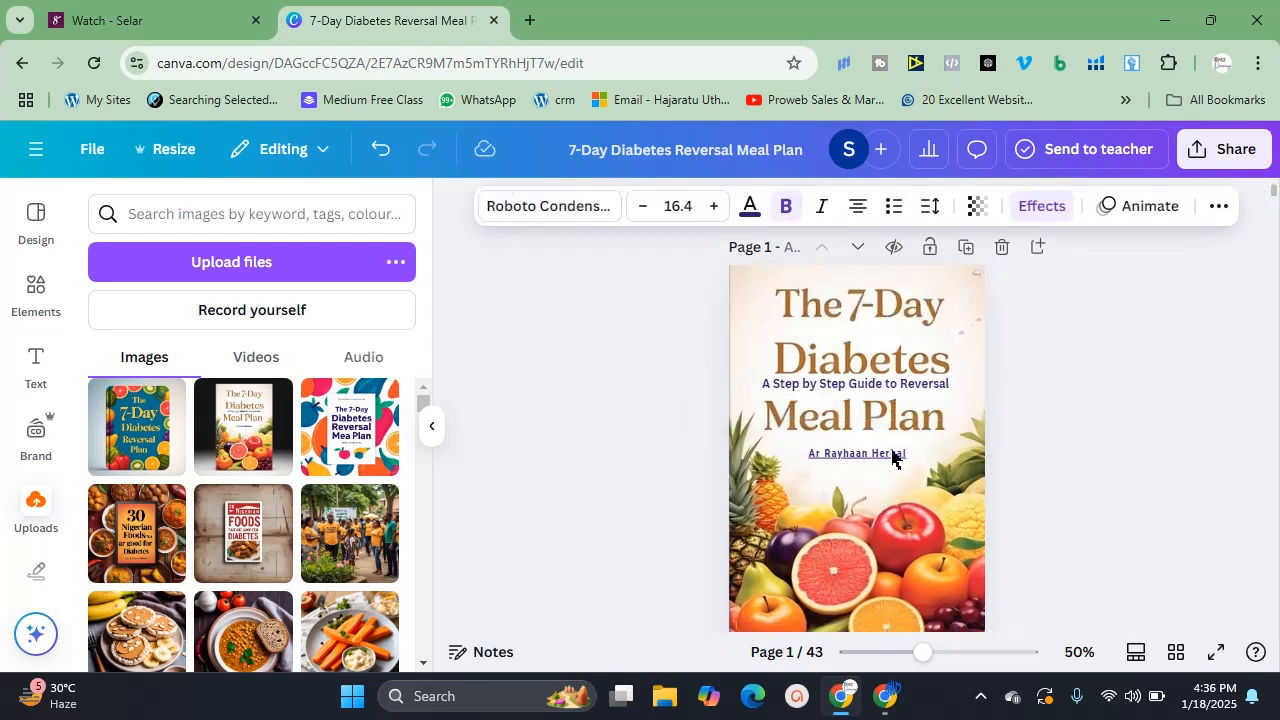
{"action": "left_click", "coordinate": [1219, 395]}
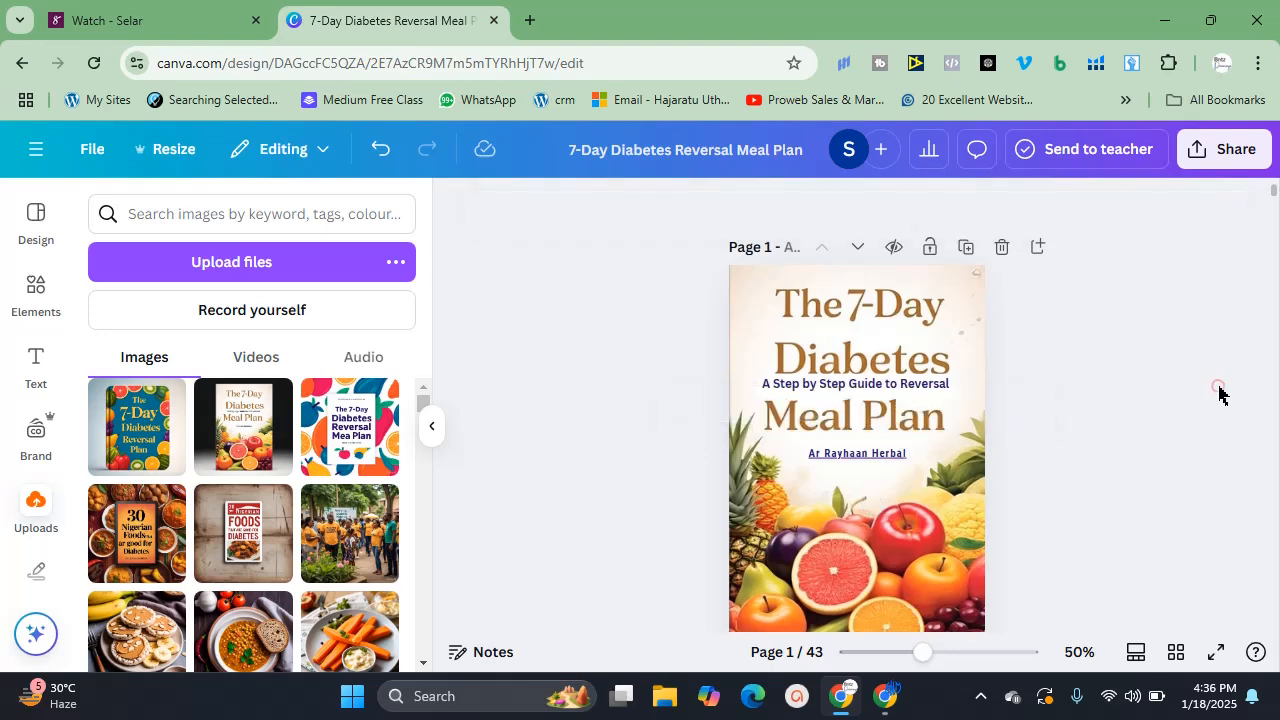
{"action": "left_click", "coordinate": [1176, 652]}
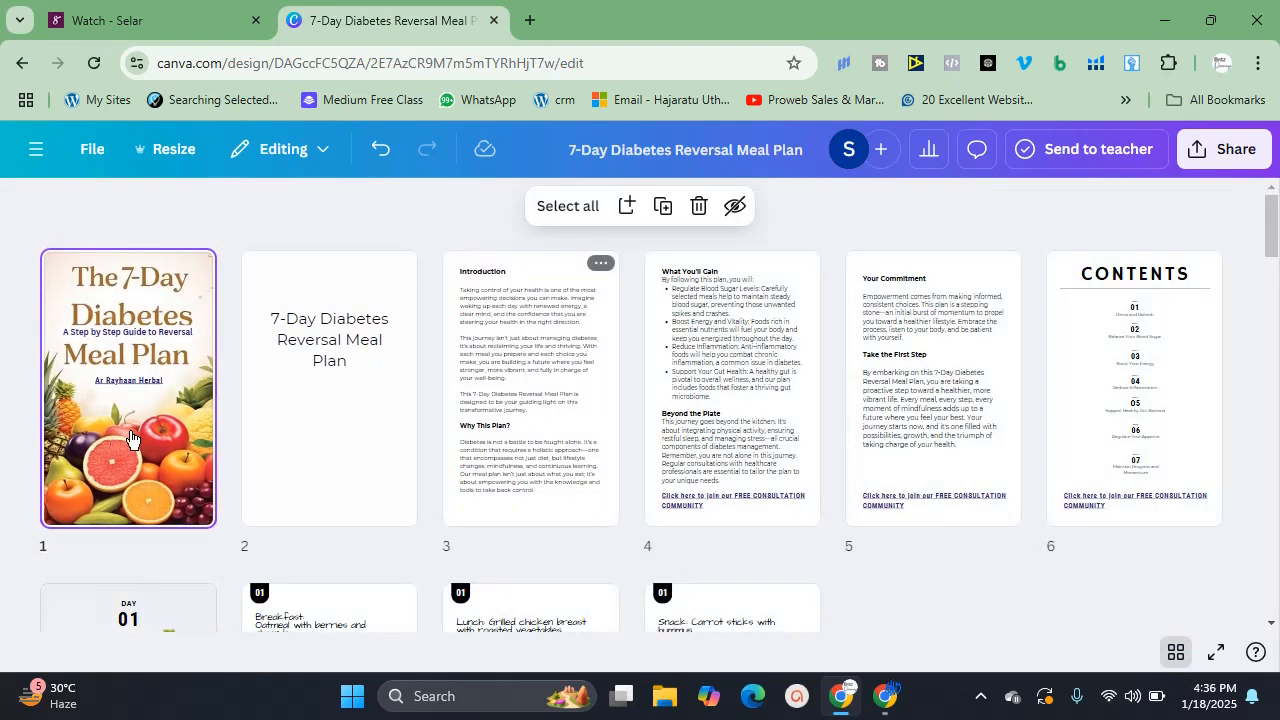
Download pages 1–43 of the ebook as a PDF Standard file
{"action": "left_click", "coordinate": [1213, 151]}
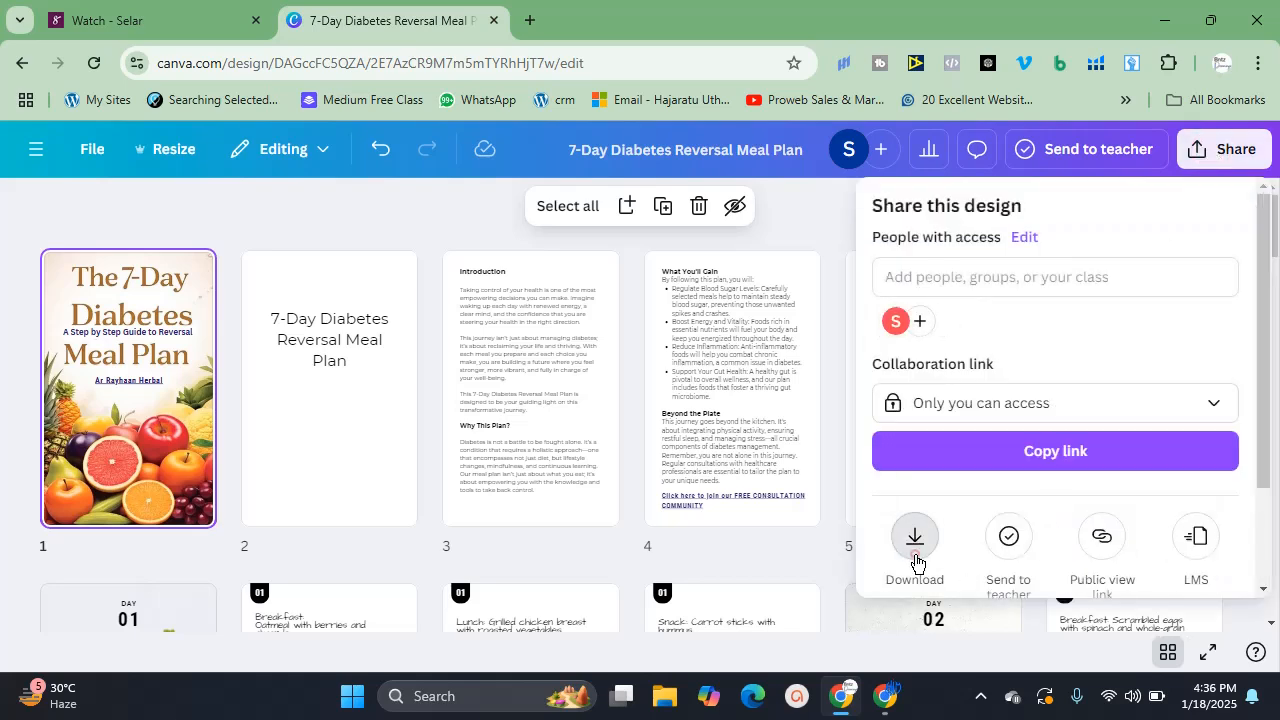
{"action": "left_click", "coordinate": [915, 552]}
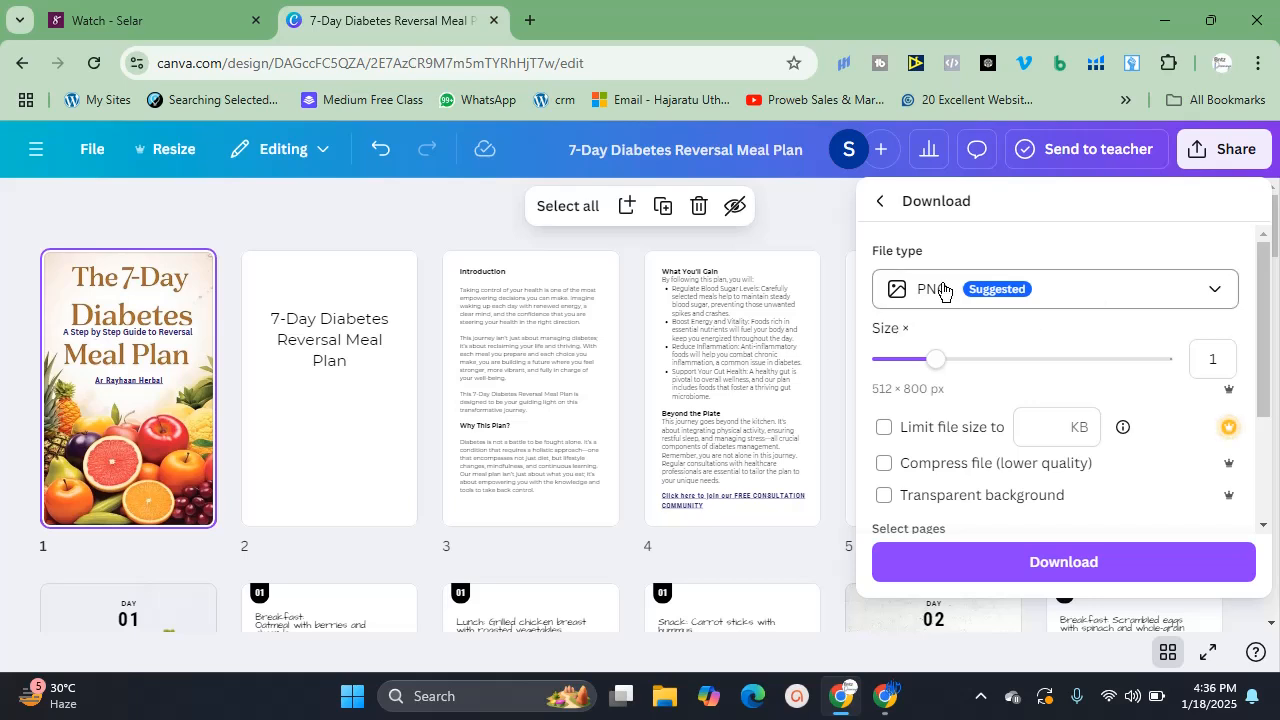
{"action": "left_click", "coordinate": [1214, 293]}
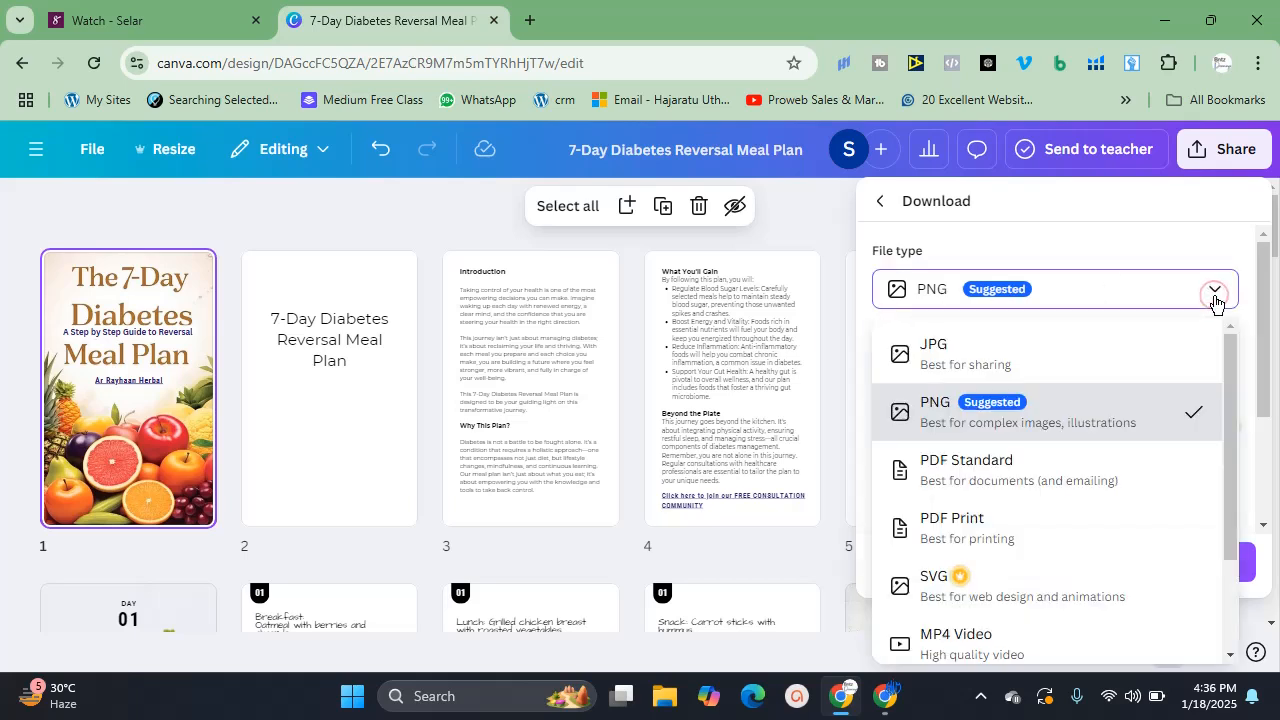
{"action": "left_click", "coordinate": [990, 483]}
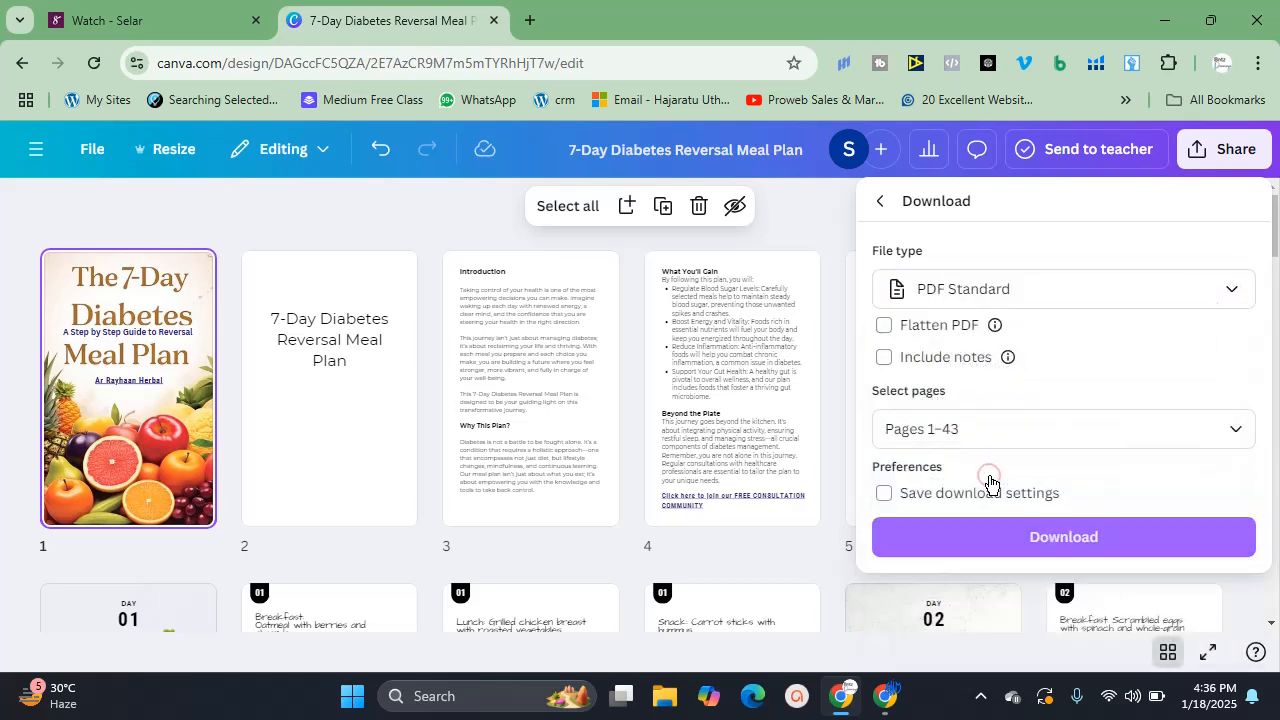
{"action": "left_click", "coordinate": [1060, 539]}
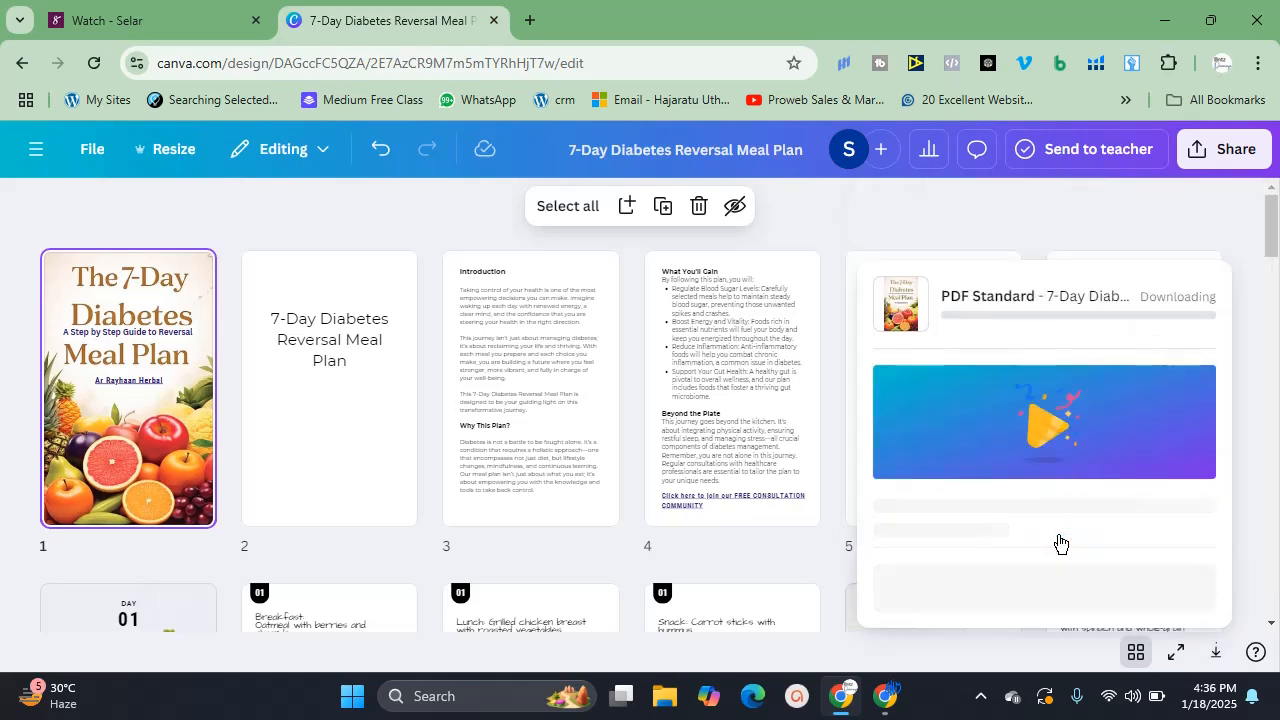